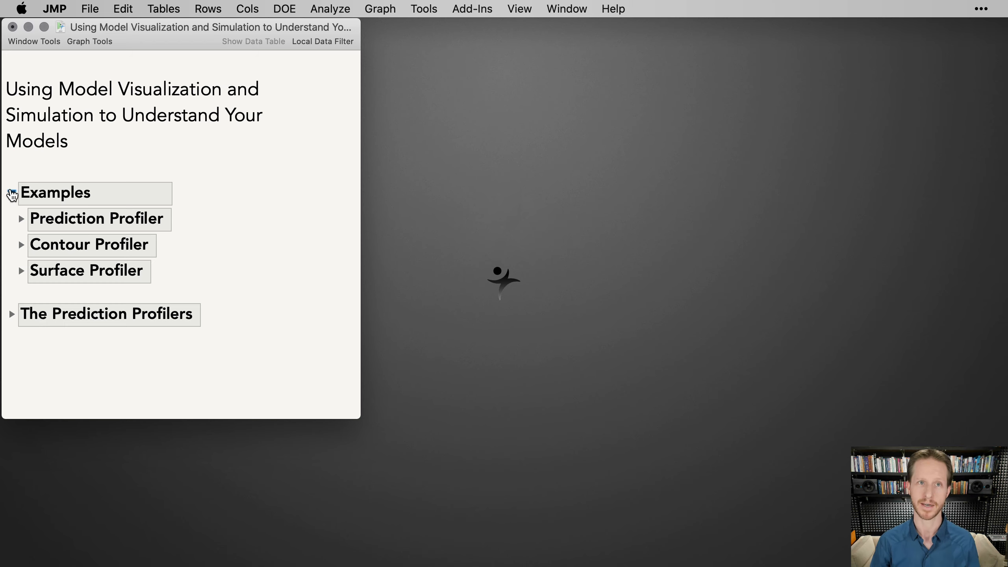
Collapse Examples, expand The Prediction Profilers, and enlarge the journal window to show all its topics.
click(12, 193)
click(11, 236)
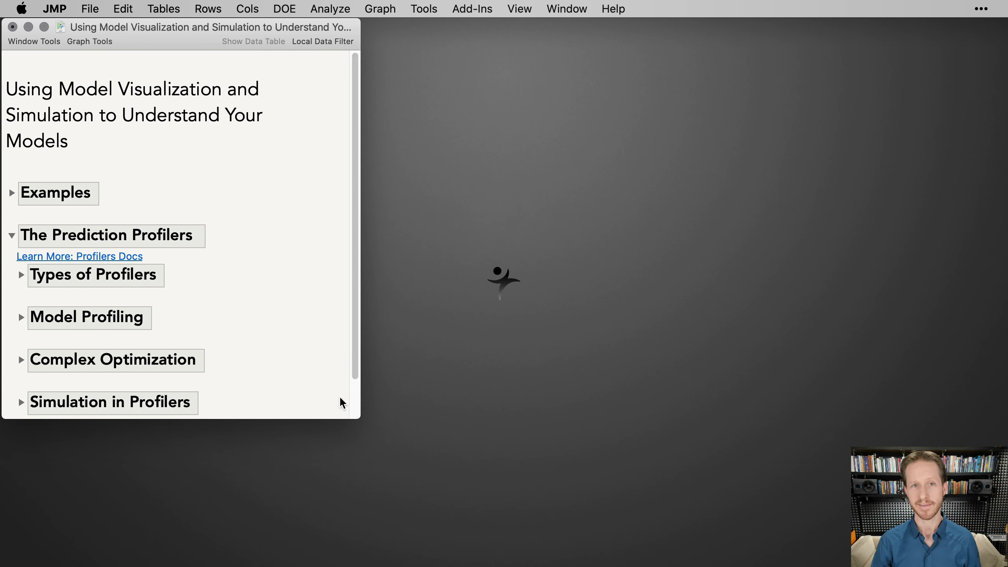
drag(357, 416, 364, 505)
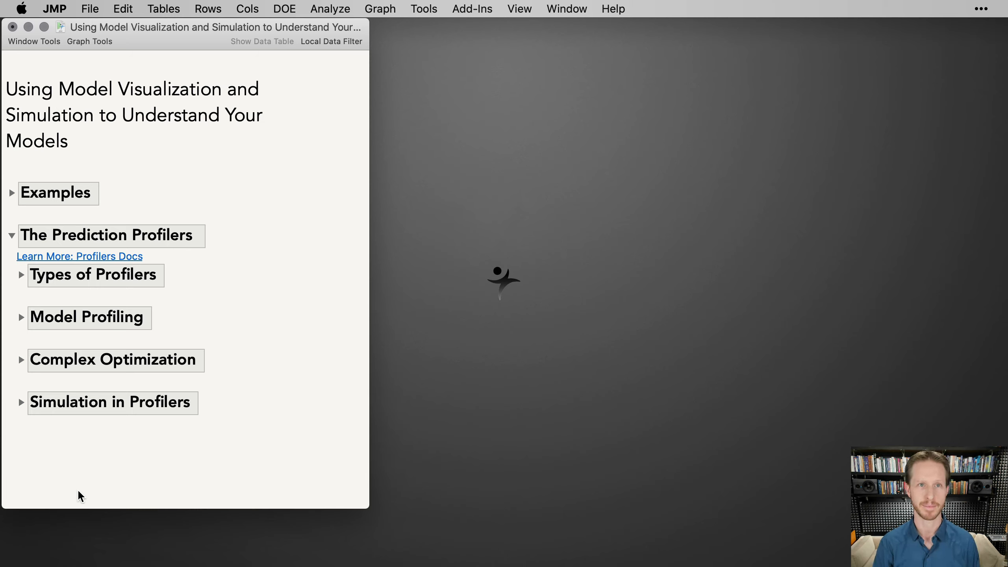
Collapse The Prediction Profilers and display the Prediction Profiler example in a journal window wide enough for both factor plots.
click(11, 235)
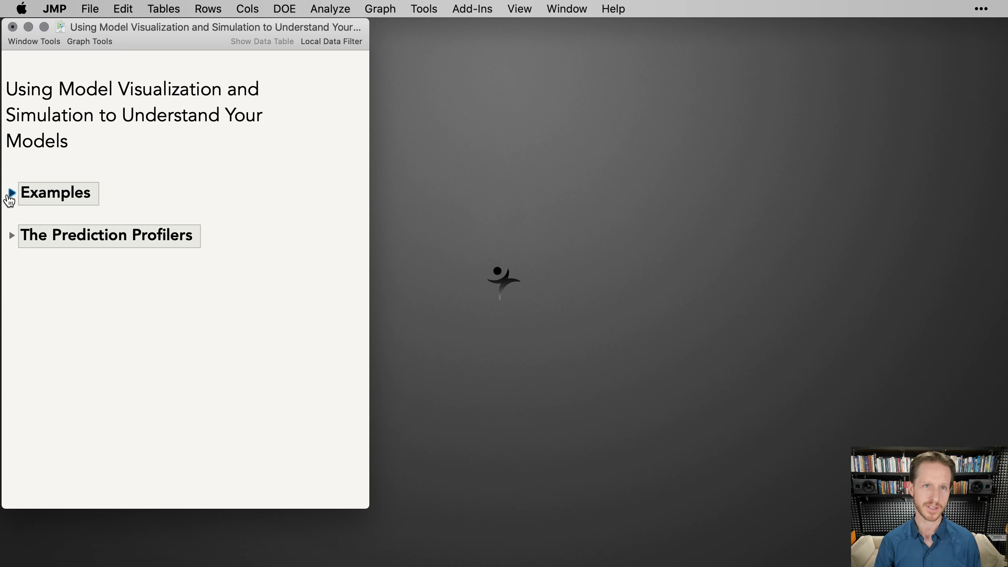
click(11, 194)
click(21, 219)
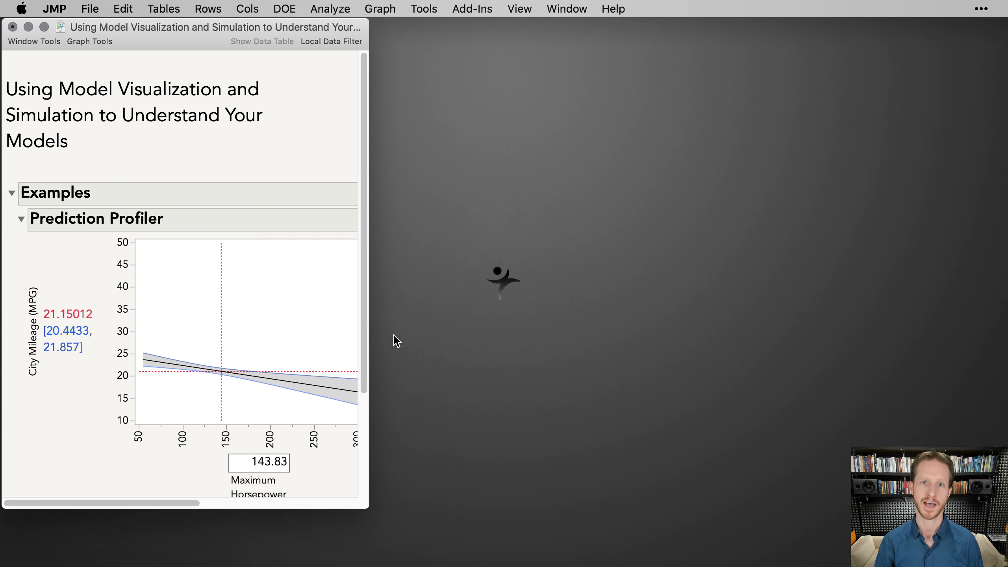
drag(372, 330, 856, 342)
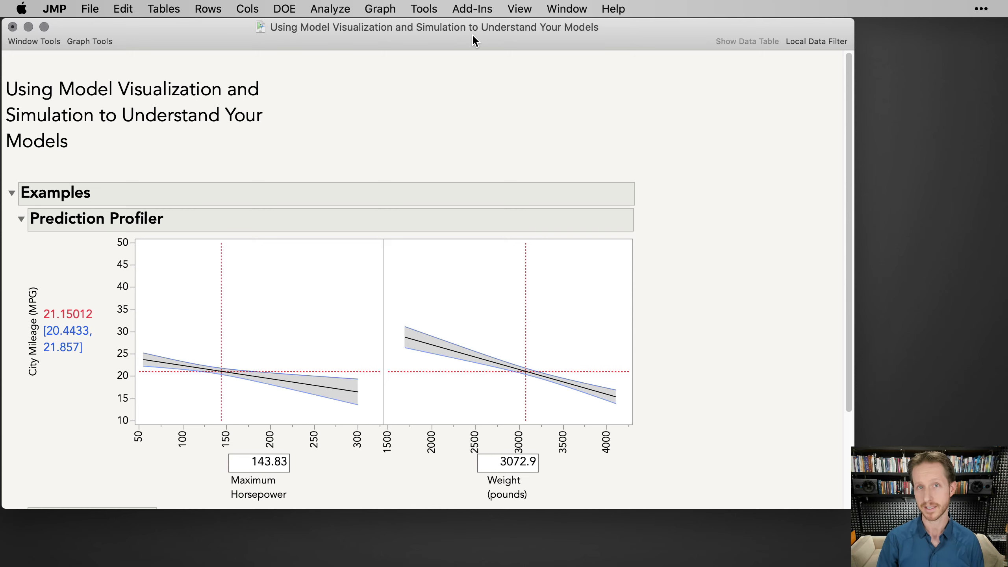
drag(473, 35, 522, 35)
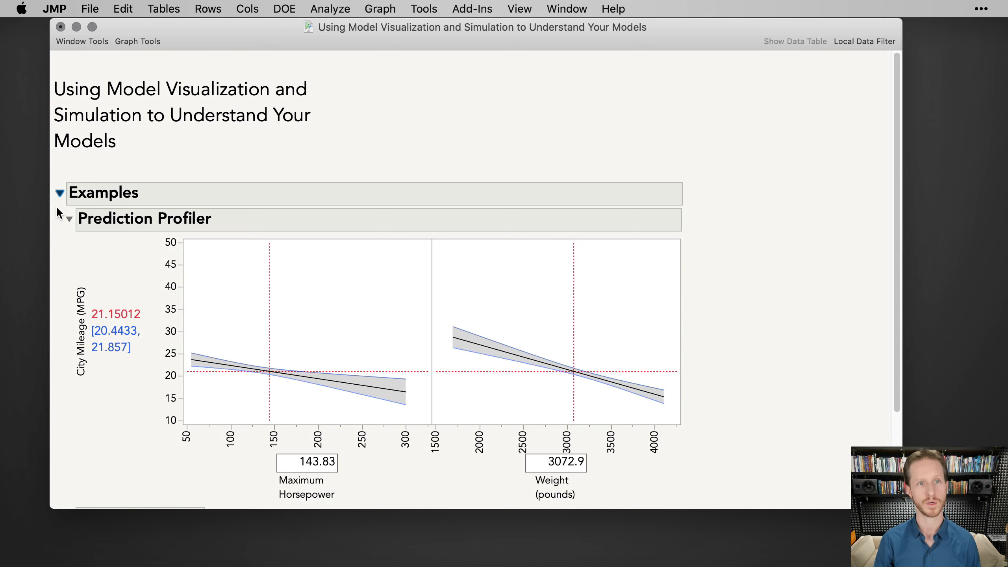
Collapse the Prediction Profiler example and view the full contour plot in the Contour Profiler example.
click(69, 219)
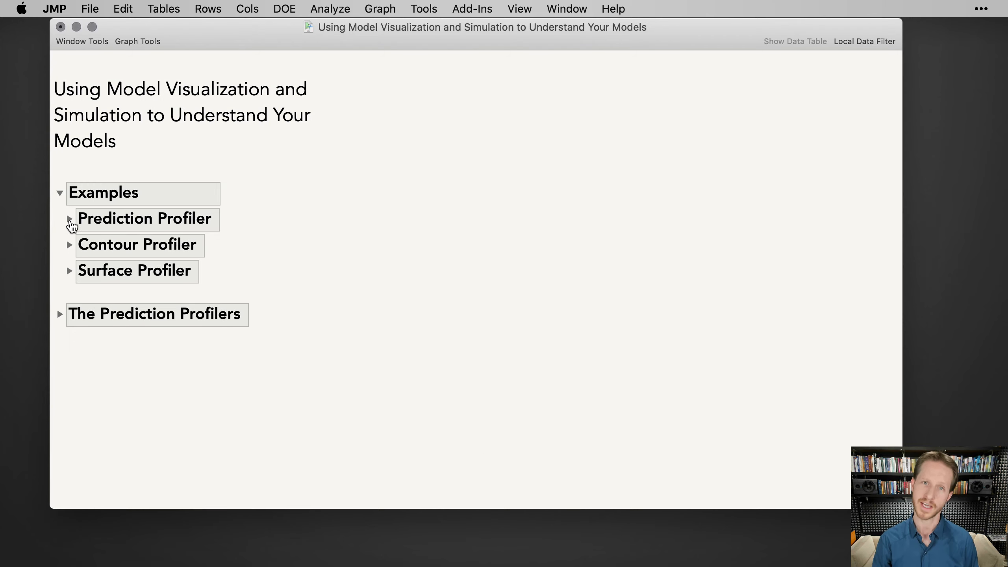
click(69, 245)
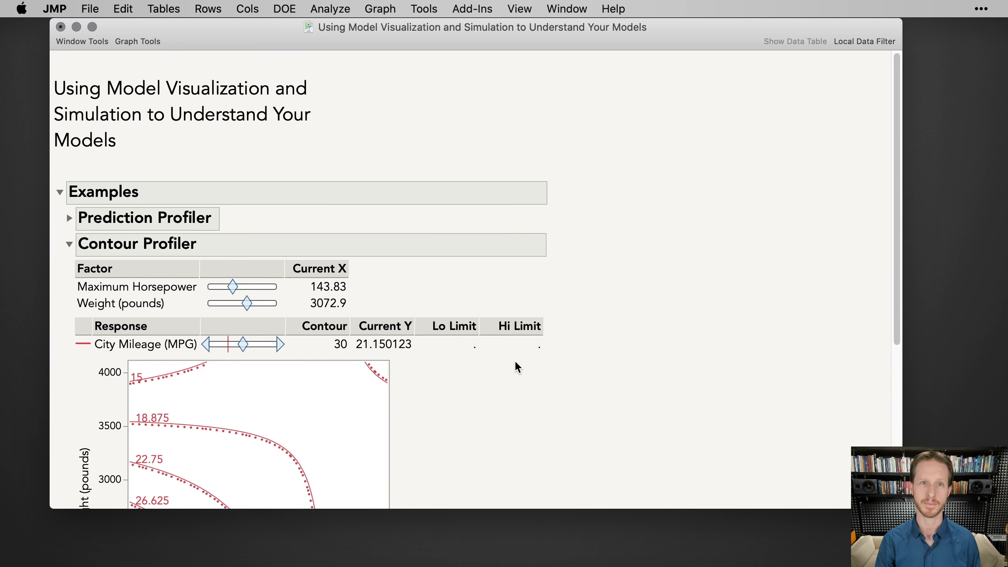
scroll(515, 367, down, 5)
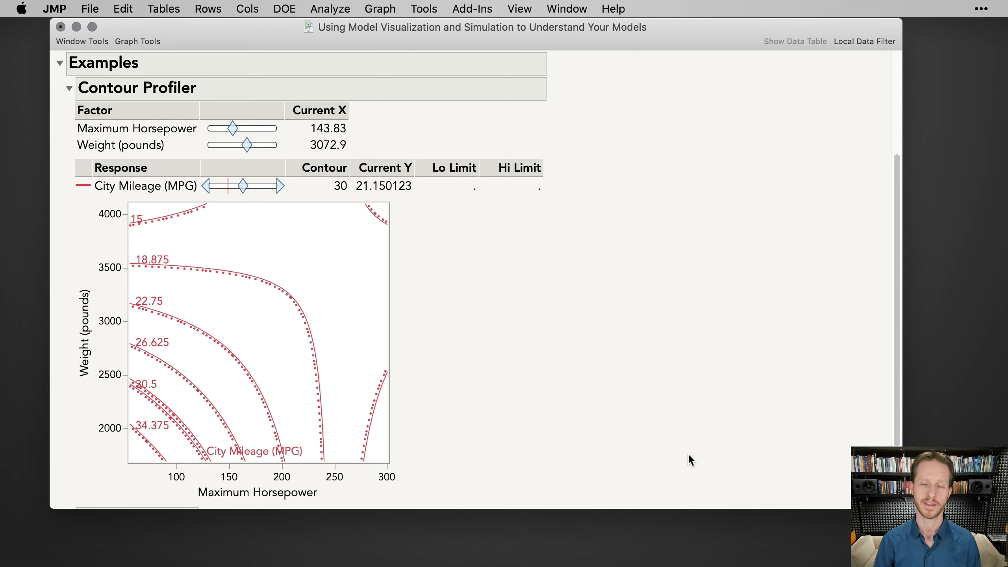
Collapse the Contour Profiler example and view the 3-D plot in the Surface Profiler example.
click(69, 87)
click(69, 271)
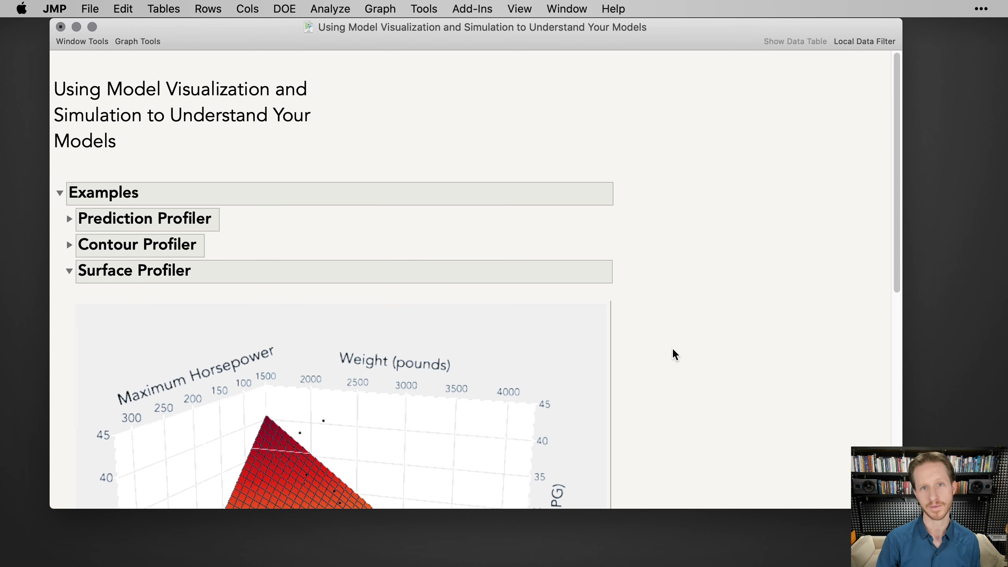
scroll(674, 350, down, 10)
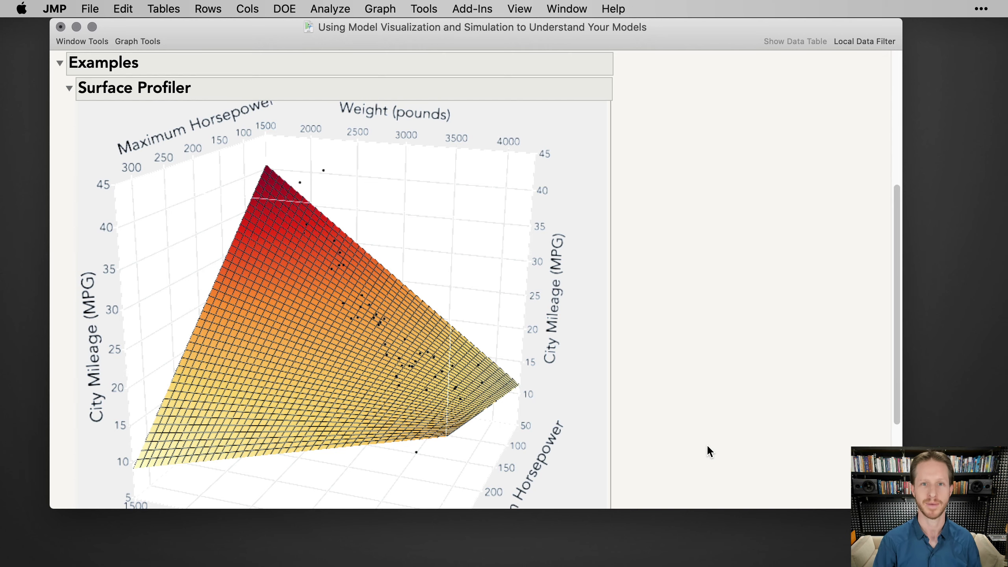
Collapse the Surface Profiler example and Examples section, then expand The Prediction Profilers in a narrowed journal window.
scroll(708, 448, up, 5)
click(70, 91)
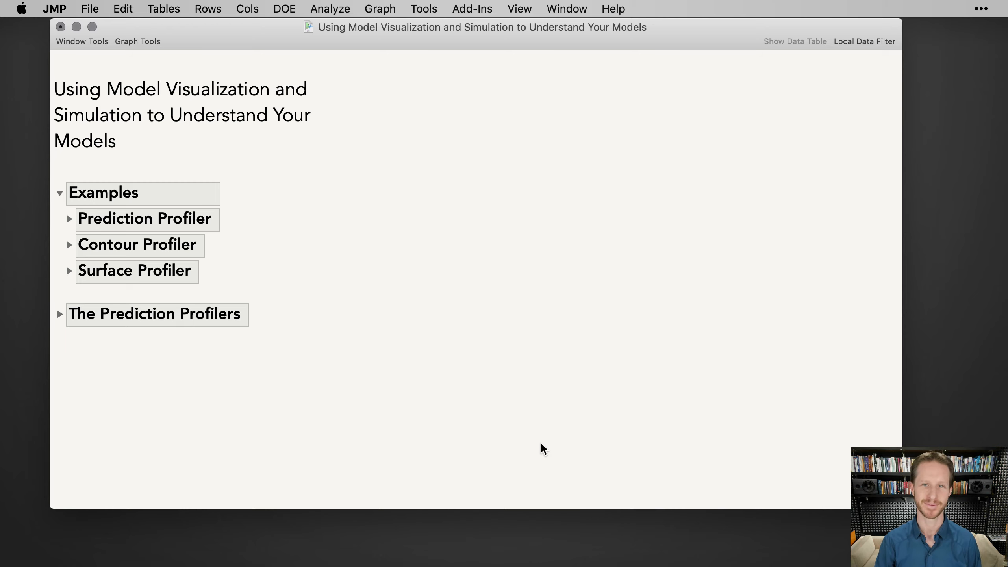
click(60, 193)
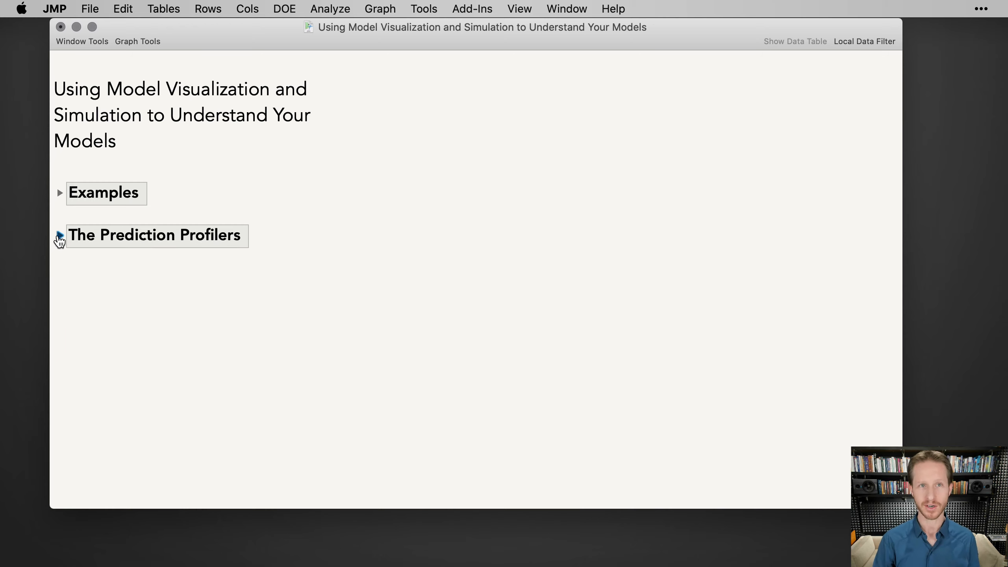
click(60, 236)
drag(902, 508, 404, 531)
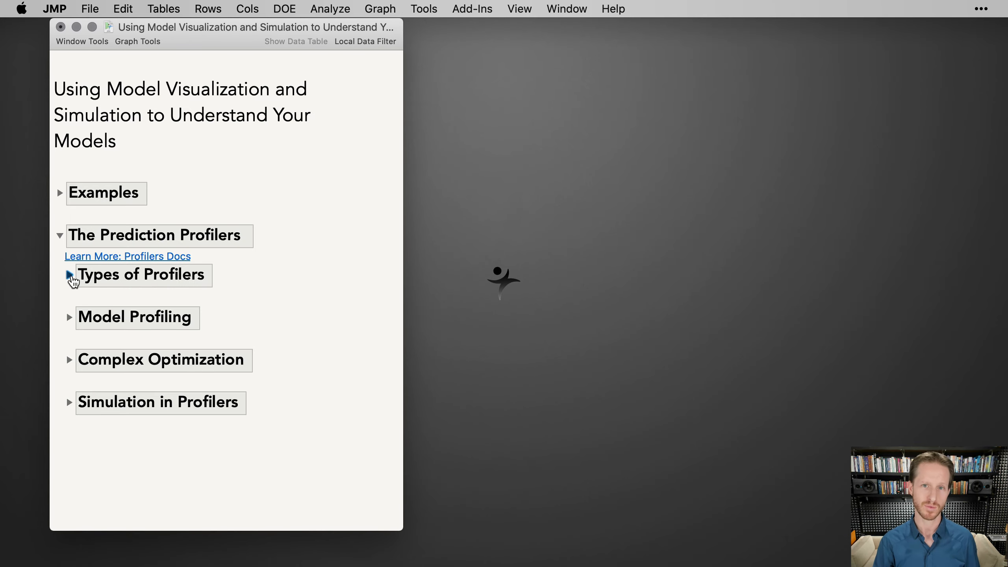
Expand Types of Profilers and widen the journal window to read the profiler descriptions and features.
click(71, 277)
drag(402, 534, 905, 553)
scroll(367, 371, down, 3)
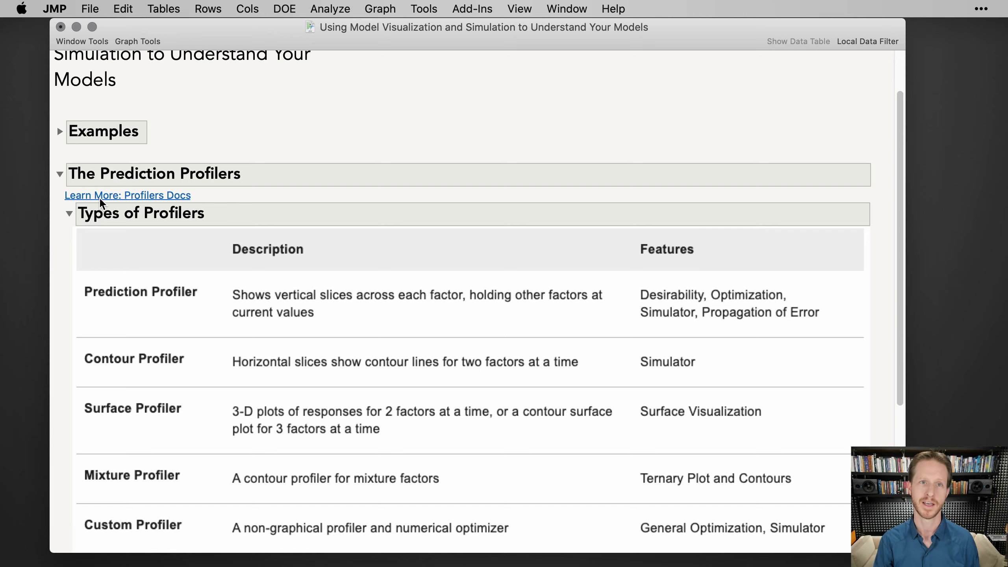
Open the linked Profilers documentation in Chrome, look over the Introduction to Profilers page, and close the browser window.
click(120, 195)
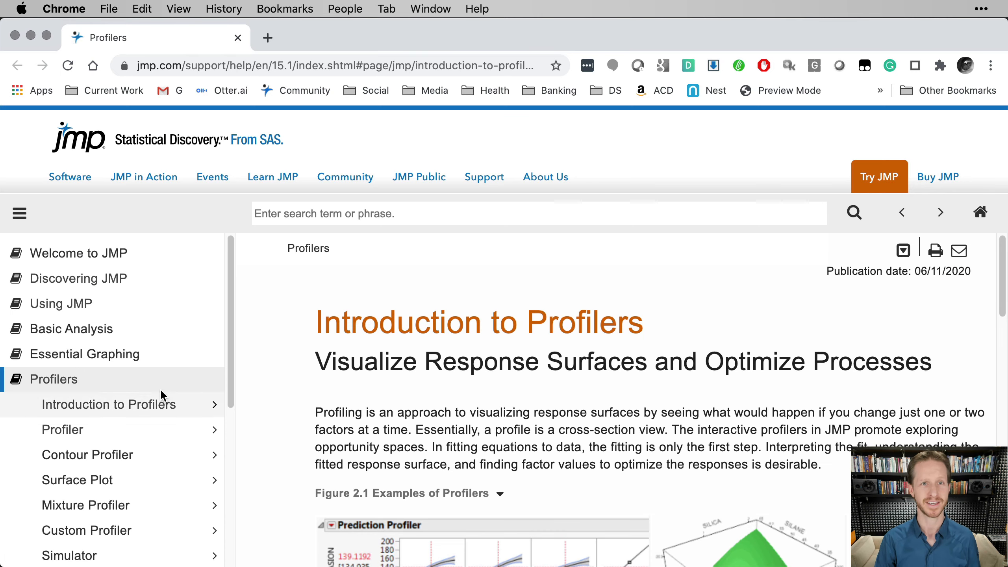
scroll(811, 459, down, 3)
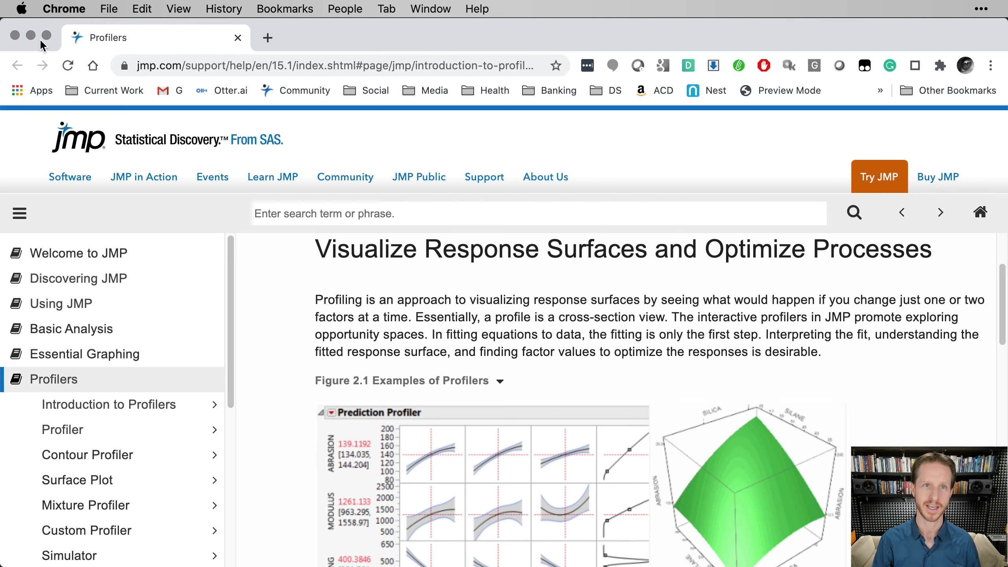
click(15, 36)
scroll(569, 377, down, 1)
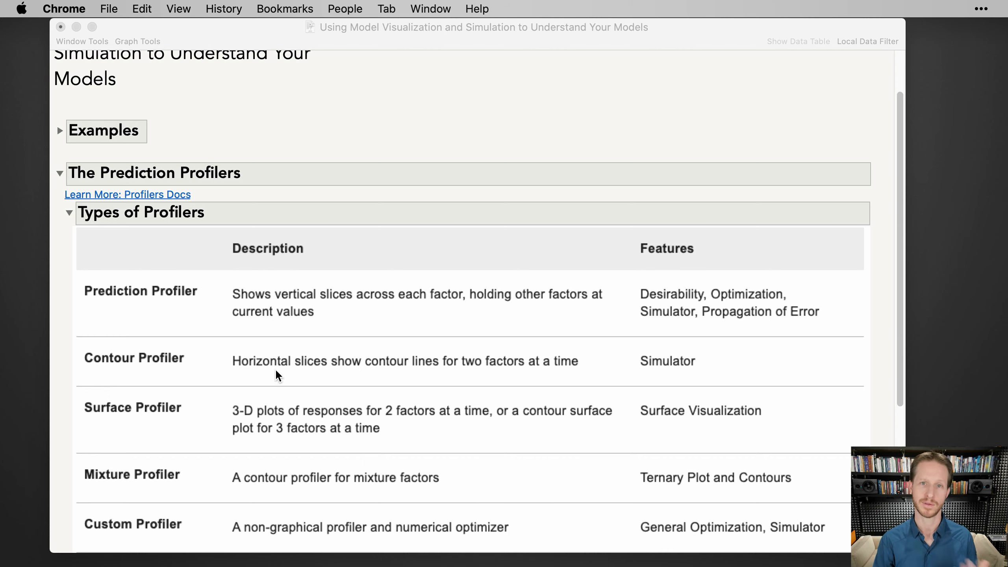
Collapse Types of Profilers, expand Model Profiling, and narrow the journal window around its list of links.
click(70, 212)
click(70, 212)
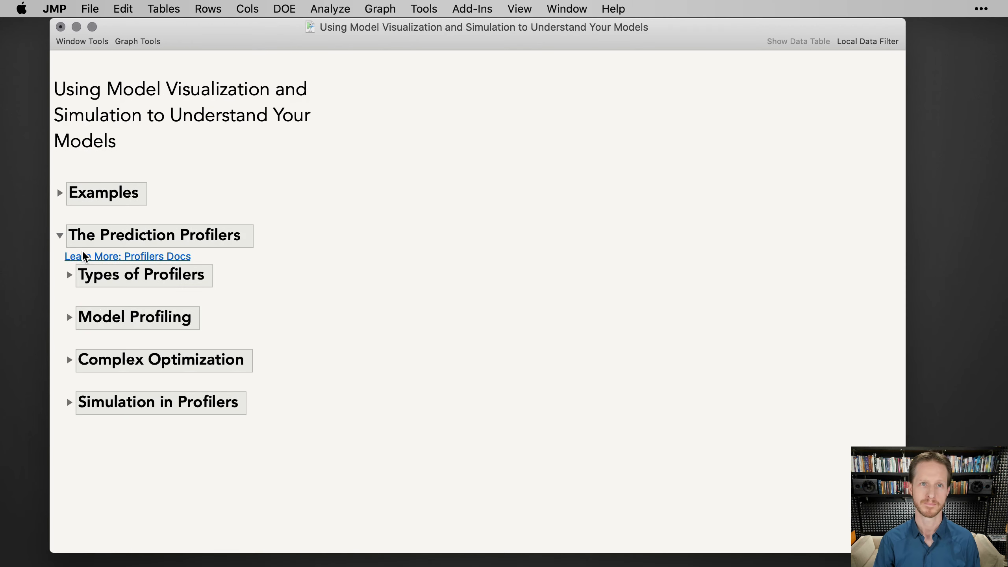
click(71, 317)
scroll(436, 365, down, 1)
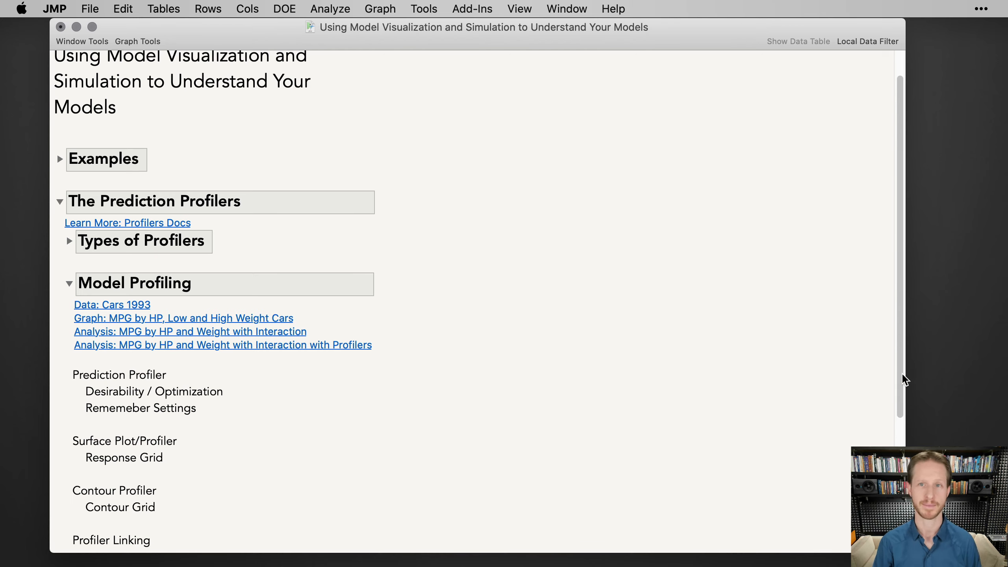
drag(904, 382, 336, 381)
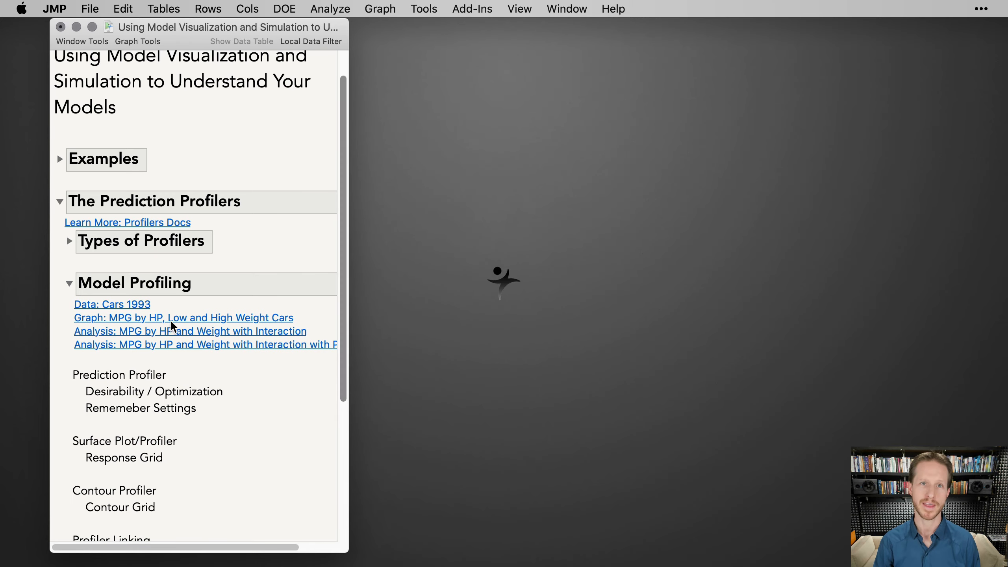
Open the Cars 1993 data table from the journal, move it clear of the links, and look across its columns.
click(125, 303)
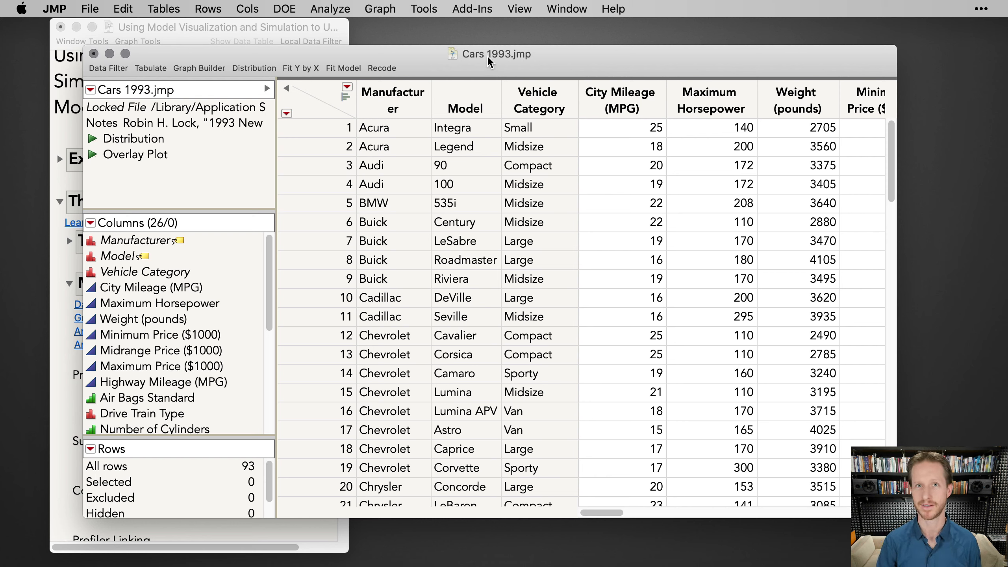
drag(487, 55, 589, 74)
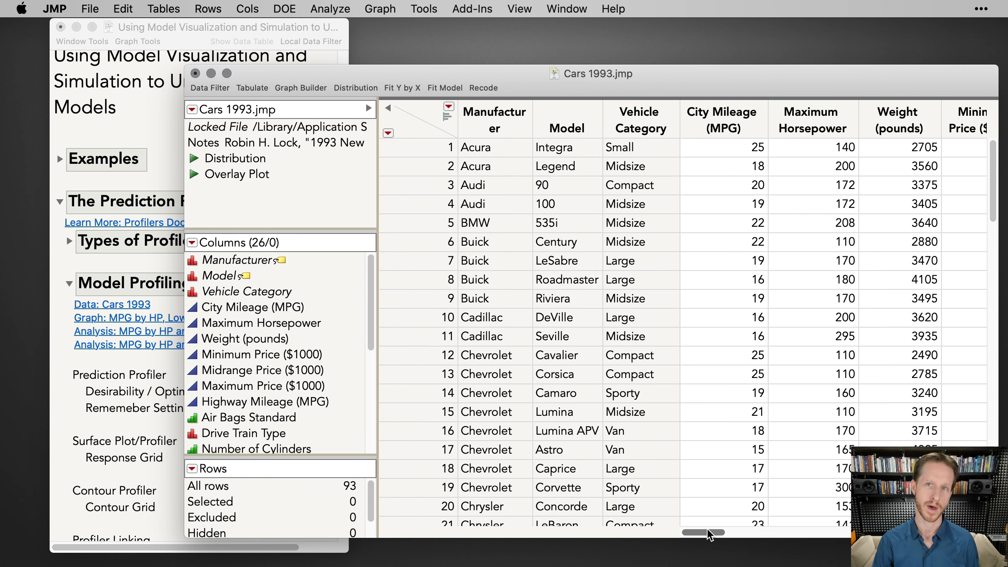
scroll(707, 318, right, 2)
scroll(698, 198, left, 2)
Highlight the City Mileage (MPG) column, then Maximum Horsepower and Weight (pounds), and clear the column selection.
click(709, 101)
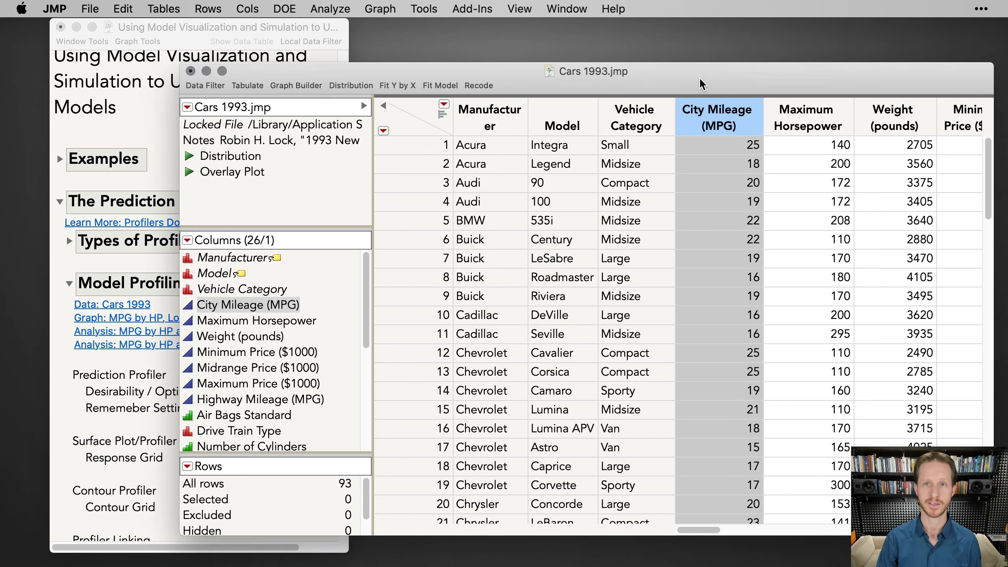
drag(710, 82, 675, 67)
drag(777, 105, 837, 97)
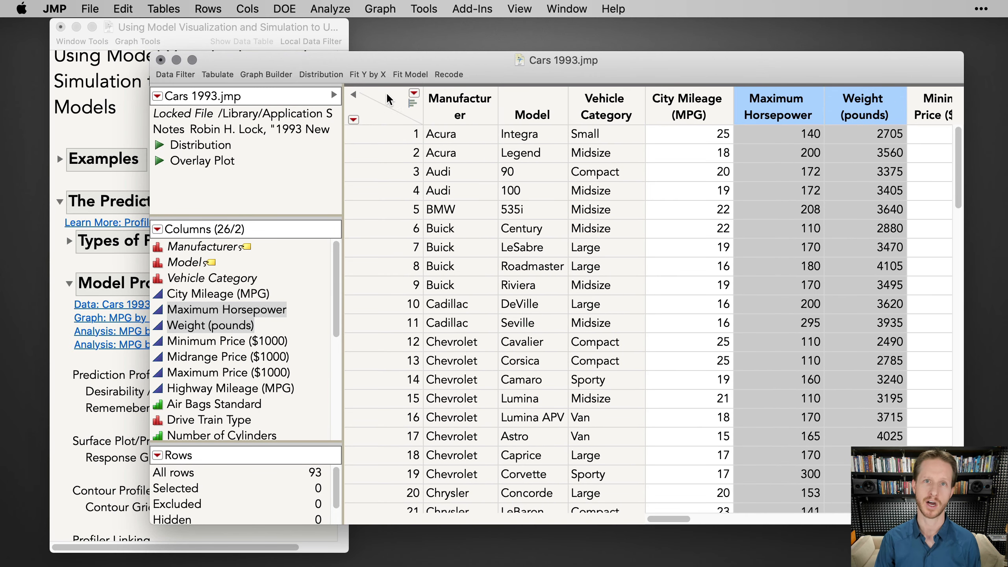
click(393, 104)
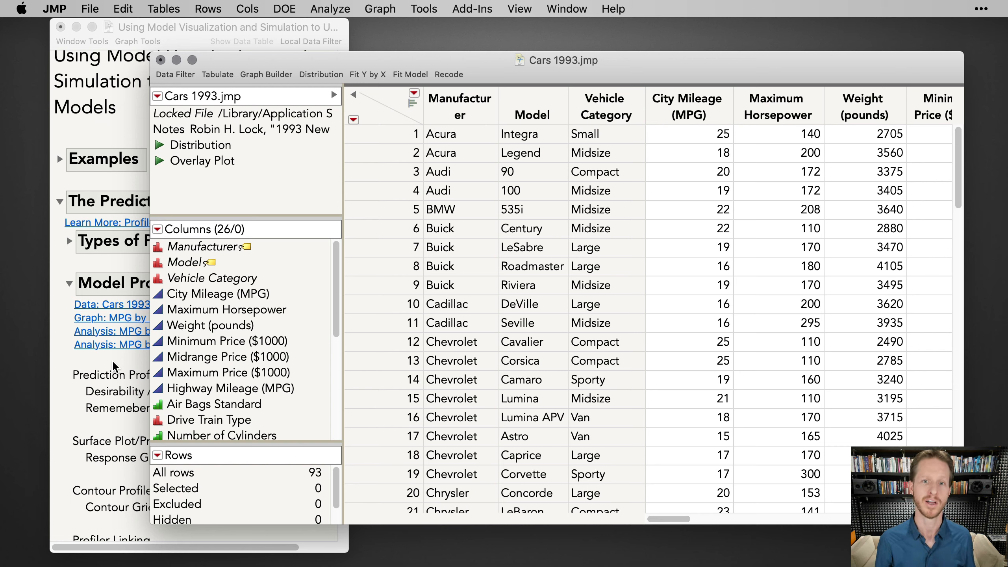
Start a Fit Model analysis with City Mileage (MPG) as the Y response.
click(709, 103)
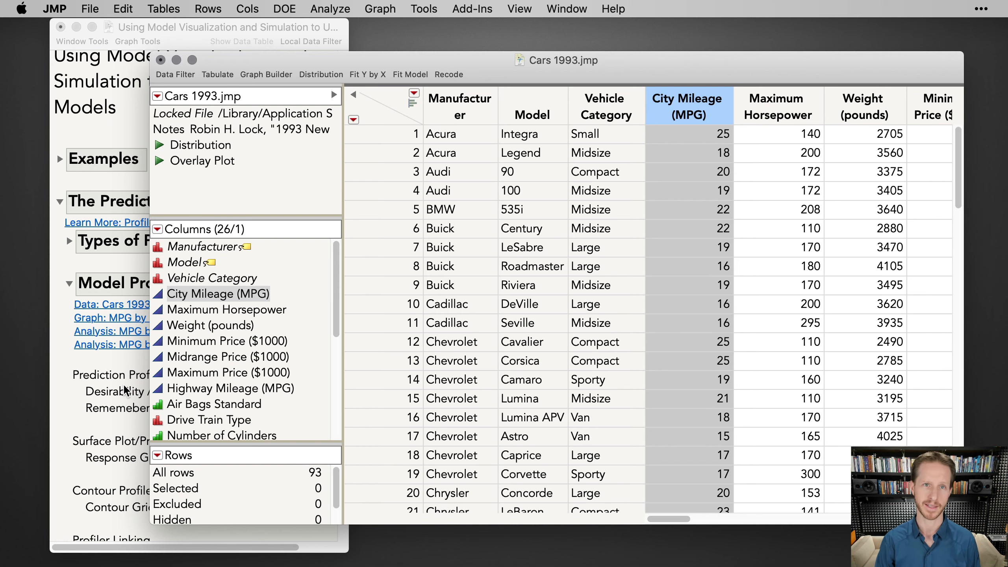
click(344, 9)
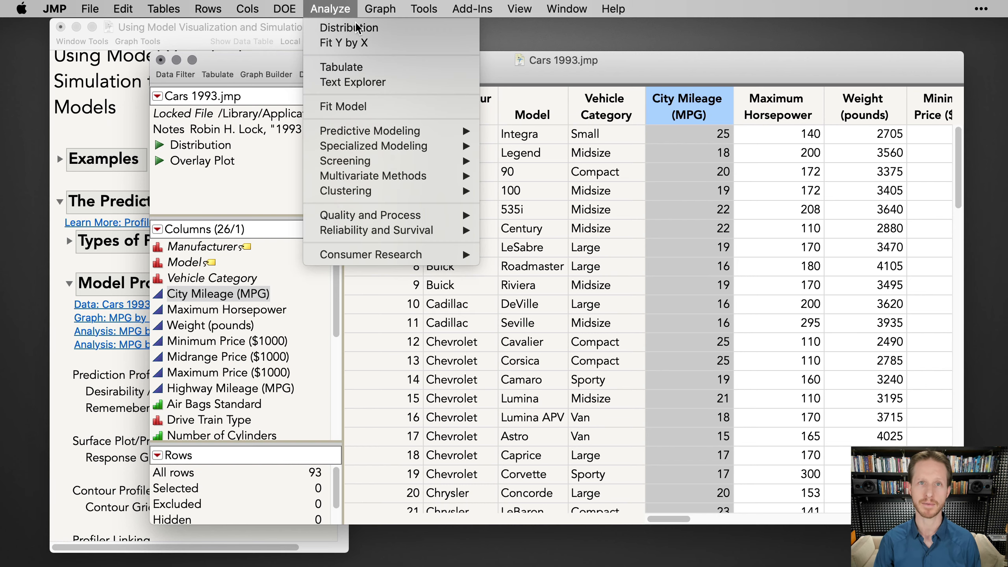
click(364, 110)
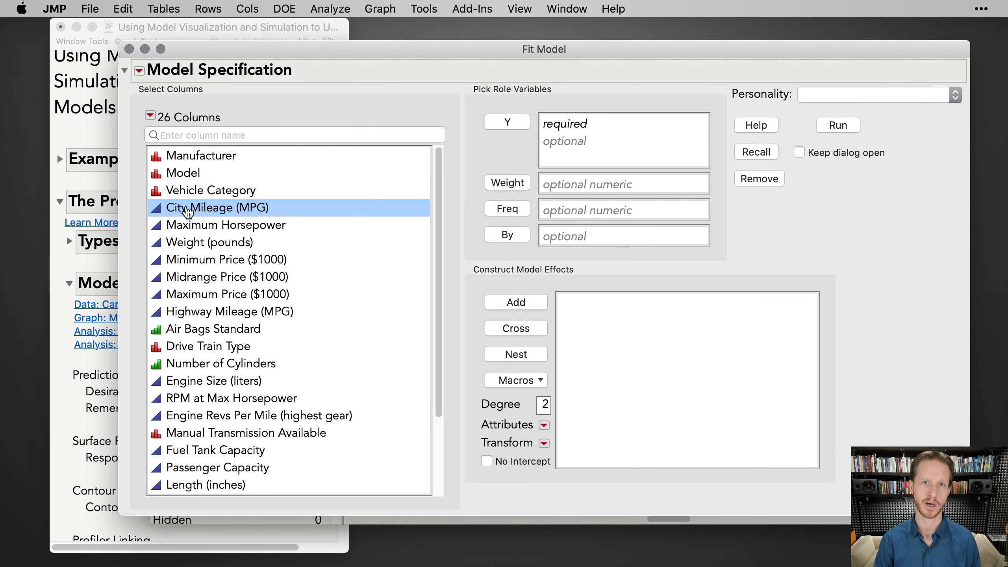
click(502, 127)
Add Maximum Horsepower and Weight (pounds) as full factorial model effects, including their interaction.
drag(327, 225, 321, 241)
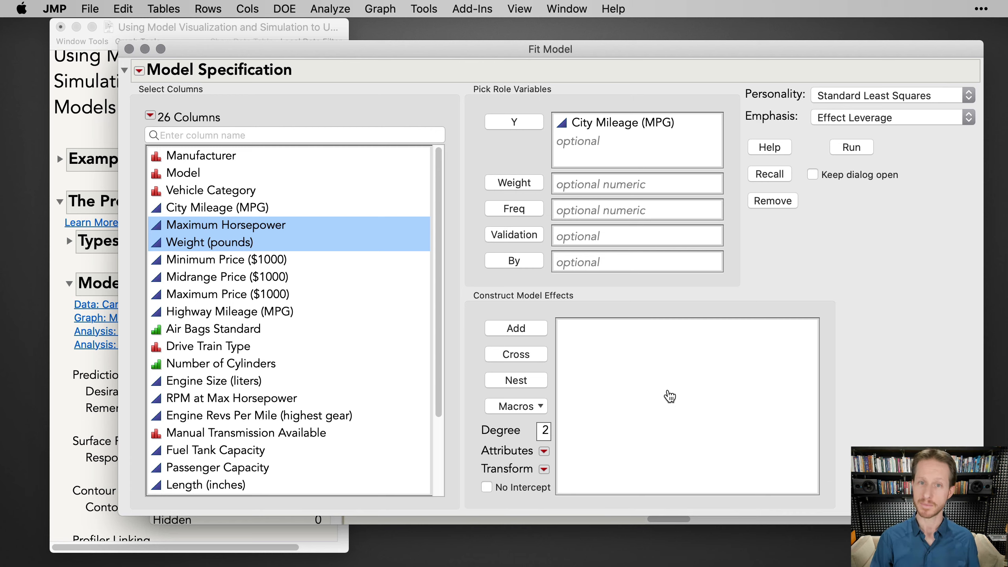
click(512, 407)
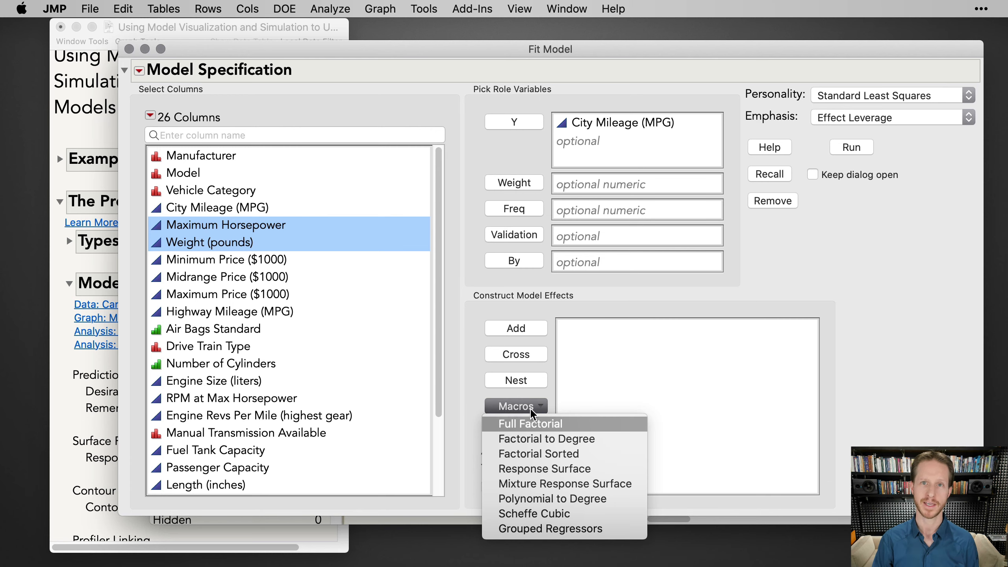
click(570, 422)
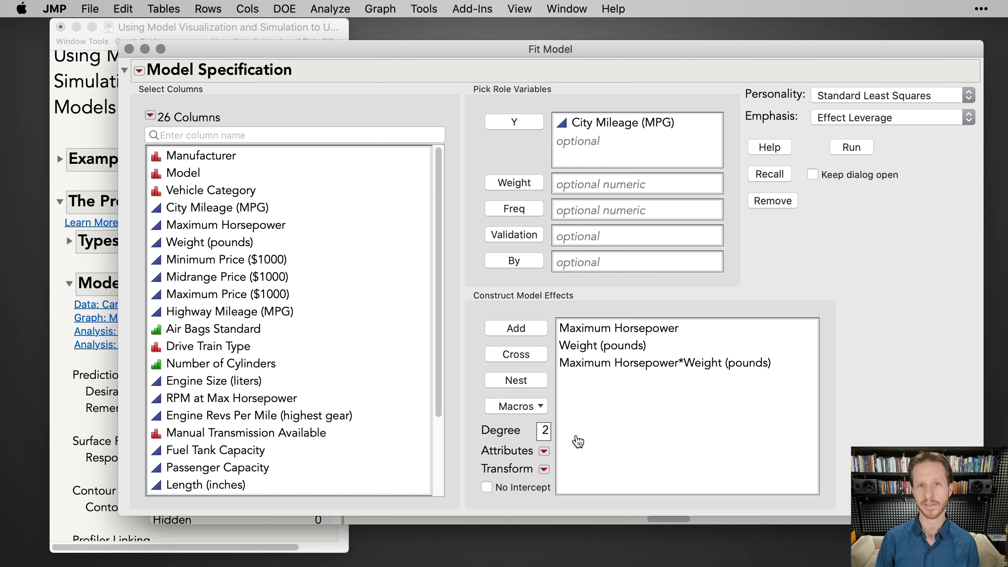
mouse_move(550, 307)
mouse_down()
mouse_move(736, 386)
mouse_move(811, 387)
mouse_up()
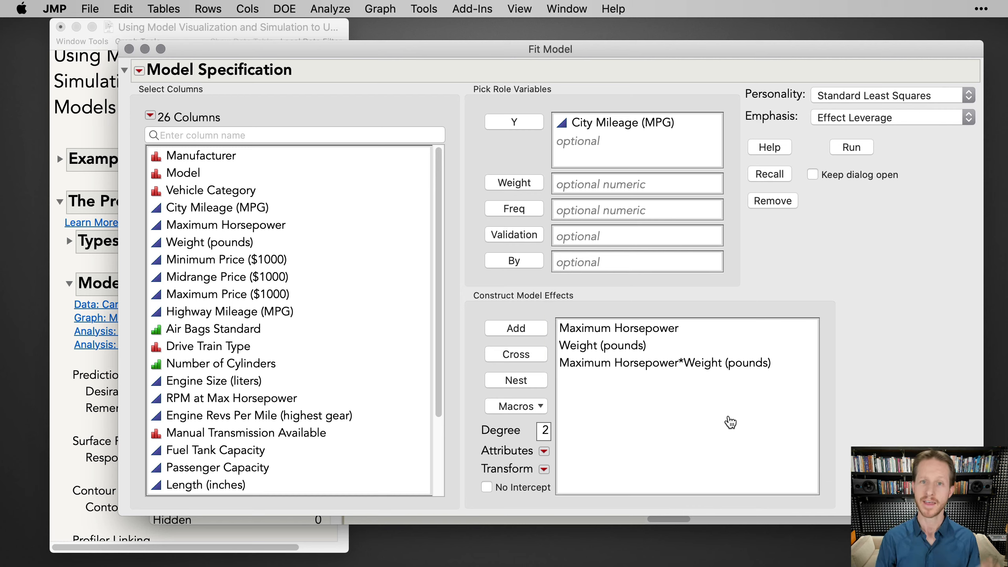
Set the model's emphasis to Minimal Report and run the Standard Least Squares fit.
click(913, 119)
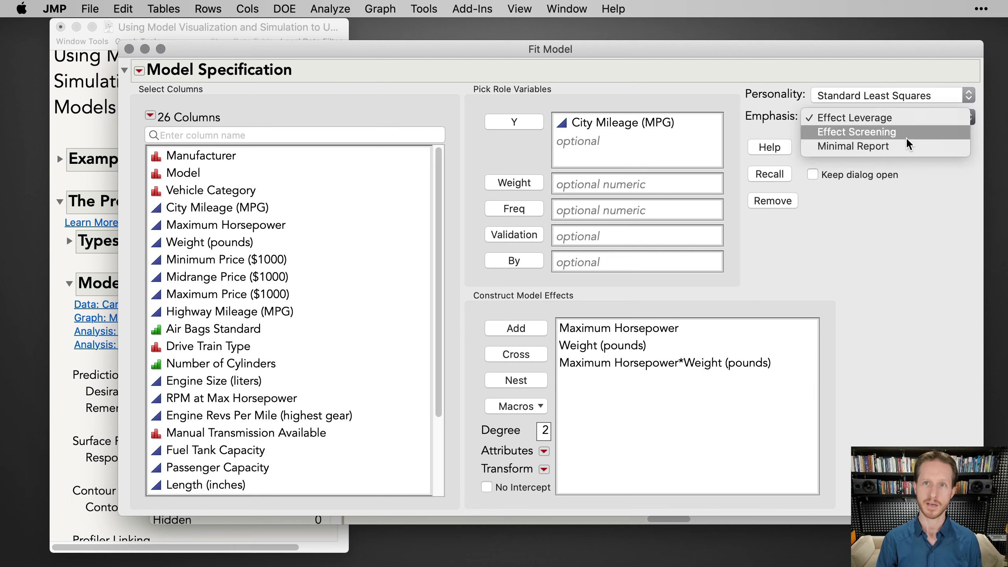
click(864, 147)
click(851, 146)
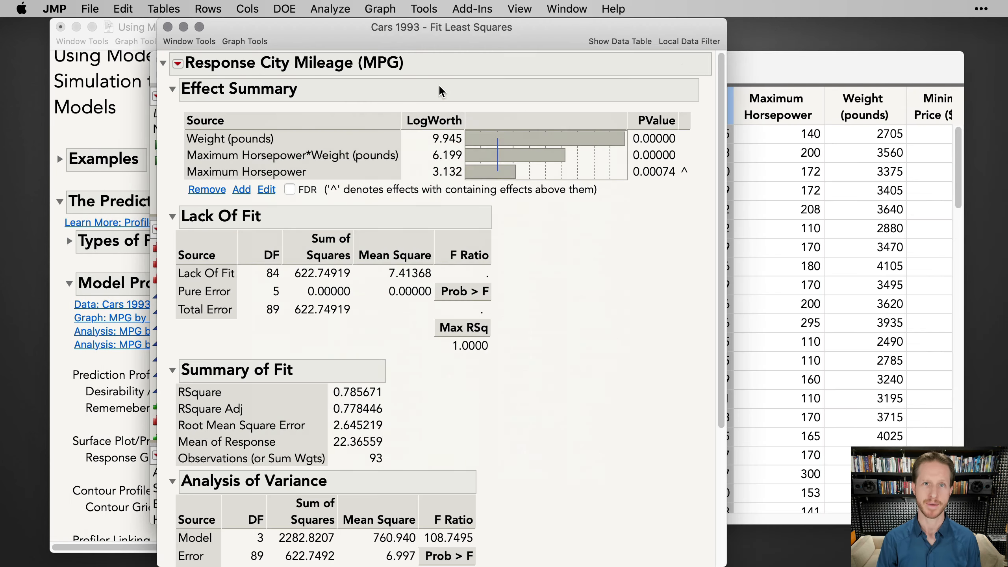
Reduce the City Mileage (MPG) fit report to Parameter Estimates only, turning off Effect Summary and every other regression report.
click(778, 59)
click(464, 45)
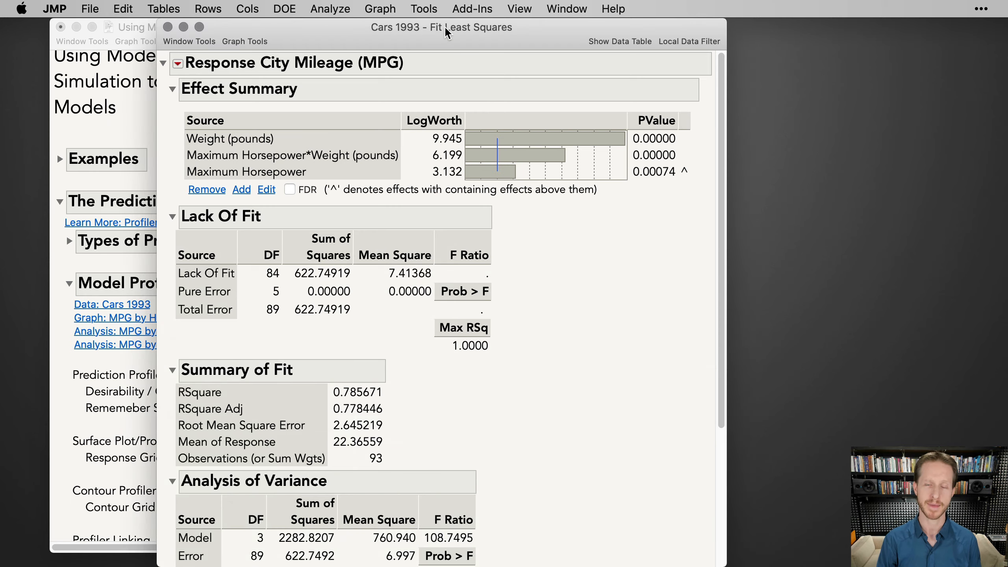
drag(444, 25, 604, 26)
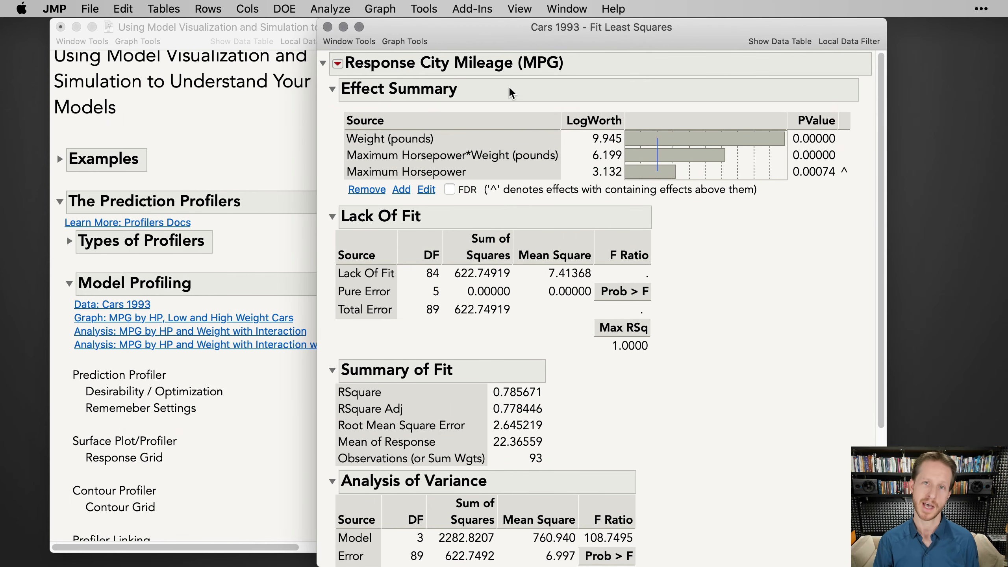
click(338, 64)
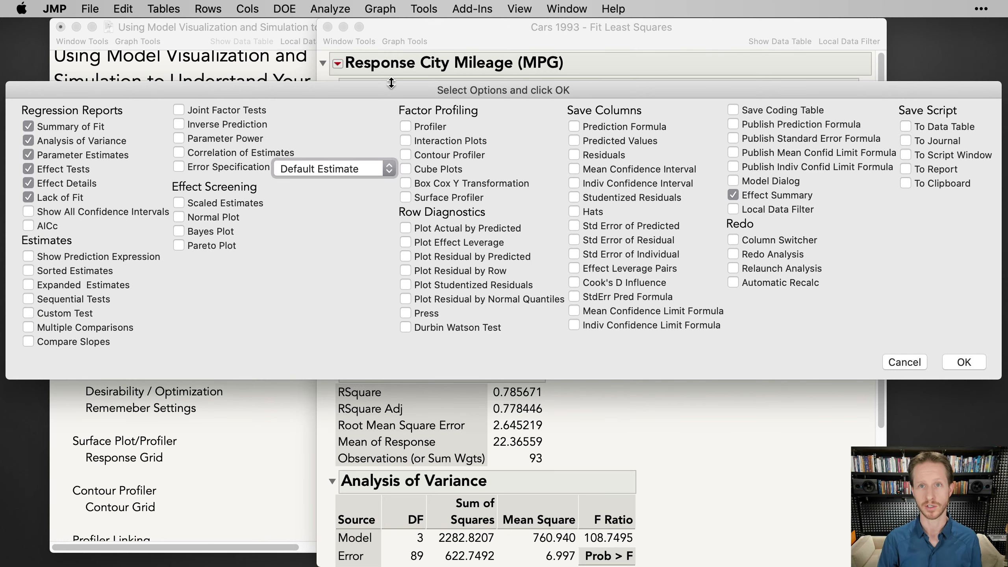
click(766, 198)
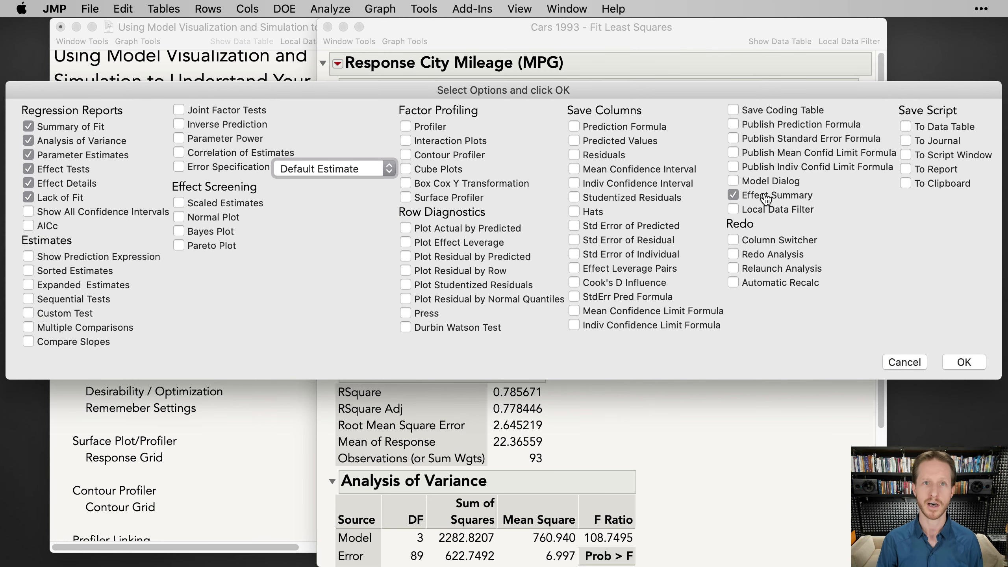
click(66, 198)
click(60, 184)
click(57, 169)
click(56, 141)
click(58, 127)
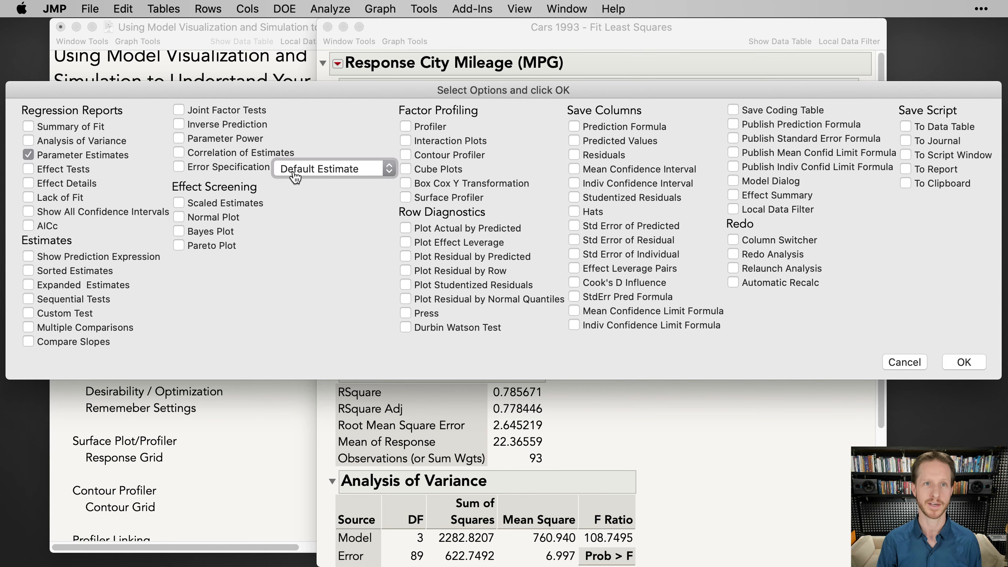
click(964, 362)
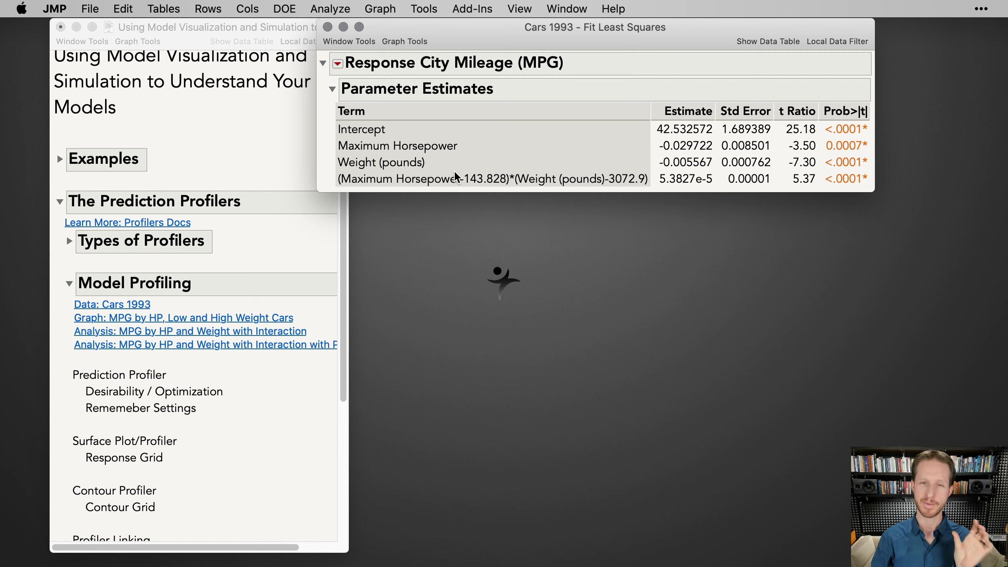
Place the Fit Least Squares window beside the journal and bring the journal's Model Profiling topics into view.
drag(546, 29, 636, 28)
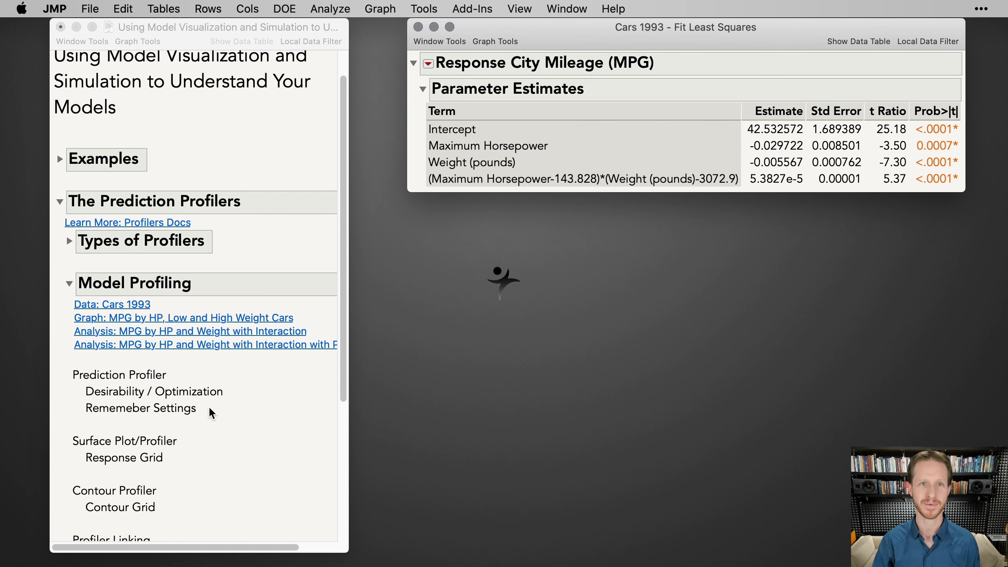
click(344, 421)
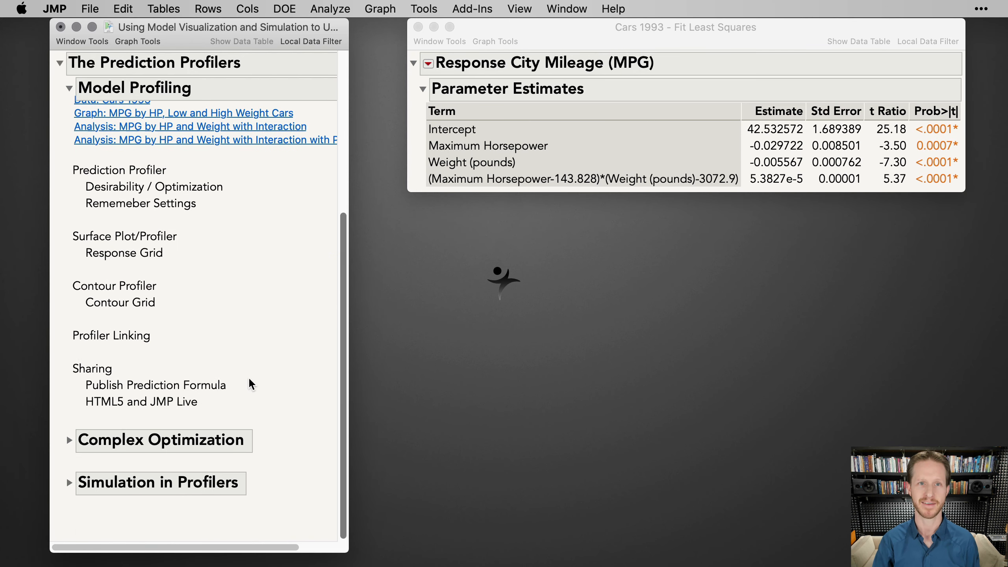
scroll(222, 231, up, 2)
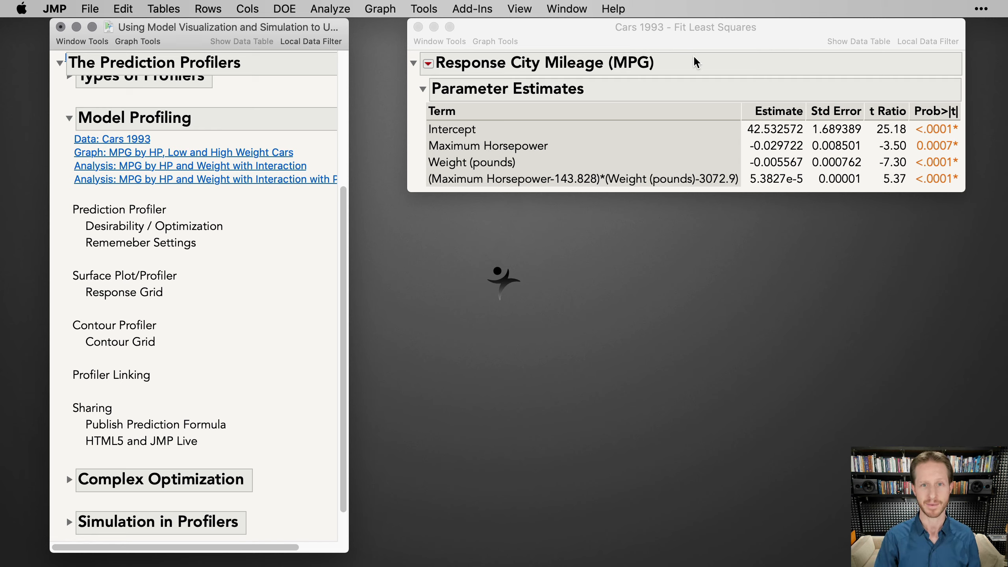
drag(722, 33, 723, 52)
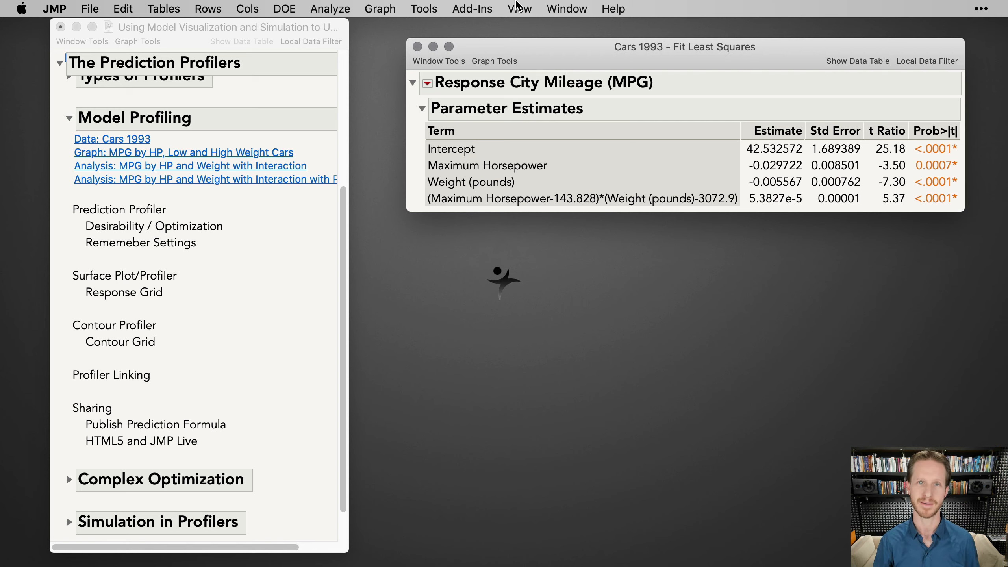
Build a Graph Builder scatterplot of City Mileage (MPG) against Maximum Horsepower with a line of fit added to the points.
click(381, 9)
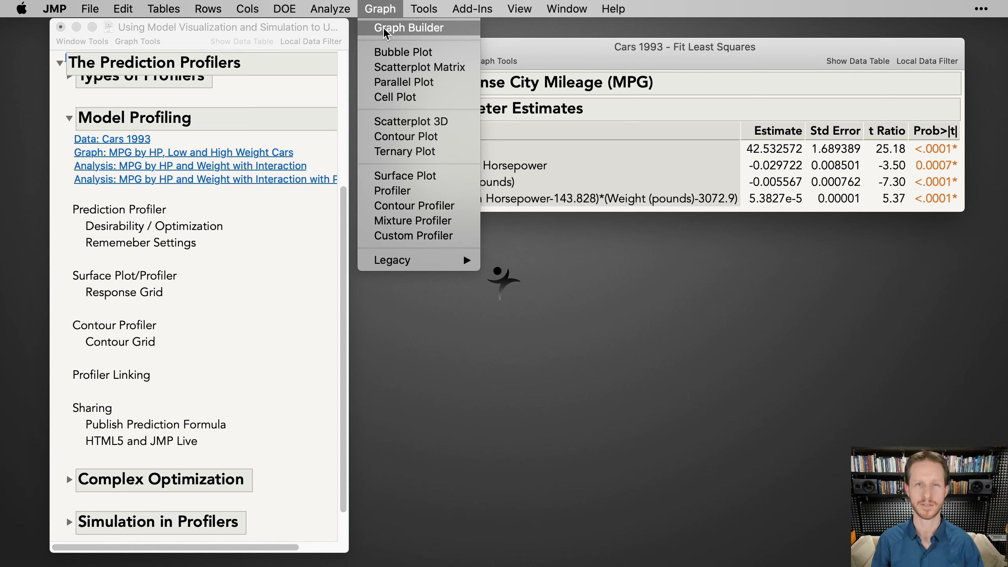
click(387, 29)
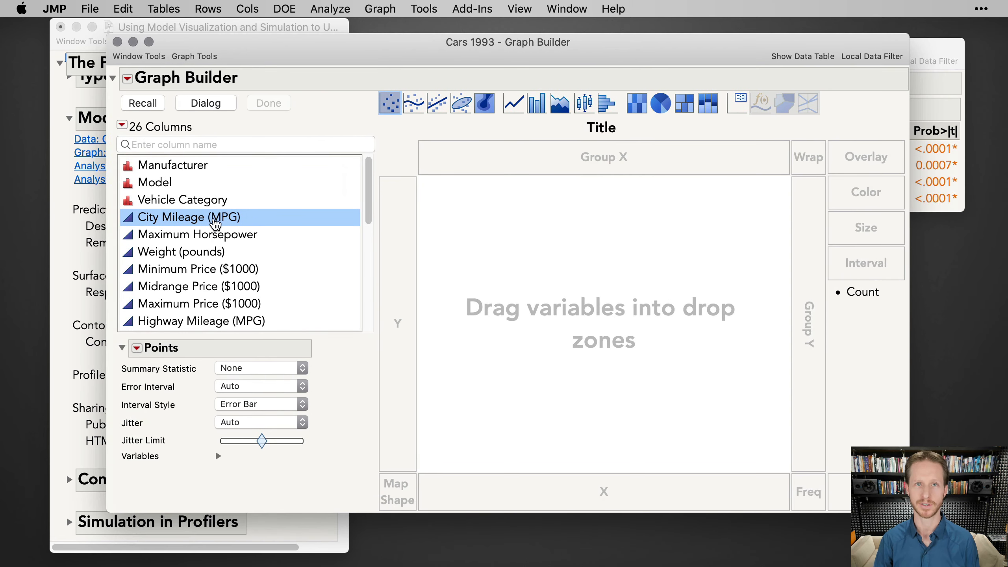
drag(216, 225, 392, 248)
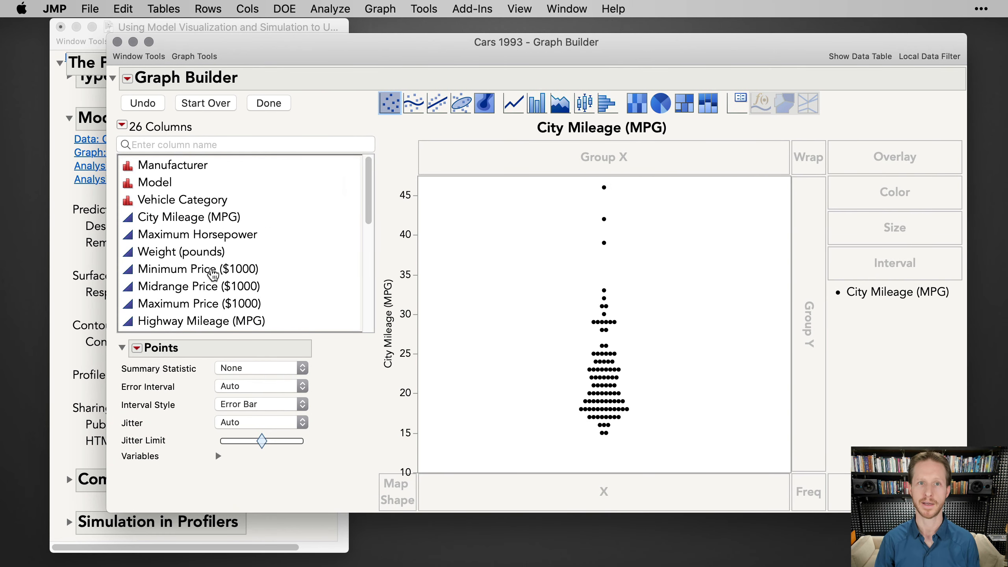
drag(195, 235, 566, 486)
click(436, 106)
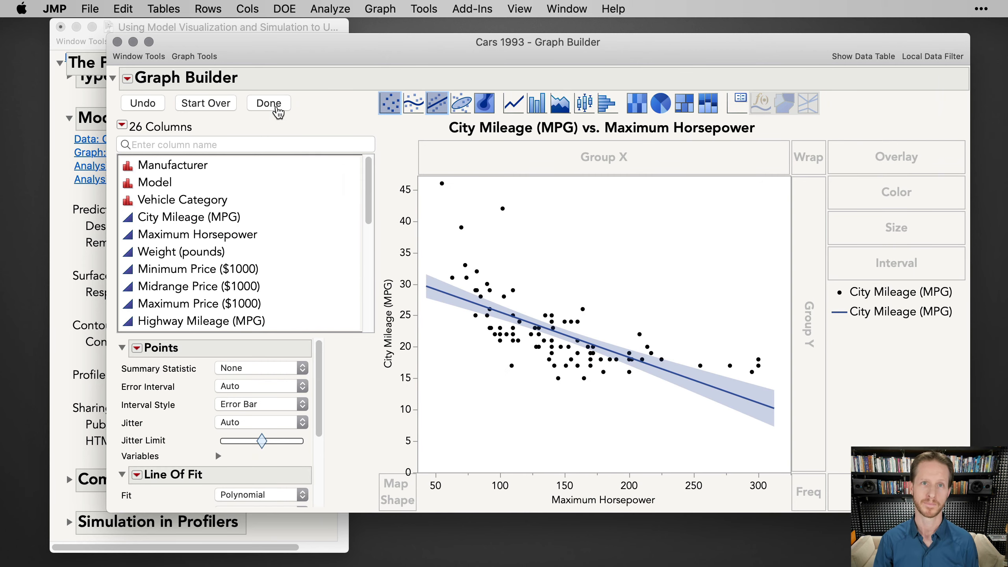
Overlay the mileage-versus-horsepower graph by Weight (pounds).
click(183, 254)
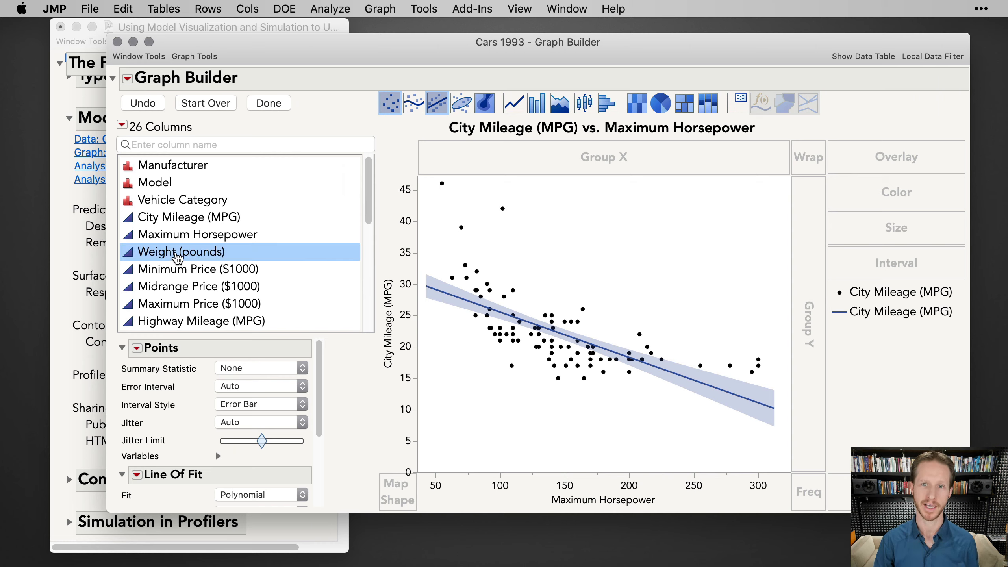
drag(178, 258, 901, 157)
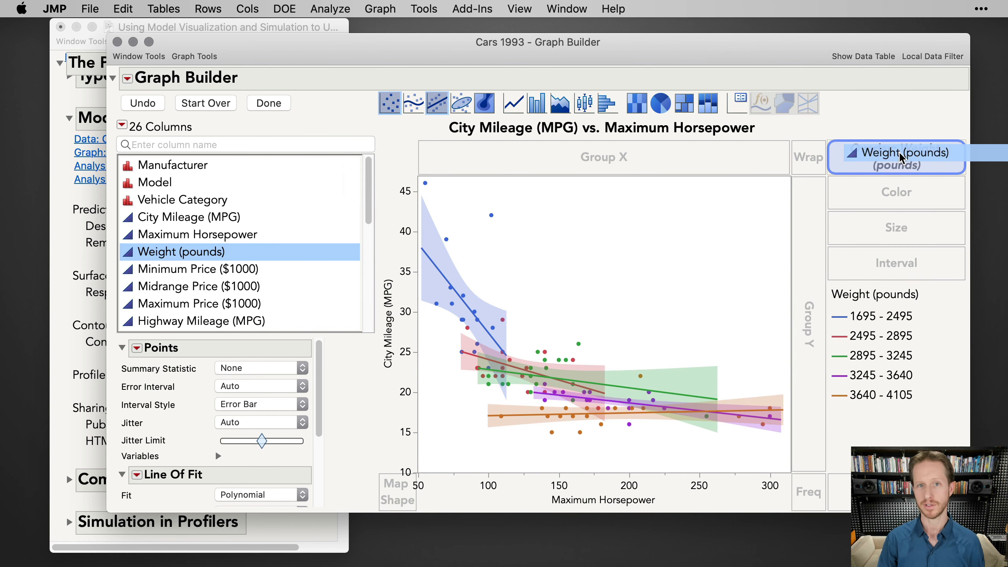
drag(901, 158, 902, 158)
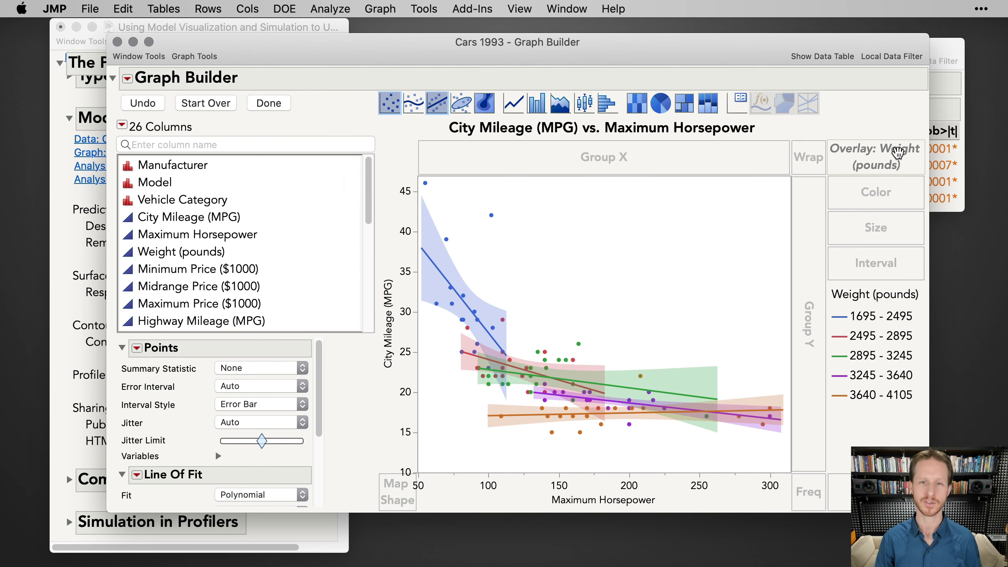
Move Weight (pounds) to the Group X role, set its number of levels to 2, and return it to the Overlay role.
drag(896, 154, 596, 164)
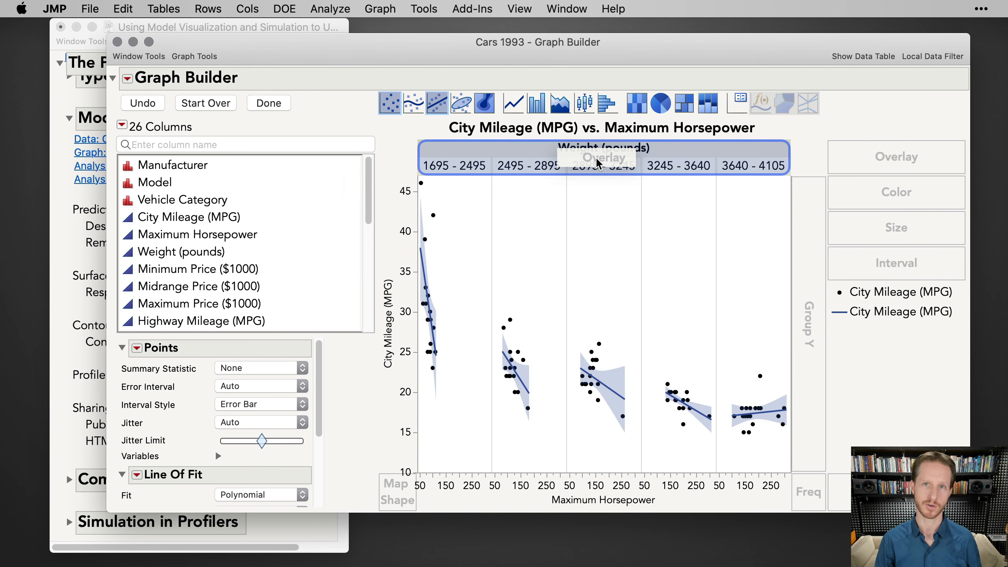
right_click(589, 156)
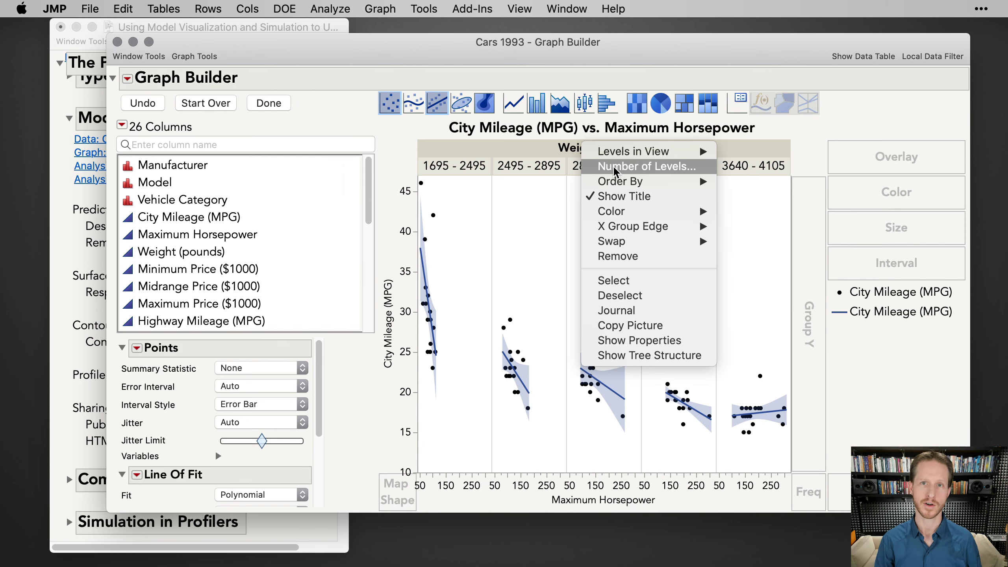
click(595, 167)
text(2)
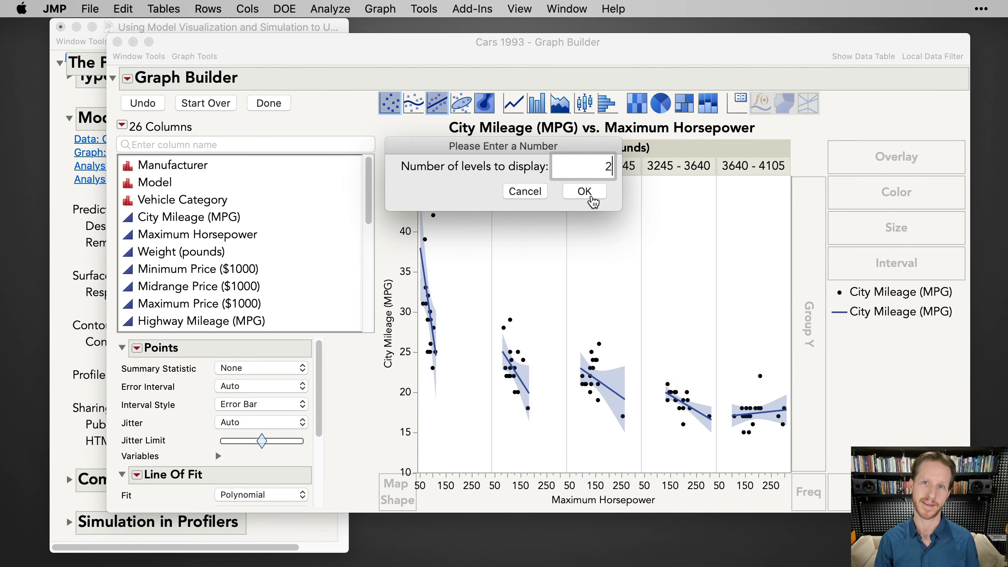
click(586, 192)
drag(655, 149, 909, 157)
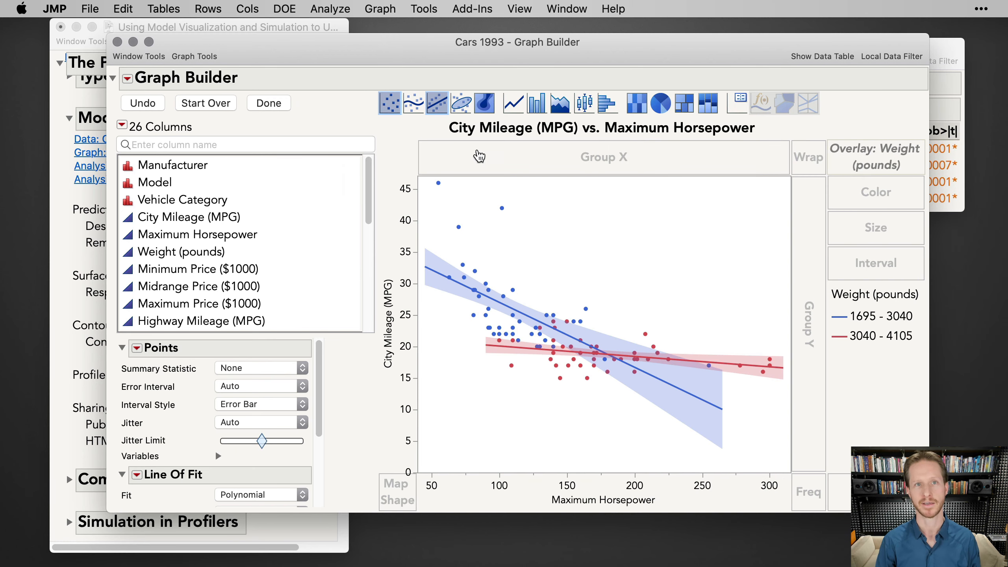
Finish the Graph Builder graph, hiding its control panel, and reposition and enlarge the graph window.
click(274, 108)
drag(347, 45, 521, 52)
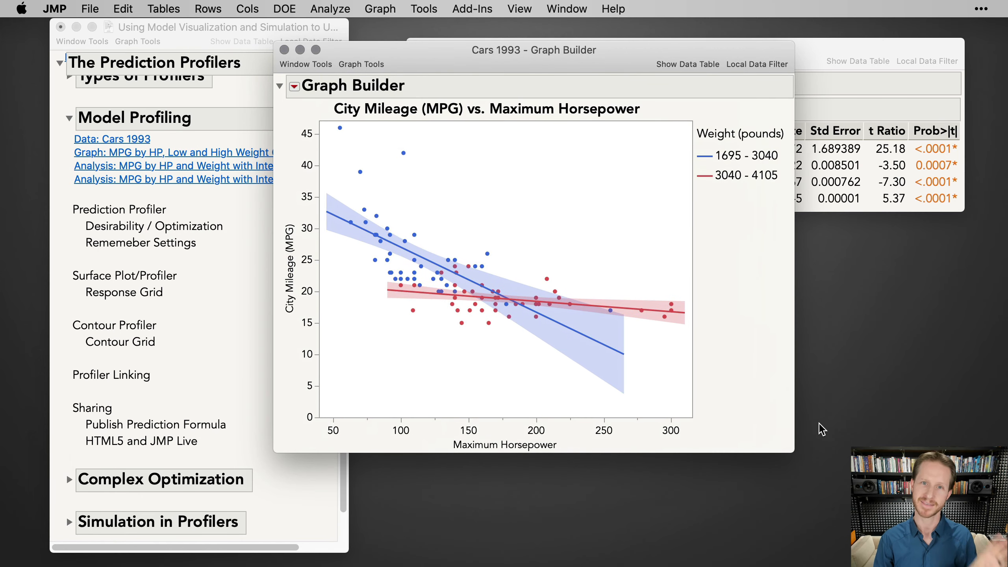
drag(793, 459, 886, 530)
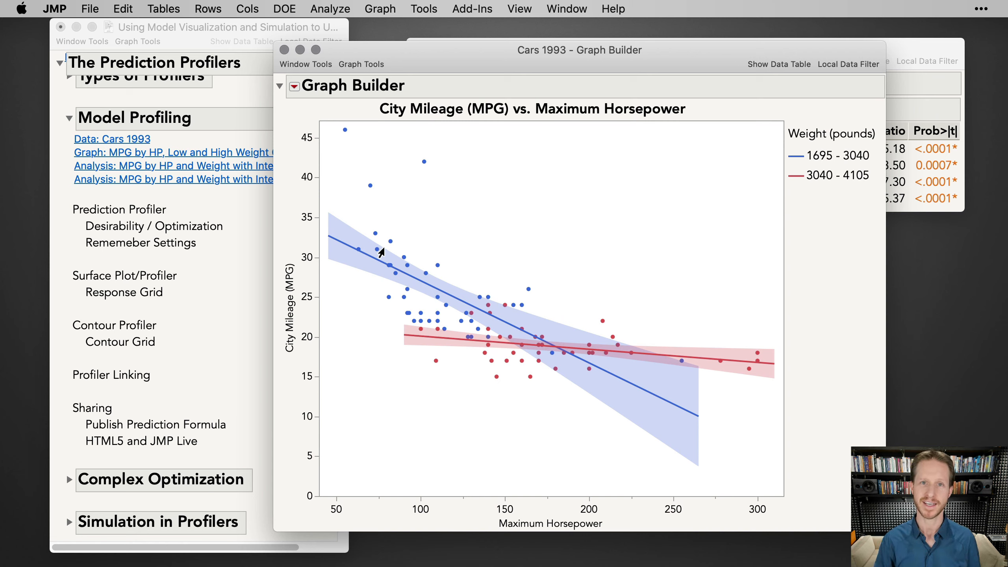
Compare the mileage-versus-horsepower trends by alternately highlighting the 1695 - 3040 and 3040 - 4105 weight groups in the legend.
click(795, 160)
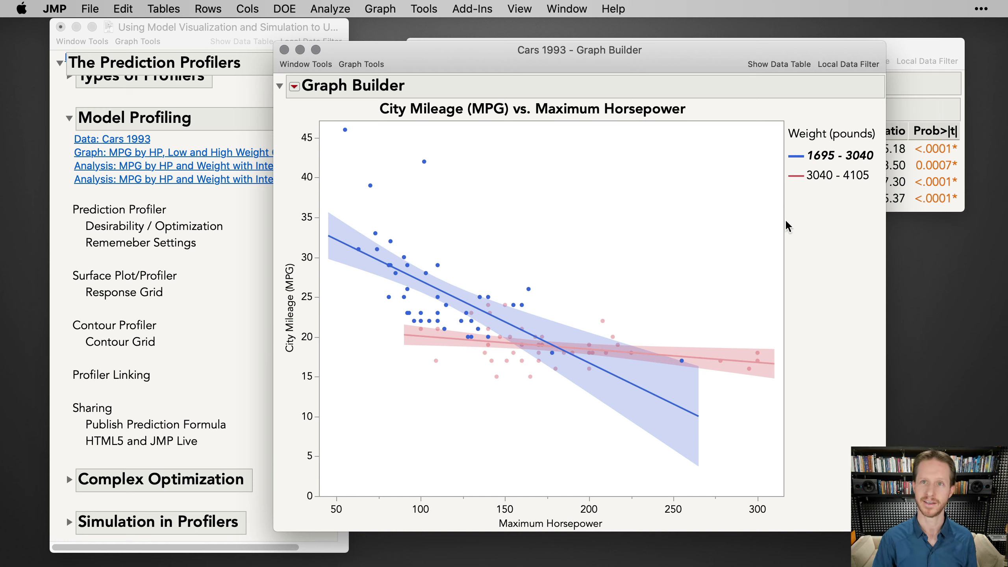
click(798, 180)
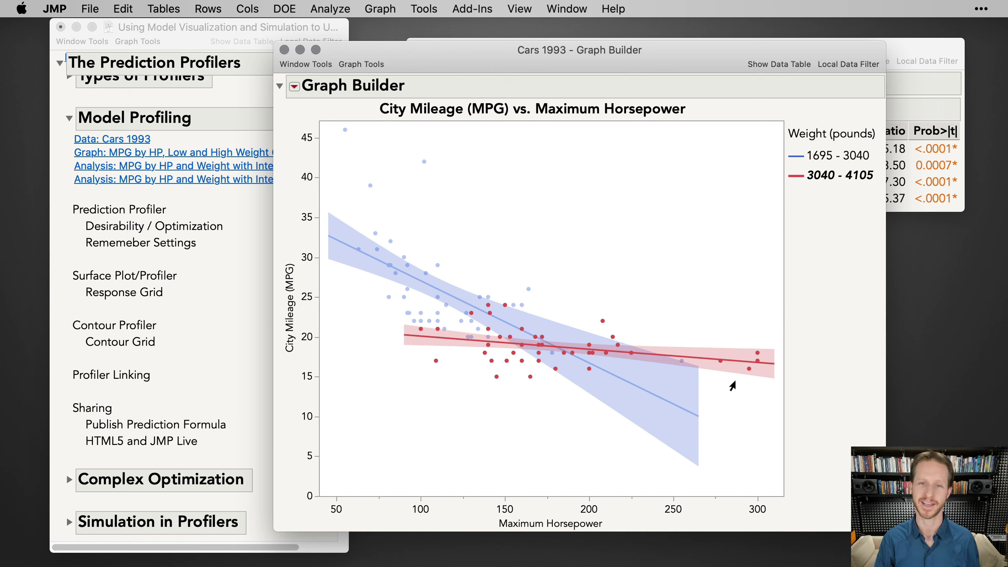
click(796, 160)
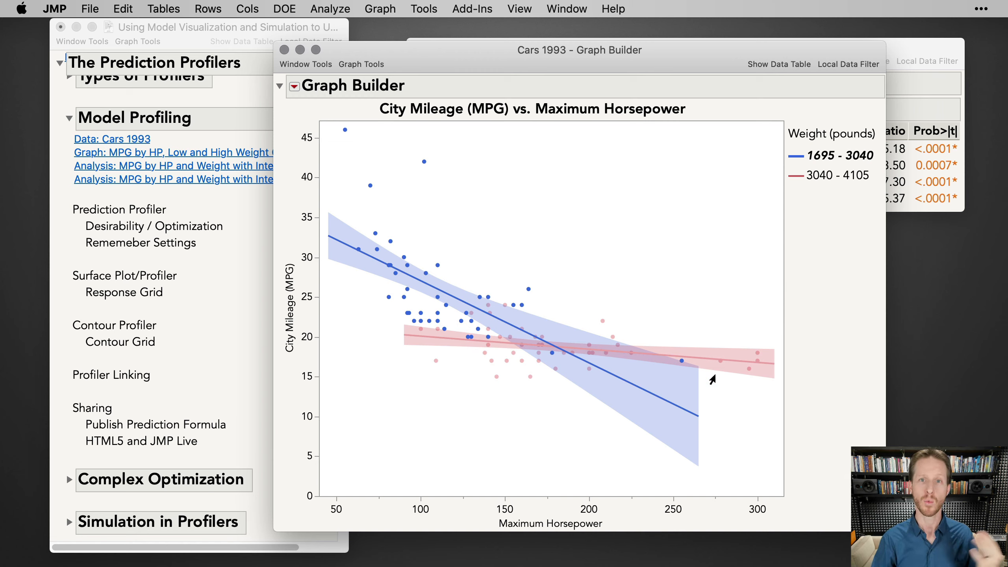
click(685, 255)
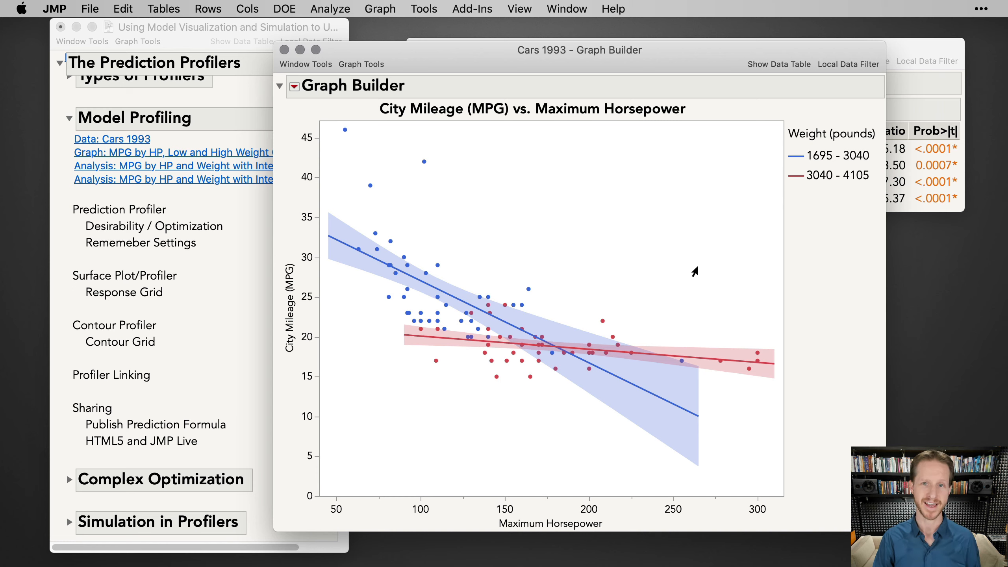
click(800, 160)
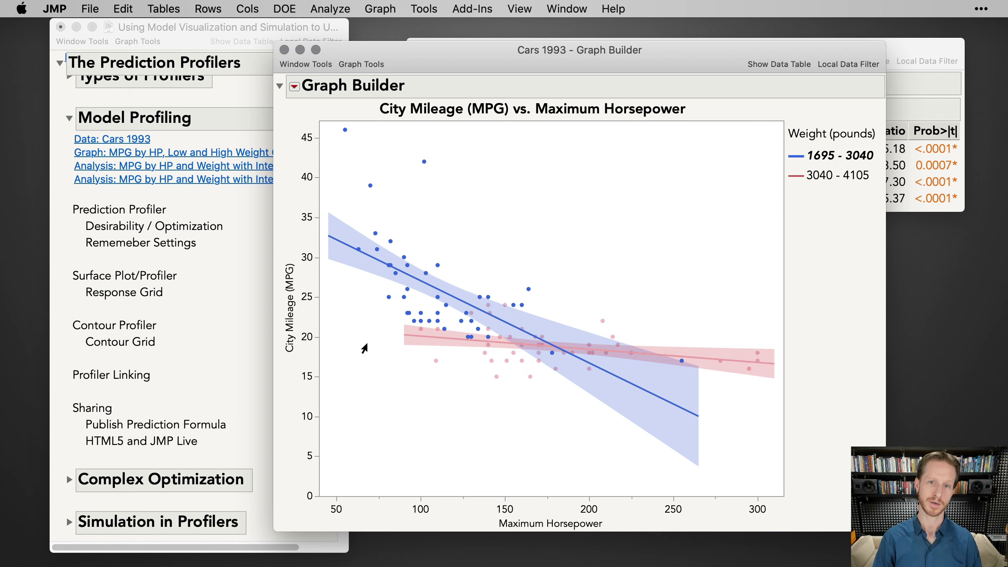
click(798, 180)
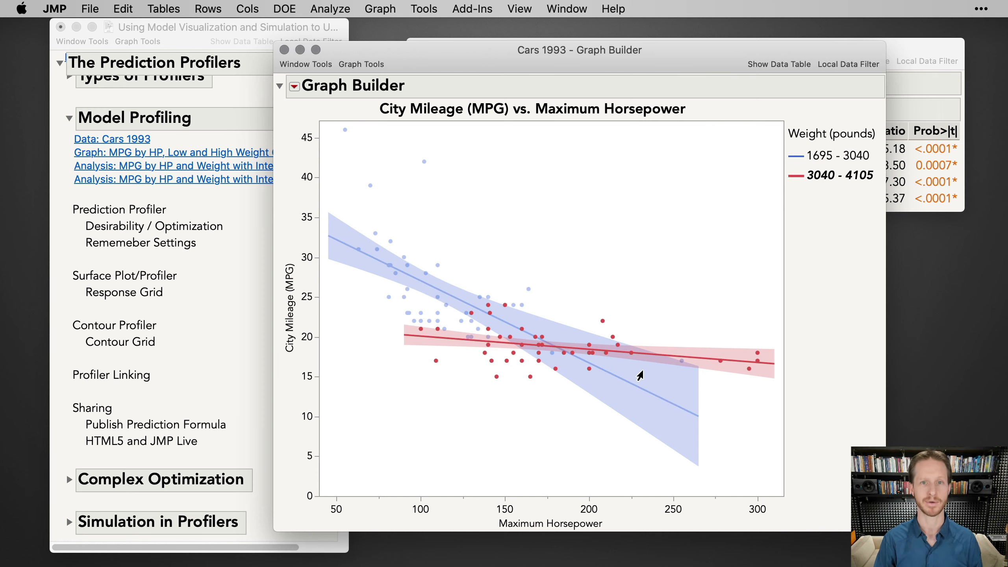
Close the graph window and add the Prediction Profiler to the City Mileage (MPG) fit report.
click(285, 50)
drag(669, 61, 648, 51)
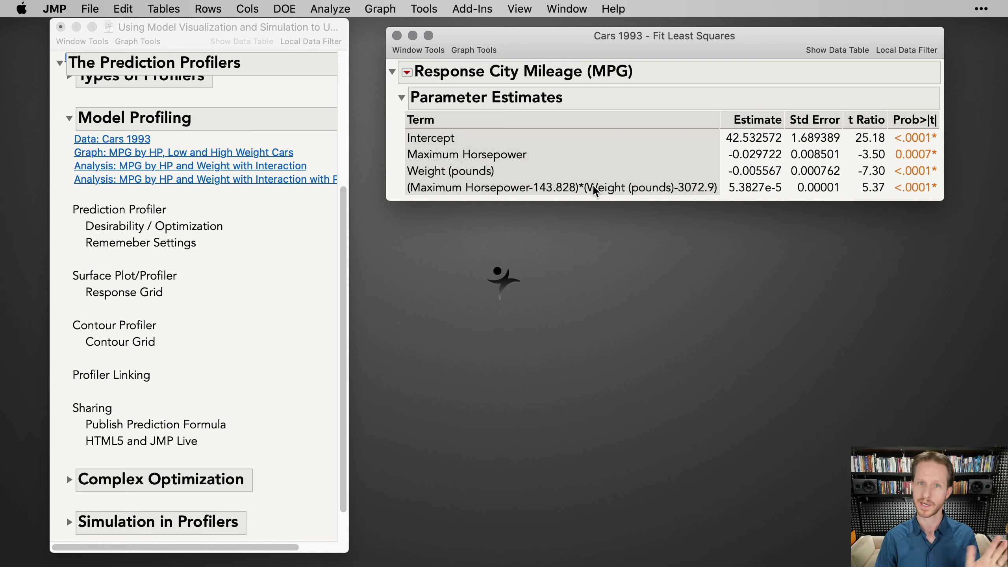
click(407, 72)
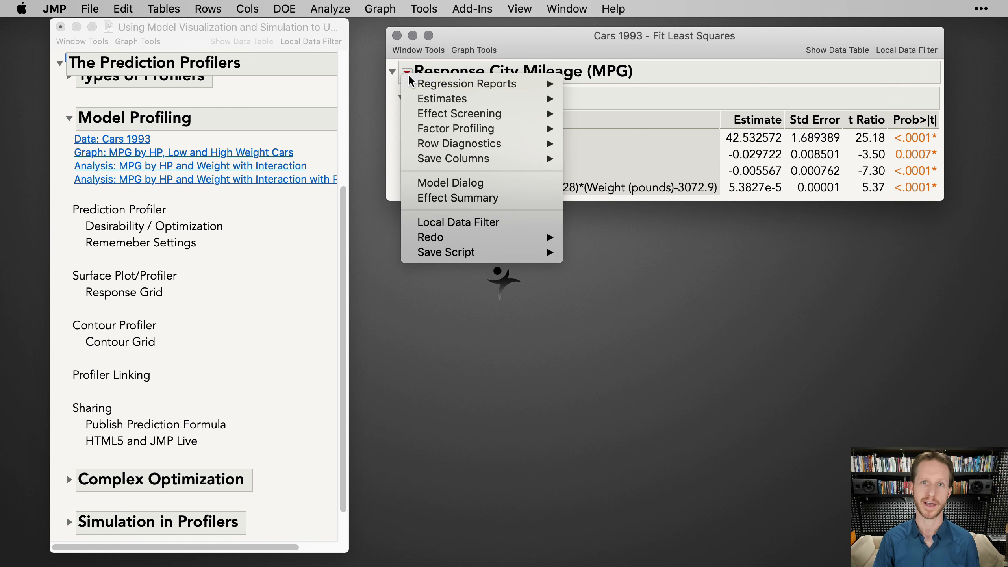
mouse_move(473, 130)
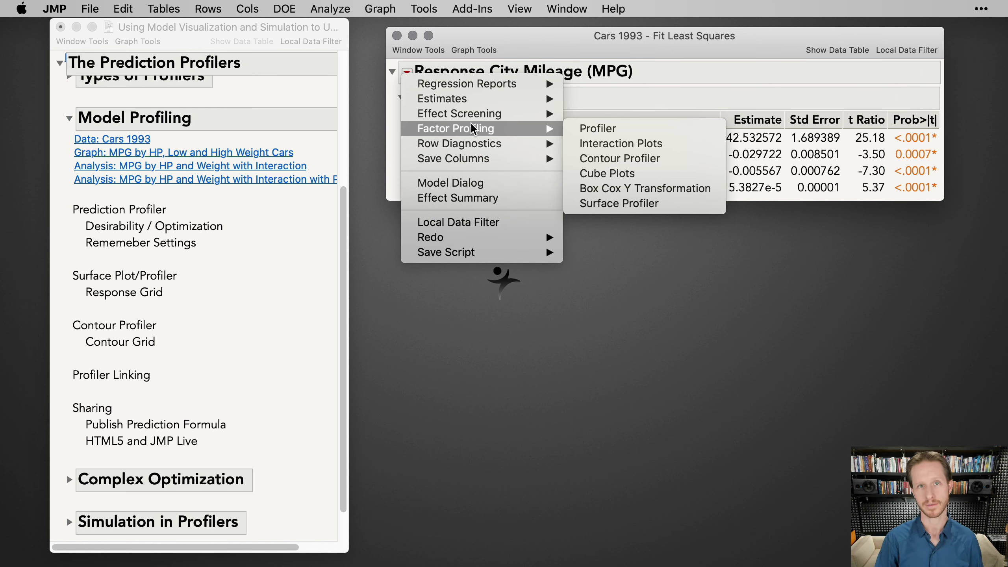
click(608, 131)
Enlarge the Prediction Profiler plots and reposition the report window for viewing them together with the Maximum Horsepower estimate.
drag(615, 316, 715, 380)
drag(710, 56, 532, 48)
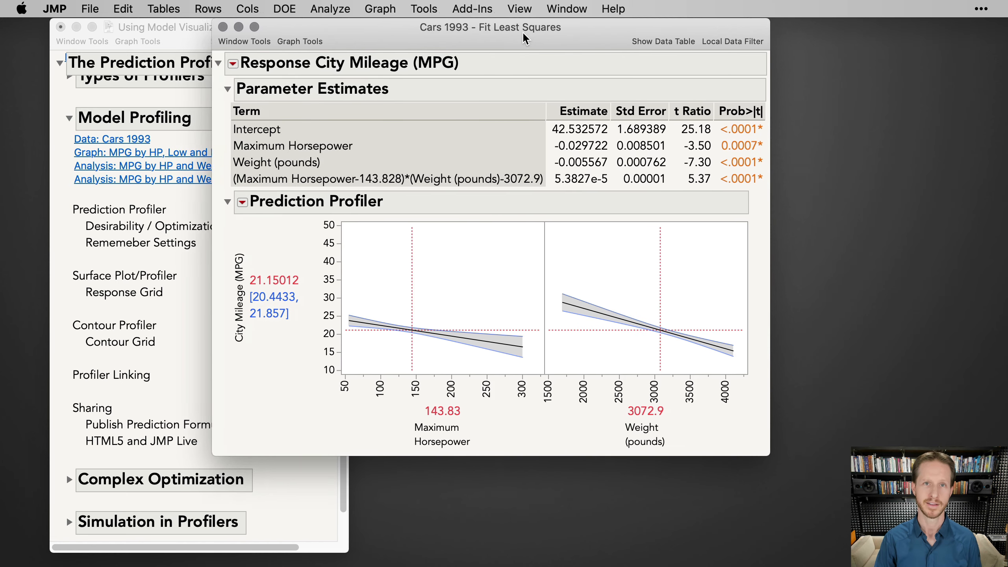
drag(540, 374, 658, 455)
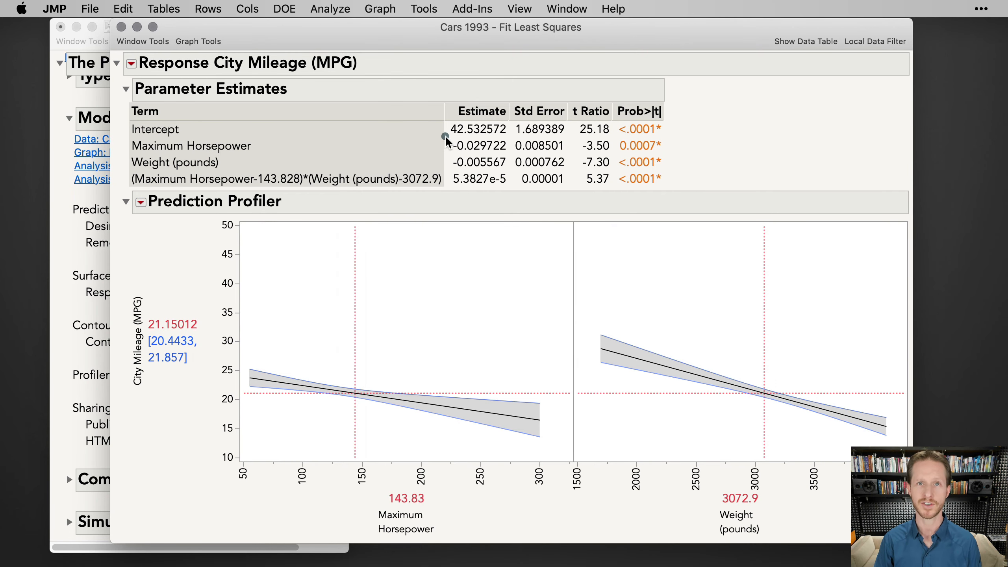
click(487, 147)
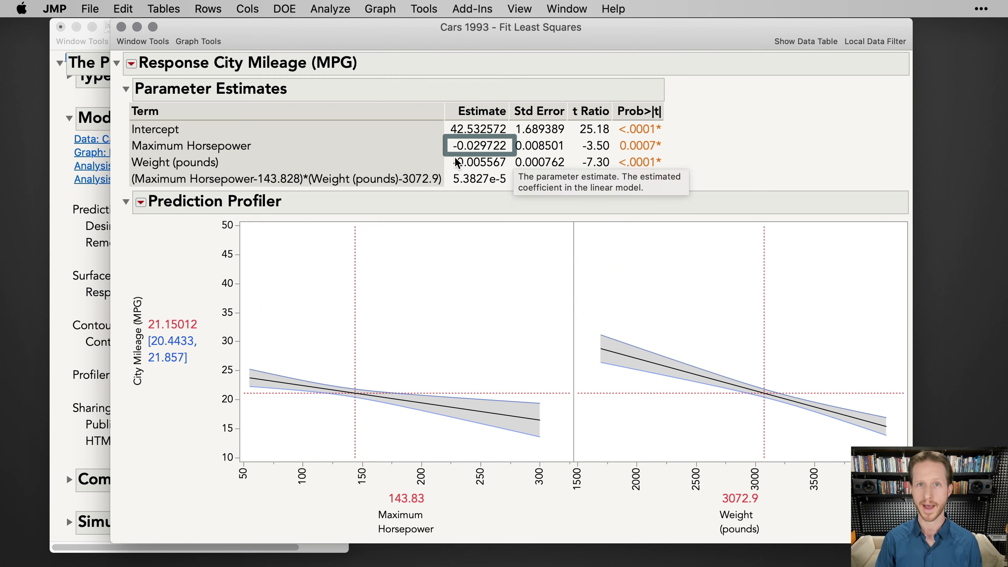
Mark the link between the Maximum Horsepower estimate and its Prediction Profiler trace, and clear the annotations.
drag(468, 154, 411, 377)
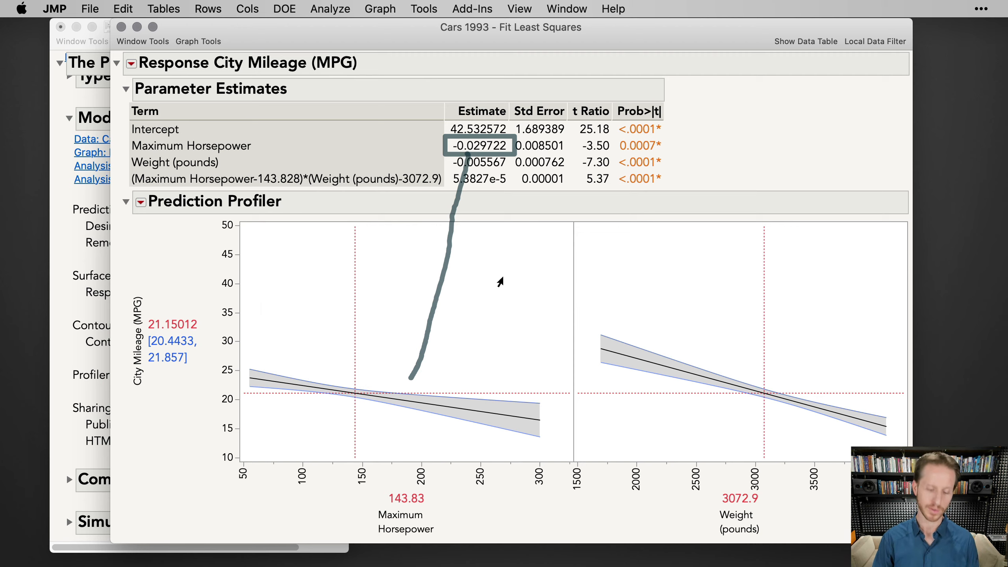
key(Escape)
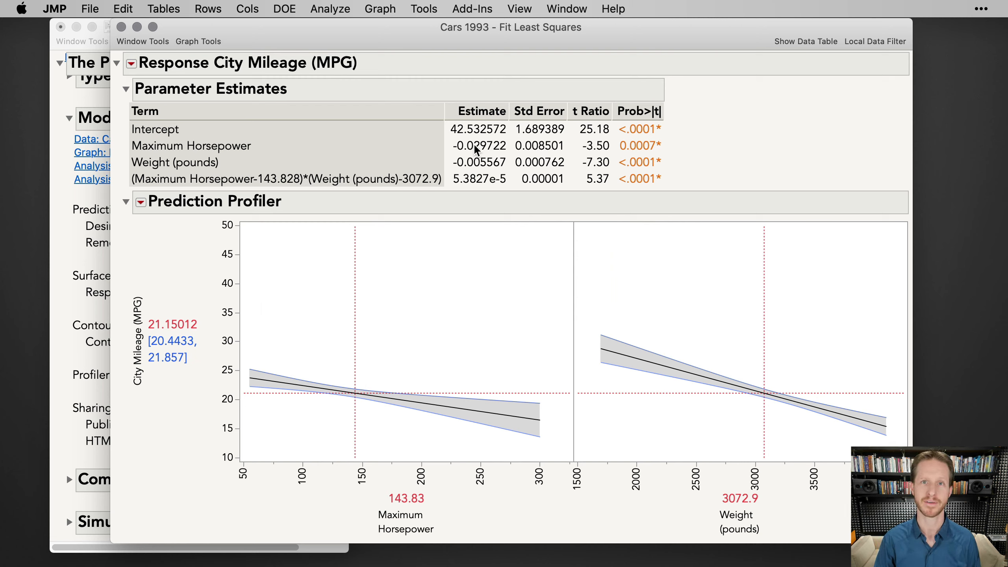
mouse_move(475, 147)
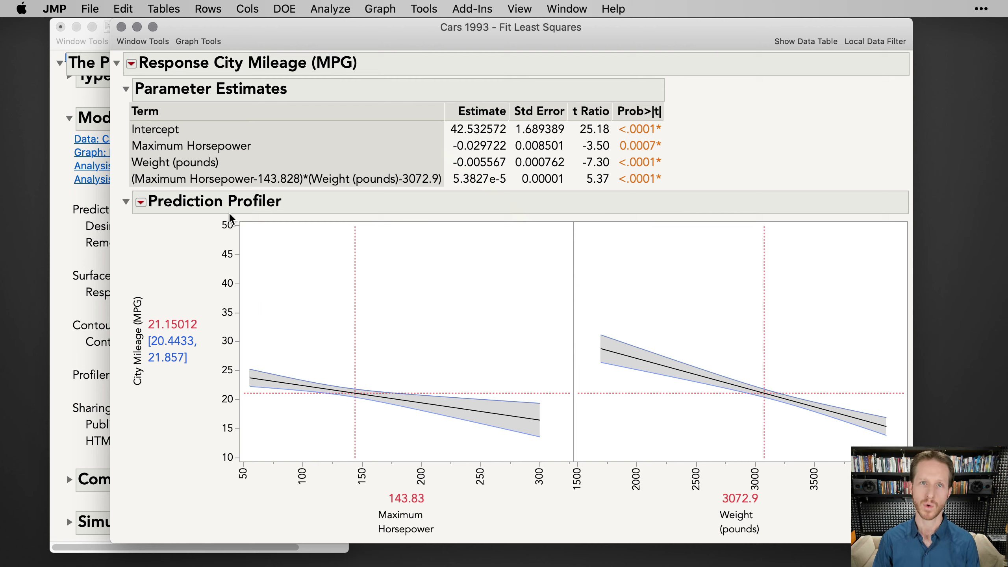
Frame the horsepower plot and compare its slope with Weight set to 1695, 3712 and 2745 in the Prediction Profiler.
drag(225, 217, 581, 476)
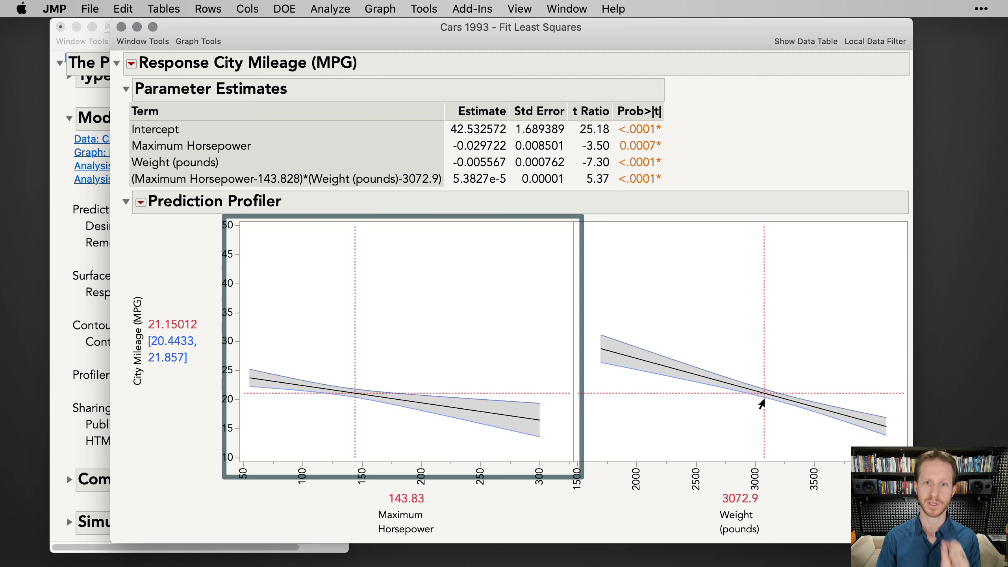
drag(762, 404, 594, 362)
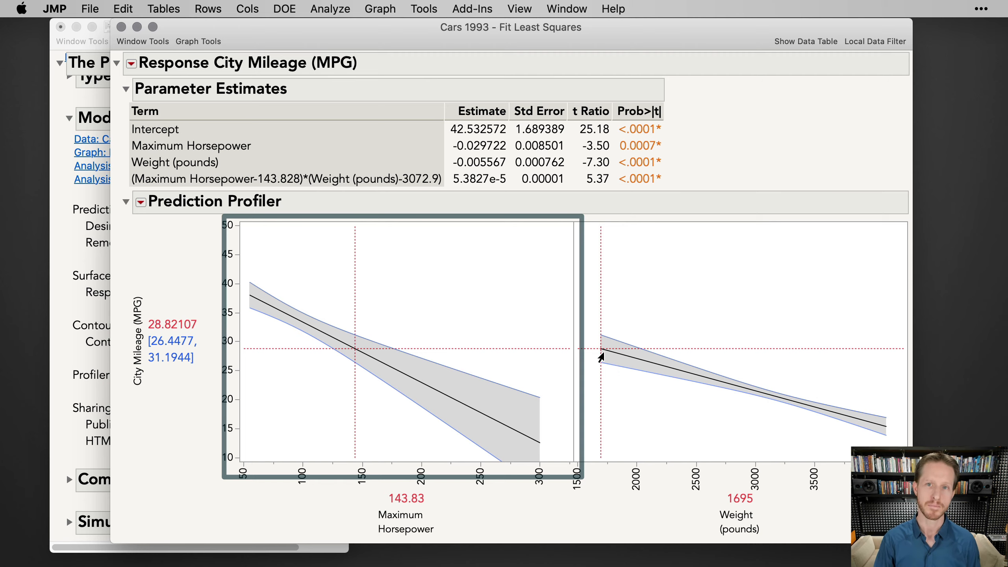
drag(601, 357, 840, 415)
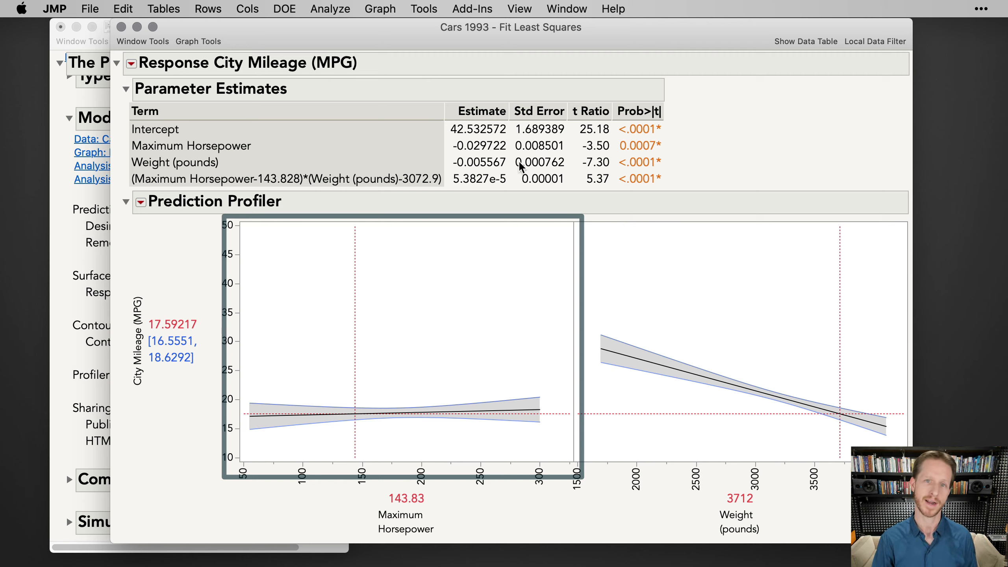
drag(838, 414, 723, 400)
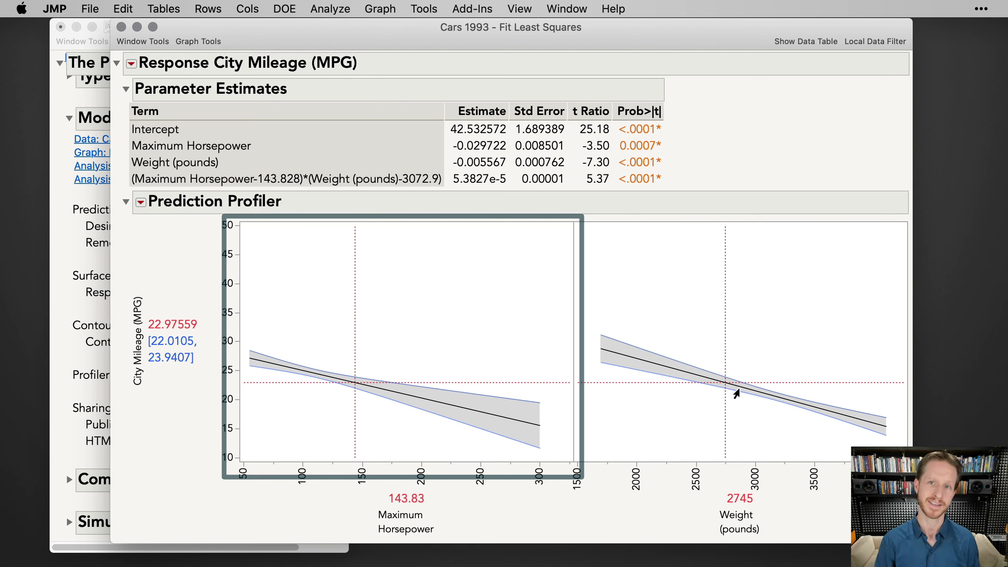
Sweep Weight through low and high values again, settle it at 3050 pounds, and collapse the Parameter Estimates table.
click(723, 387)
drag(720, 387, 601, 361)
drag(598, 363, 757, 391)
drag(817, 423, 759, 401)
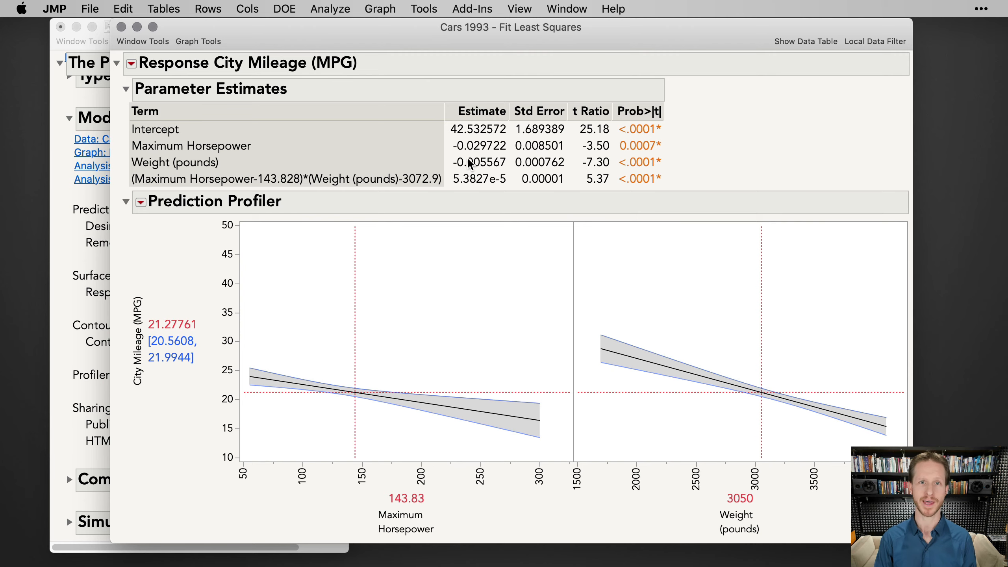
click(126, 89)
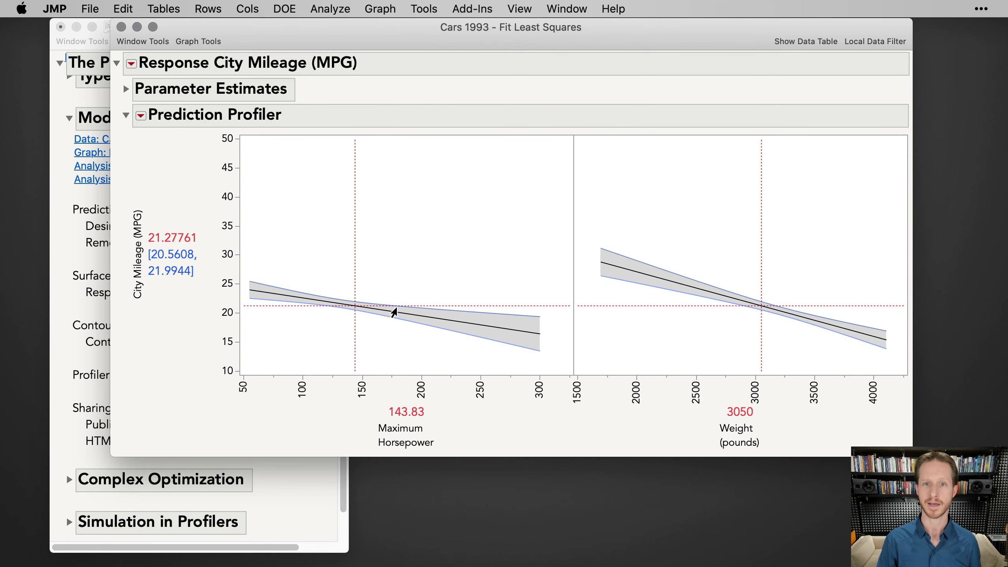
Vary Maximum Horsepower through 133, 234.8 and 55 to compare the weight slopes, and settle it at 152.5.
drag(369, 321, 337, 332)
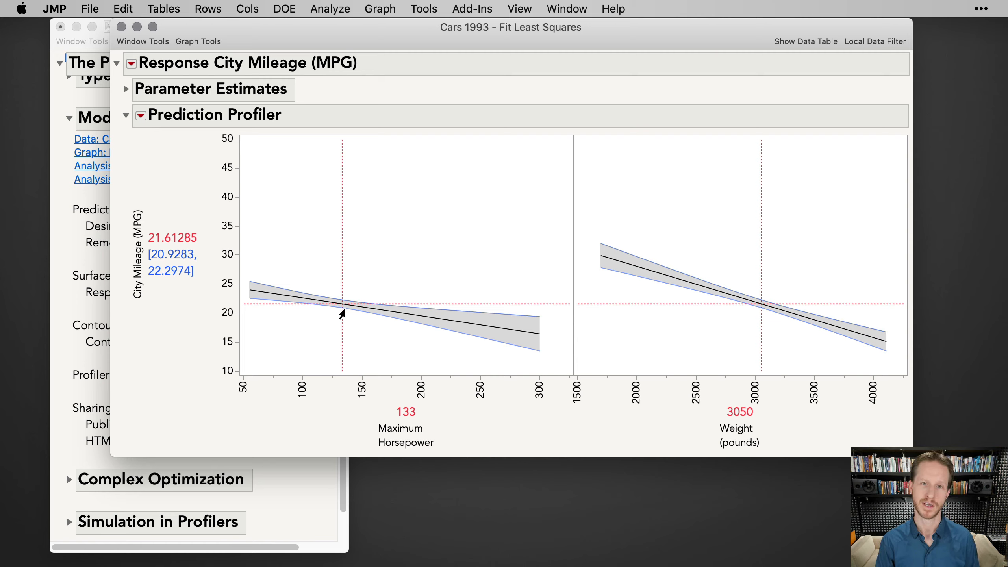
drag(342, 314, 462, 326)
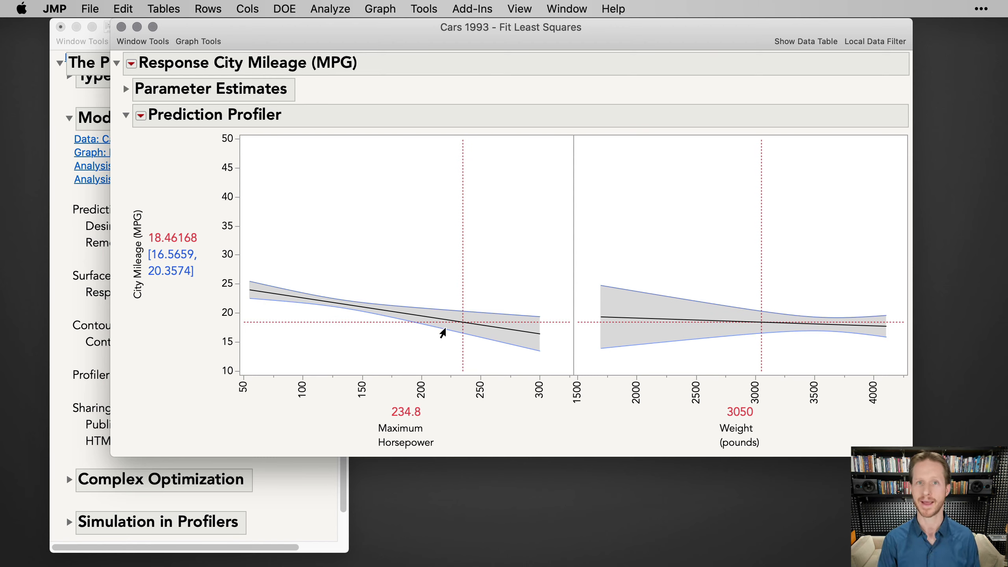
drag(457, 328, 223, 303)
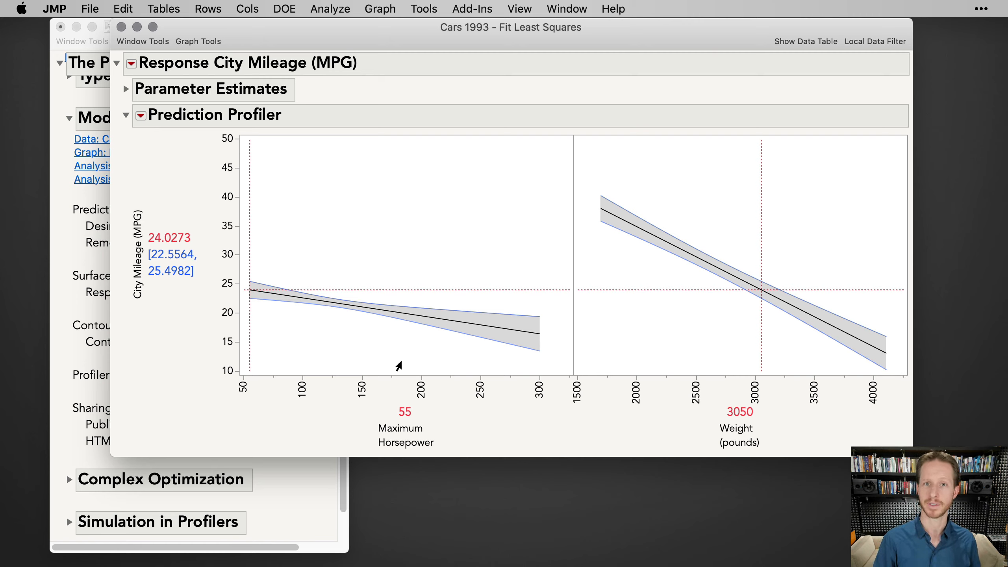
drag(262, 308, 369, 321)
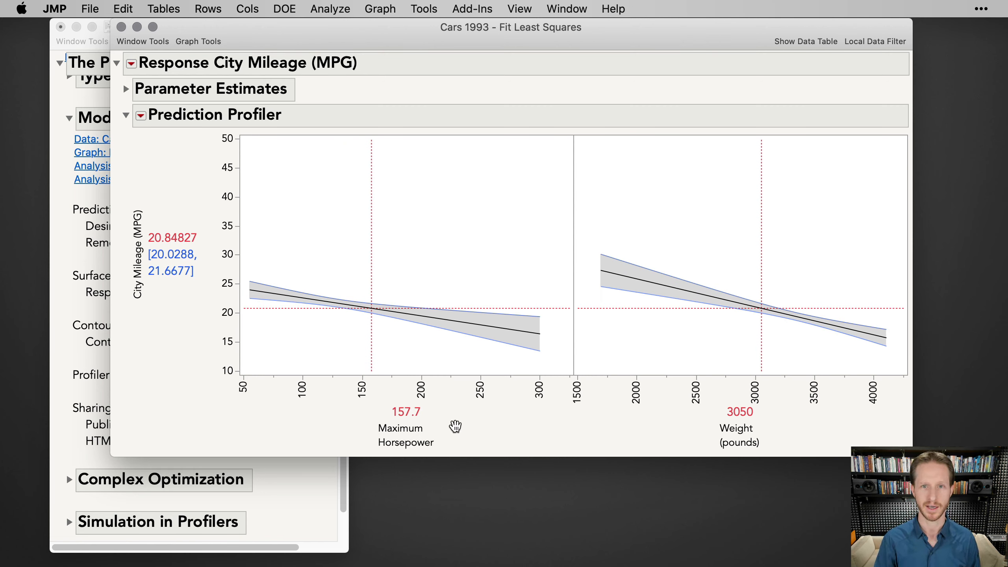
drag(506, 30, 570, 45)
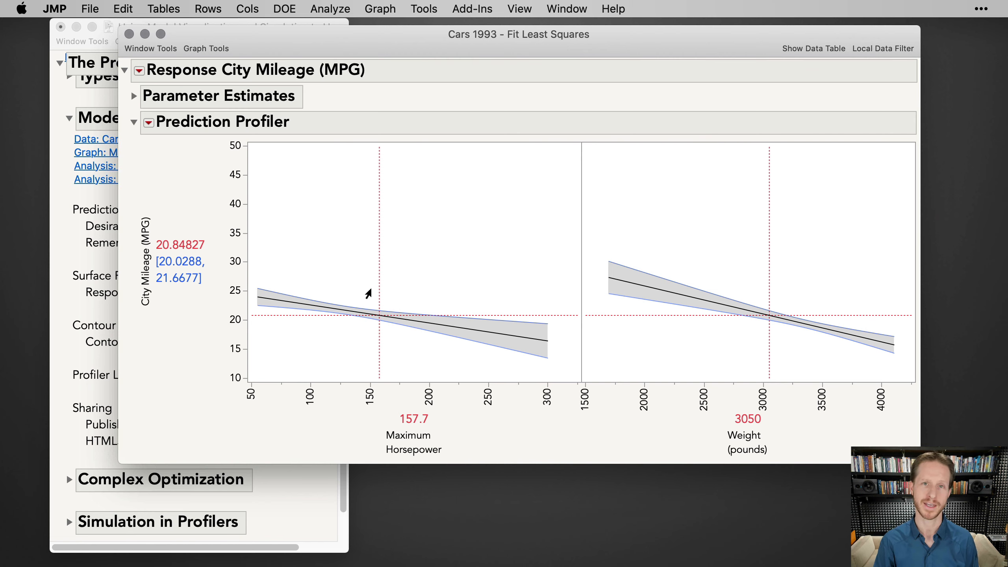
mouse_move(368, 308)
mouse_down()
mouse_move(408, 323)
mouse_move(288, 309)
mouse_move(372, 316)
mouse_up()
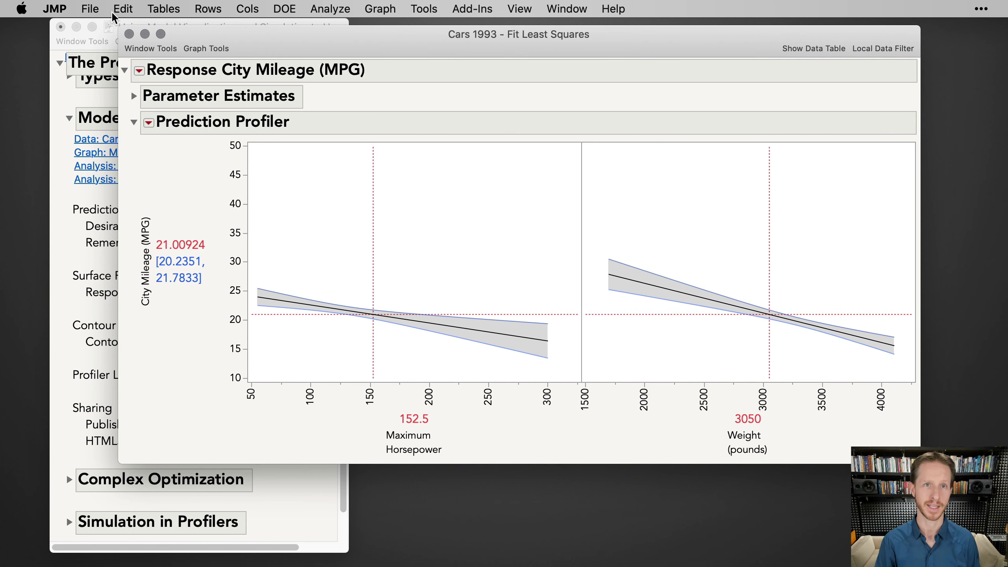
Publish the Cars 1993 Fit Least Squares report with its data to a file as a web report, opening the result.
click(90, 9)
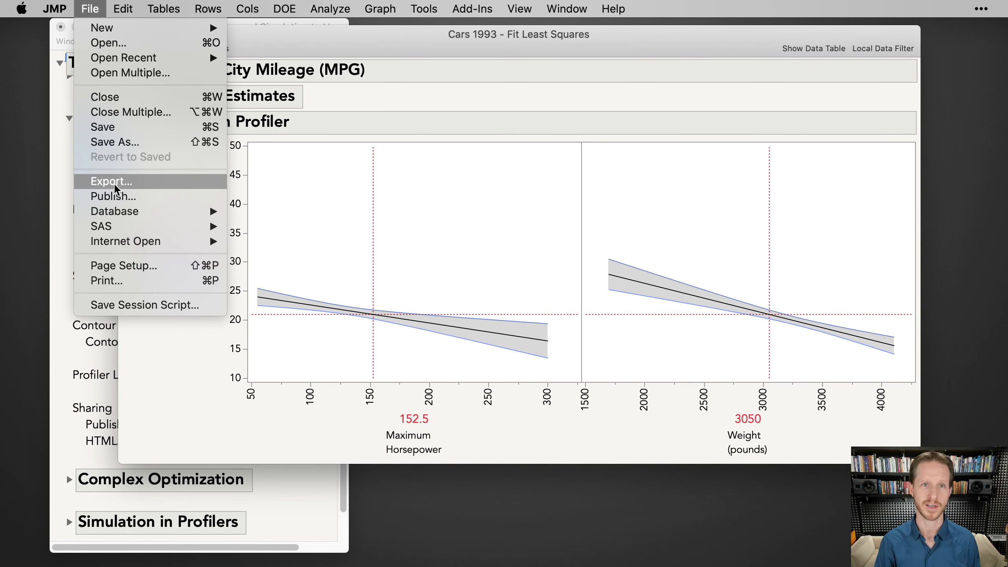
click(114, 196)
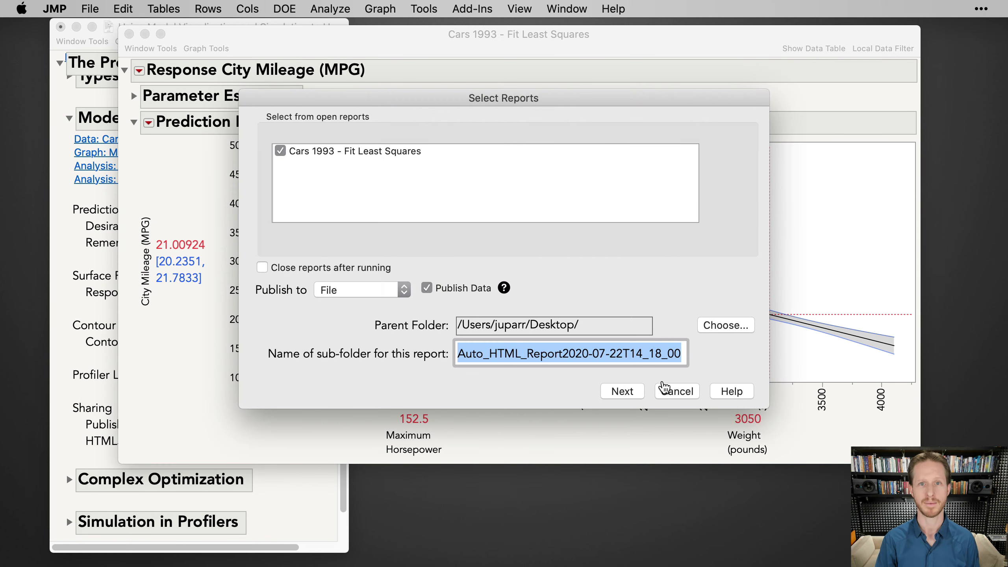
click(621, 392)
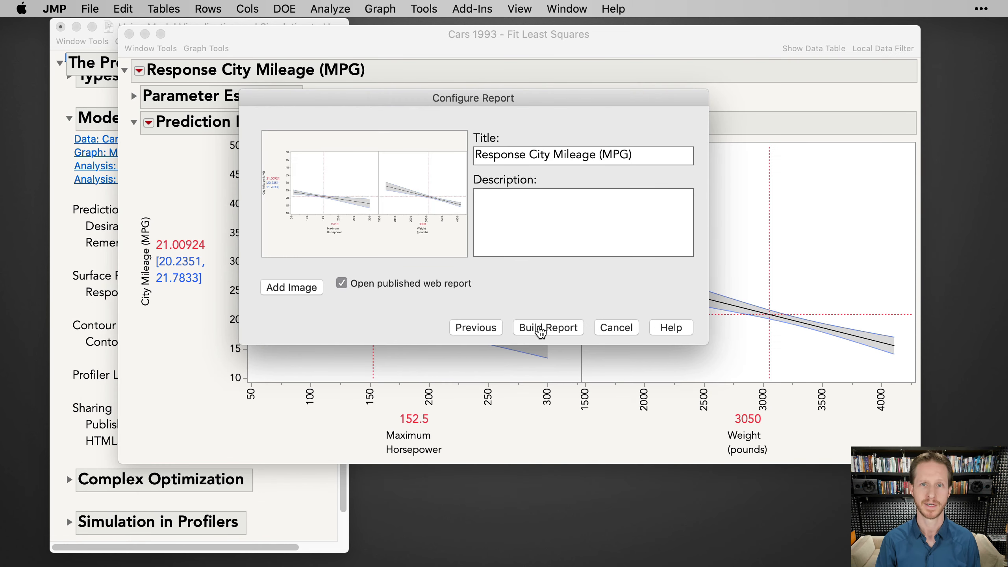
click(537, 328)
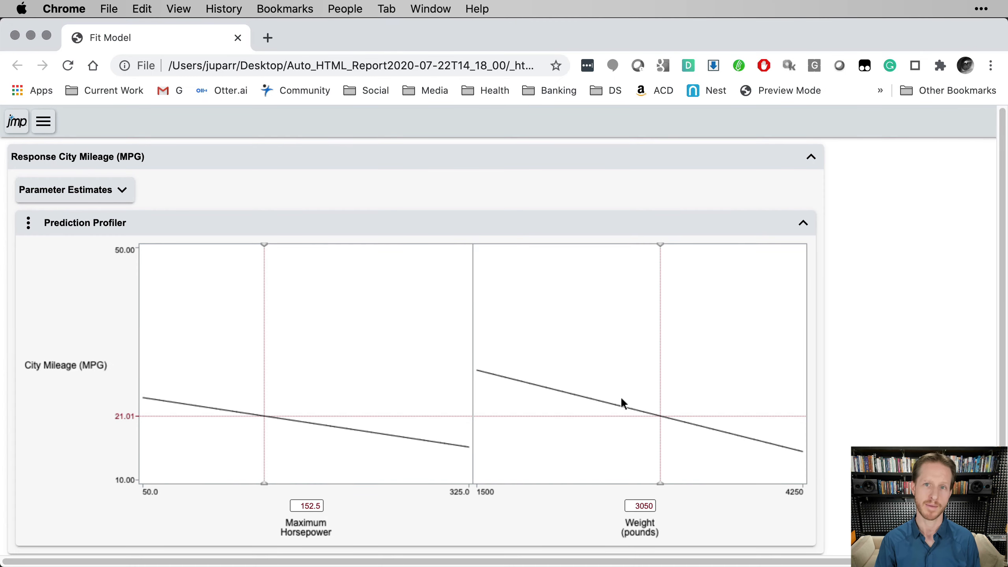
Try the published profiler in Chrome with Weight at 2553 and Maximum Horsepower at 178.5, and close the browser window.
drag(622, 399, 624, 422)
drag(250, 411, 298, 452)
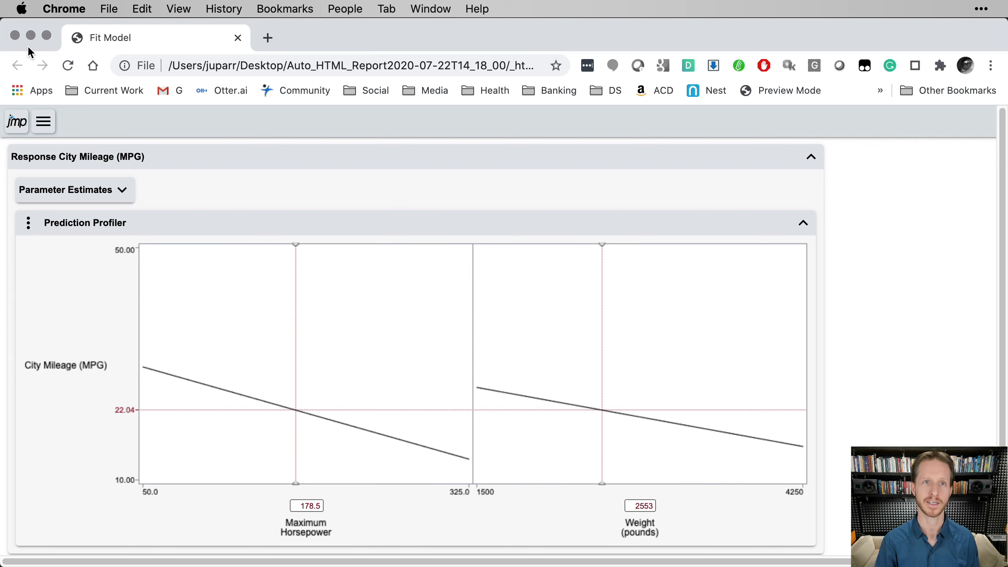
click(15, 35)
Back in JMP, reposition the report, add Desirability Functions to the Prediction Profiler, and shrink its plots to fit.
drag(452, 39, 470, 49)
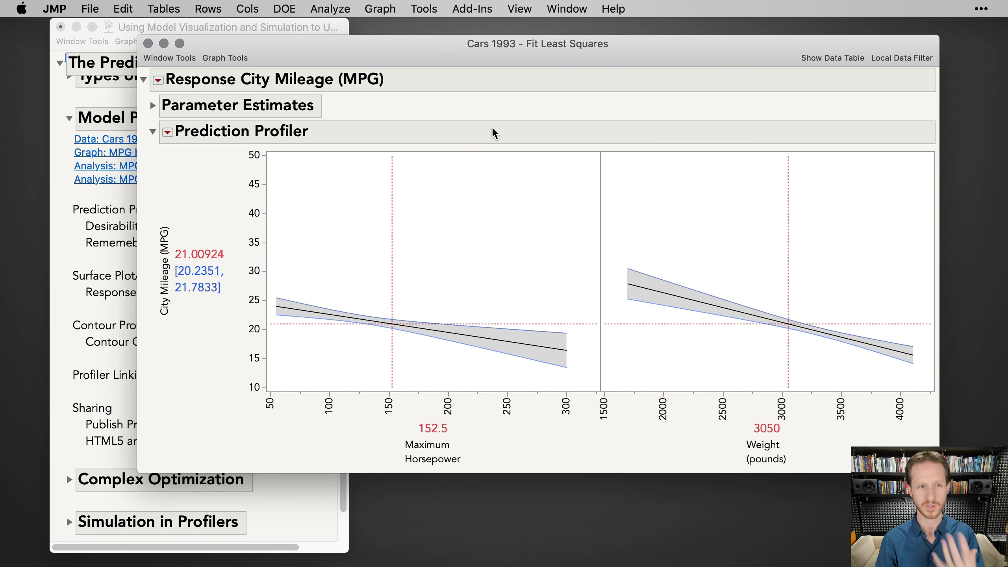
drag(598, 42, 642, 31)
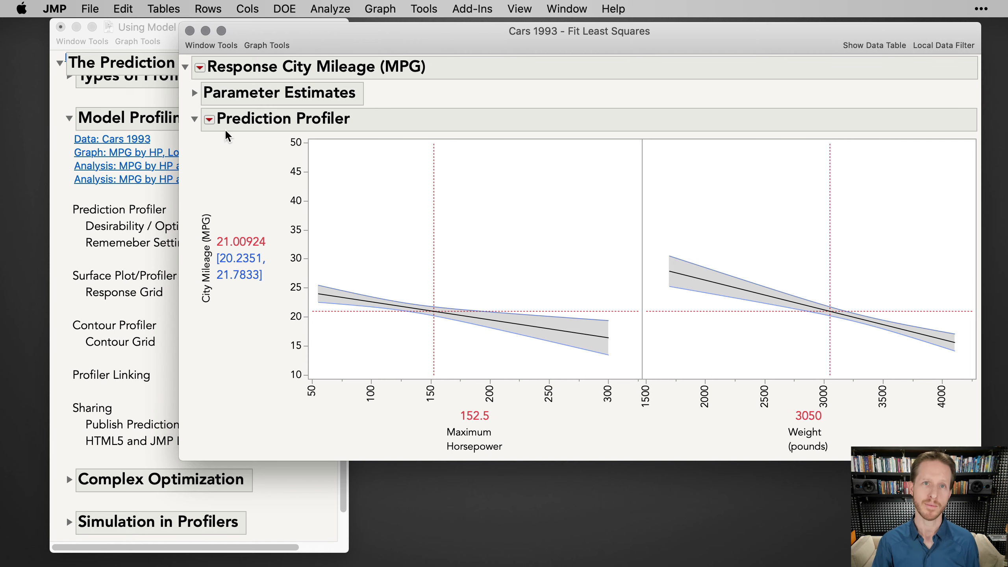
click(209, 119)
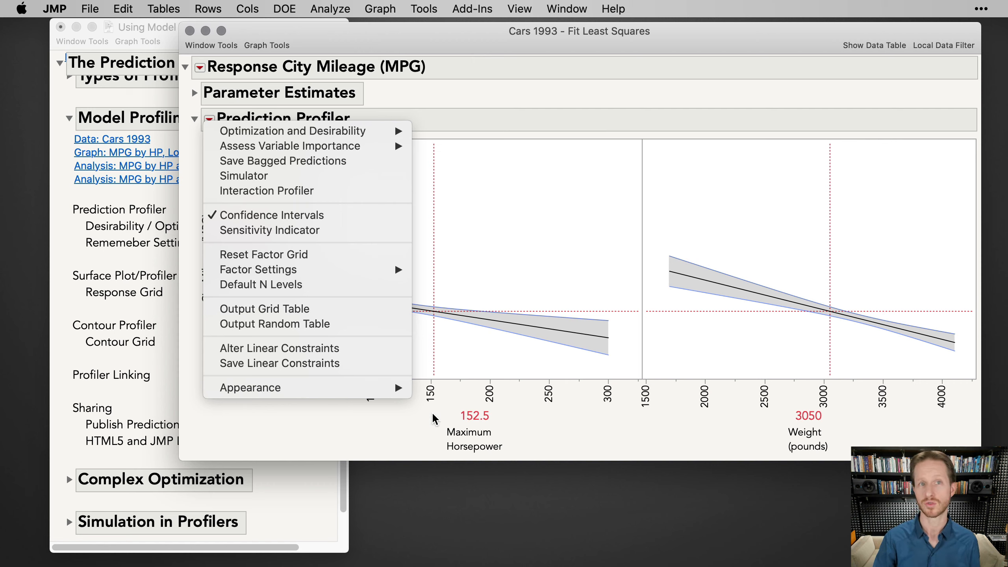
mouse_move(353, 134)
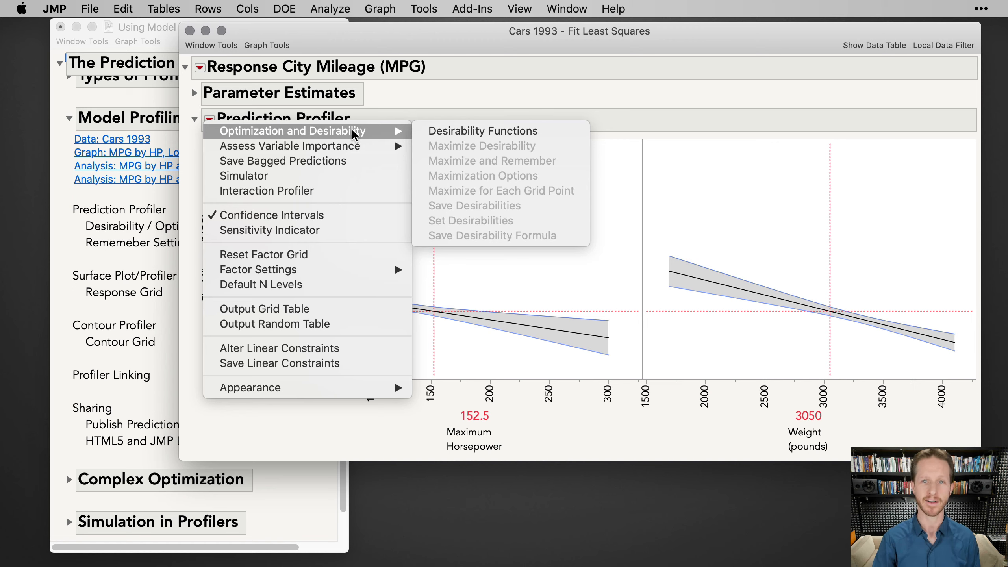
click(459, 139)
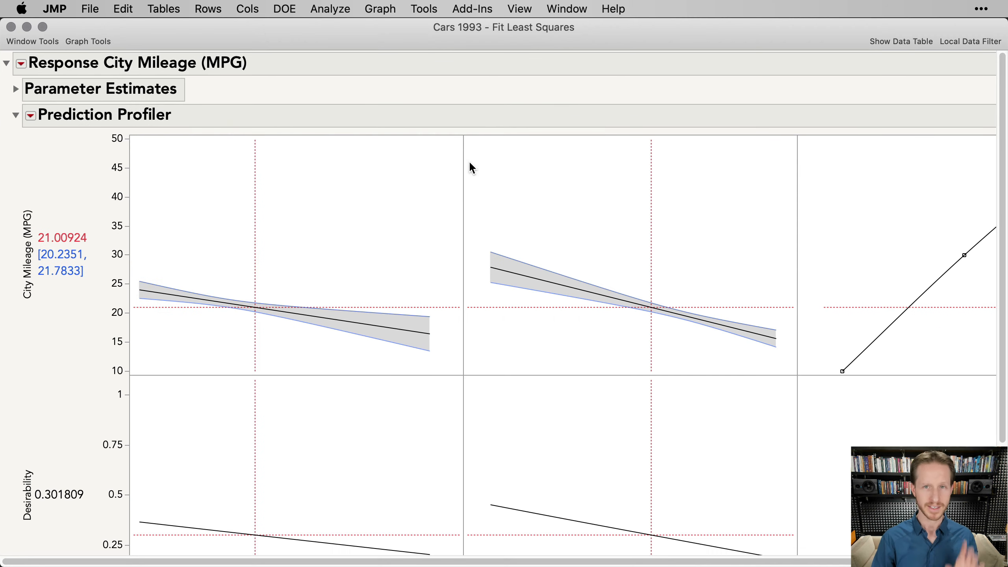
drag(460, 370, 388, 315)
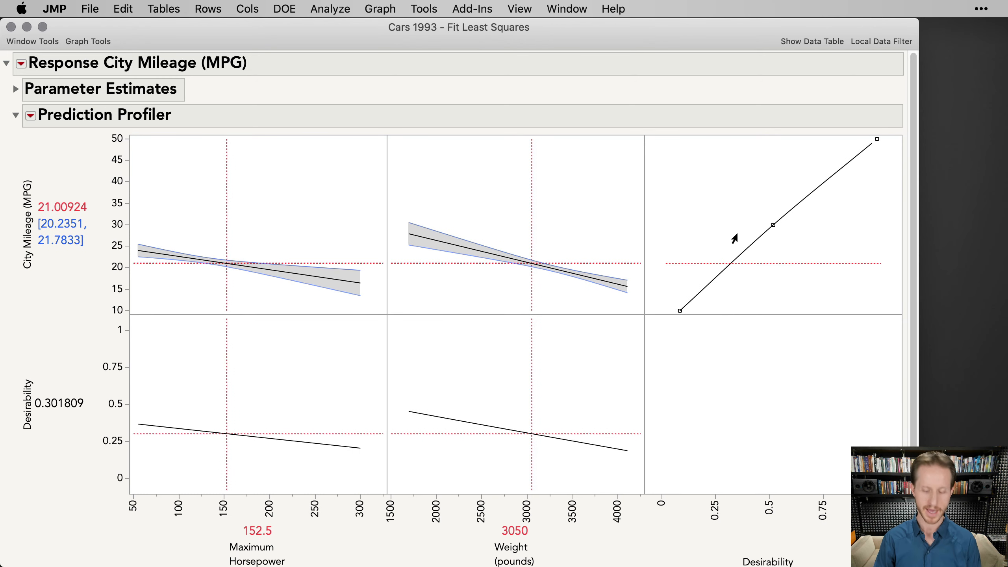
Trace the City Mileage desirability function and the desirability slopes for both factors with arrows, and clear the annotations.
drag(666, 302, 851, 136)
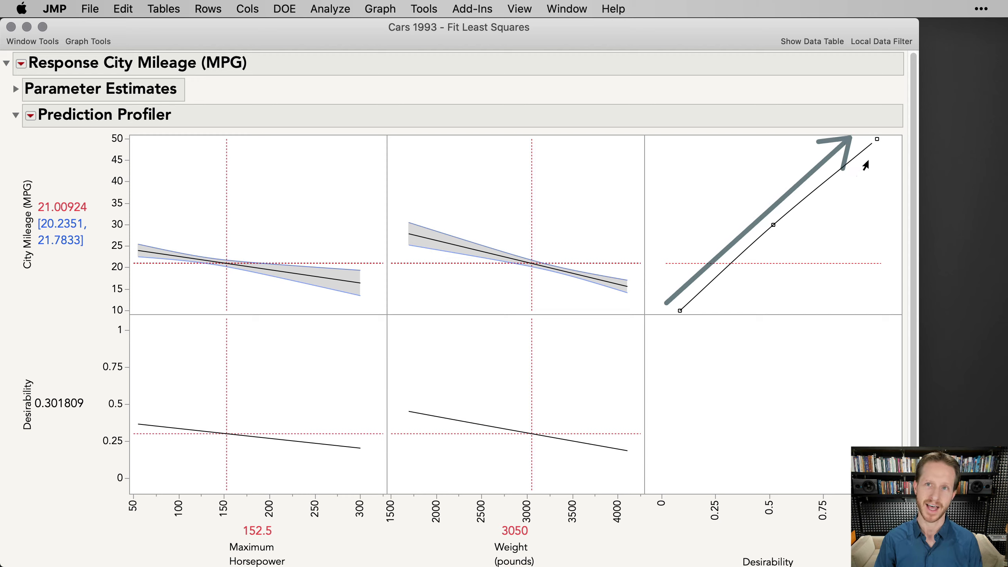
drag(712, 198, 145, 202)
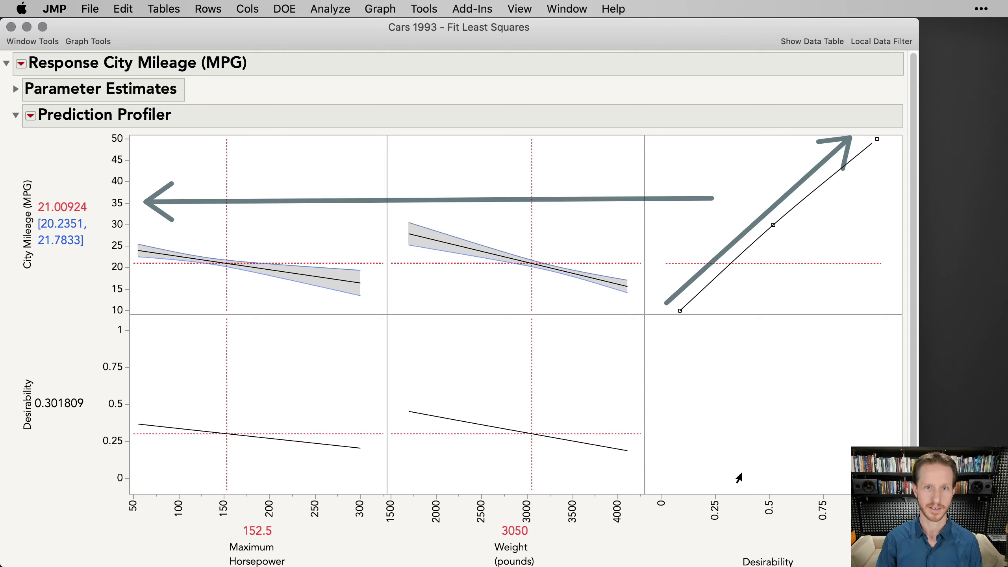
drag(250, 370, 255, 418)
drag(510, 359, 517, 413)
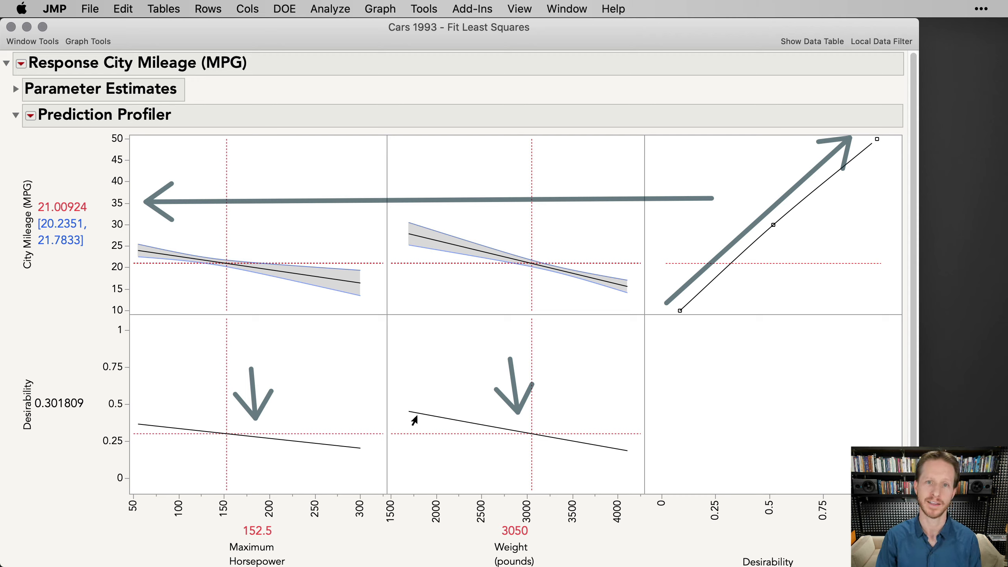
drag(202, 415, 141, 406)
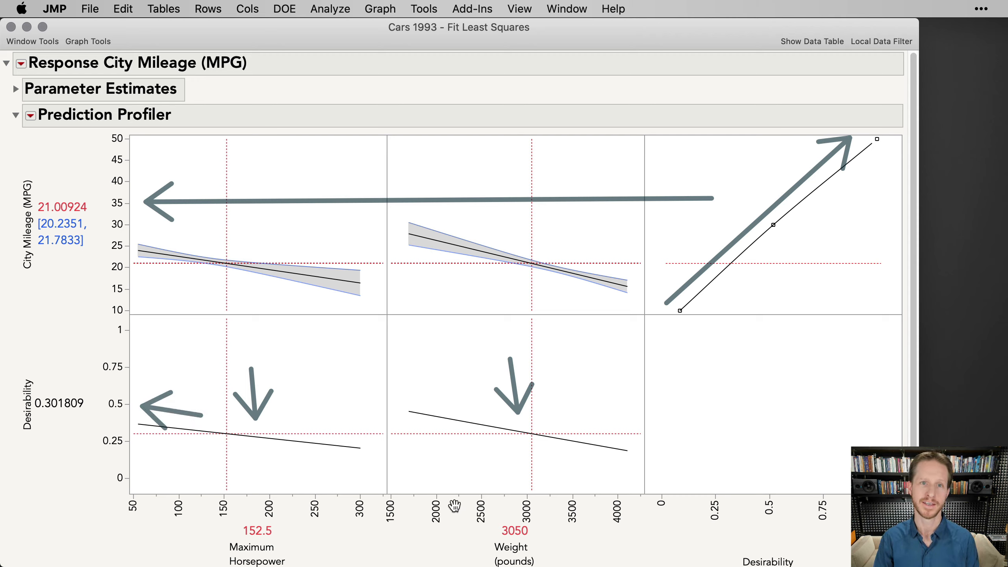
key(Escape)
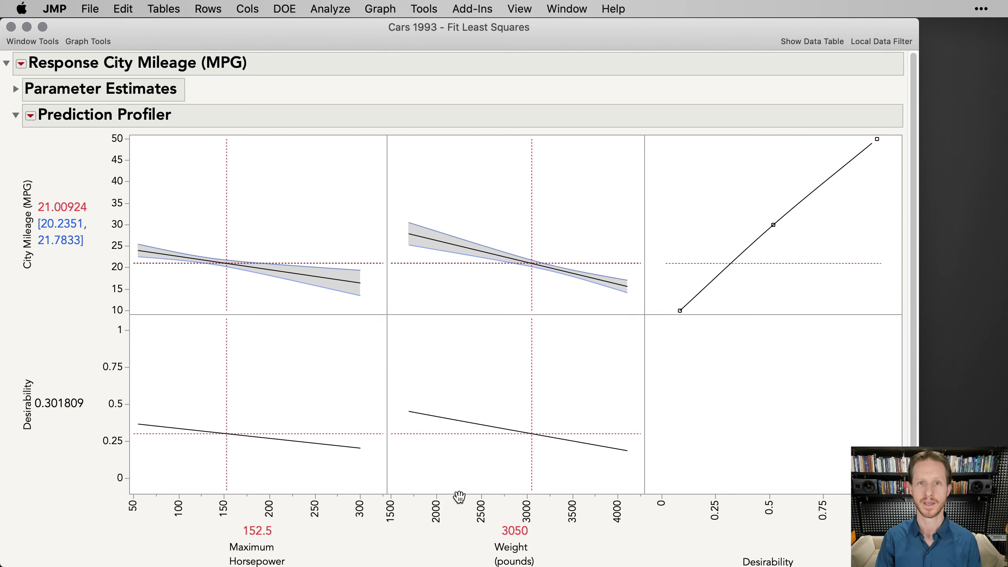
Maximize desirability in the Prediction Profiler to find the optimal Maximum Horsepower and Weight settings.
click(31, 116)
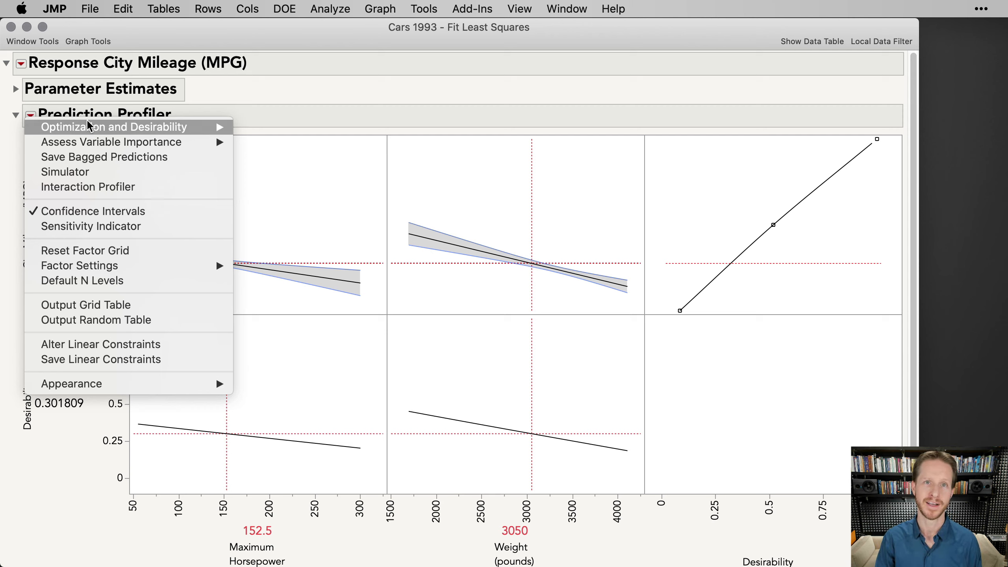
mouse_move(218, 127)
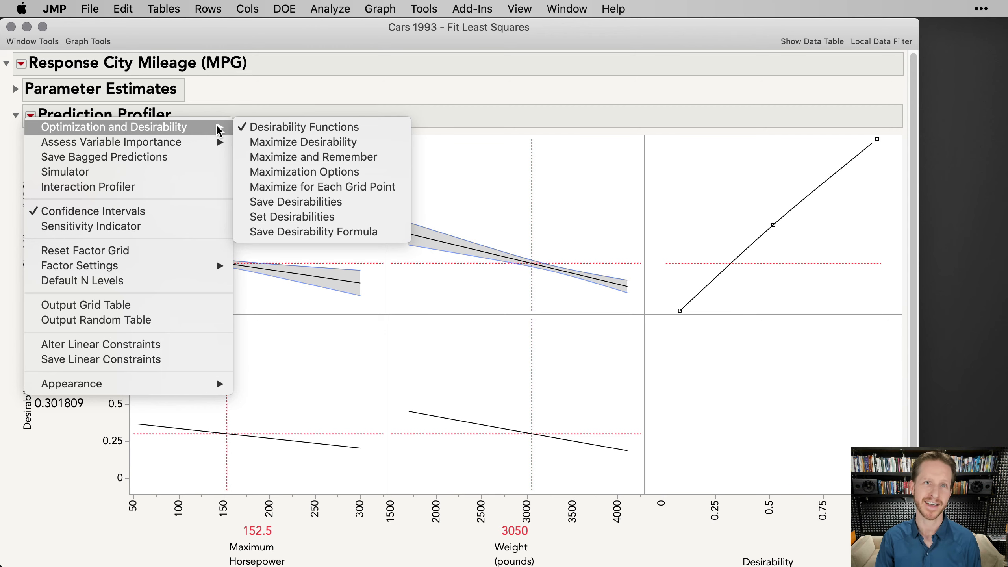
click(304, 143)
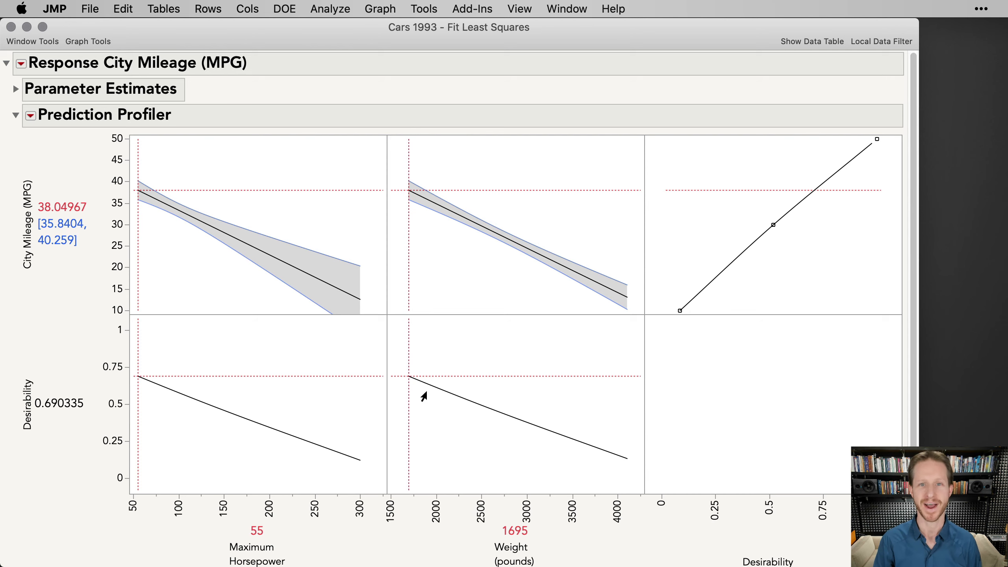
Turn off Desirability Functions in the Prediction Profiler and reposition the report beside the outline journal.
click(31, 116)
mouse_move(48, 133)
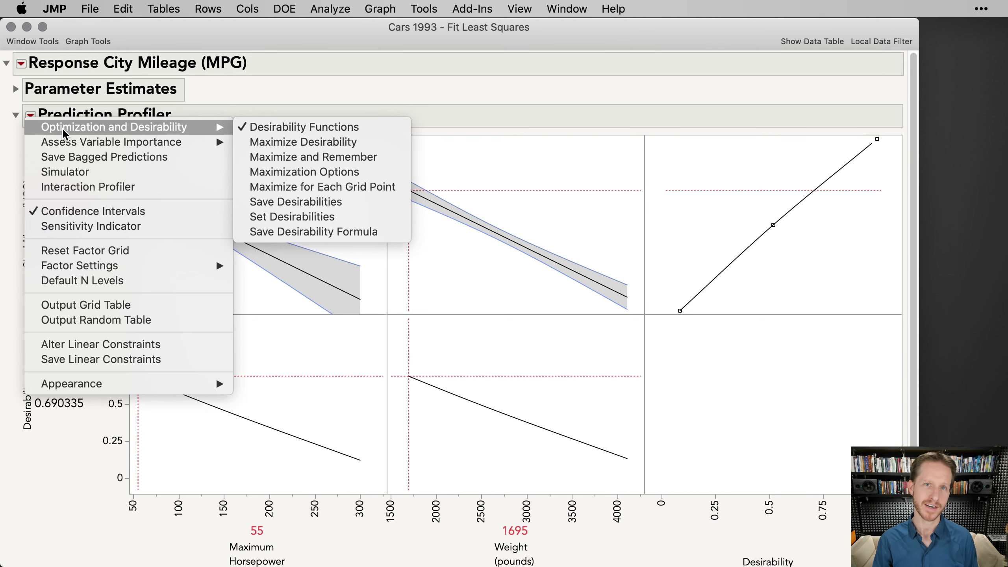
click(307, 128)
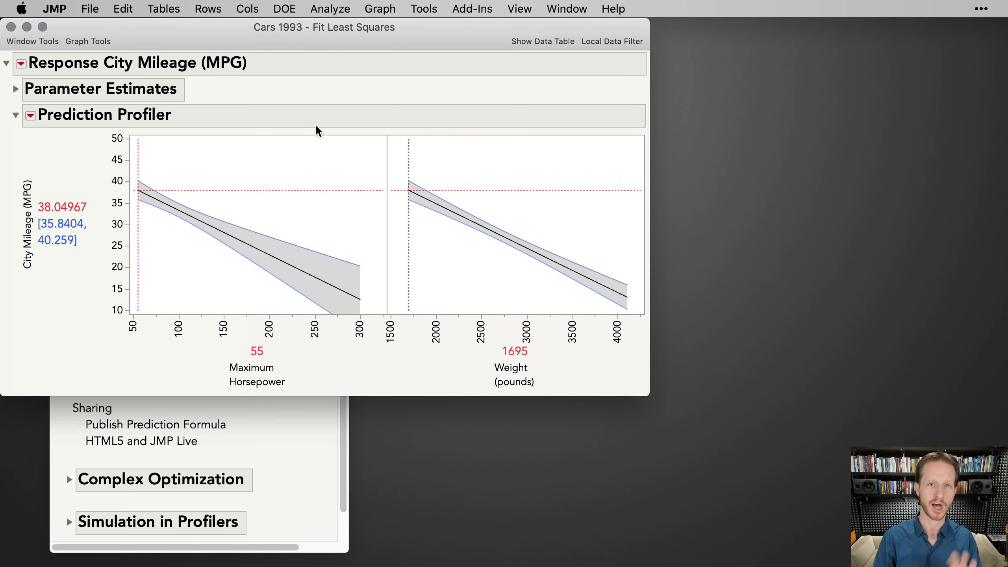
drag(298, 41, 534, 56)
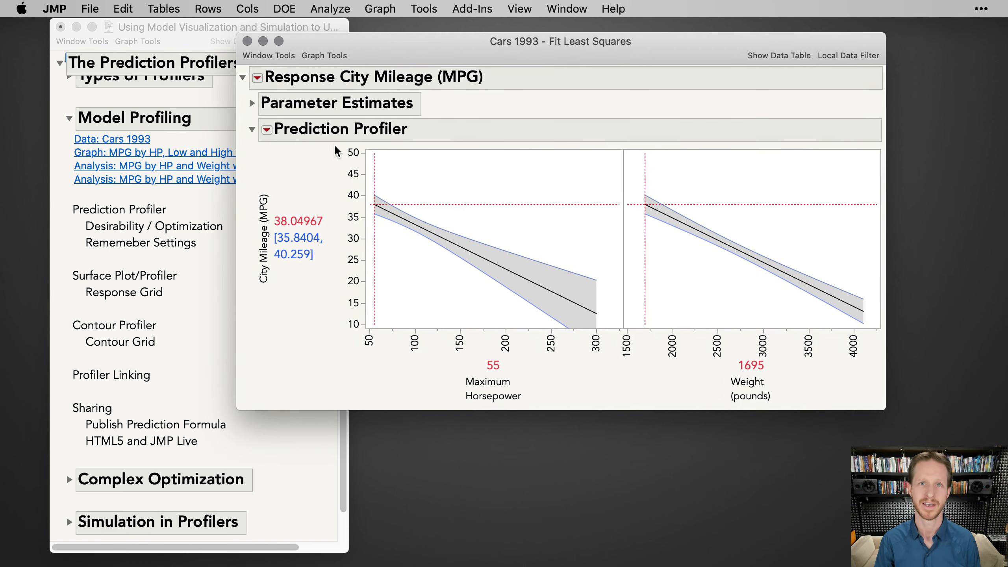
Remember the Prediction Profiler's optimal factor settings under the name "Highest MPG" and select that remembered setting.
click(272, 136)
mouse_move(437, 141)
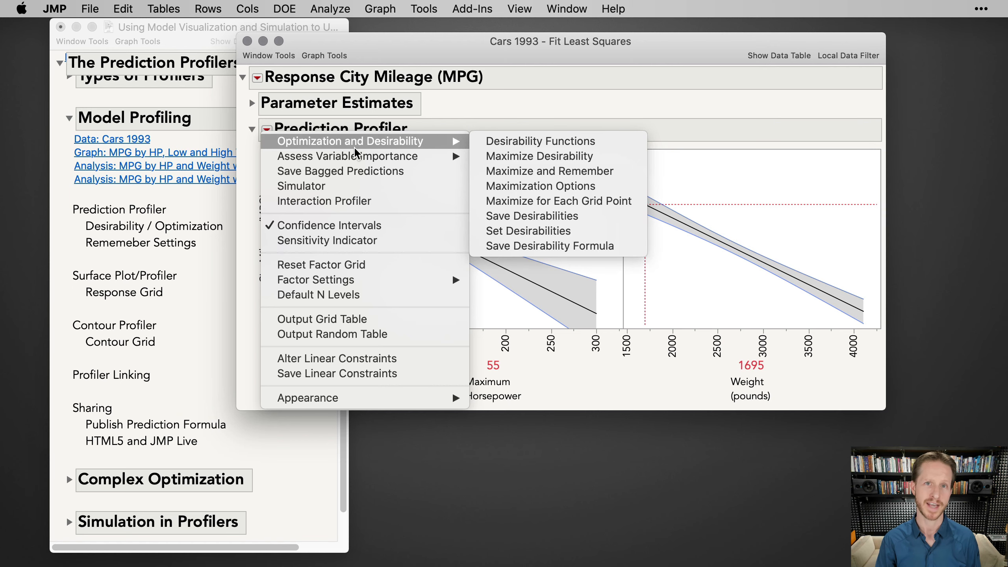
mouse_move(456, 279)
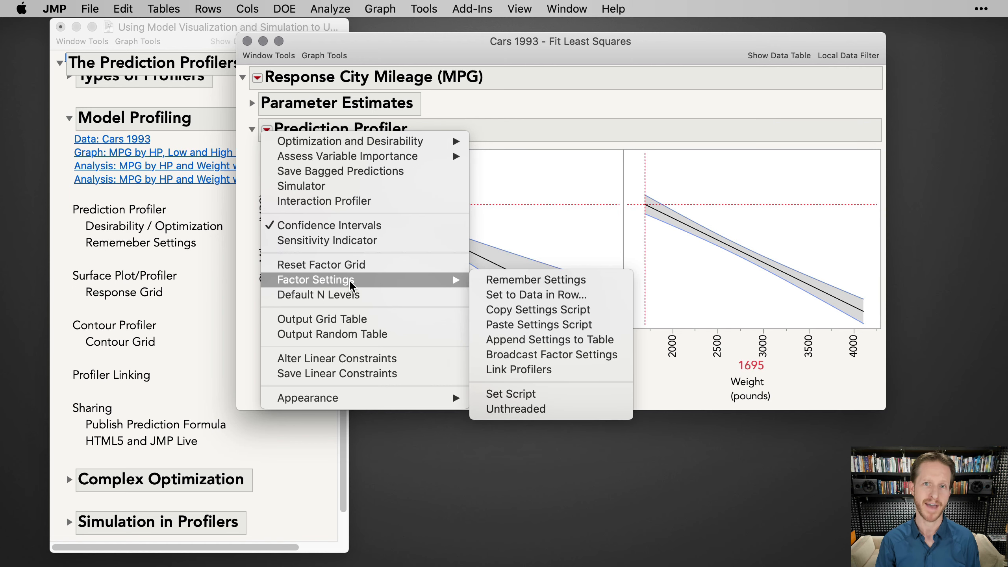
click(527, 283)
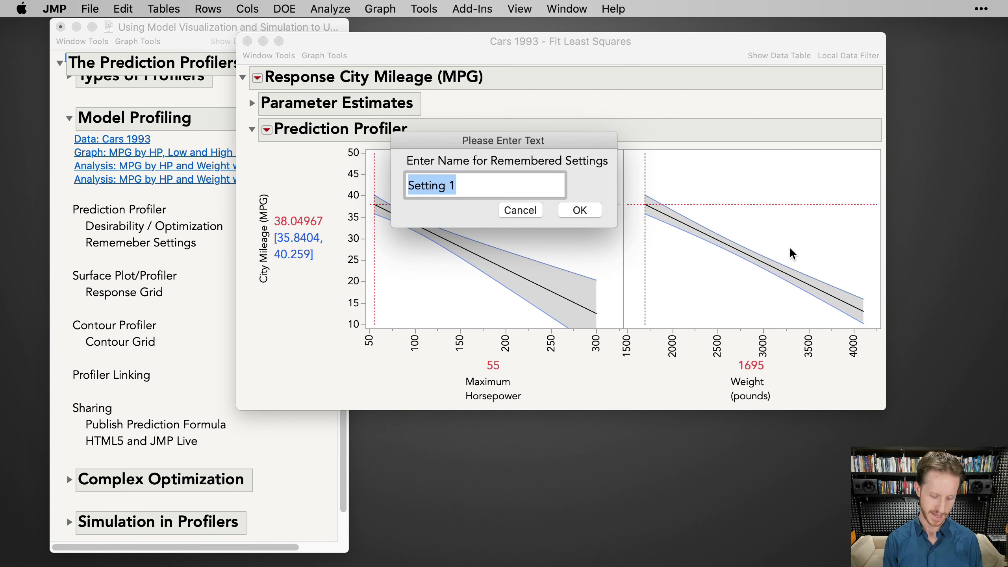
text(Highest MPG)
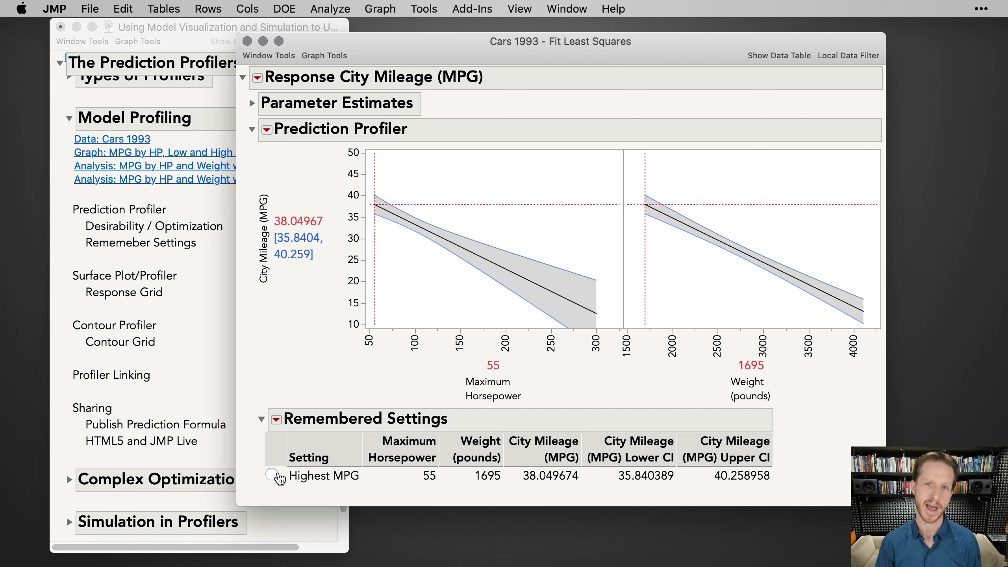
click(272, 475)
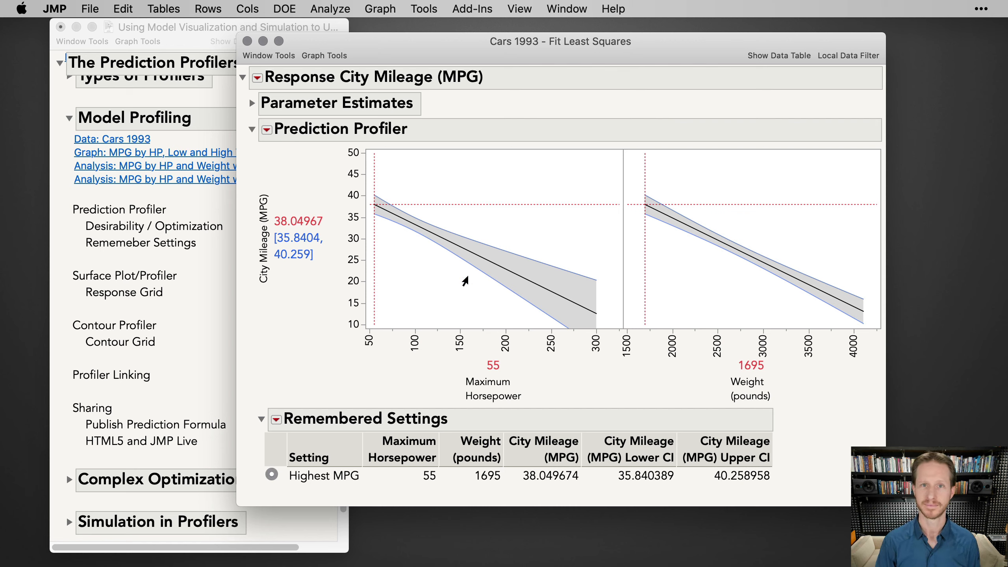
Move Maximum Horsepower to 249.3 in the profiler and remember it as "Setting where weight doesn't matter".
drag(441, 230, 551, 284)
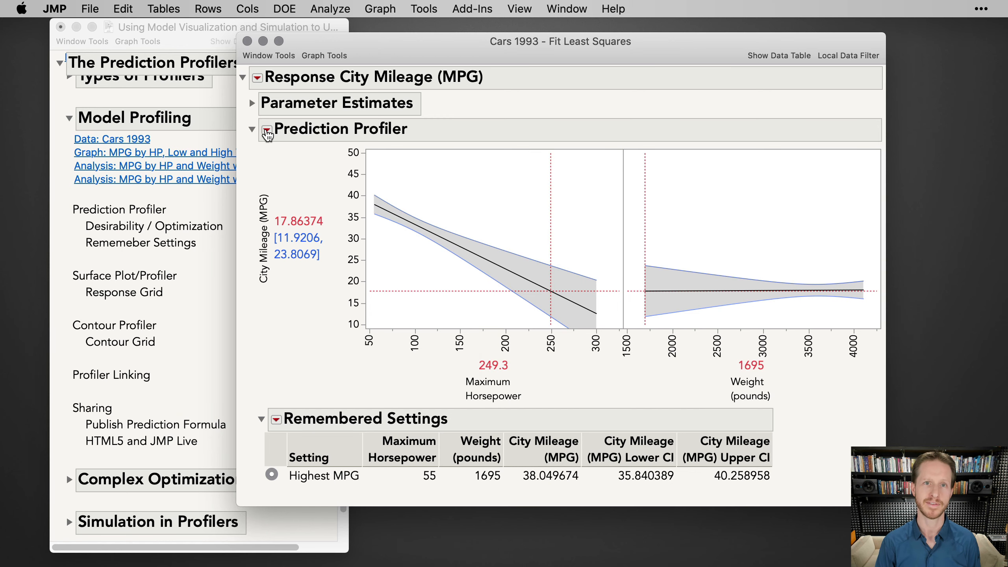
click(267, 129)
mouse_move(303, 158)
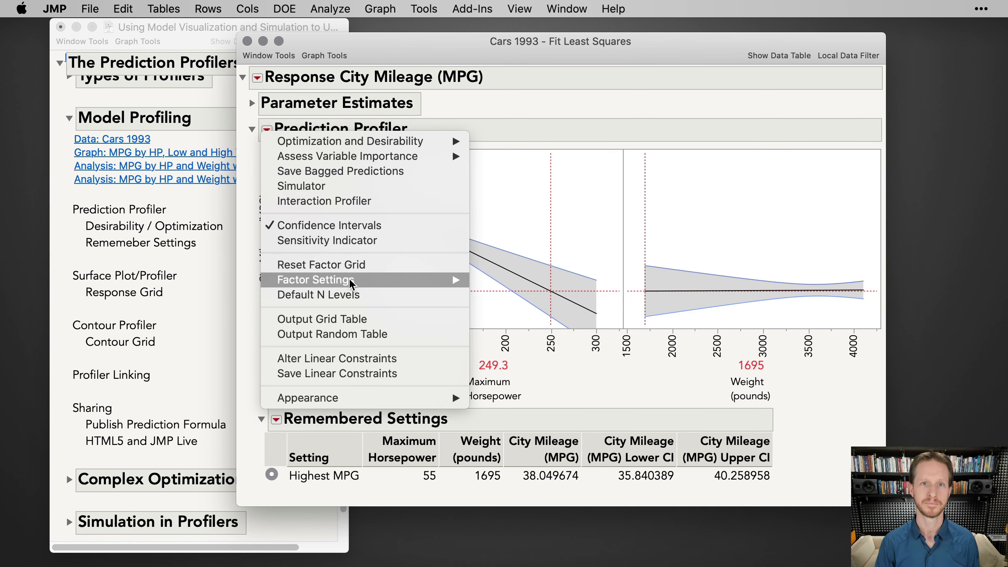
mouse_move(456, 279)
click(536, 280)
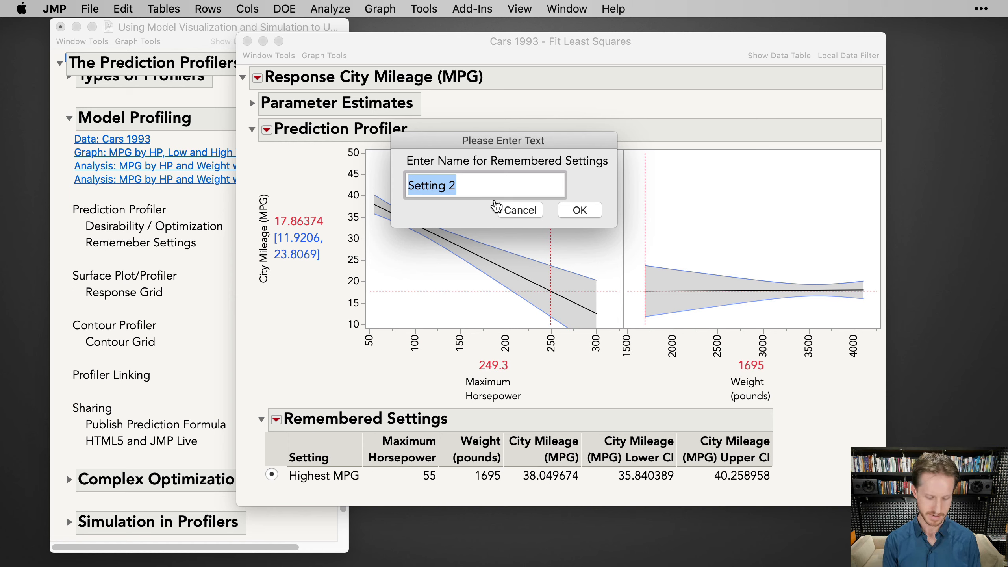
text(Setting where)
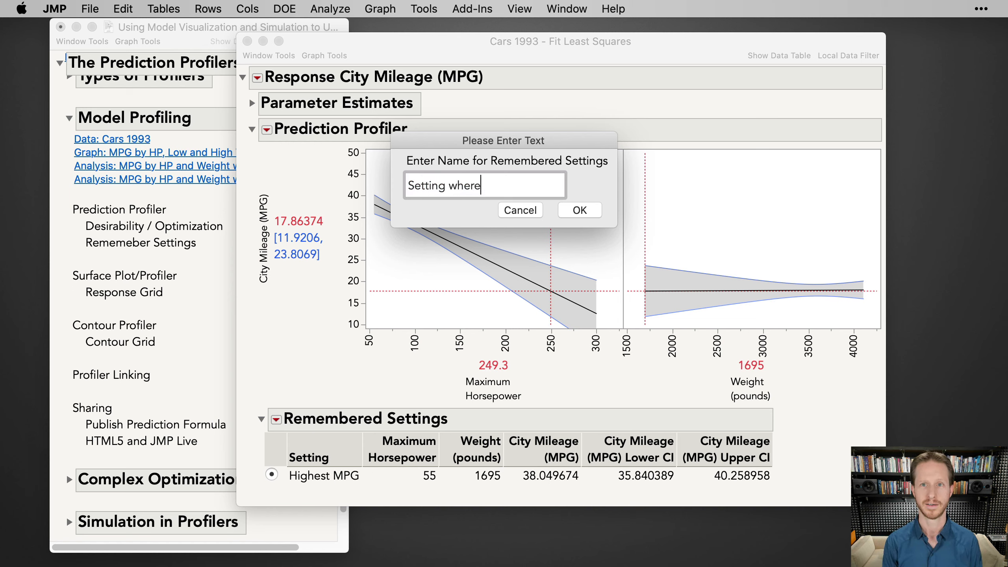
text( weight doesn't matter)
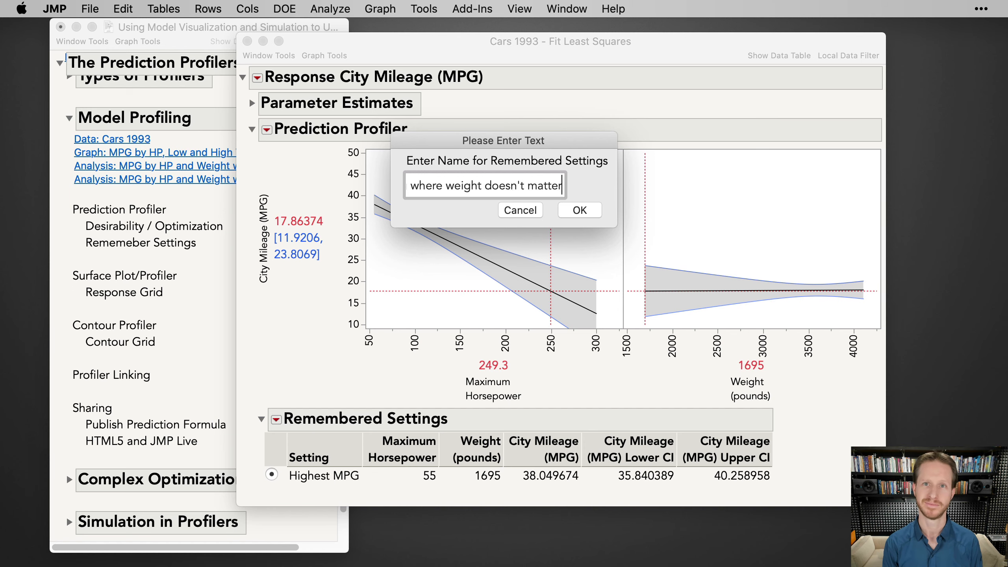
key(Return)
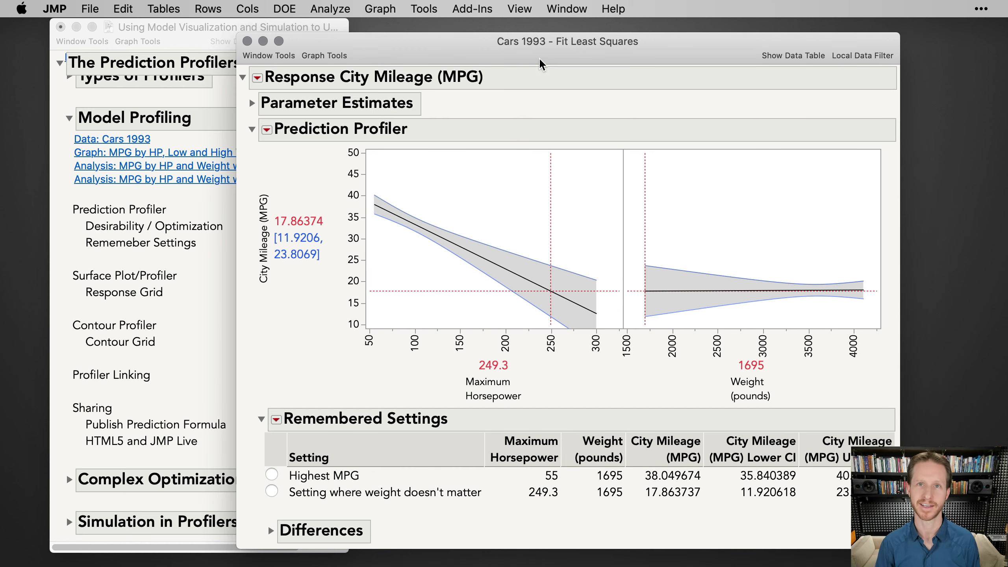
Reposition the report and switch the profiler between the two remembered settings, ending on "Setting where weight doesn't matter".
drag(541, 61, 494, 53)
click(226, 470)
click(224, 484)
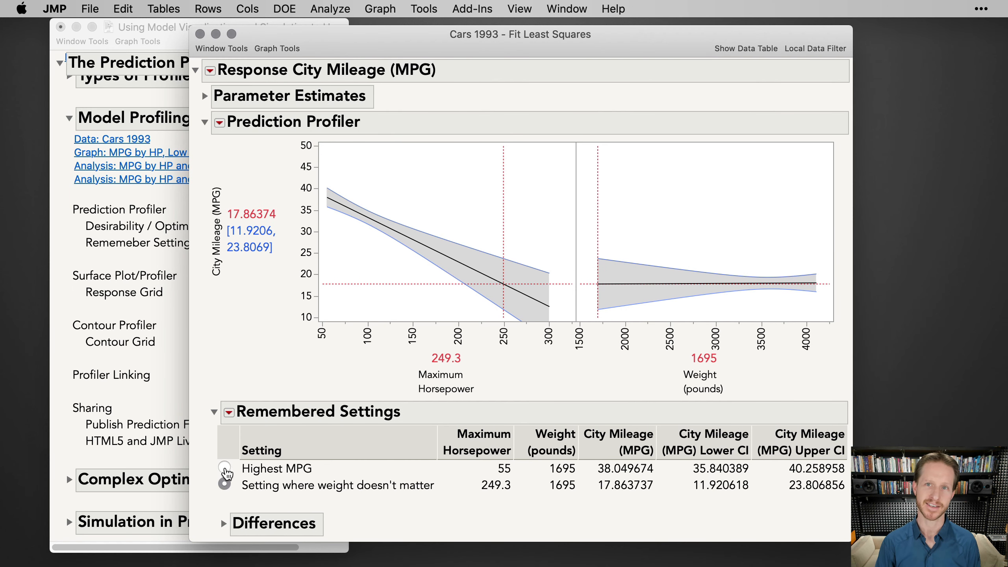
click(224, 468)
click(225, 484)
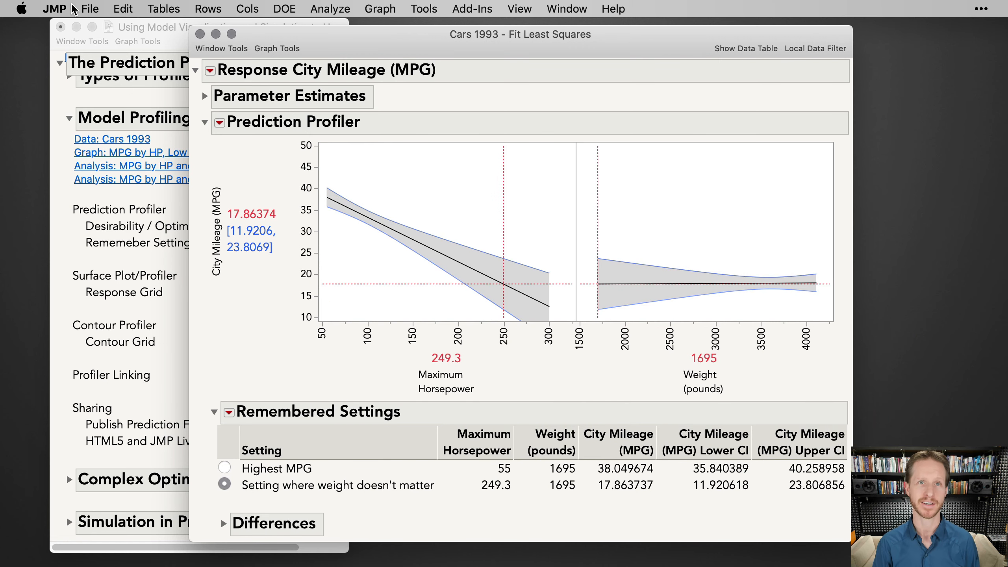
Publish the report with its remembered settings as a web report titled "Response City Mileage (MPG)" that opens in the browser.
click(90, 8)
click(113, 196)
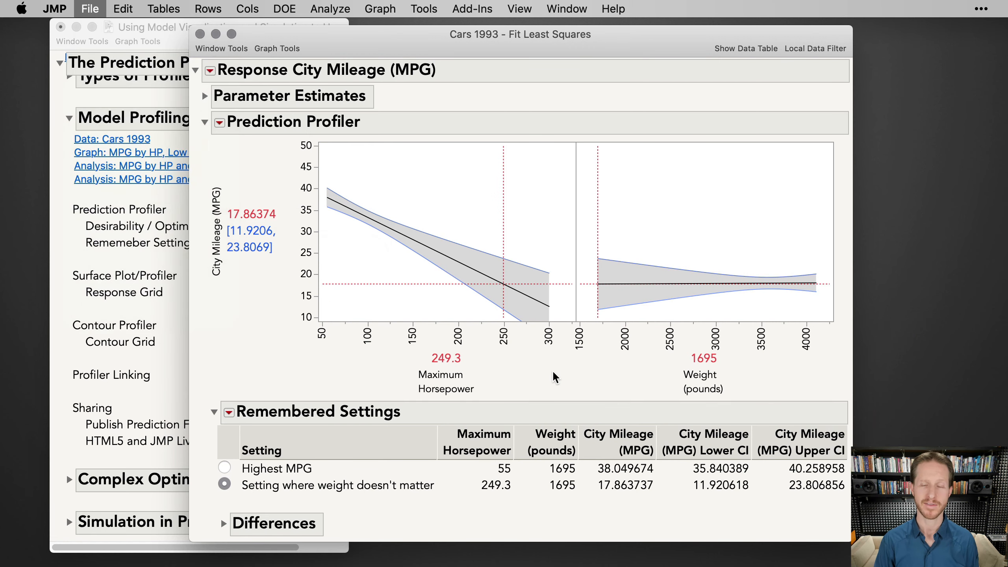
click(622, 391)
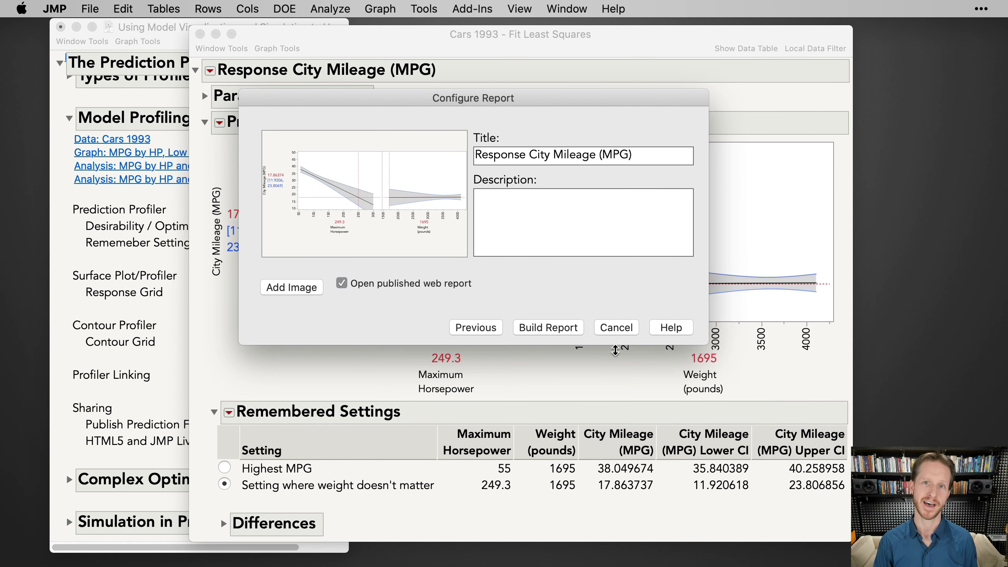
click(547, 332)
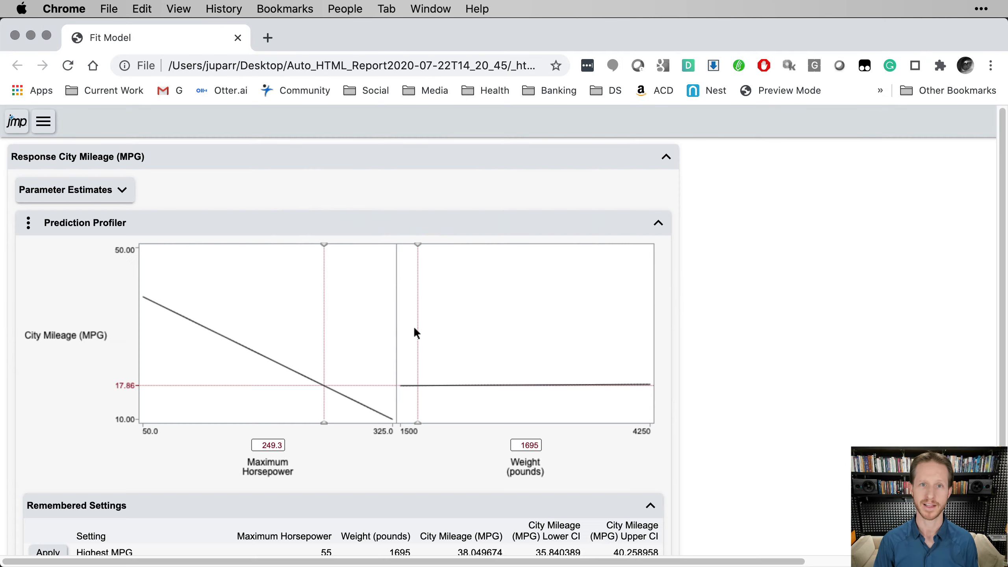
In the Chrome web report, alternately apply the "Highest MPG" and "Setting where weight doesn't matter" settings, ending on the latter.
scroll(414, 325, down, 3)
click(49, 456)
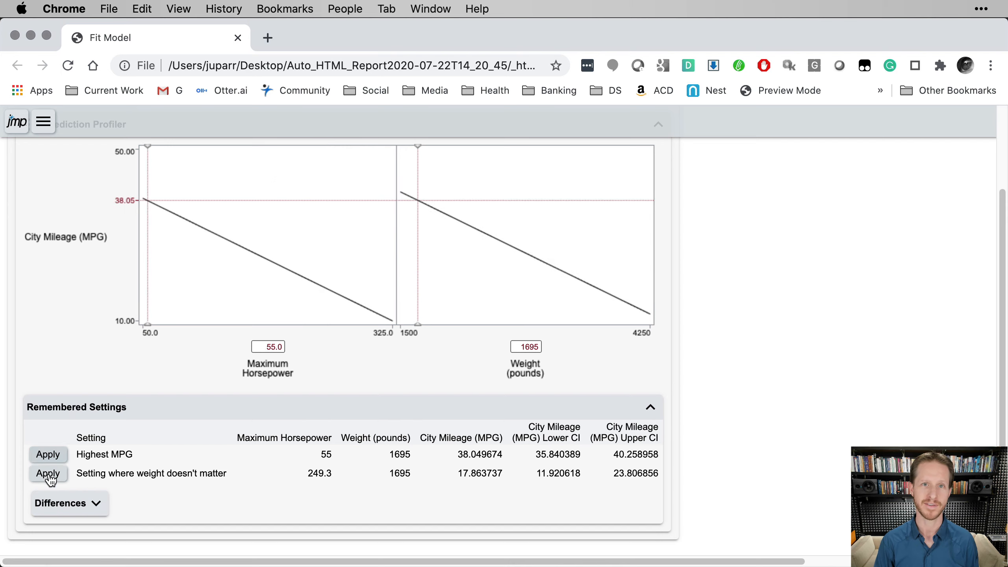
click(49, 473)
click(50, 459)
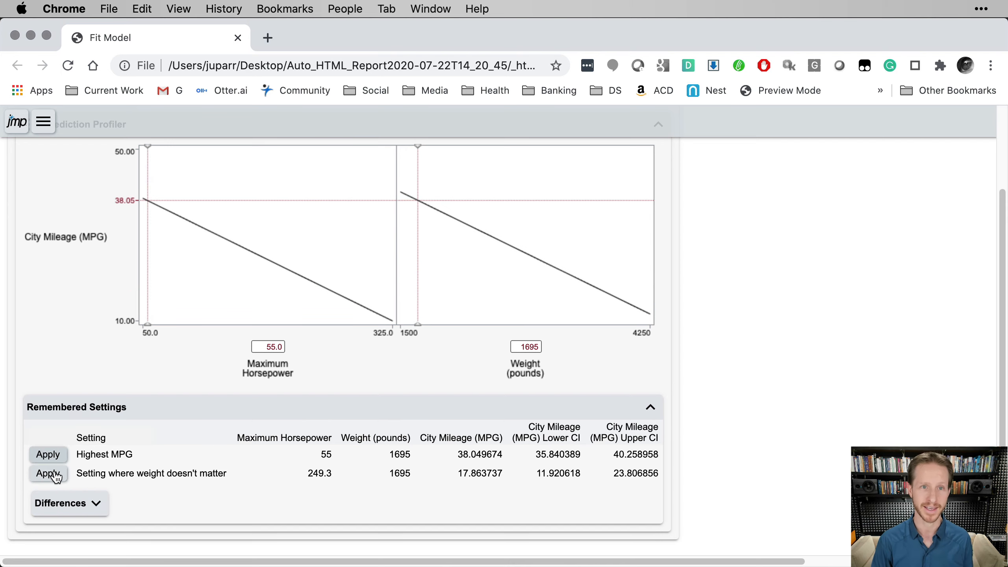
click(55, 476)
click(50, 456)
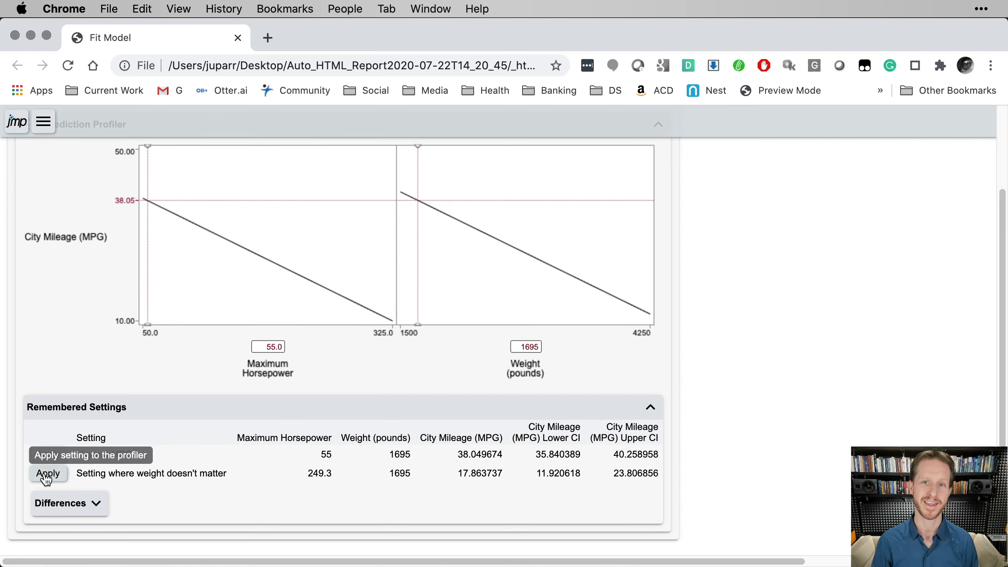
click(49, 474)
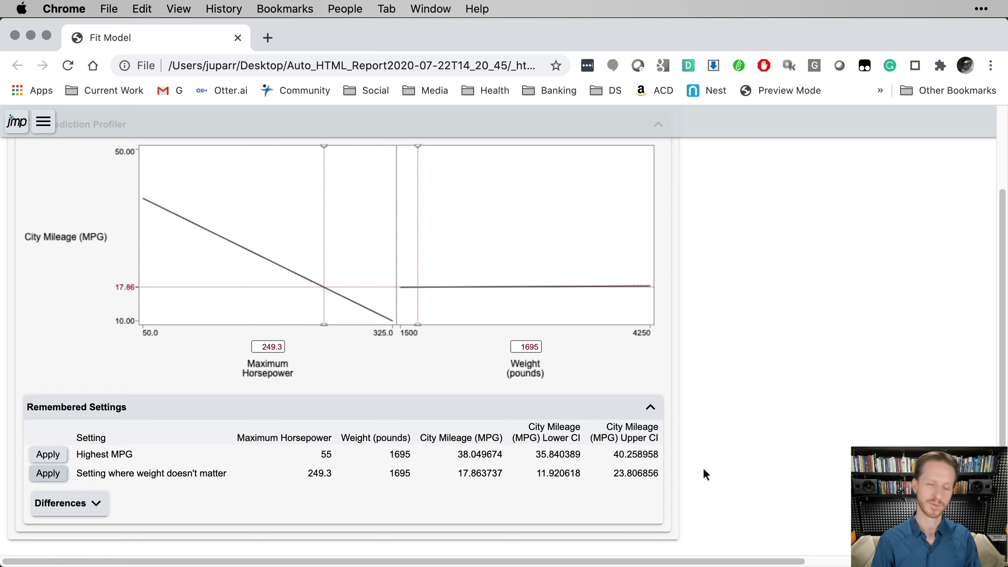
Close the browser window, and back in JMP collapse Remembered Settings and reposition the report.
click(14, 36)
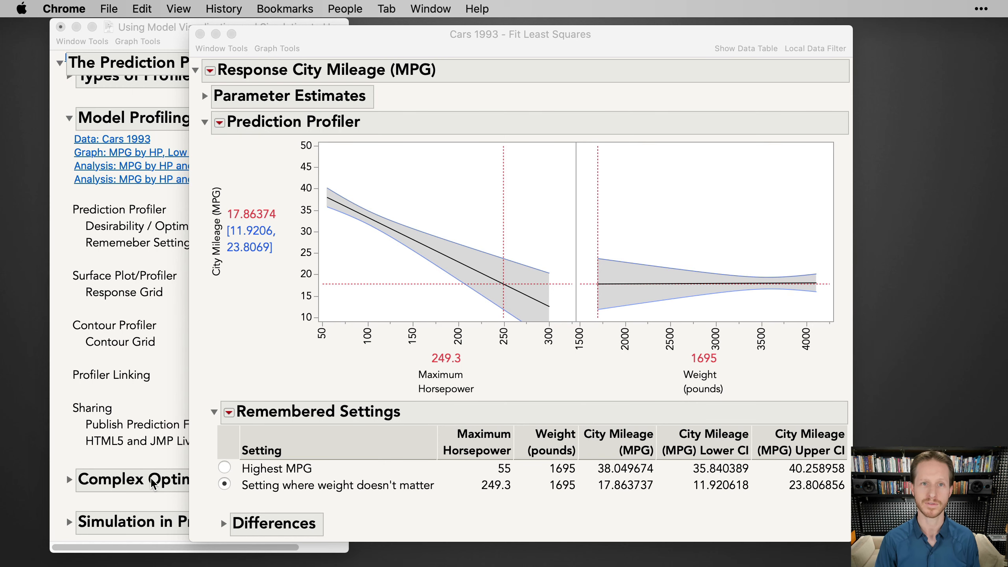
click(214, 414)
click(214, 412)
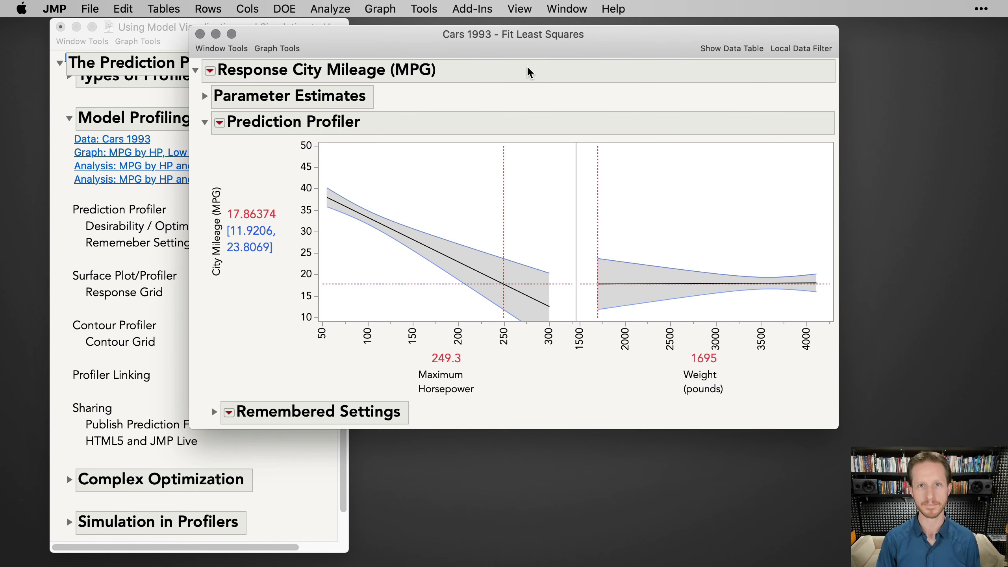
drag(566, 48, 654, 50)
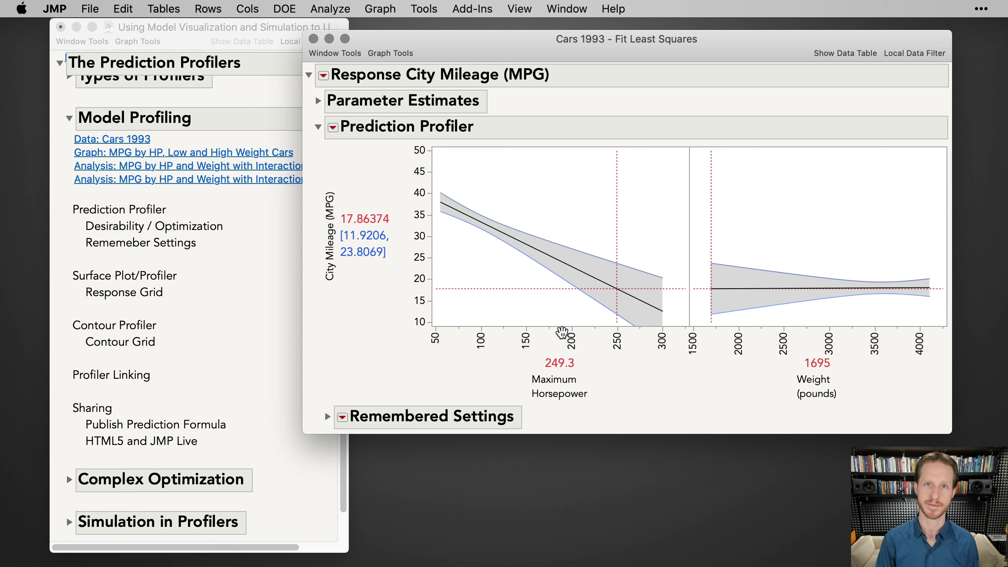
Move Maximum Horsepower to 139.1 in the Prediction Profiler and add the Surface Profiler to the City Mileage report.
drag(585, 280, 516, 271)
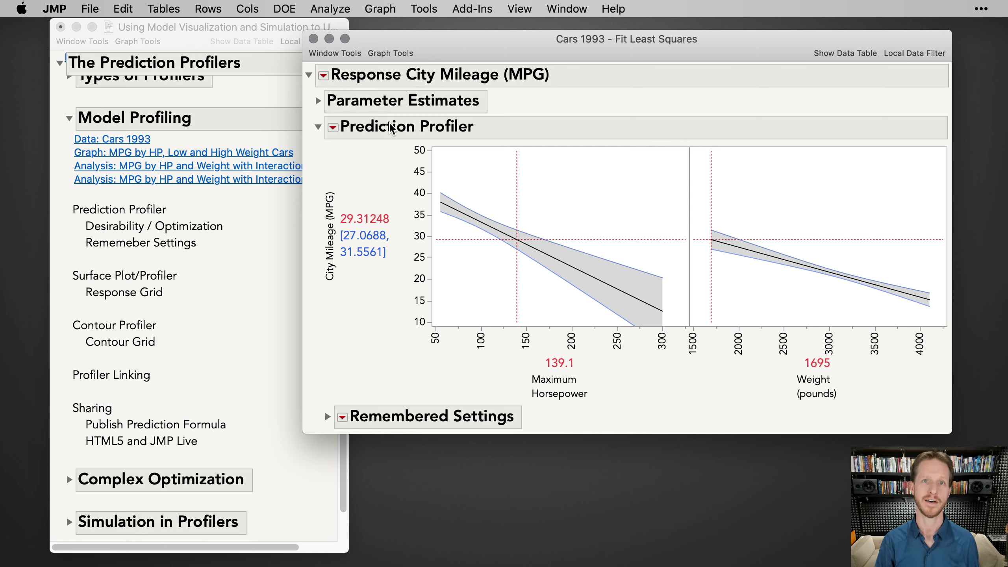
click(324, 77)
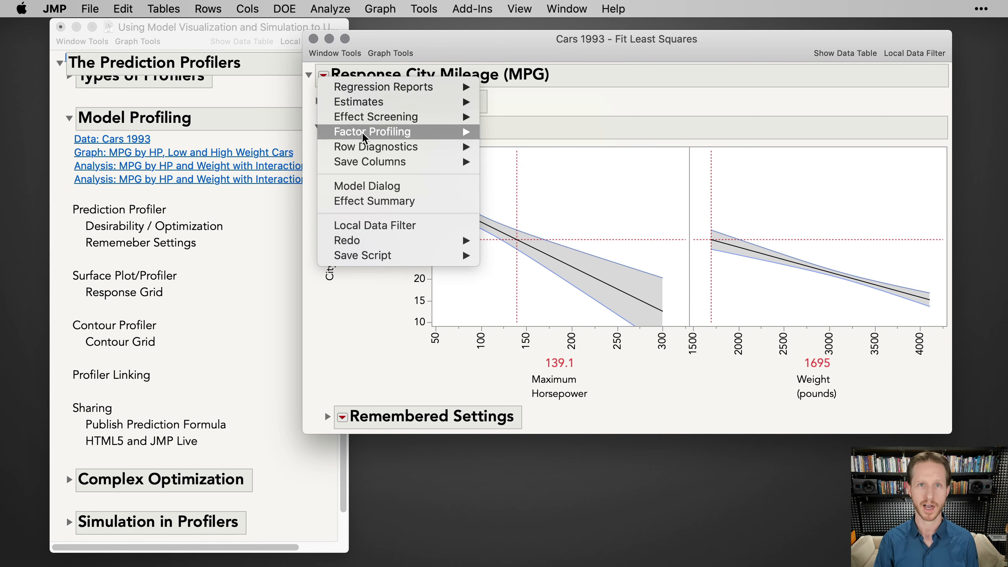
mouse_move(365, 133)
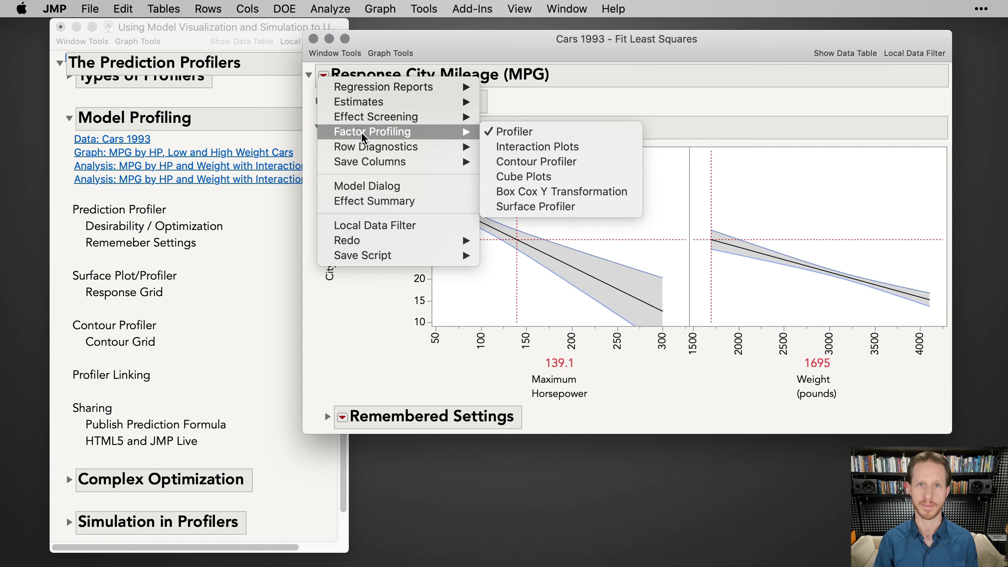
click(562, 210)
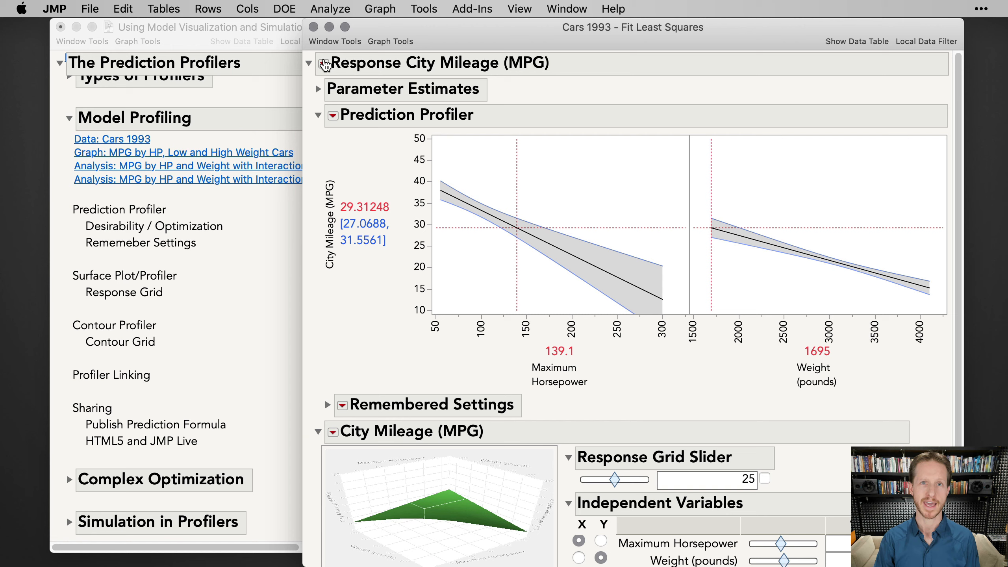
Add the Contour Profiler to the City Mileage report.
click(324, 63)
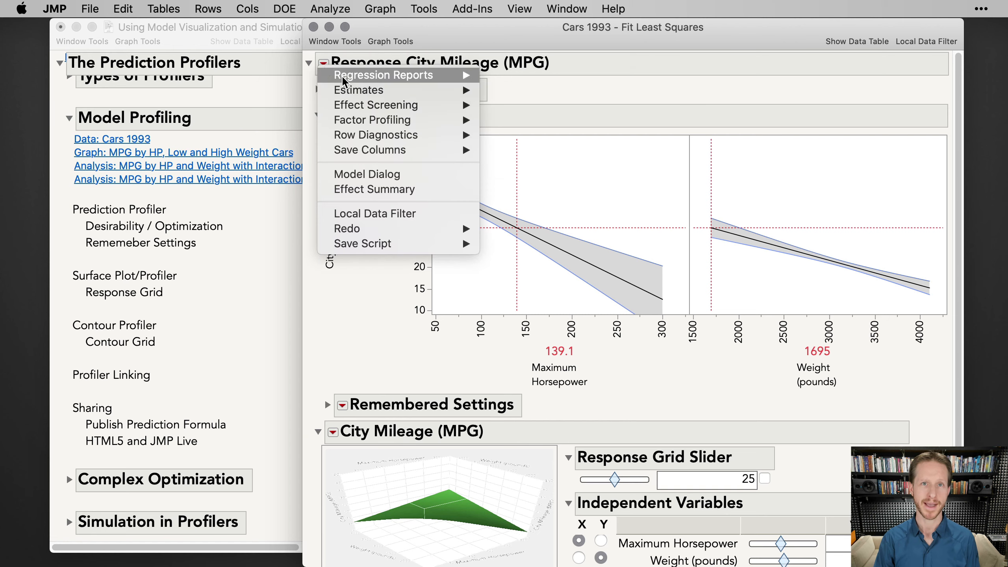
mouse_move(378, 119)
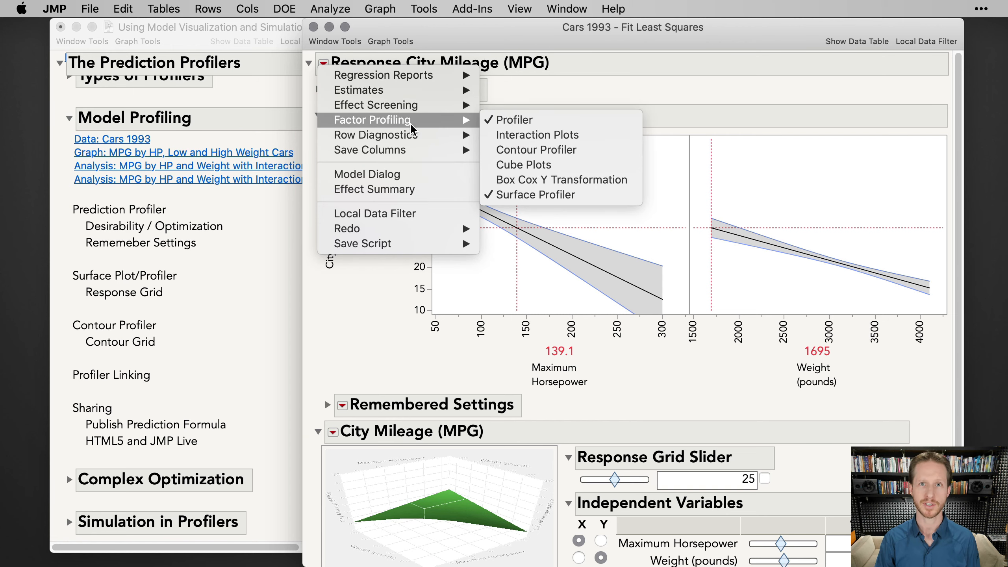
click(551, 155)
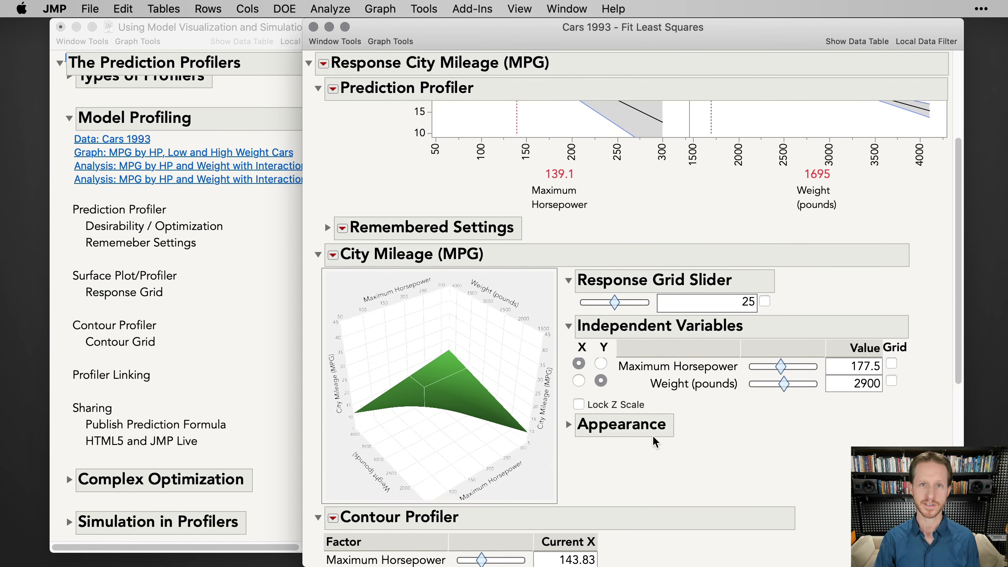
Enlarge the City Mileage surface plot in the Surface Profiler.
scroll(655, 441, down, 3)
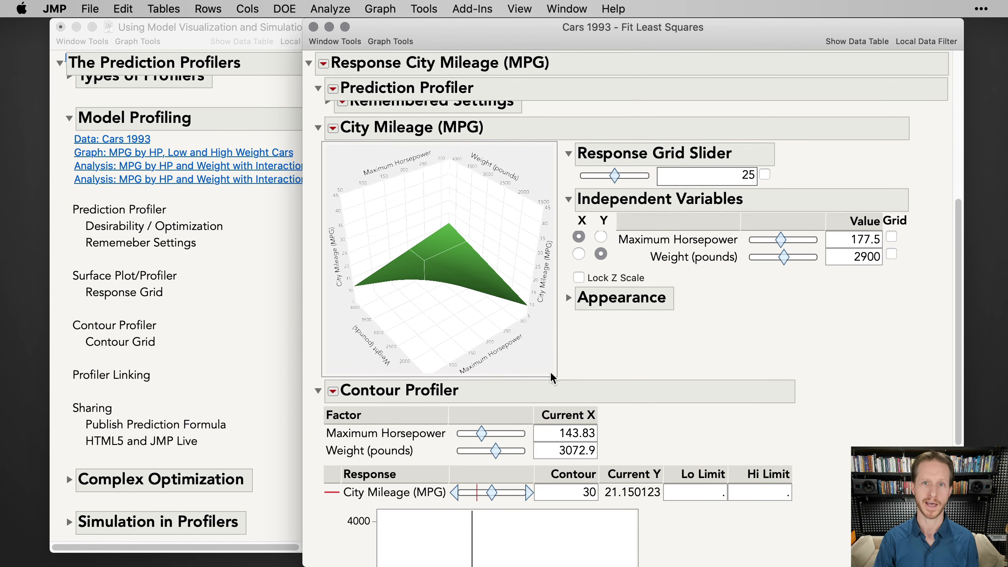
drag(557, 374, 203, 283)
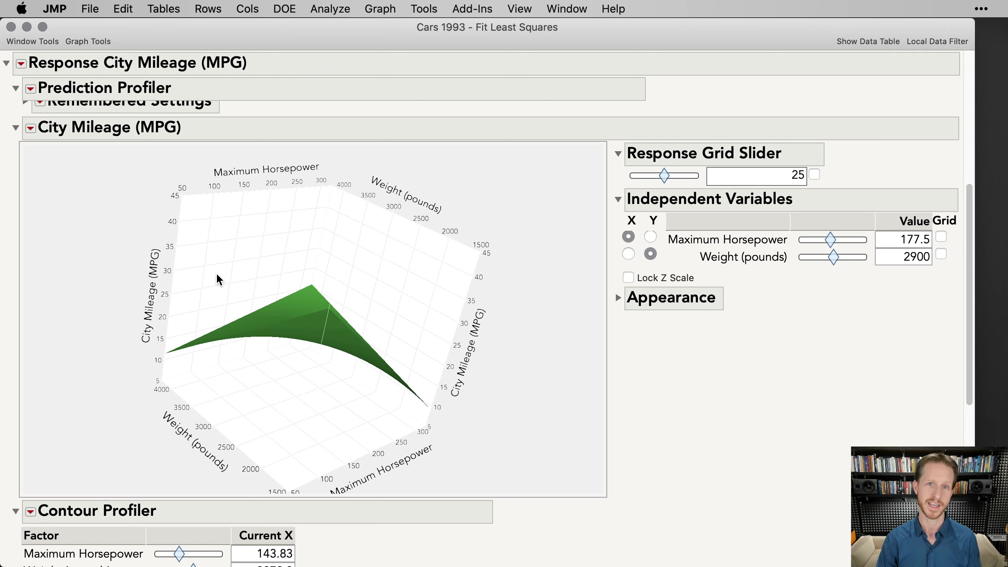
Rotate the City Mileage surface plot and rescale its Weight axis to start at 2500 pounds.
drag(301, 453, 340, 385)
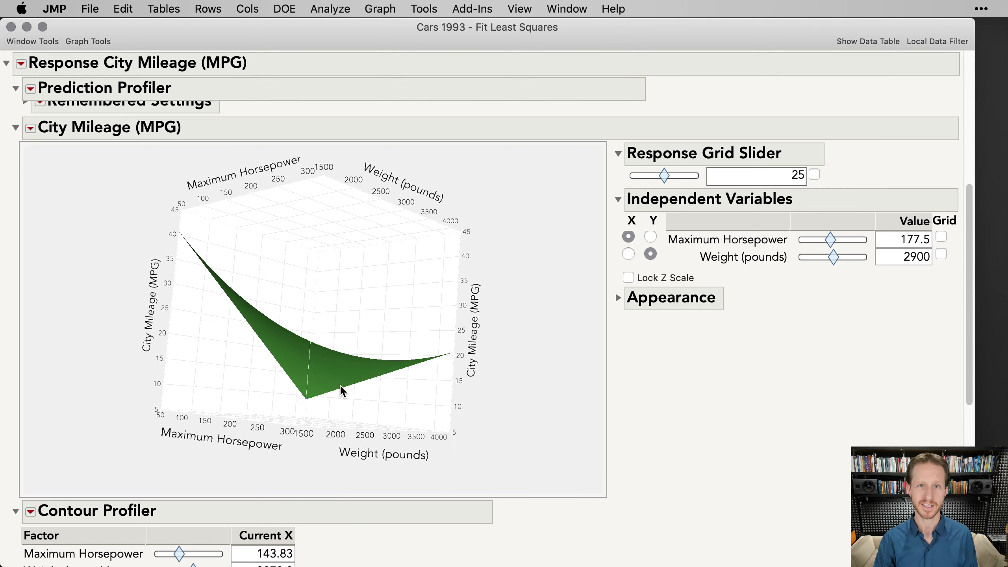
drag(403, 409, 191, 390)
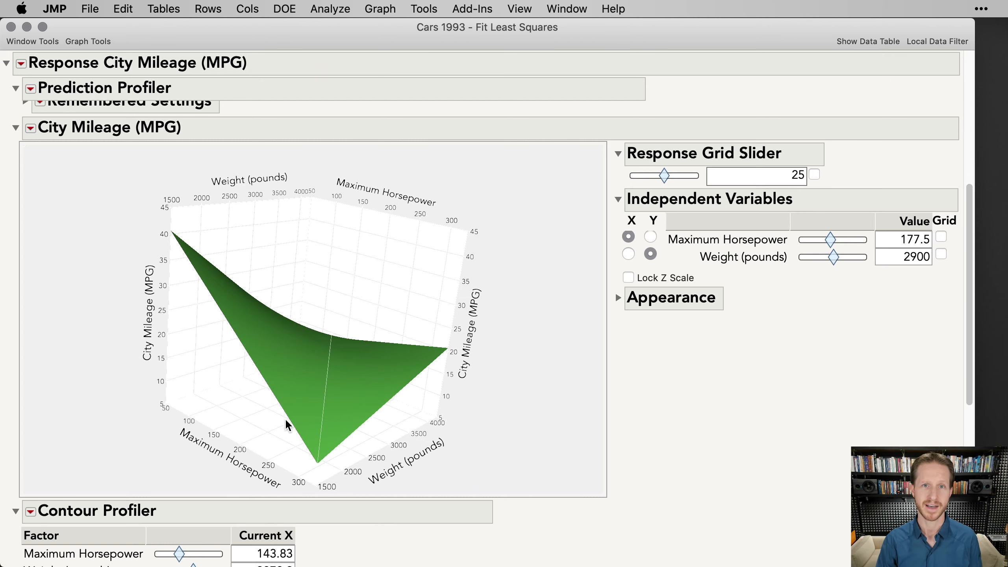
drag(406, 448, 346, 414)
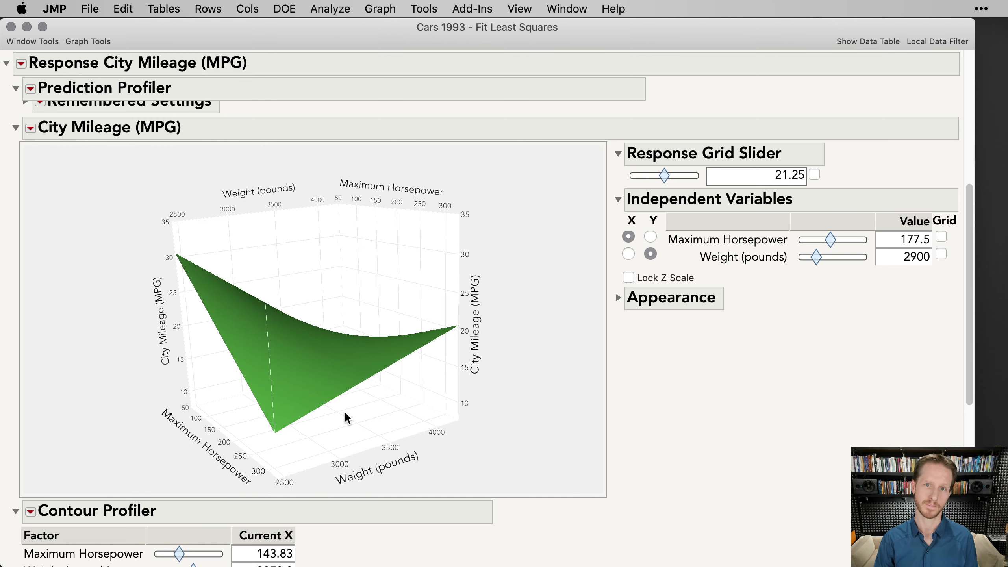
Fill the City Mileage surface with Continuous Gradients using the sequential Yellow to Red color theme.
right_click(304, 359)
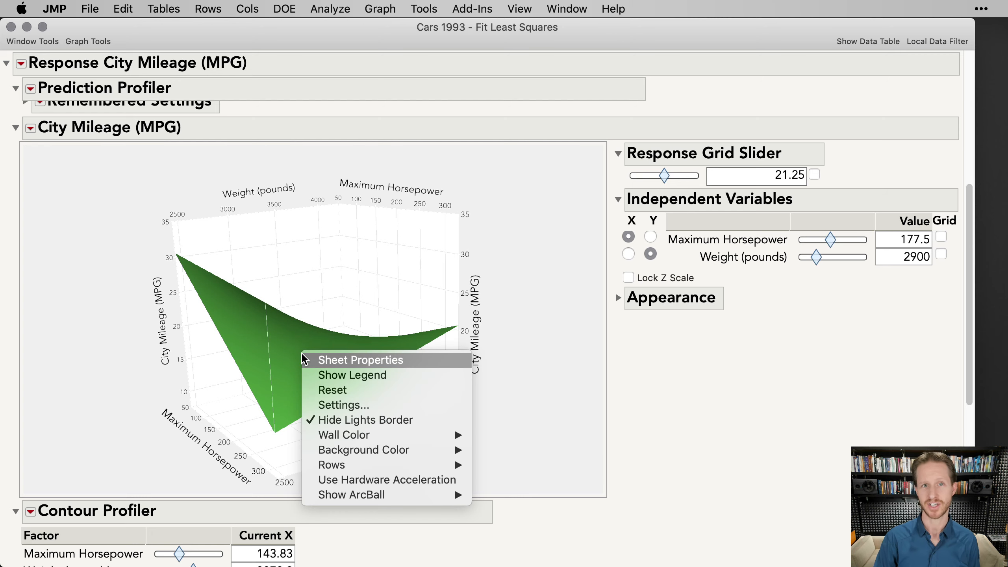
click(355, 358)
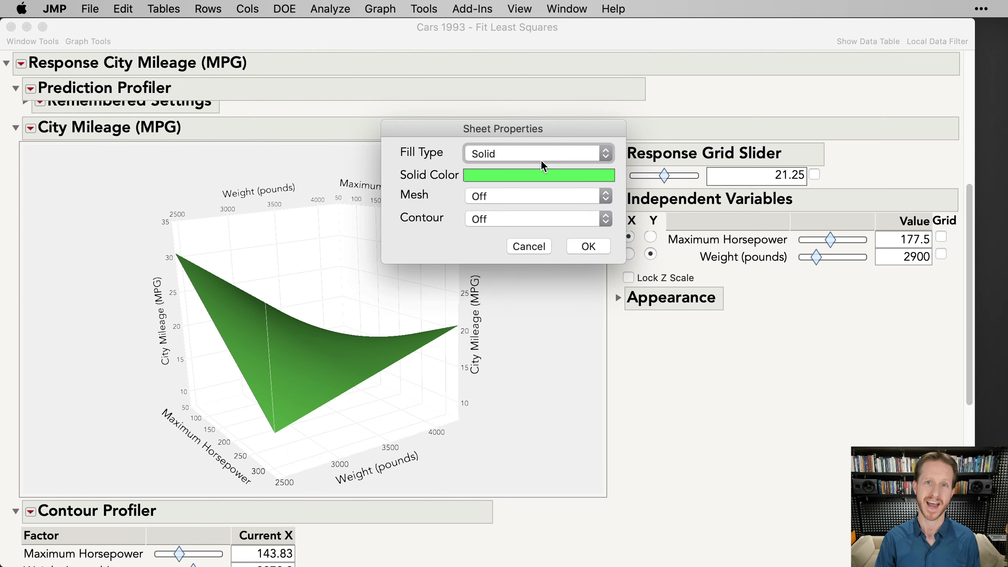
click(542, 161)
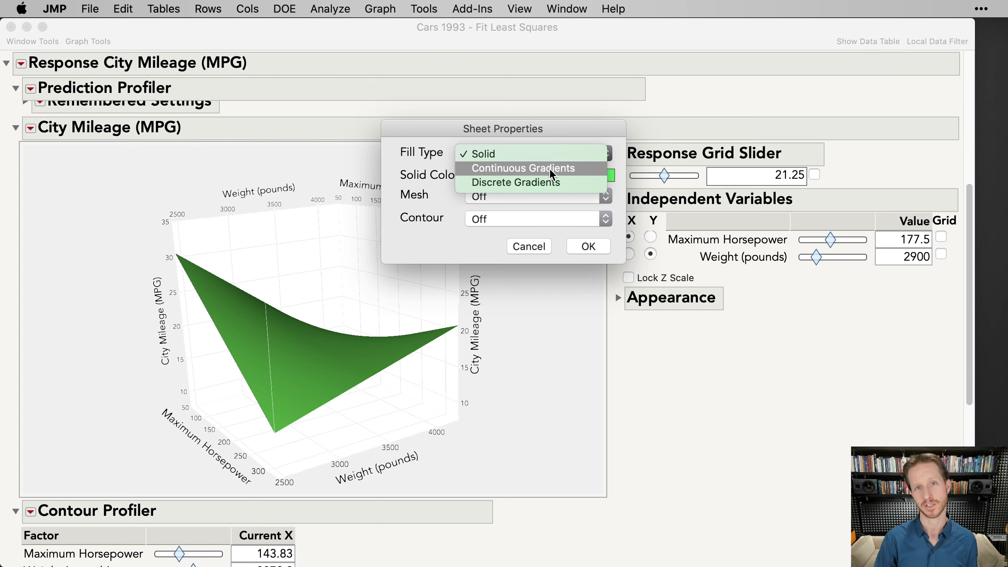
click(548, 167)
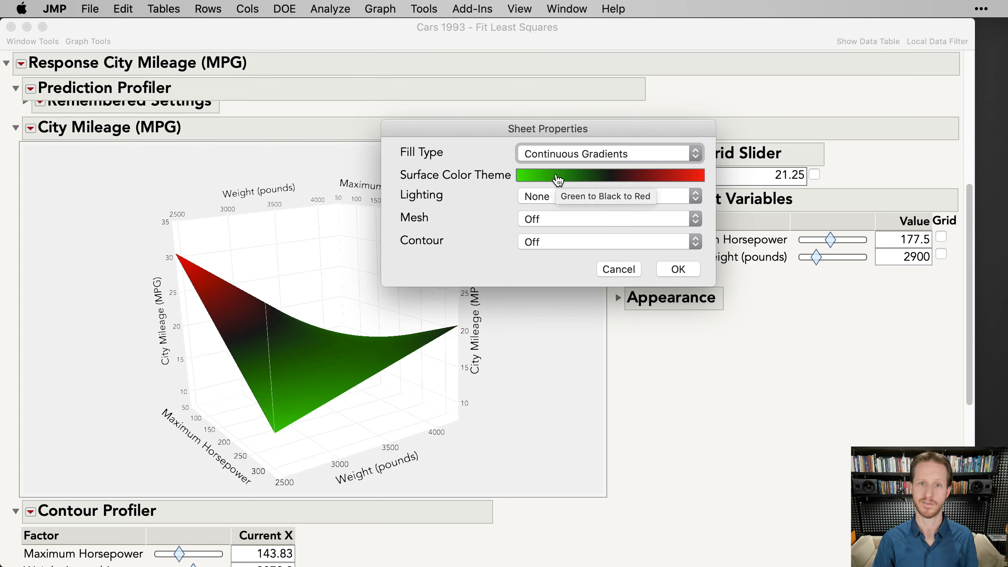
click(558, 180)
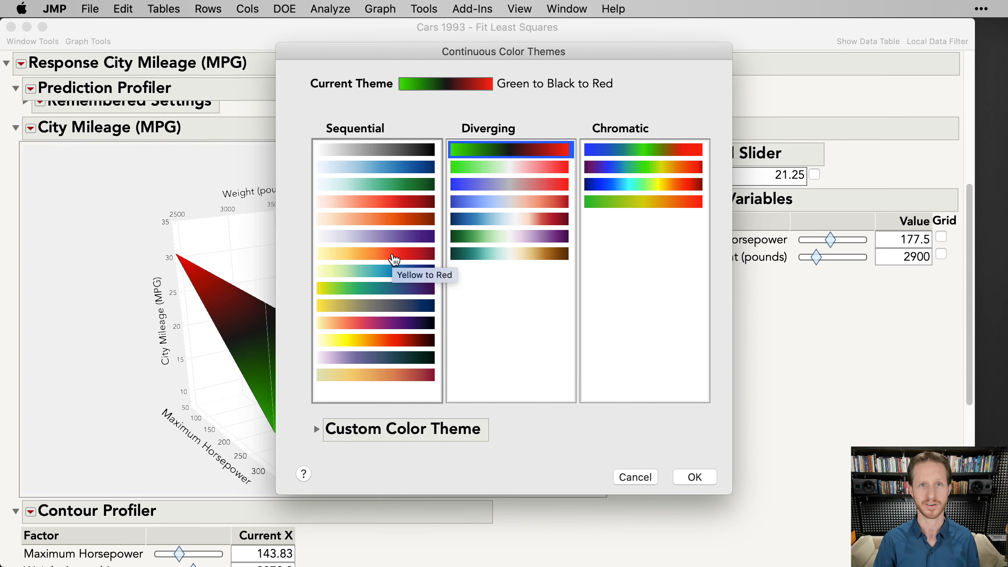
click(394, 258)
click(699, 479)
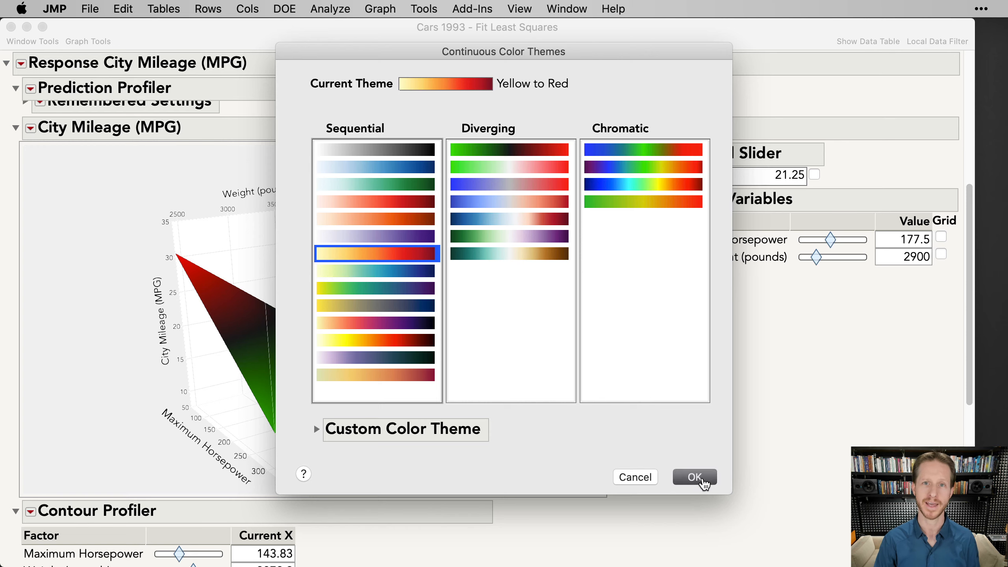
Add a black X and Y mesh to the surface and apply the sheet properties.
click(561, 219)
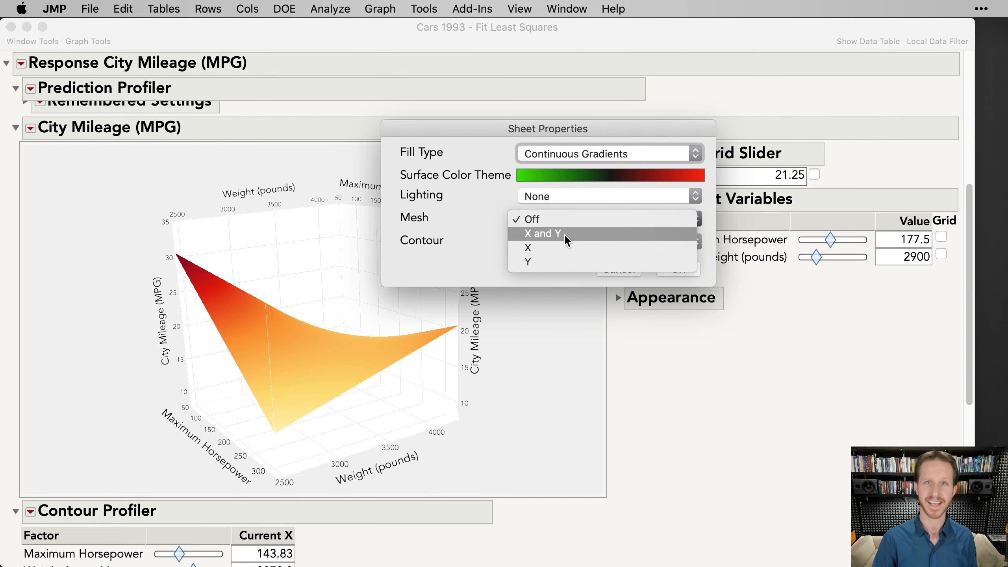
click(568, 235)
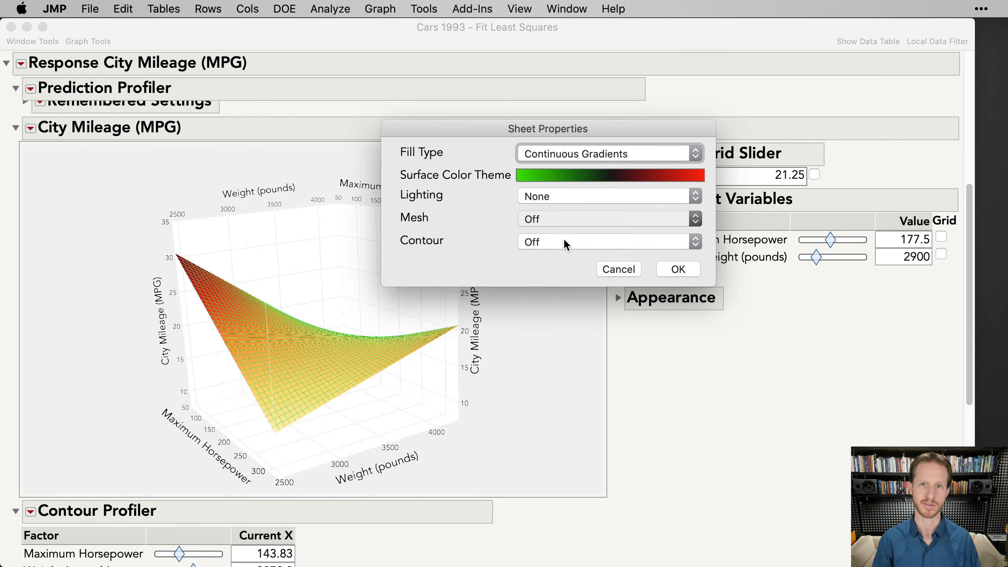
click(558, 240)
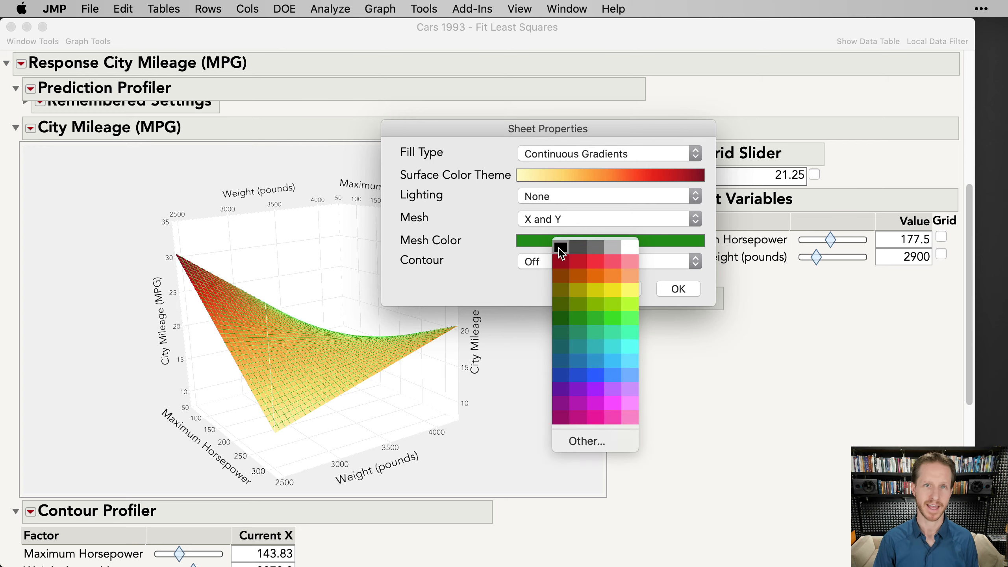
click(559, 248)
click(678, 288)
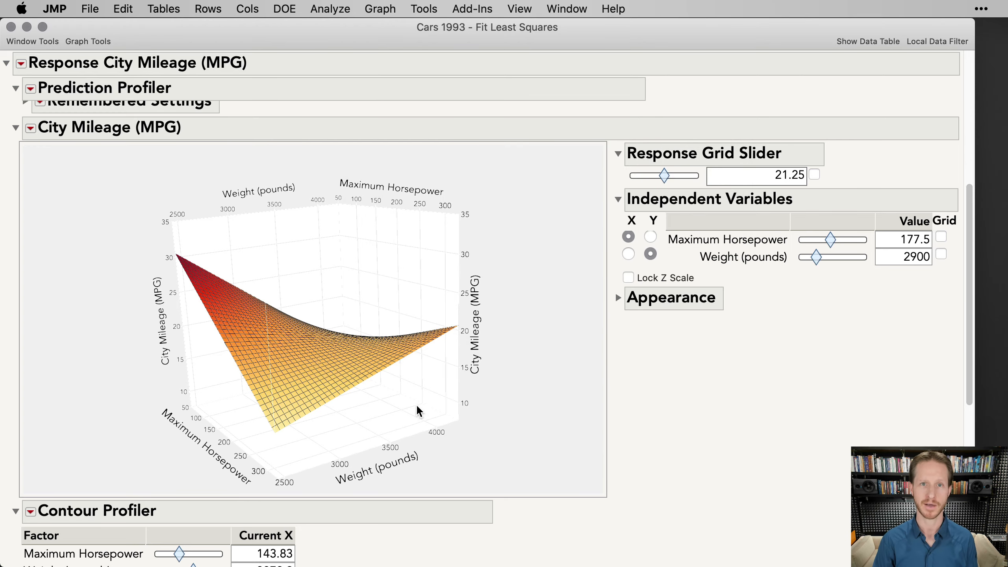
Show the Weight grid plane on the surface plot and move it to 3788.6 pounds.
drag(416, 406, 214, 378)
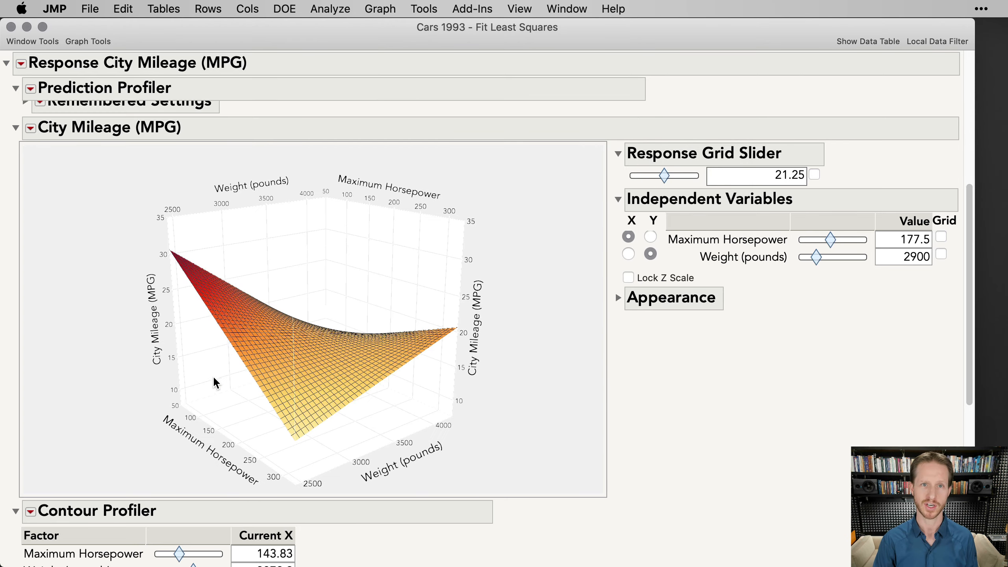
mouse_move(235, 422)
mouse_down()
mouse_move(394, 411)
mouse_move(314, 430)
mouse_move(296, 411)
mouse_move(337, 403)
mouse_move(388, 408)
mouse_move(391, 424)
mouse_move(414, 431)
mouse_move(248, 425)
mouse_move(202, 385)
mouse_move(217, 415)
mouse_up()
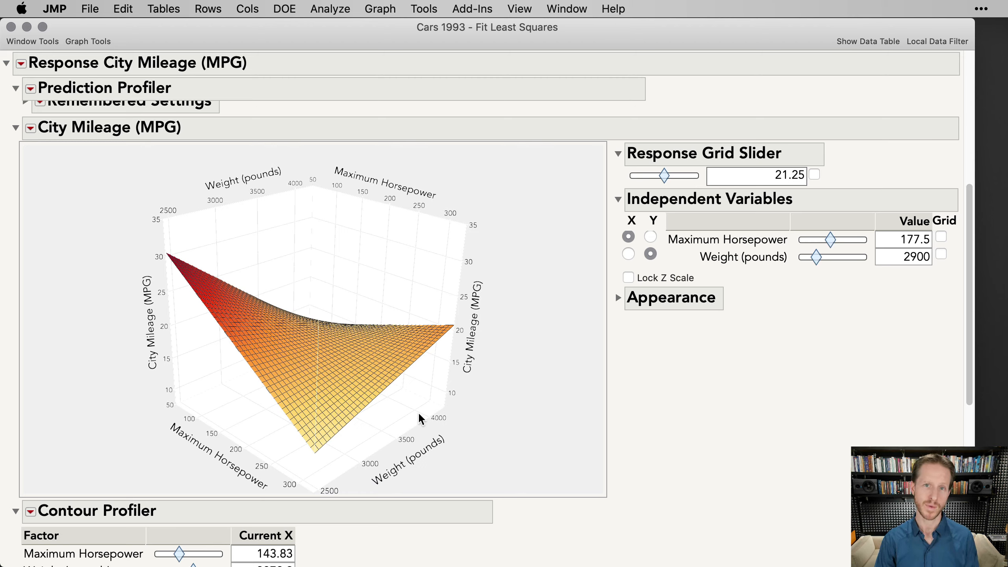
mouse_move(418, 414)
mouse_down()
mouse_move(389, 415)
mouse_move(402, 415)
mouse_up()
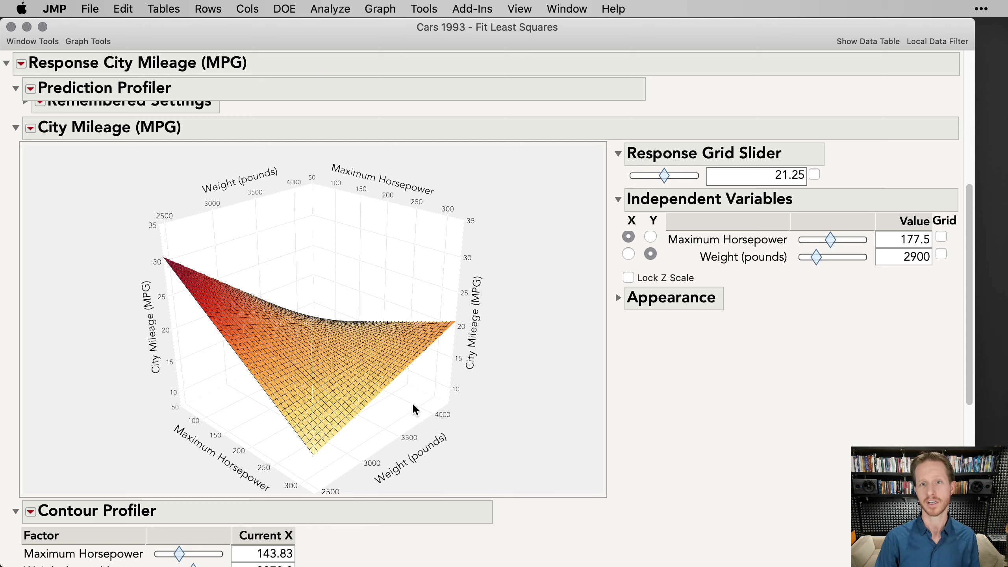
drag(437, 415, 434, 419)
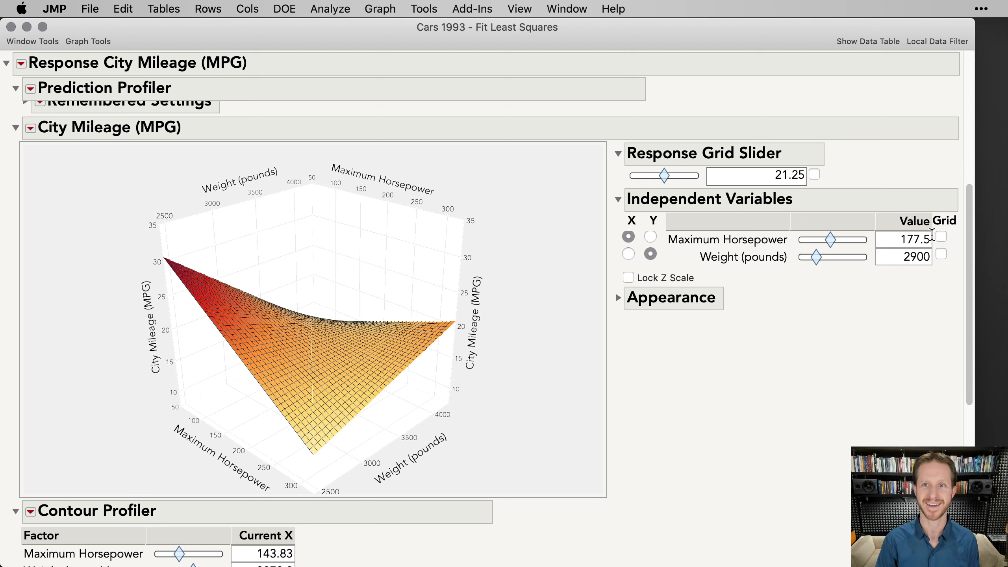
click(944, 255)
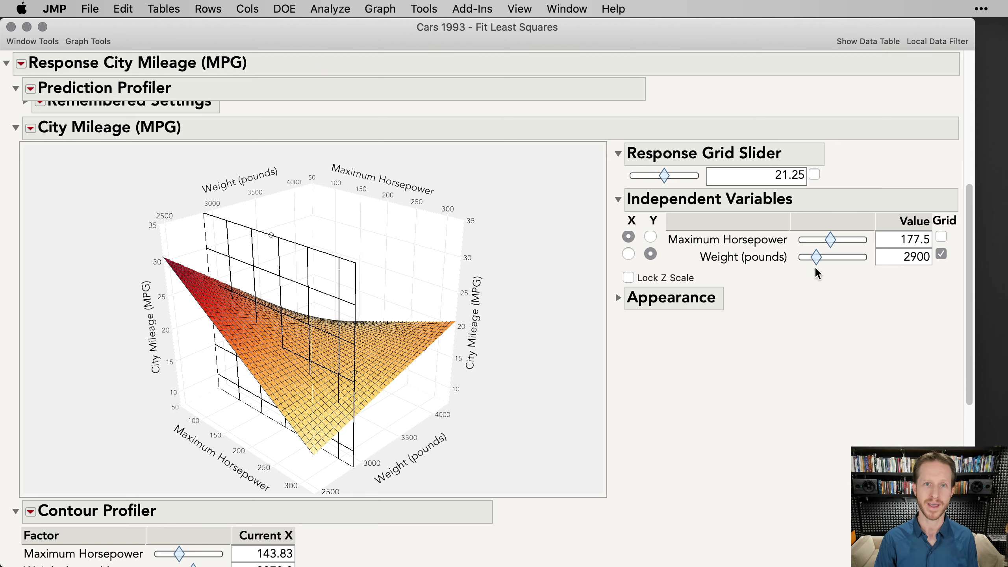
drag(820, 258, 849, 274)
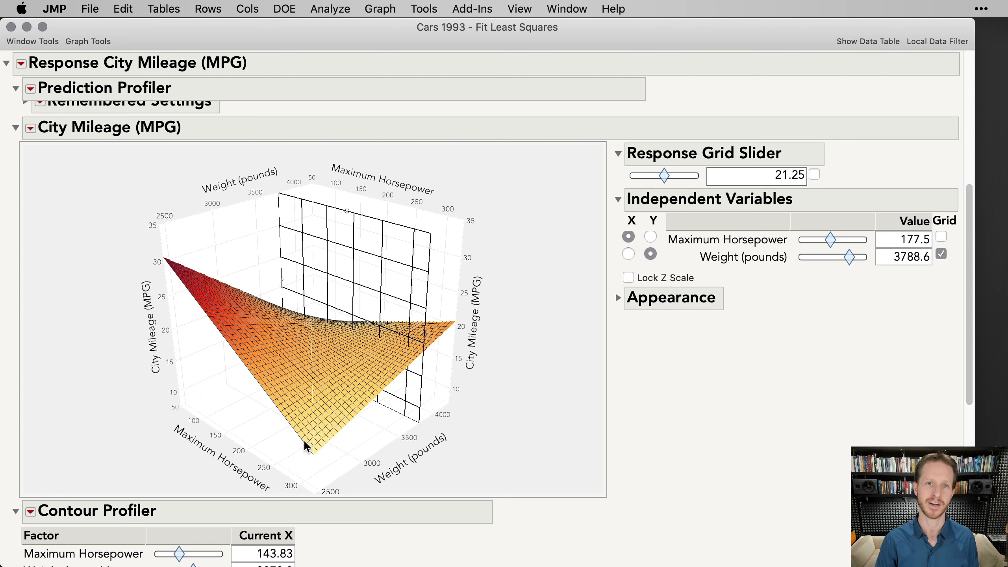
Tilt the surface plot to see it from above and move the response grid to 18.37075.
mouse_move(304, 439)
mouse_down()
mouse_move(248, 426)
mouse_move(285, 422)
mouse_move(287, 433)
mouse_up()
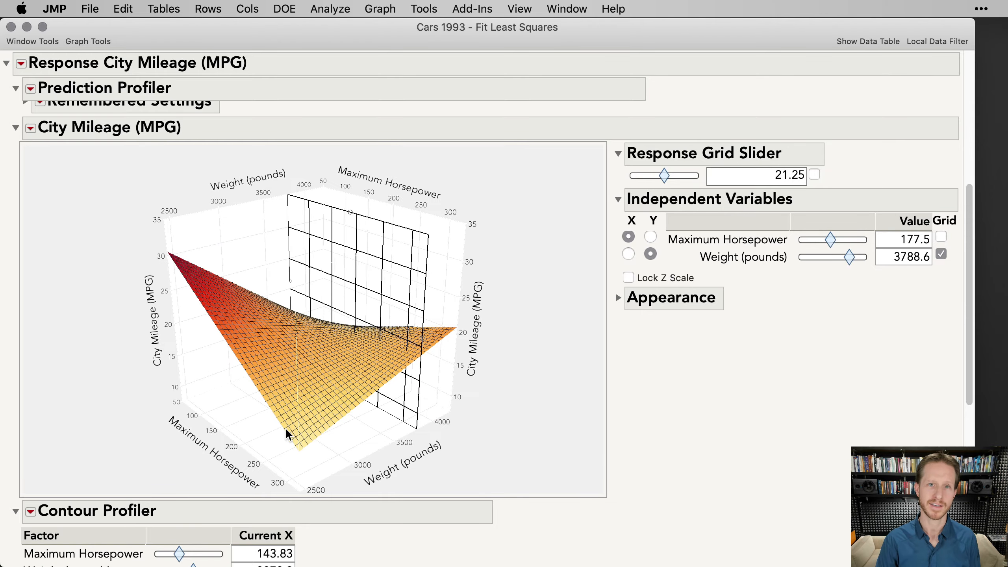
drag(283, 306, 368, 374)
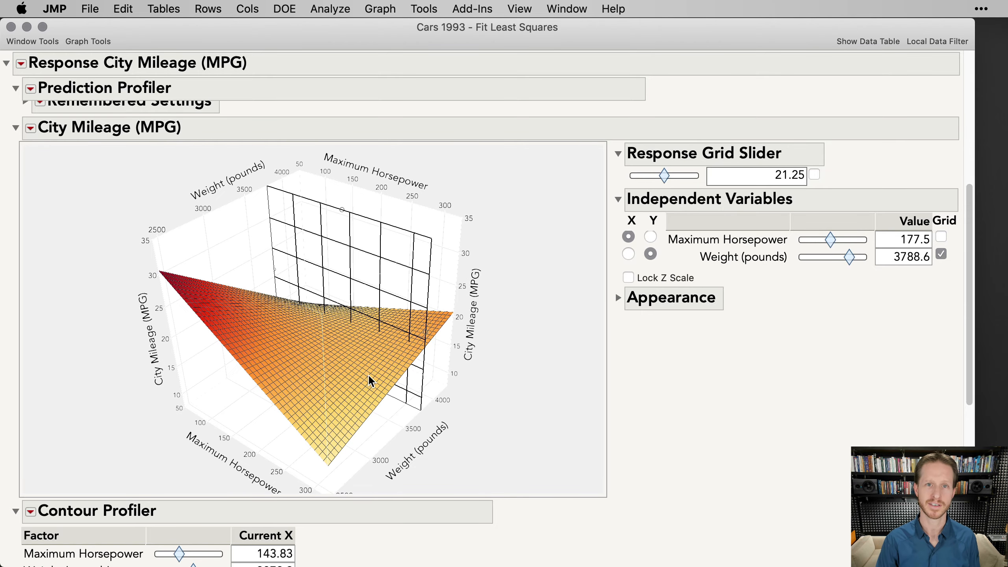
drag(664, 176, 660, 186)
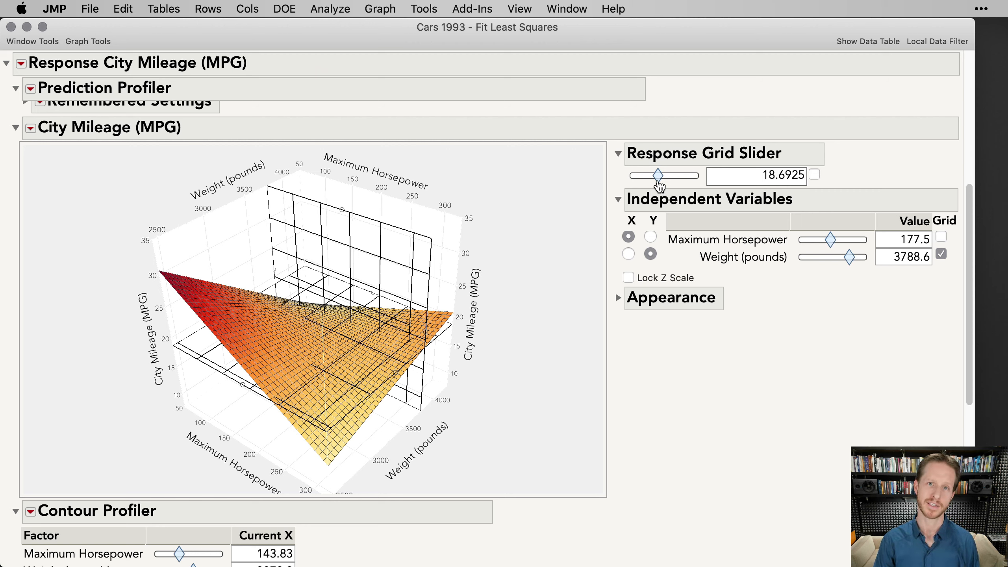
drag(659, 186, 660, 186)
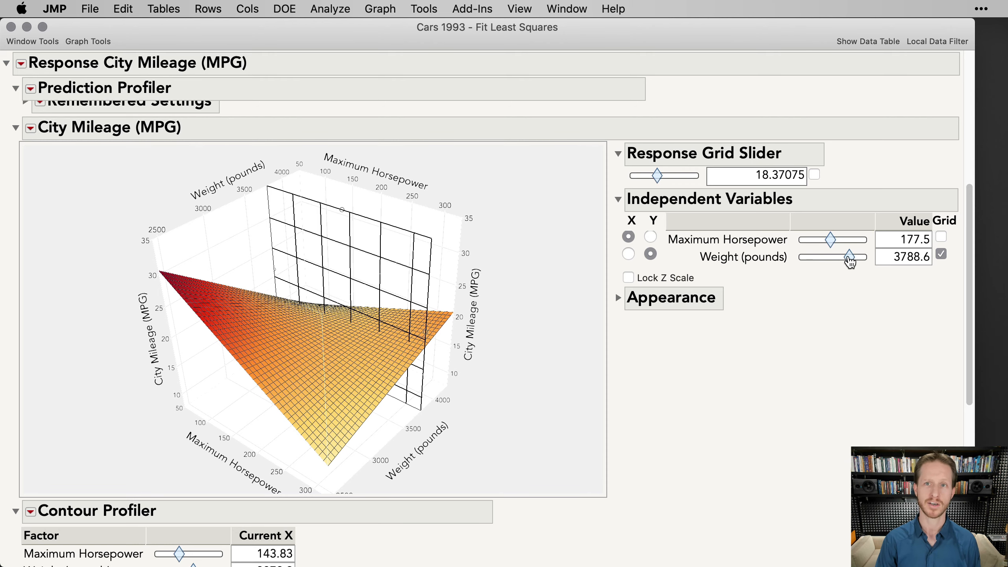
Move the Weight grid plane to 2656.1 pounds and the response grid to 7.5, then hide the Weight grid.
drag(850, 260, 809, 288)
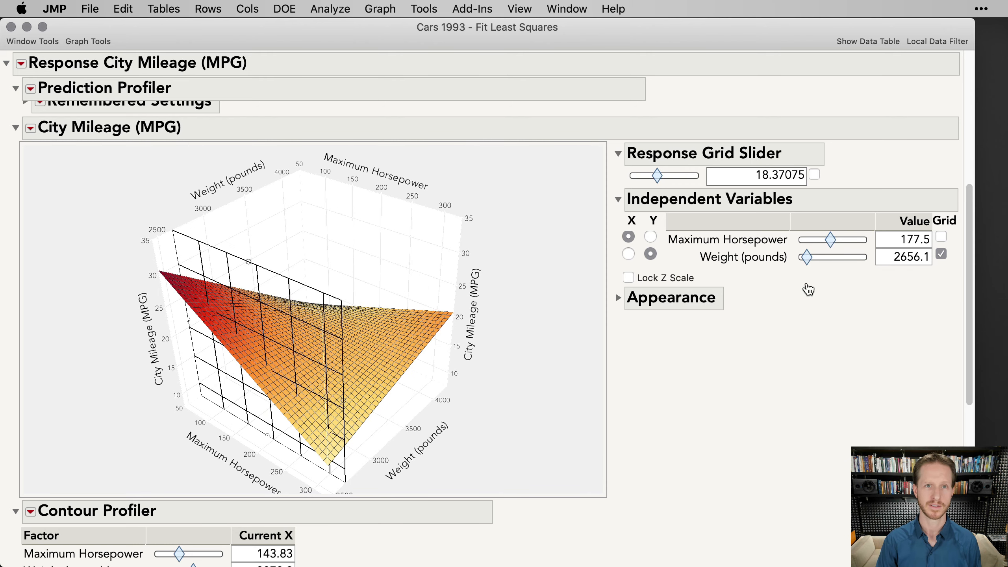
drag(657, 182, 627, 167)
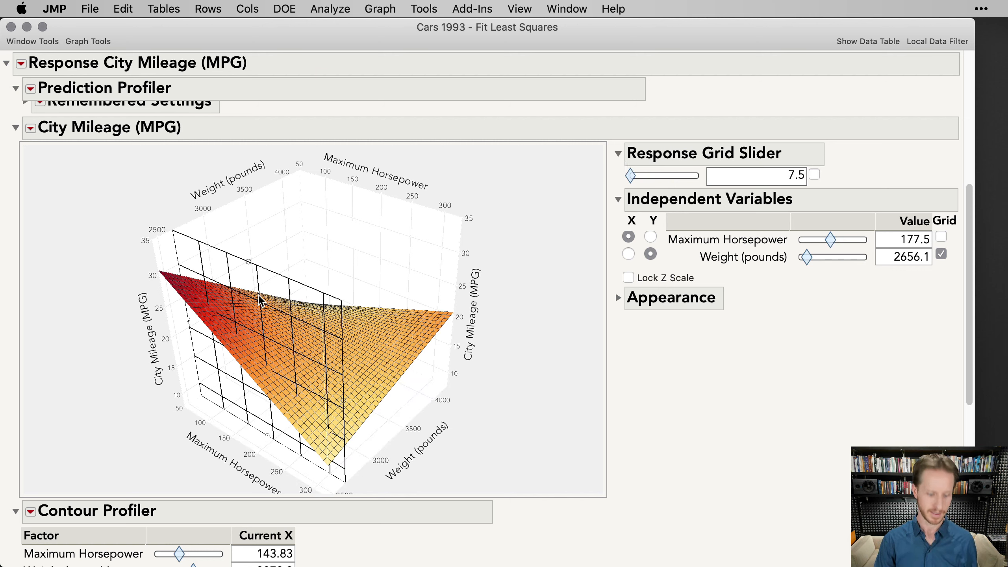
mouse_move(189, 281)
mouse_down()
mouse_move(303, 378)
mouse_move(356, 460)
mouse_up()
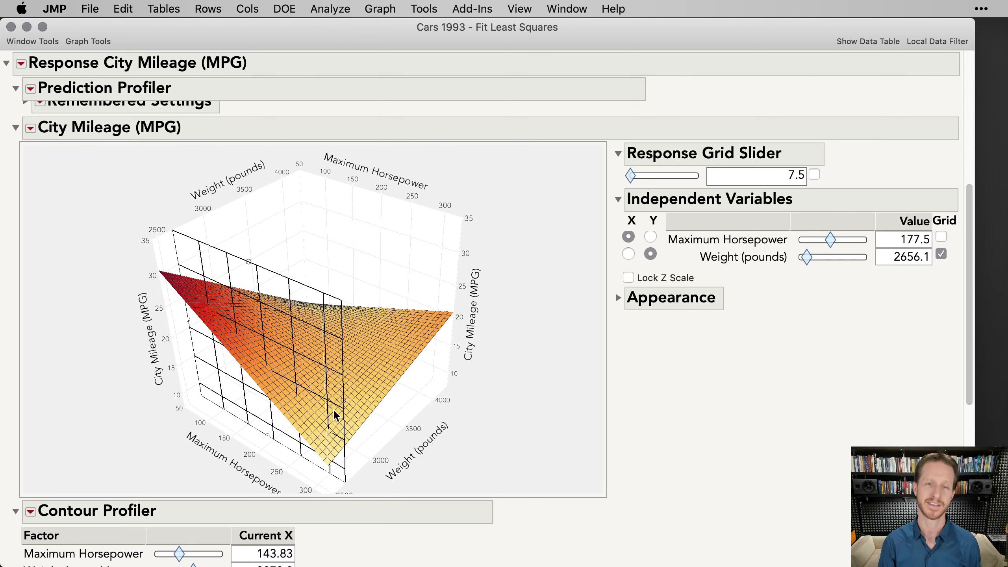
click(943, 256)
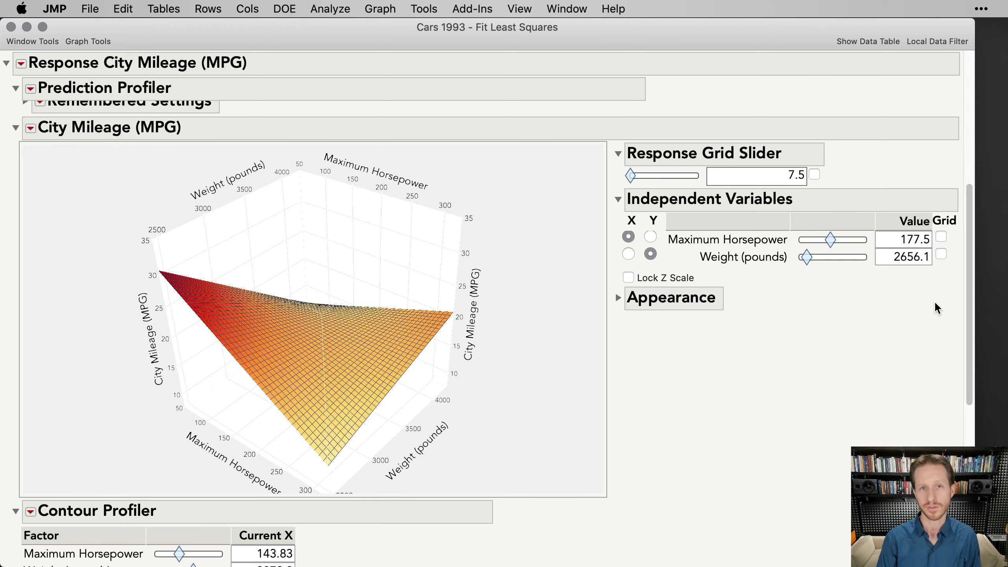
Set Maximum Horsepower to 147.6 in the Prediction Profiler.
scroll(953, 322, up, 10)
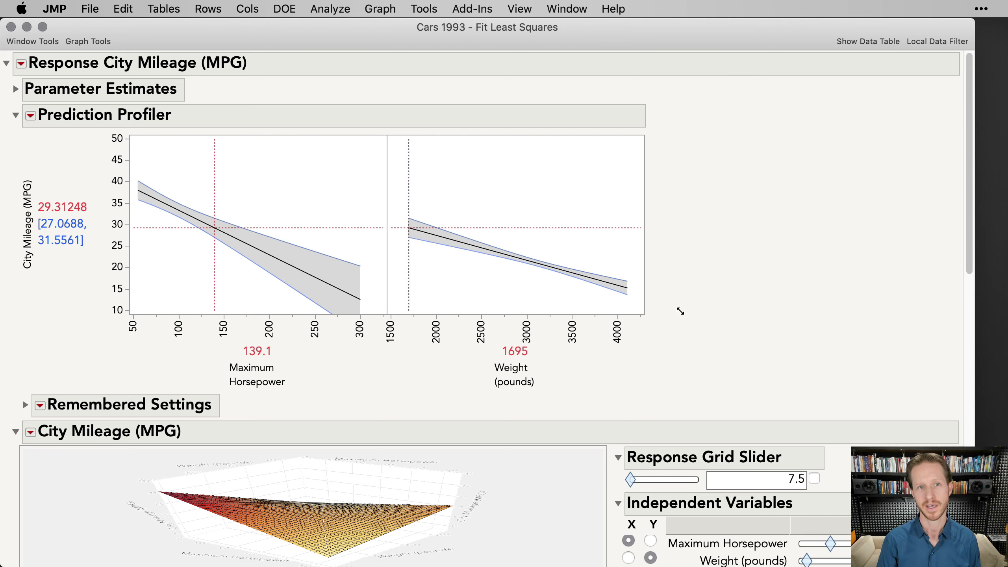
scroll(822, 283, down, 3)
scroll(821, 283, down, 6)
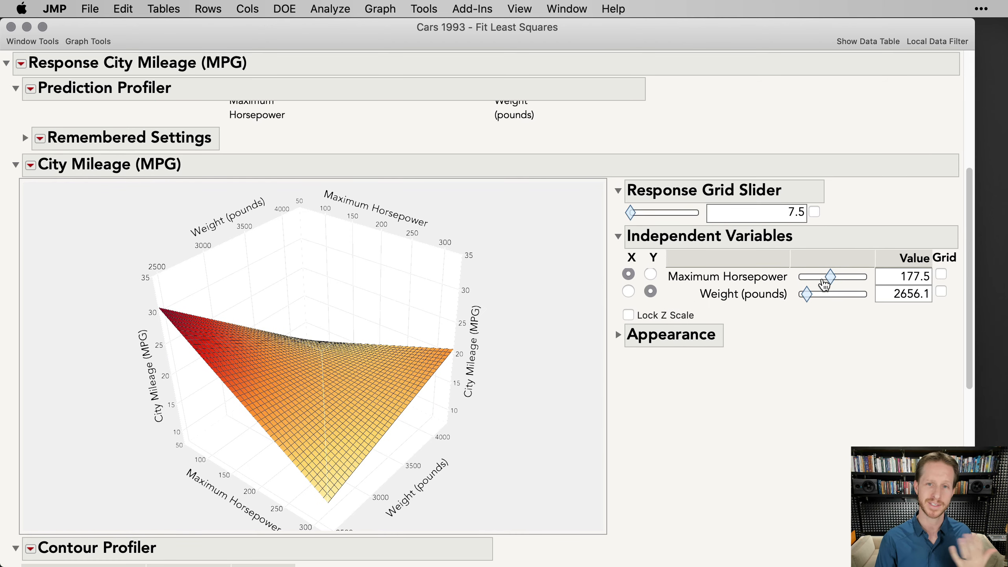
scroll(787, 448, up, 9)
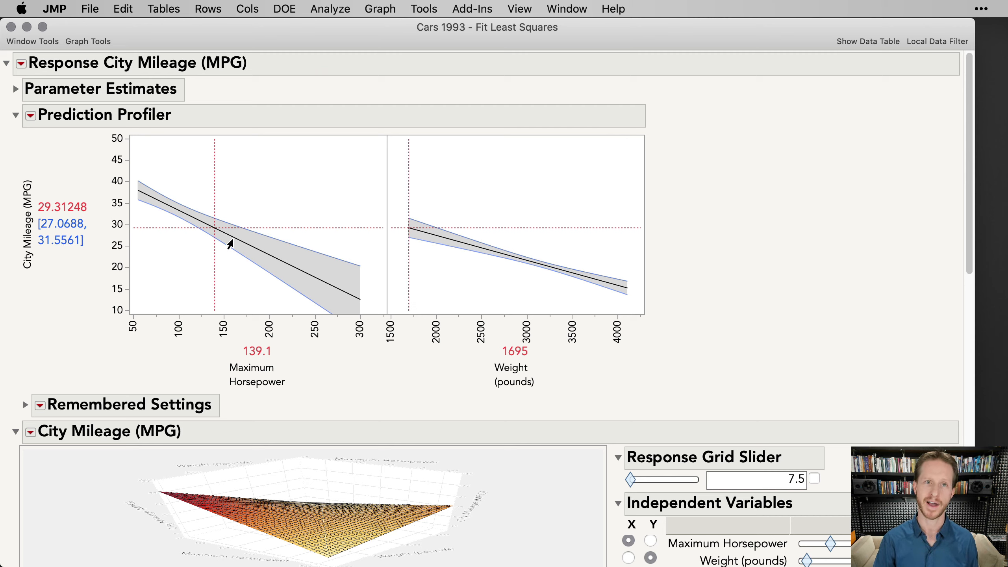
drag(218, 237, 219, 231)
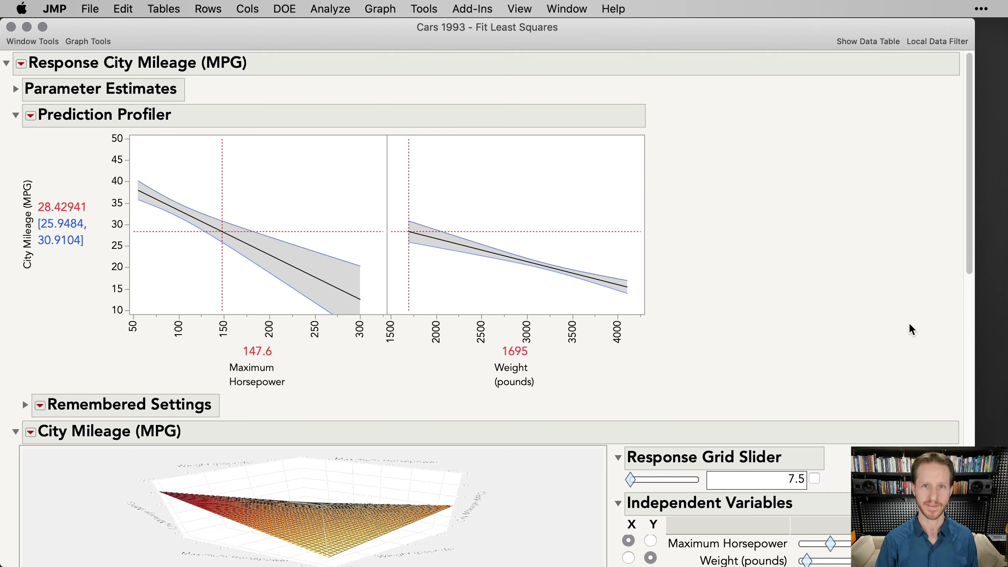
Rotate the City Mileage surface plot to view the meshed surface nearly edge-on.
scroll(957, 337, down, 8)
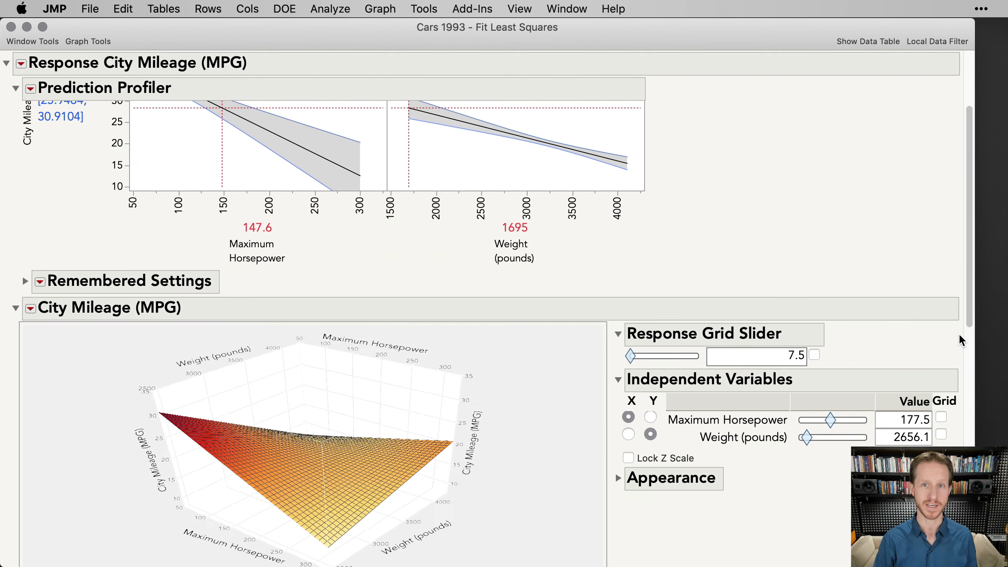
scroll(365, 411, down, 7)
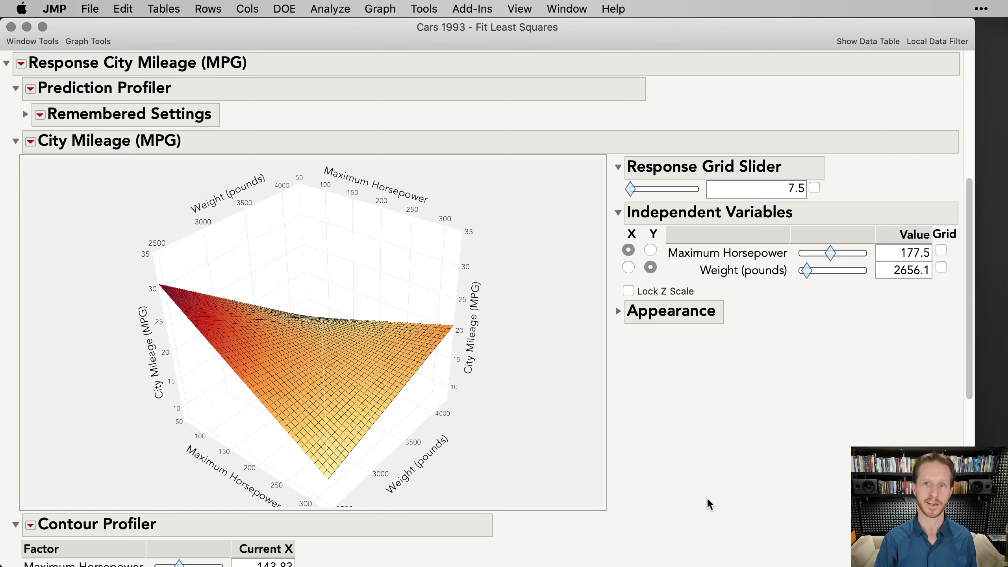
scroll(709, 504, down, 3)
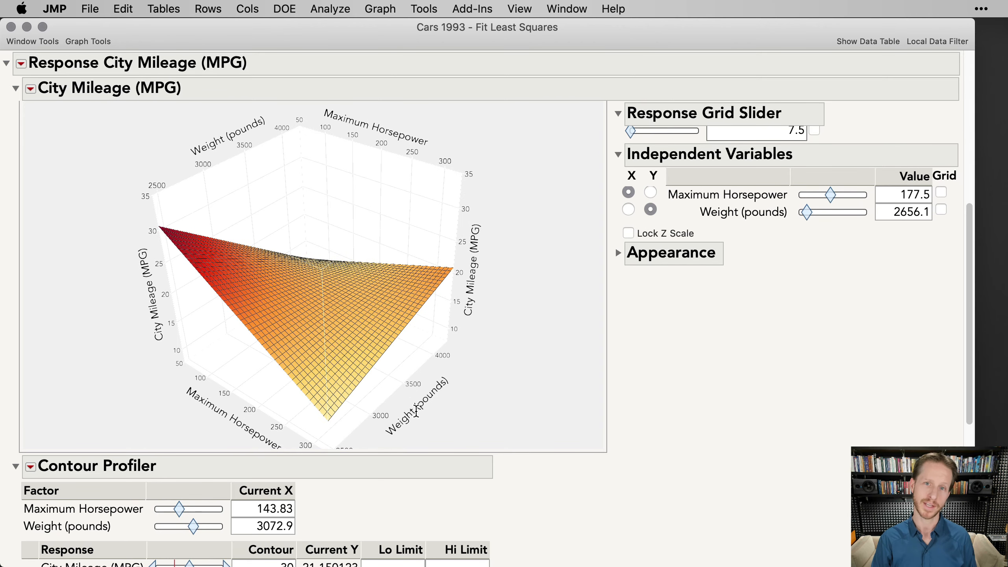
mouse_move(370, 370)
mouse_down()
mouse_move(304, 365)
mouse_move(338, 356)
mouse_move(322, 376)
mouse_move(371, 353)
mouse_move(355, 361)
mouse_up()
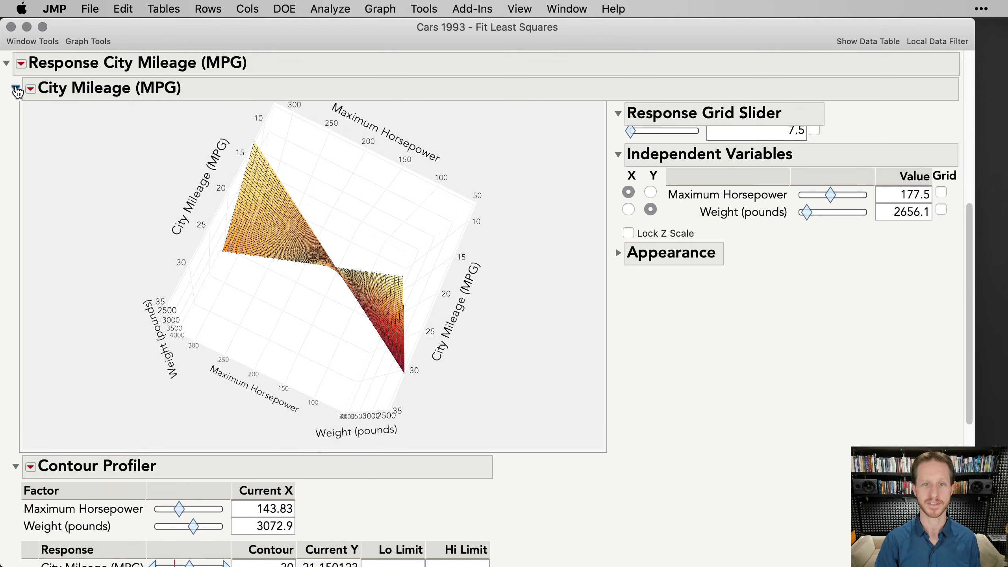
Collapse the City Mileage surface plot section and set the City Mileage contour in the Contour Profiler to 25.
click(16, 89)
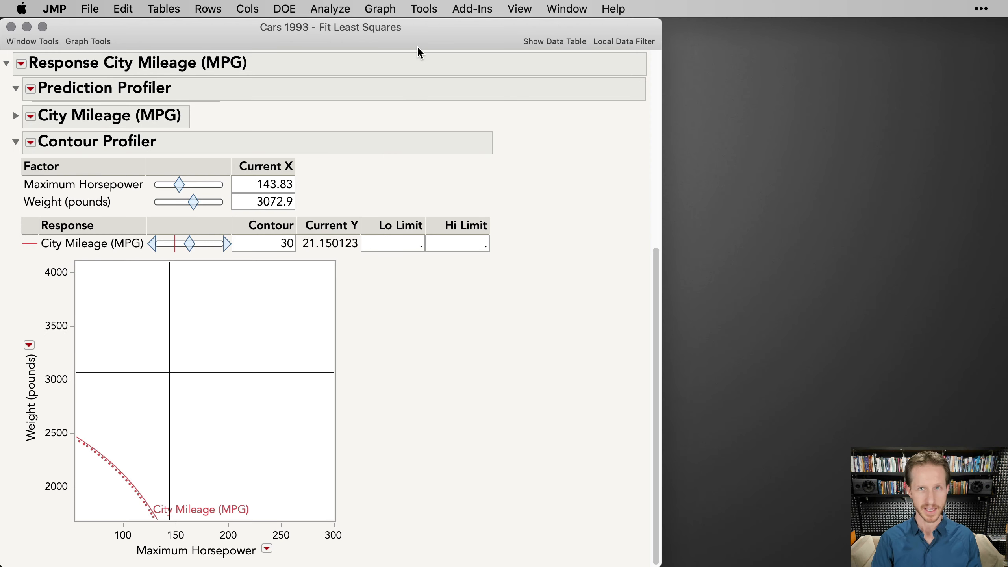
drag(427, 47, 657, 49)
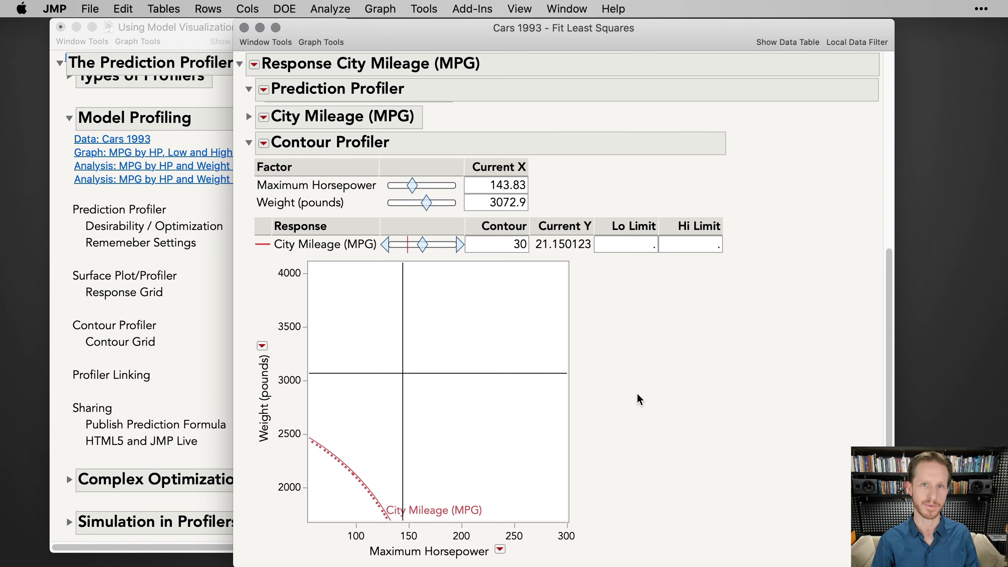
mouse_move(422, 244)
mouse_down()
mouse_move(397, 253)
mouse_move(417, 250)
mouse_move(410, 254)
mouse_up()
click(499, 245)
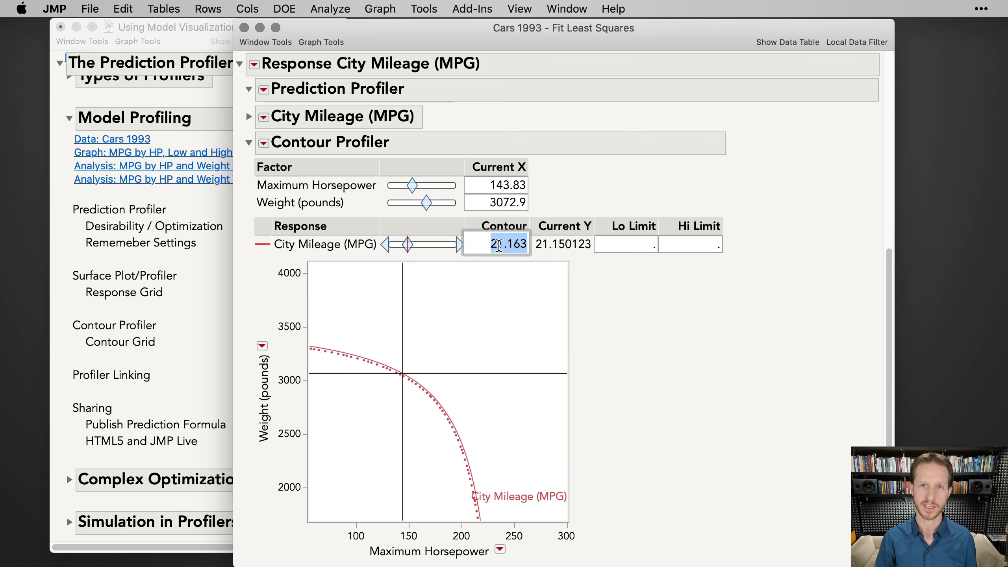
text(25)
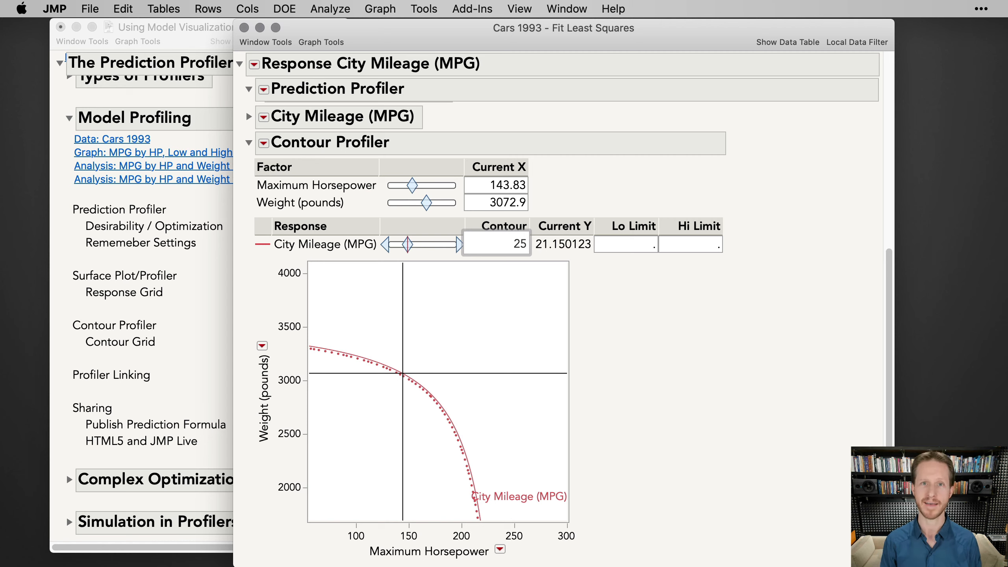
key(Return)
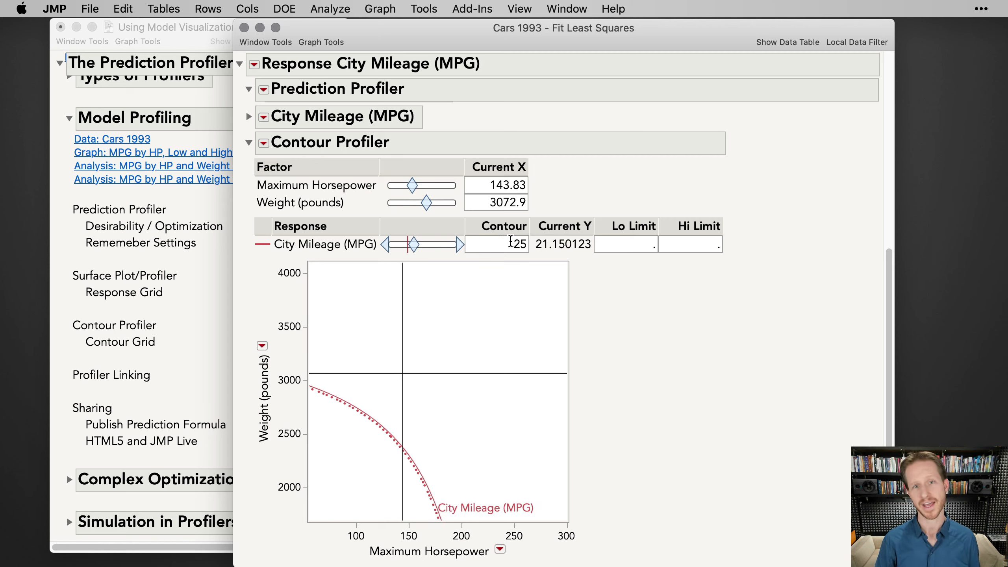
Move the Contour Profiler crosshairs along the 25 contour to about 175 horsepower and 1960 pounds, ending at about 99 horsepower and 2760 pounds.
mouse_move(437, 512)
mouse_down()
mouse_move(409, 456)
mouse_move(323, 392)
mouse_move(354, 404)
mouse_move(434, 485)
mouse_move(433, 498)
mouse_up()
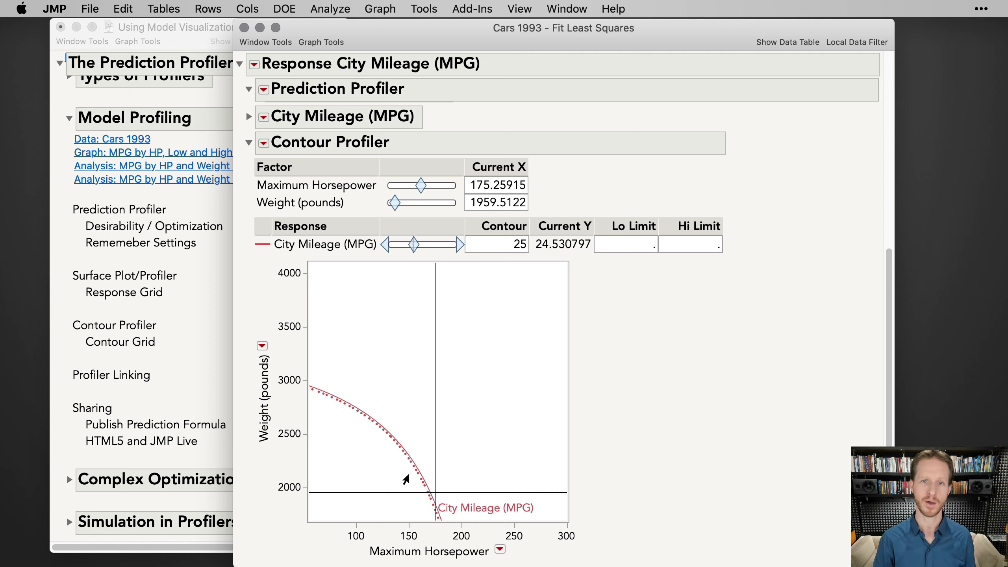
drag(415, 462, 356, 407)
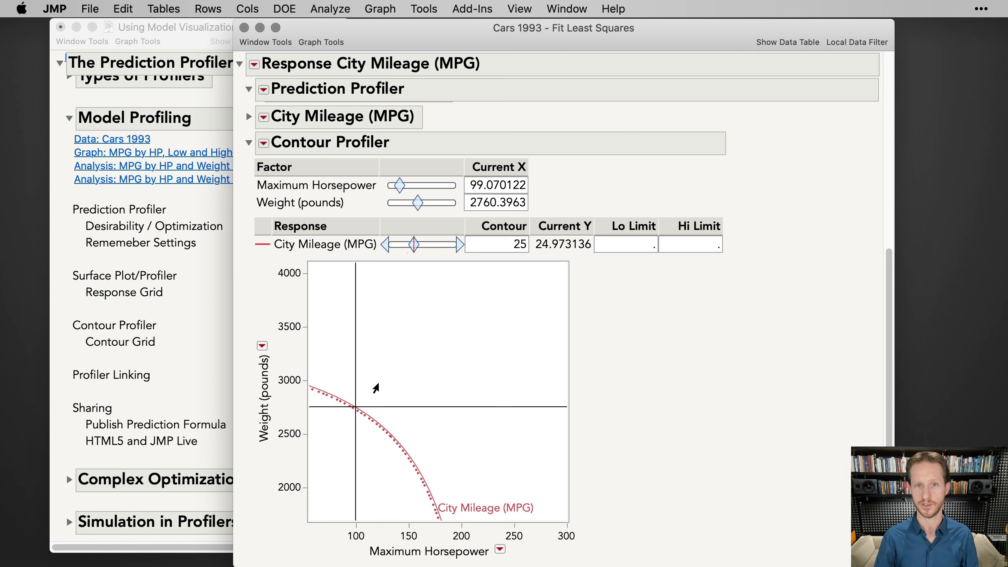
Add a contour grid from 15 to 46 in increments of 3, and move the crosshairs to about 73 horsepower and 1857 pounds.
click(264, 143)
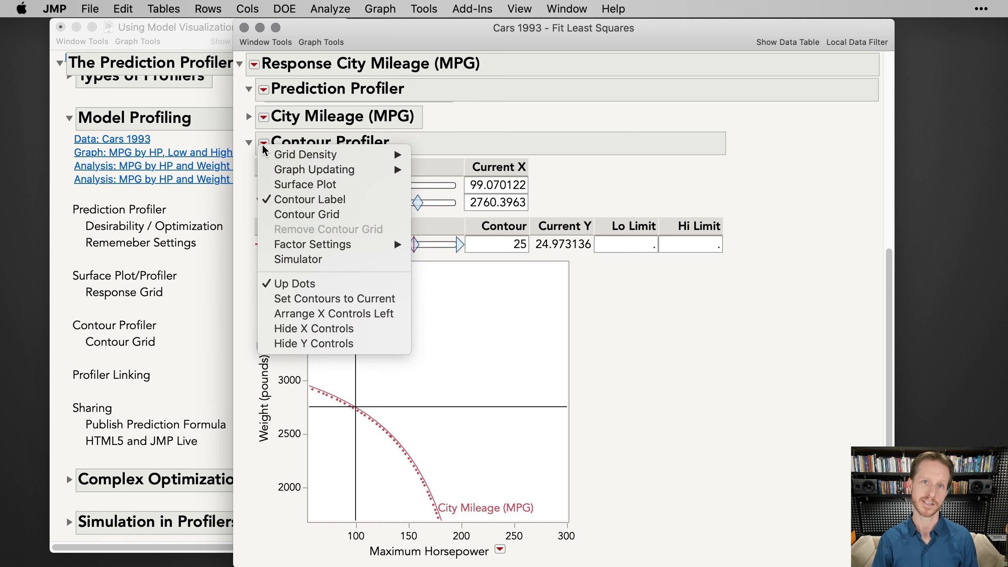
click(324, 215)
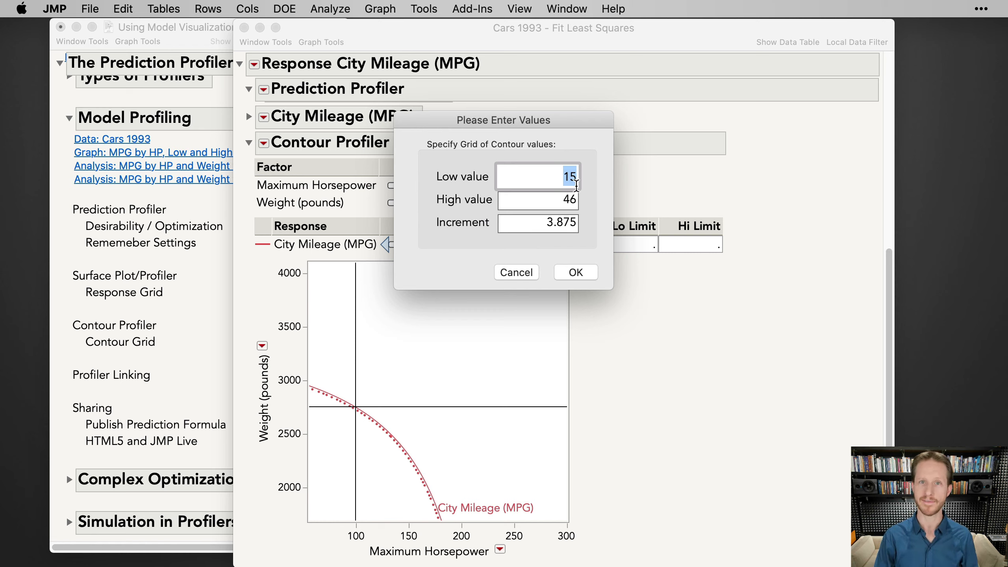
click(544, 223)
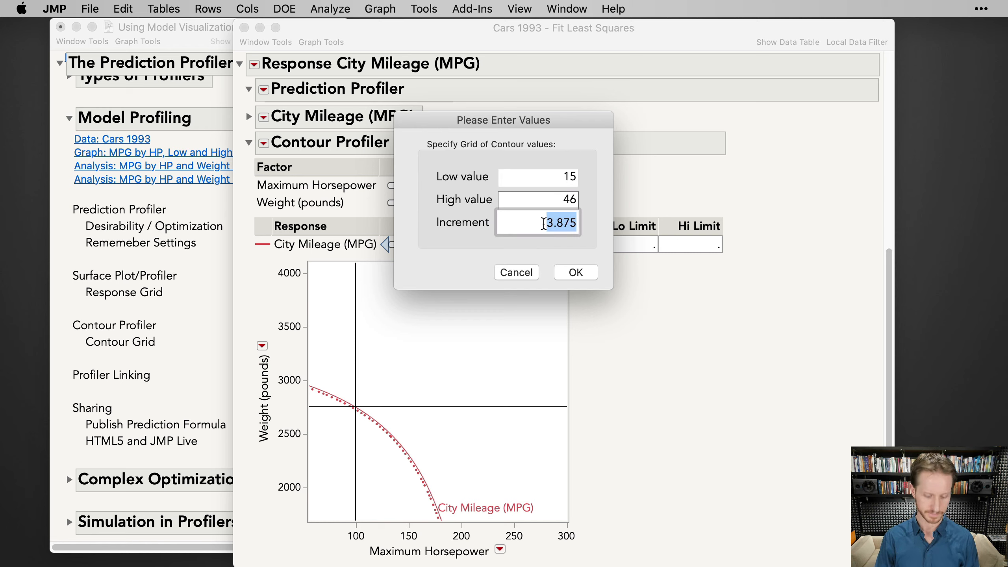
text(3)
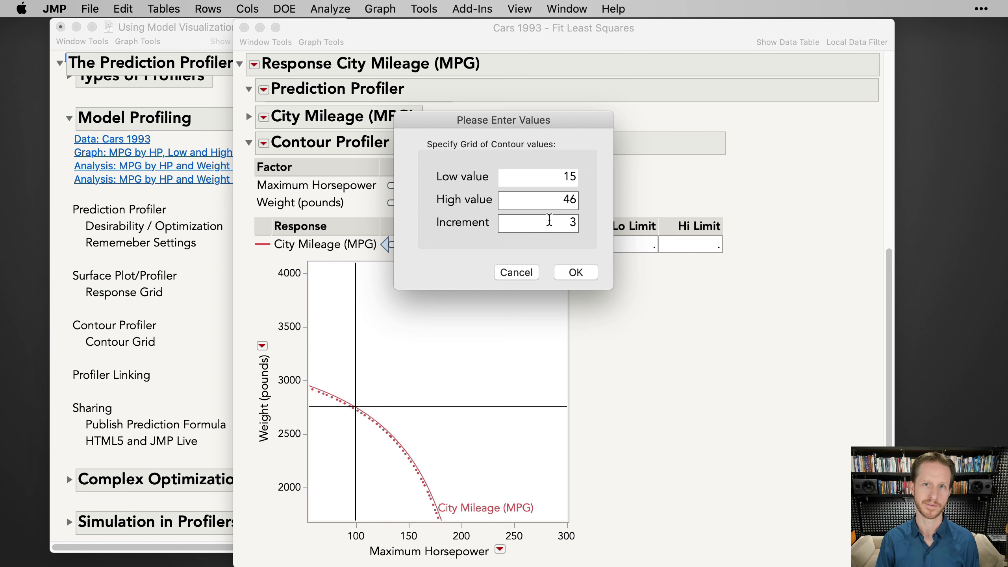
click(576, 272)
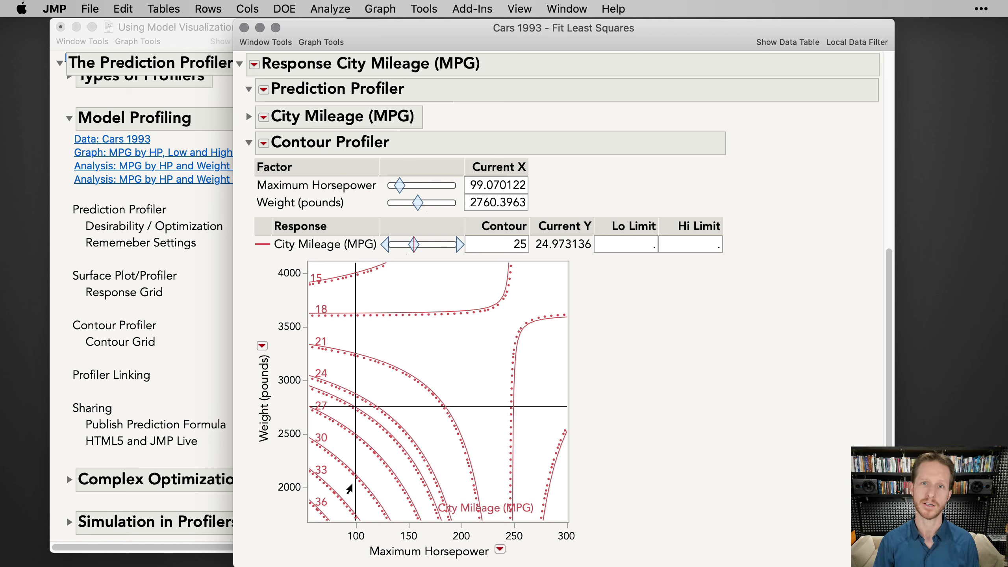
drag(349, 486, 325, 508)
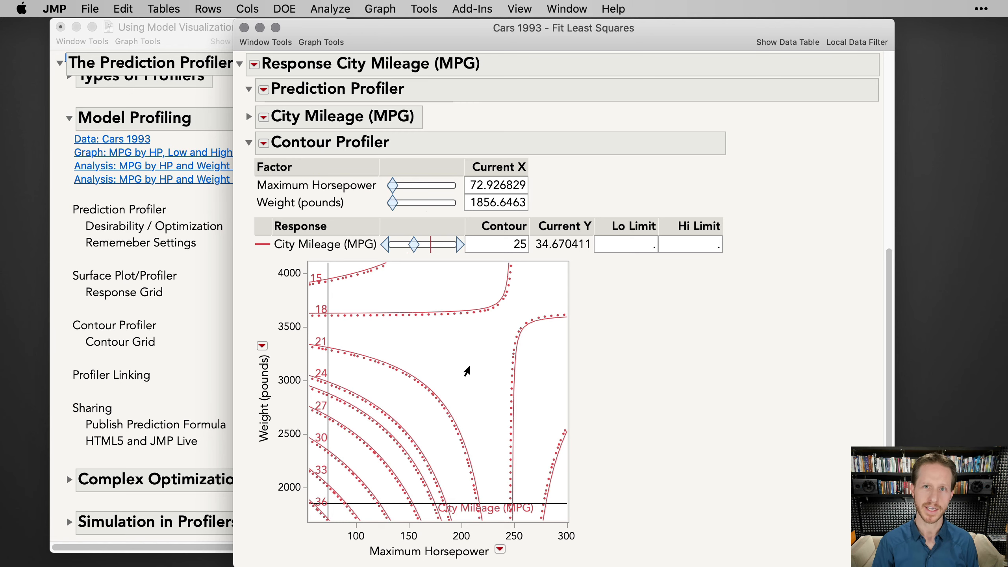
Extend the contour plot's axes beyond 400 horsepower and 5000 pounds, and place the crosshairs at the saddle, about 240.5 horsepower and 3575 pounds.
drag(535, 534, 371, 401)
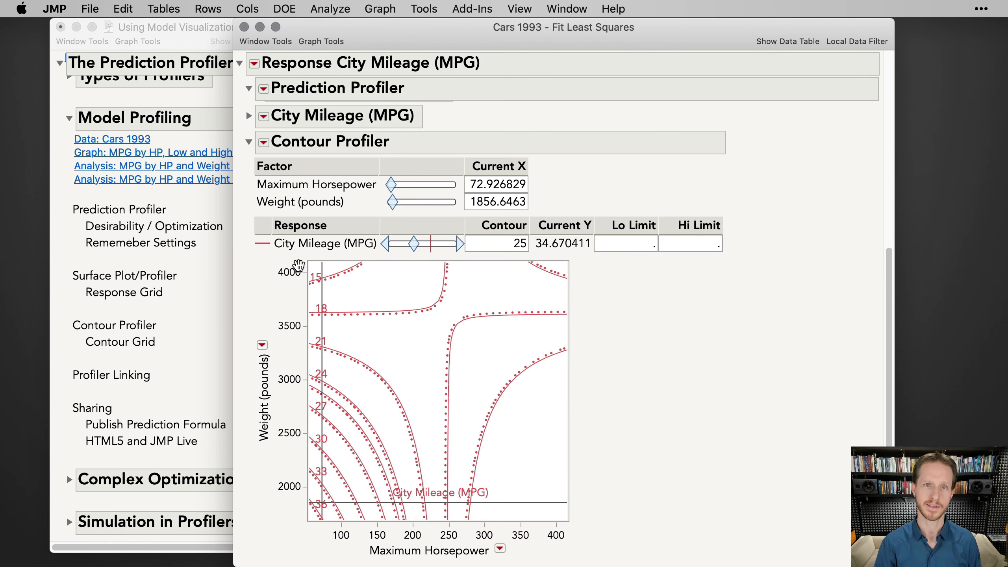
drag(297, 268, 480, 404)
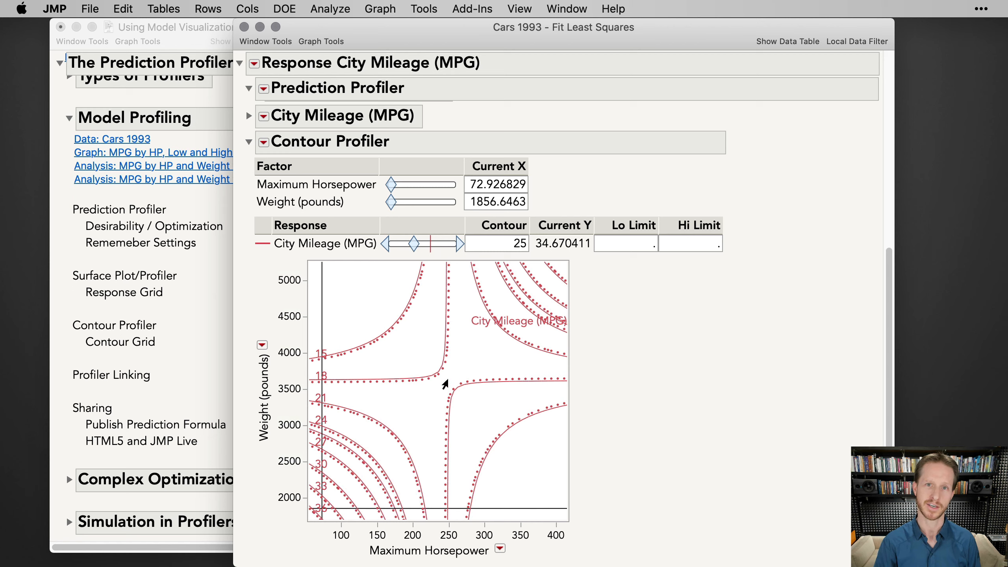
click(448, 379)
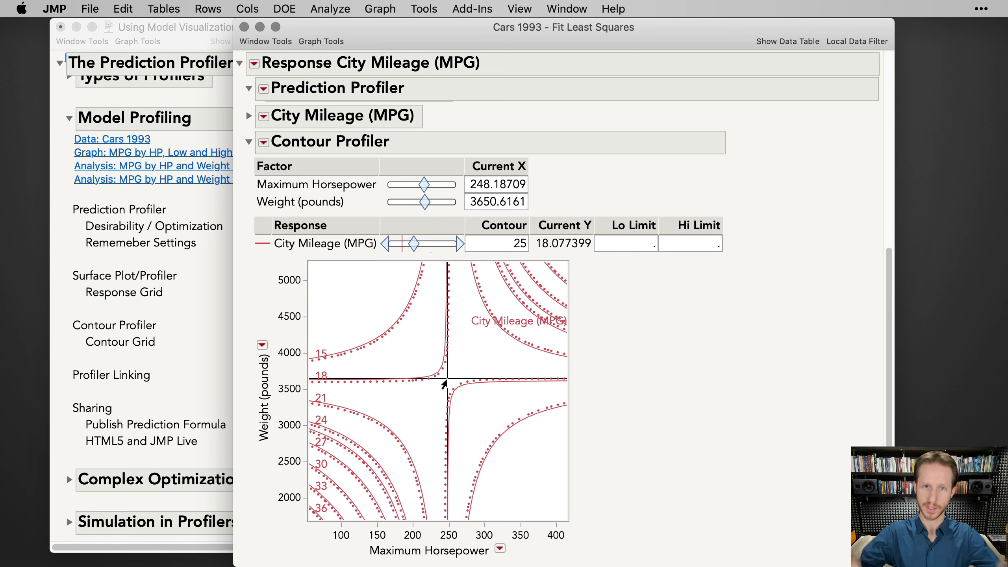
drag(448, 383, 447, 386)
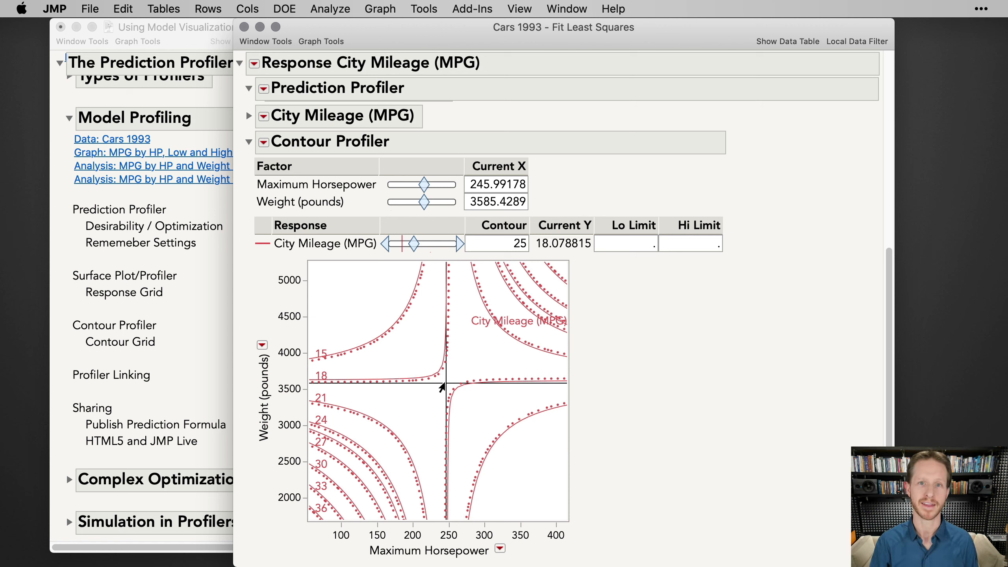
drag(442, 387, 443, 384)
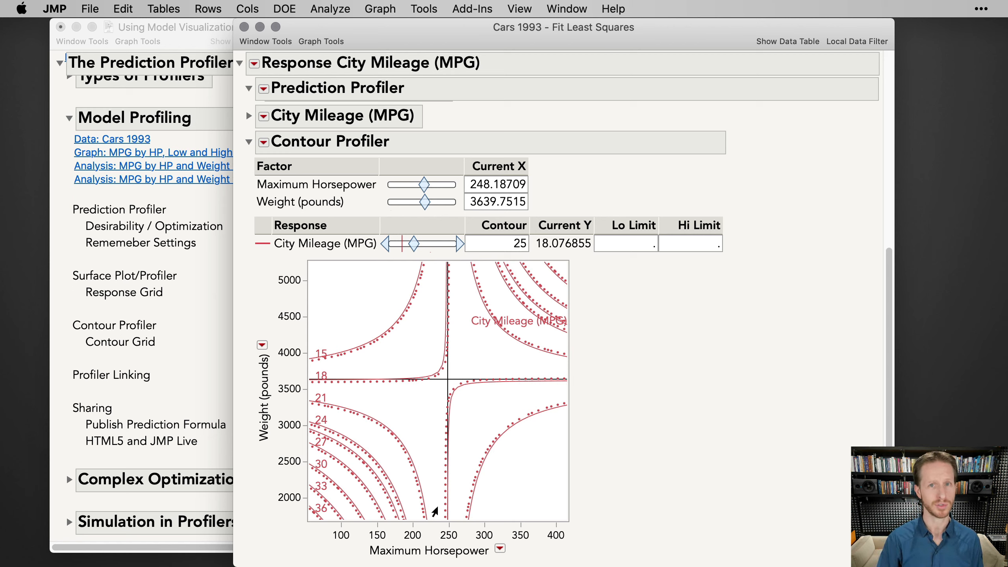
mouse_move(447, 385)
mouse_down()
mouse_move(383, 339)
mouse_move(446, 392)
mouse_move(394, 461)
mouse_move(439, 391)
mouse_up()
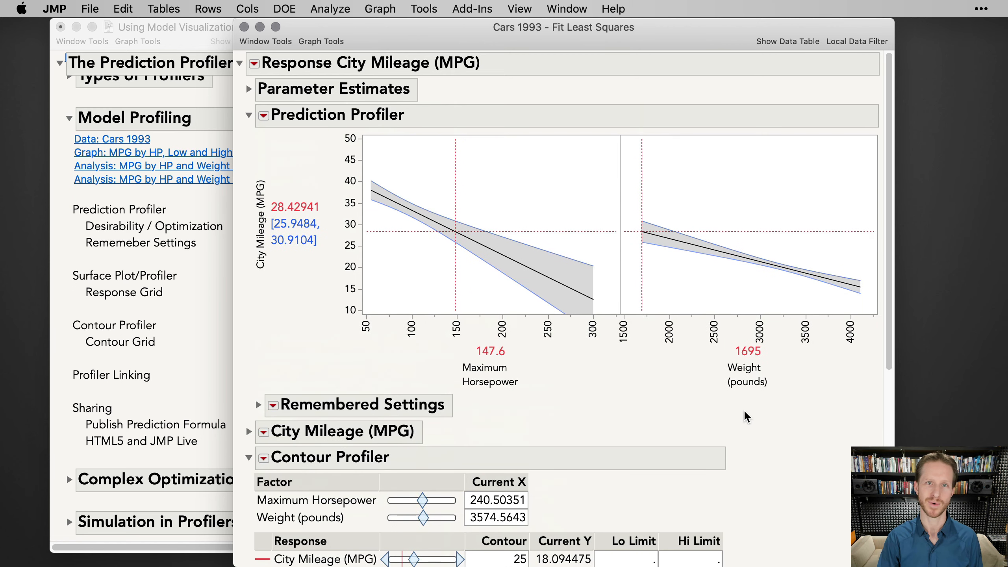
Extend the Prediction Profiler's axes to about 400 horsepower and beyond 5500 pounds, and set Maximum Horsepower to 179.4 and Weight to 5114.
drag(588, 326, 516, 329)
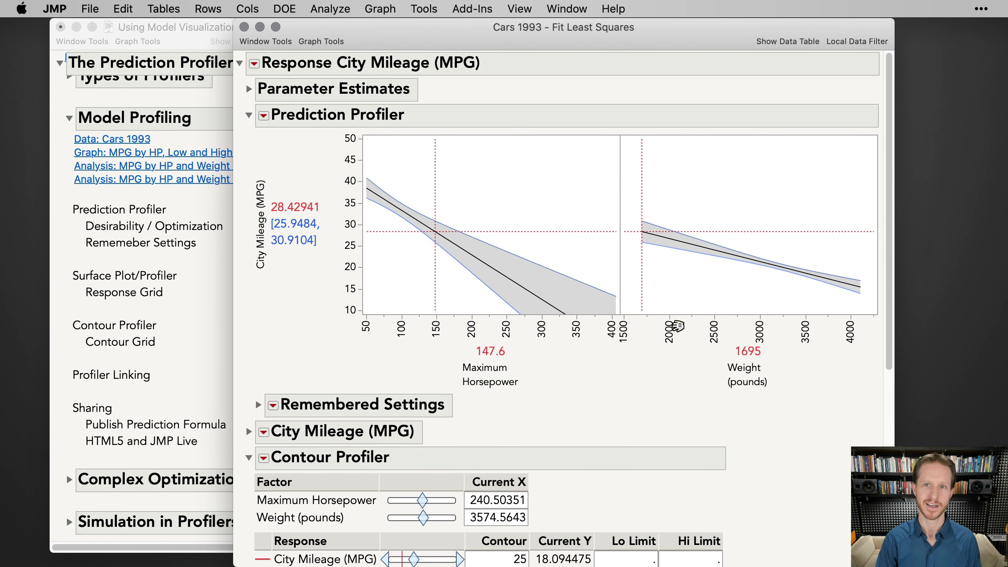
drag(854, 328, 723, 325)
drag(649, 233, 825, 294)
drag(456, 302, 511, 268)
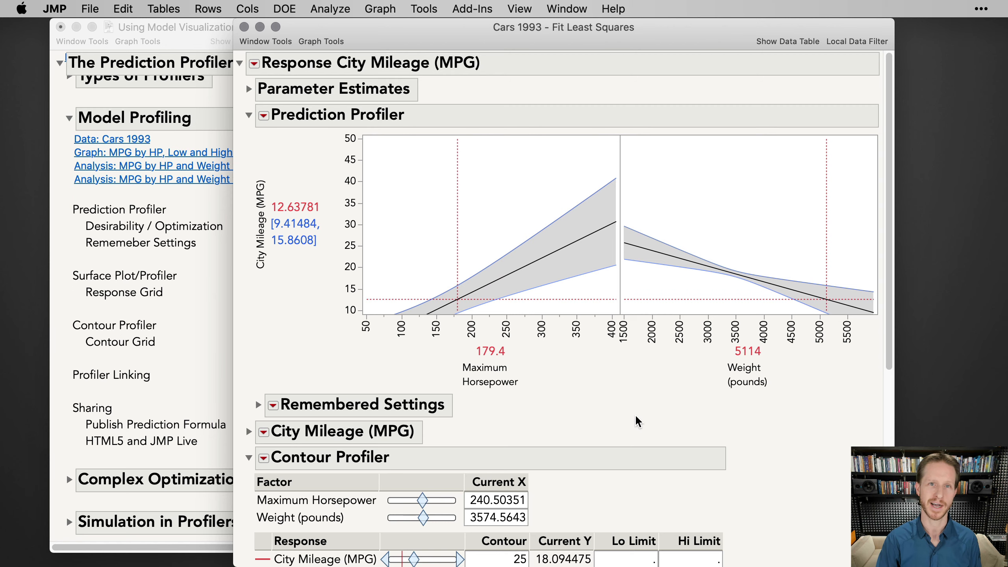
Set Weight to 2768 in the Prediction Profiler and shorten its weight axis to end just above 5000 pounds.
drag(802, 293, 695, 270)
drag(853, 332, 898, 335)
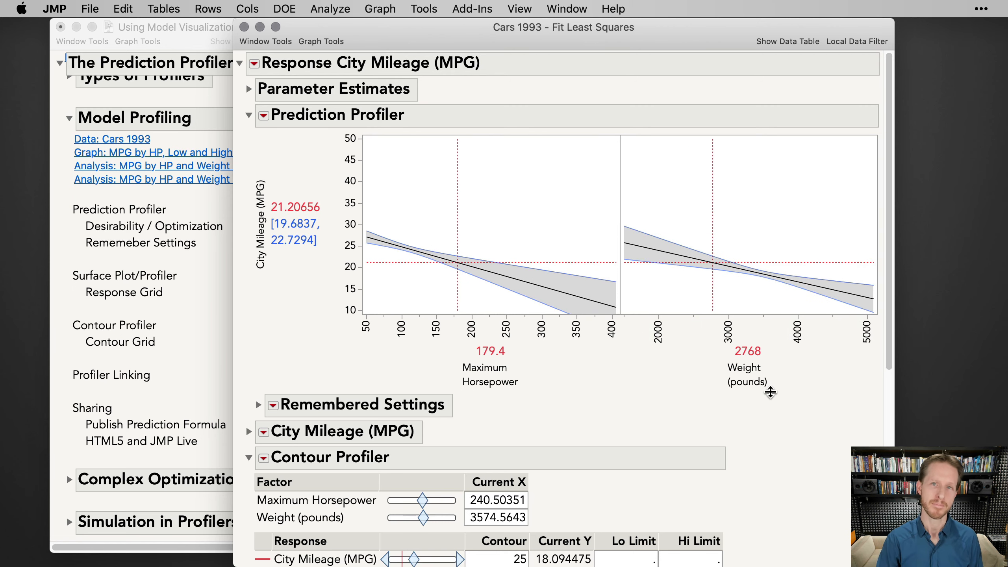
Shorten the contour plot's axes to end just above 300 horsepower and 4000 pounds.
scroll(772, 394, down, 10)
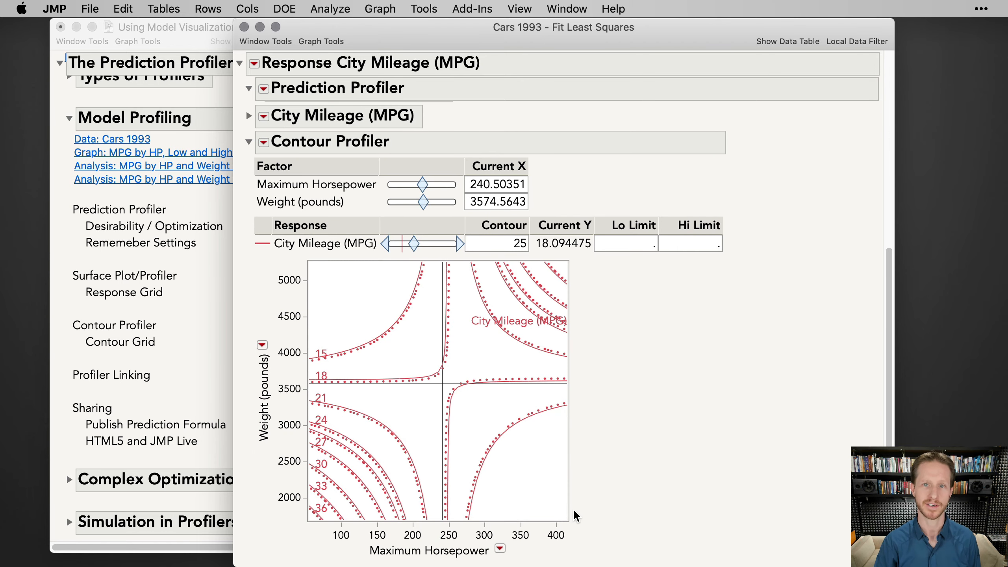
drag(558, 531, 654, 533)
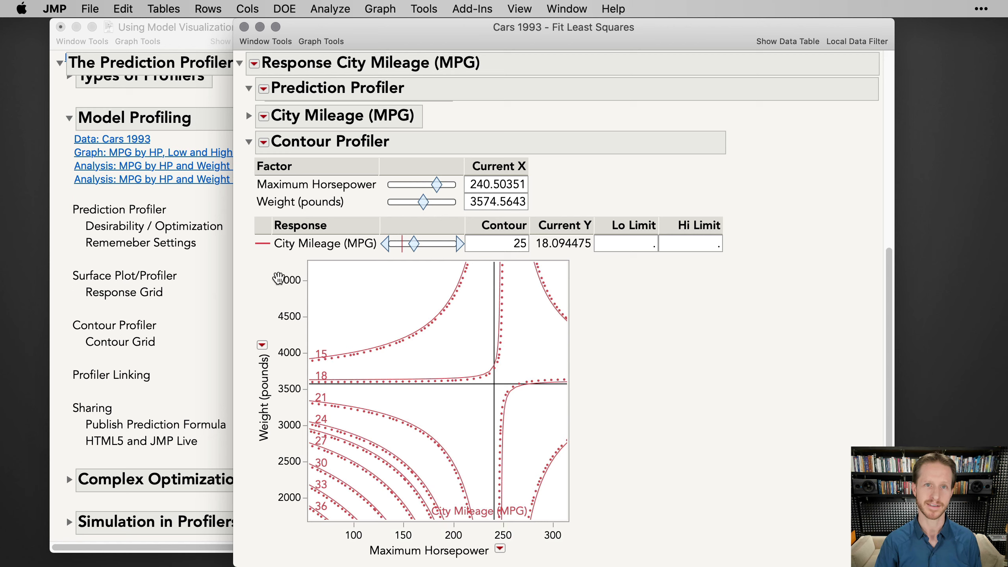
drag(282, 277, 303, 200)
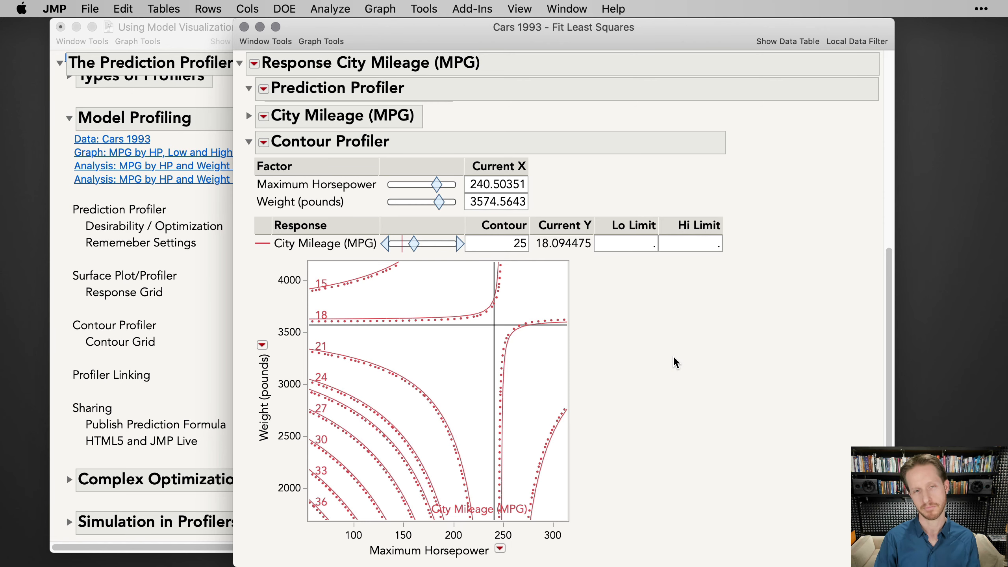
Set Maximum Horsepower to 180.5 and Weight to 2805 in the Prediction Profiler.
scroll(676, 363, up, 10)
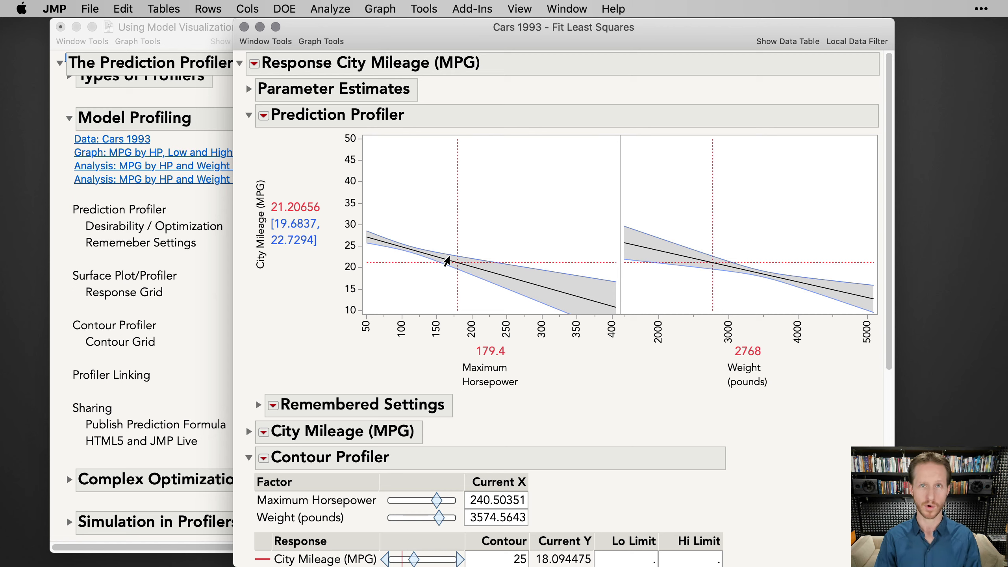
mouse_move(446, 262)
mouse_down()
mouse_move(423, 254)
mouse_move(452, 276)
mouse_up()
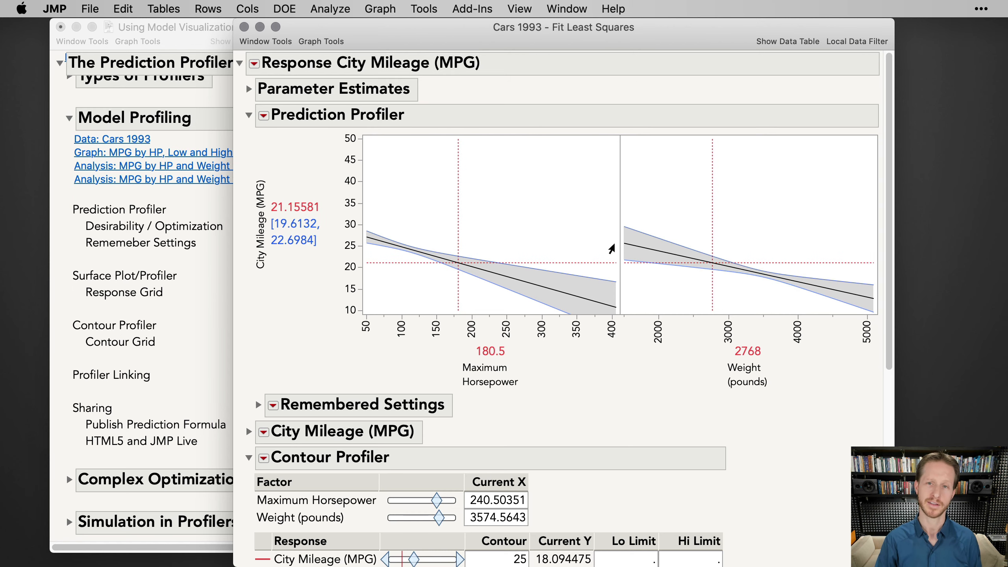
mouse_move(732, 270)
mouse_down()
mouse_move(650, 273)
mouse_move(725, 284)
mouse_move(714, 288)
mouse_up()
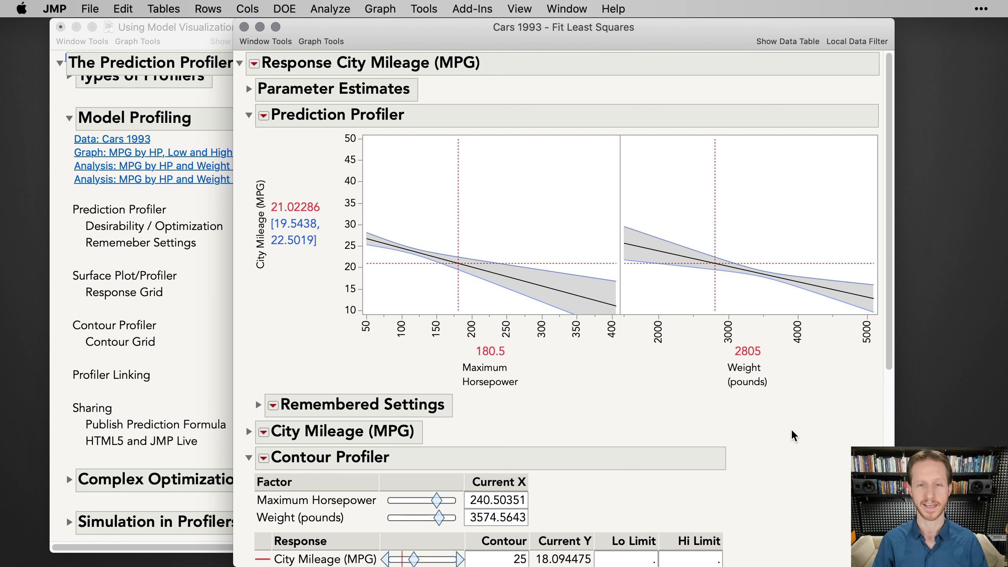
Move the Contour Profiler crosshairs to about 122.1 horsepower and 2514 pounds.
scroll(813, 444, down, 10)
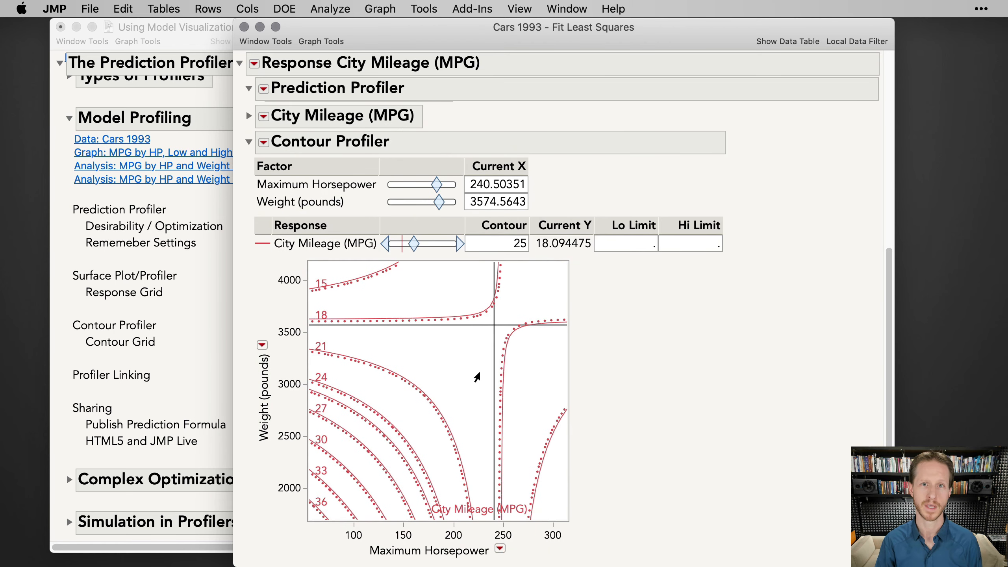
drag(474, 378, 375, 435)
Set Maximum Horsepower to 341.5 and Weight to 4440 in the Prediction Profiler.
scroll(839, 387, up, 10)
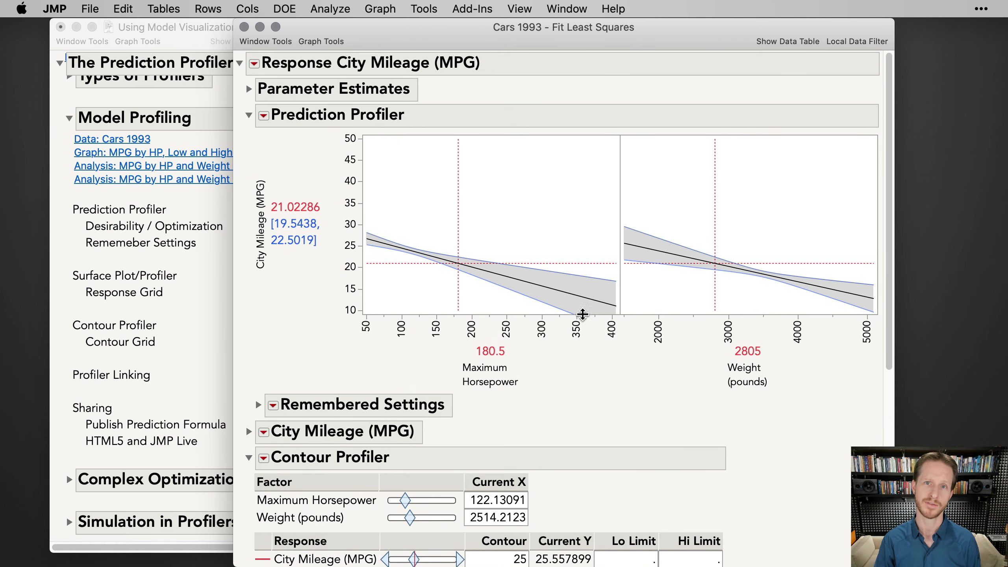
drag(474, 252, 571, 283)
drag(742, 286, 841, 306)
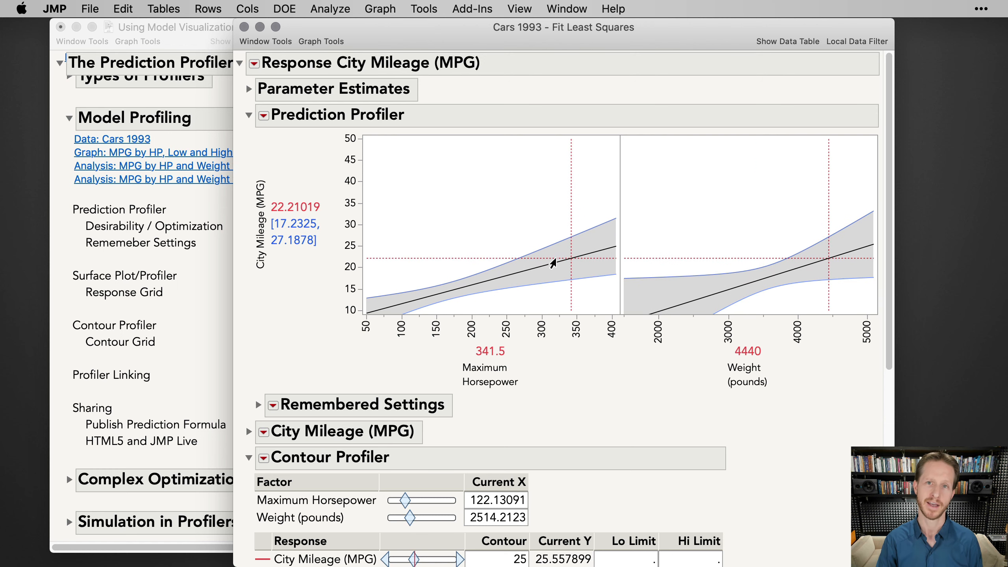
Link the Contour Profiler with the other profilers and move its crosshairs to about 246.9 horsepower and 3621.7 pounds.
scroll(825, 413, down, 8)
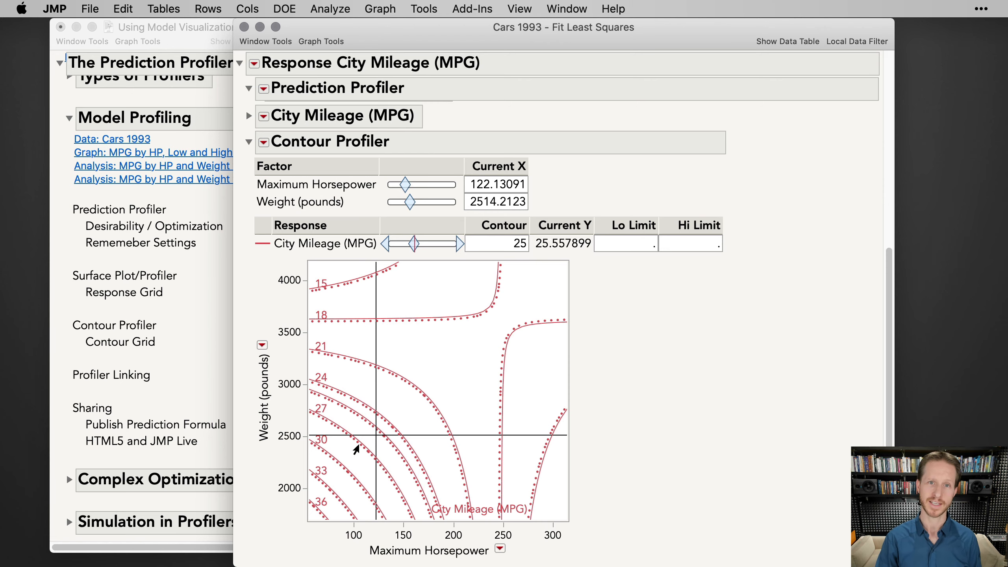
scroll(714, 363, up, 5)
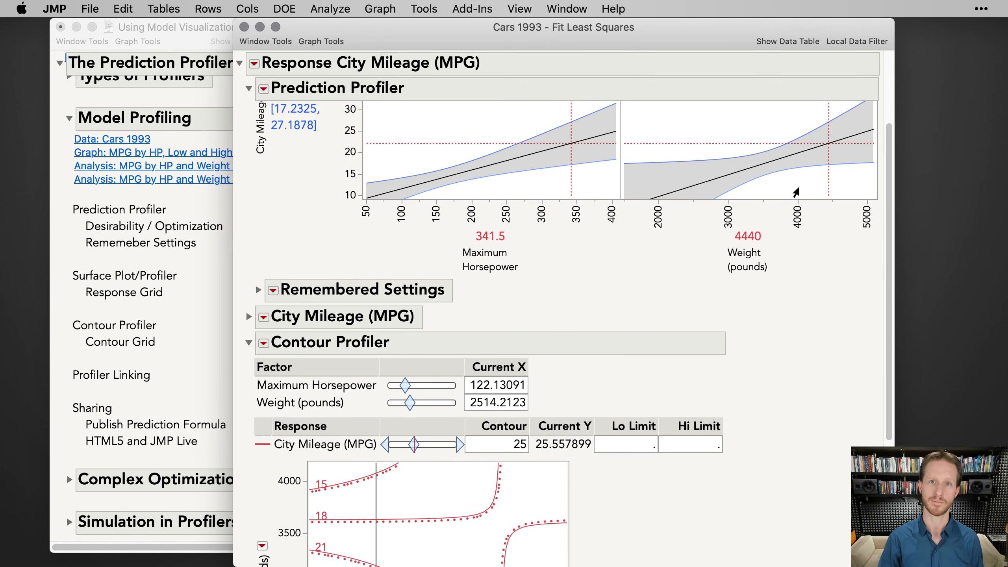
scroll(795, 326, down, 1)
scroll(792, 324, down, 5)
click(264, 142)
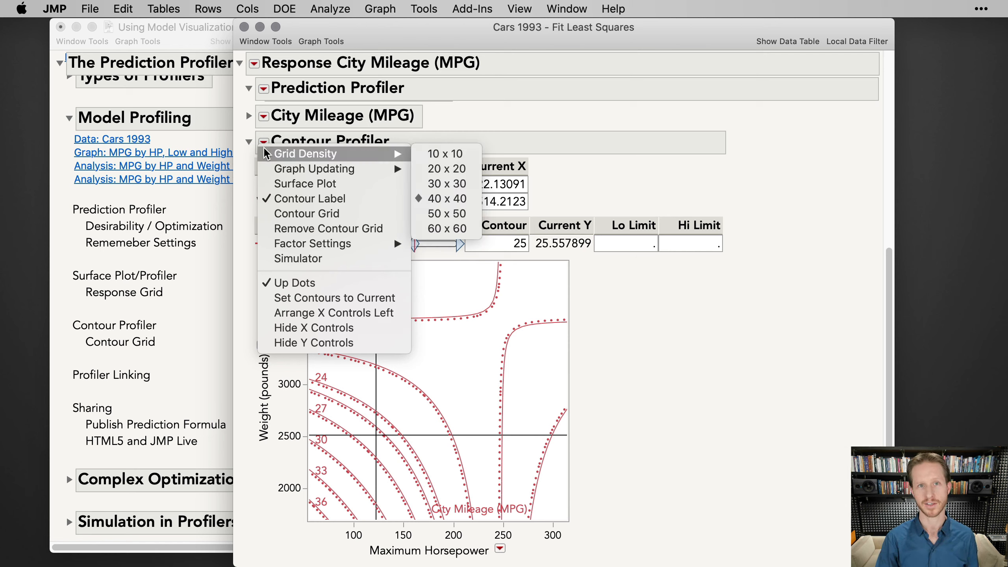
mouse_move(361, 246)
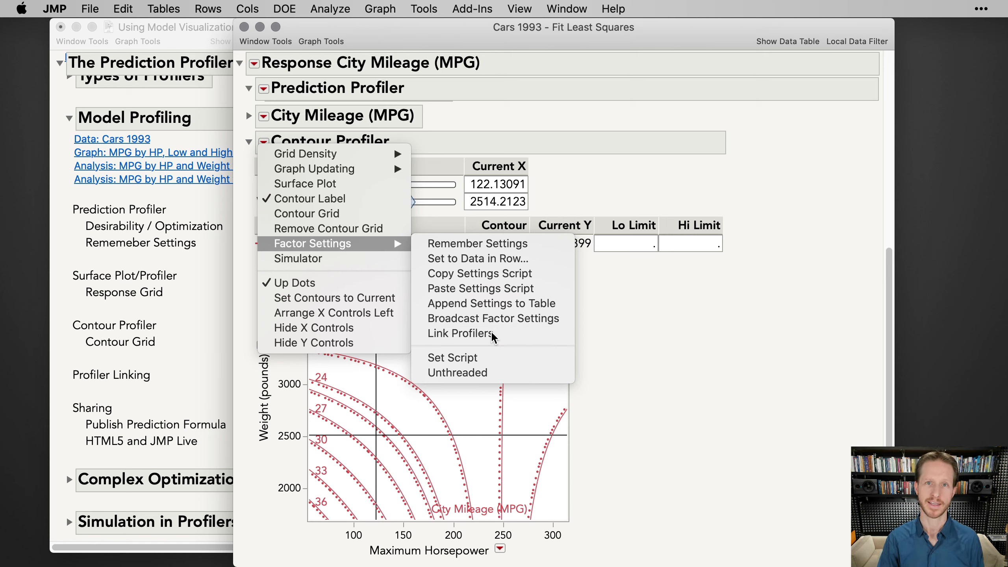
click(494, 337)
drag(376, 435, 498, 324)
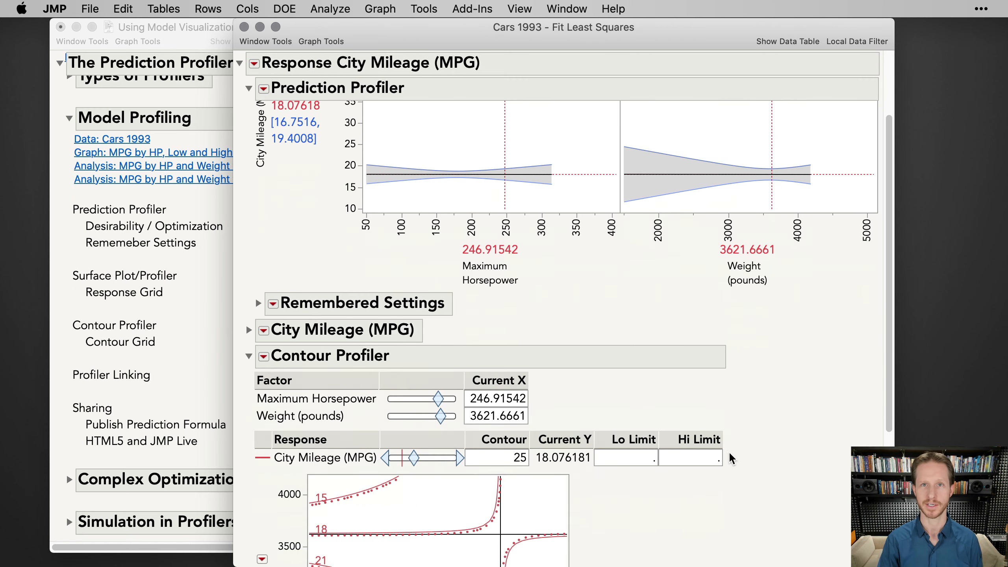
Maximize the desirability of City Mileage in the Prediction Profiler.
drag(608, 27, 653, 27)
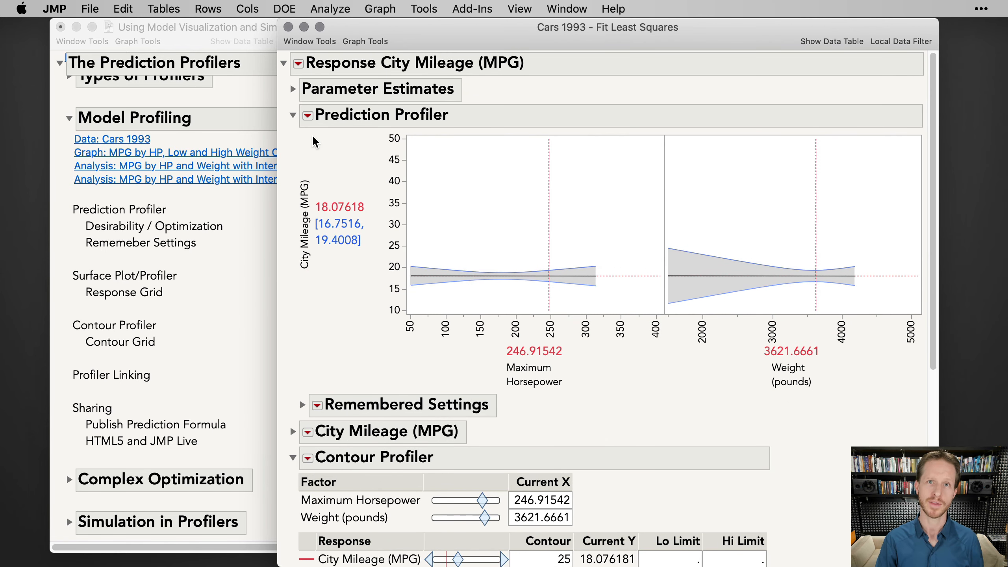
click(307, 115)
mouse_move(391, 127)
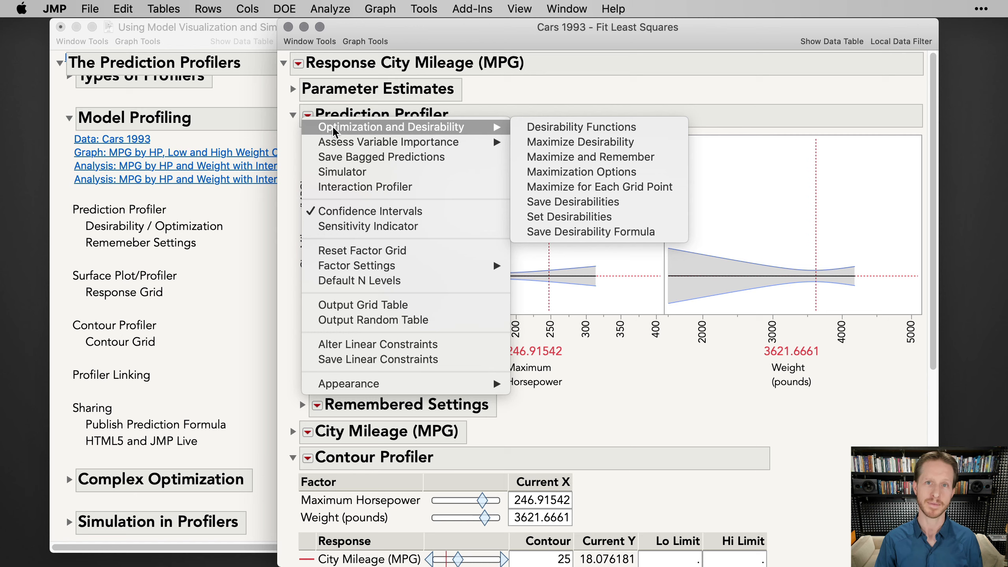
click(600, 147)
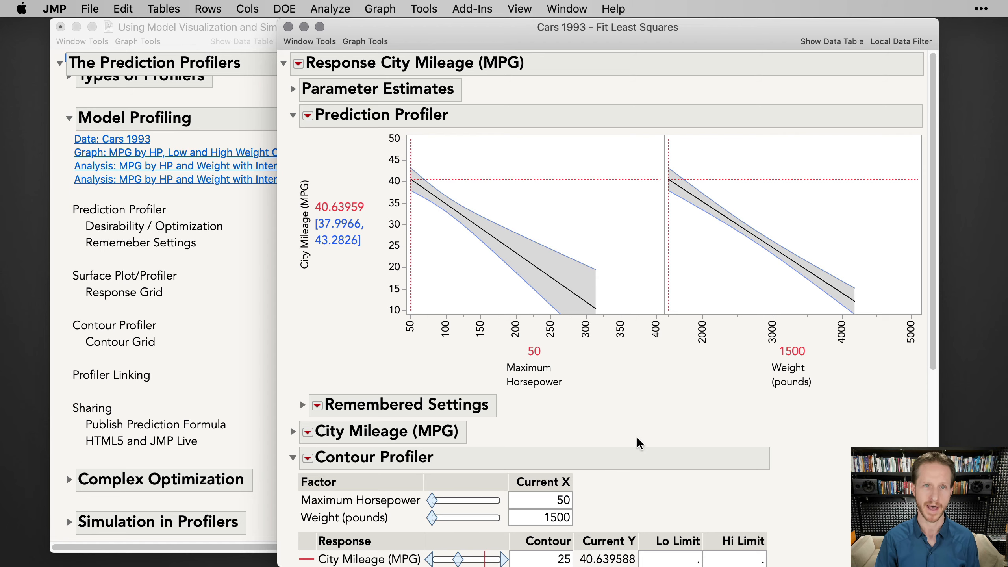
Close the Cars 1993 report and open the Plasticizer data table from the outline's Complex Optimization section.
click(289, 27)
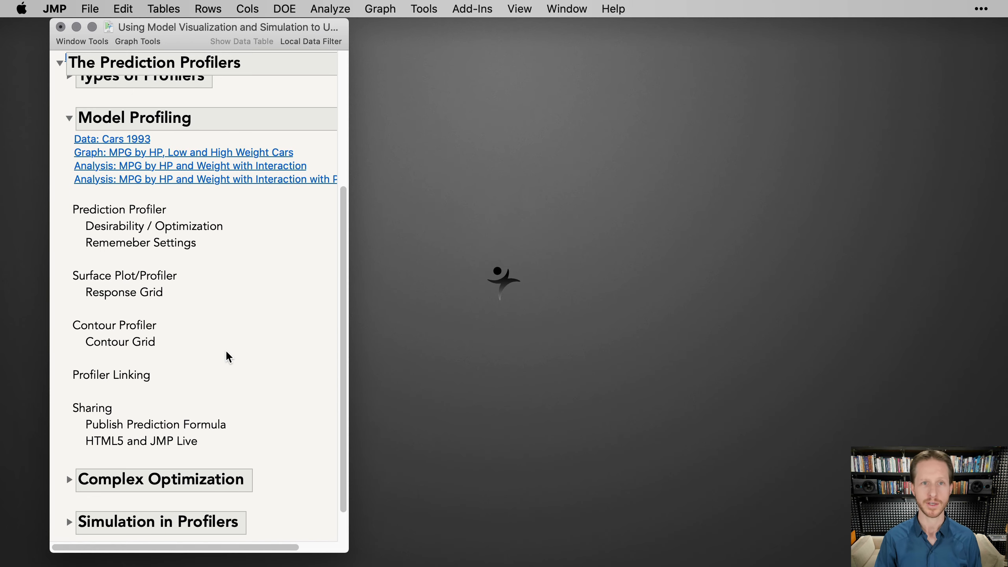
click(69, 118)
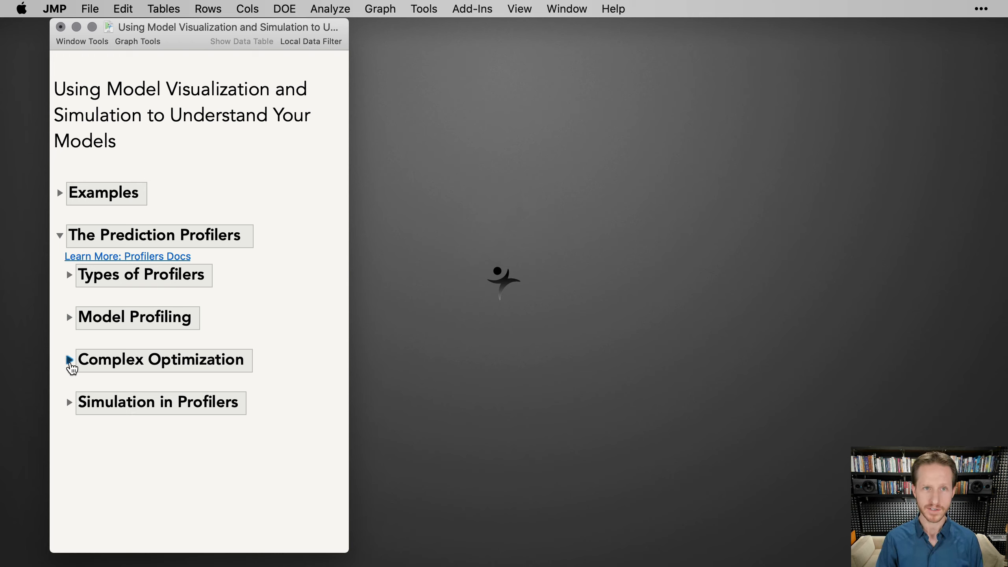
click(69, 360)
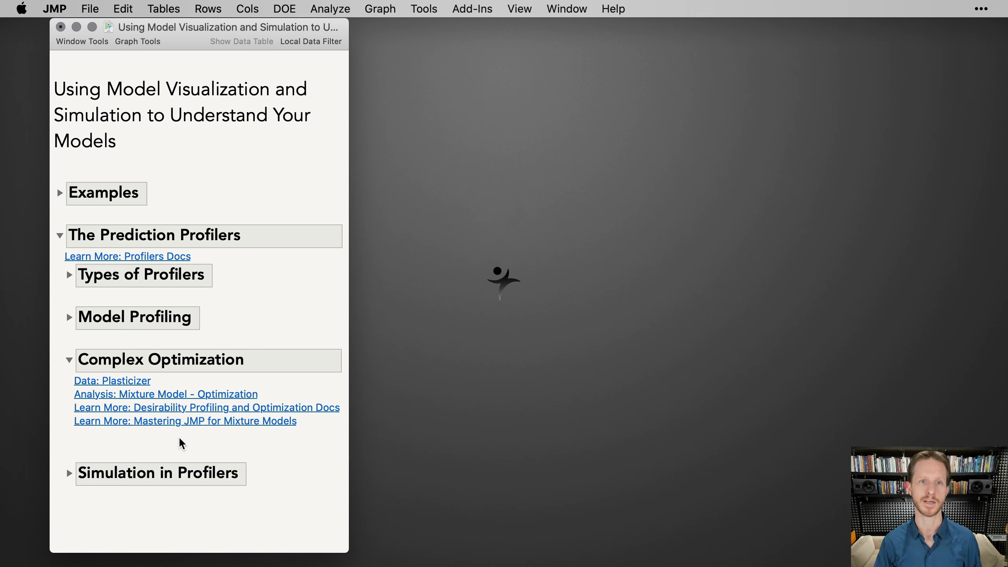
click(123, 385)
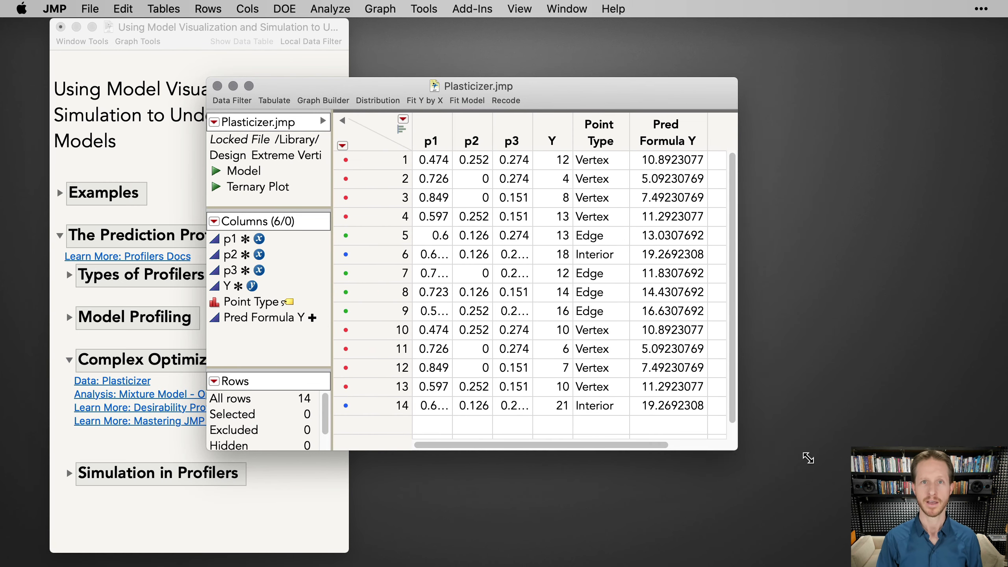
Enlarge the Plasticizer table window and select the mixture columns p1, p2 and p3.
drag(731, 449, 822, 459)
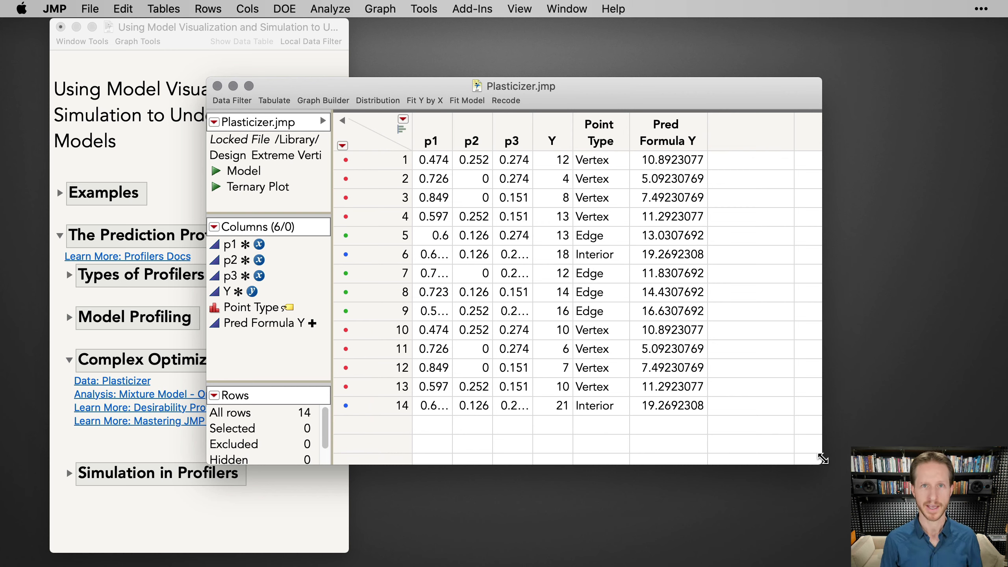
drag(430, 138, 507, 137)
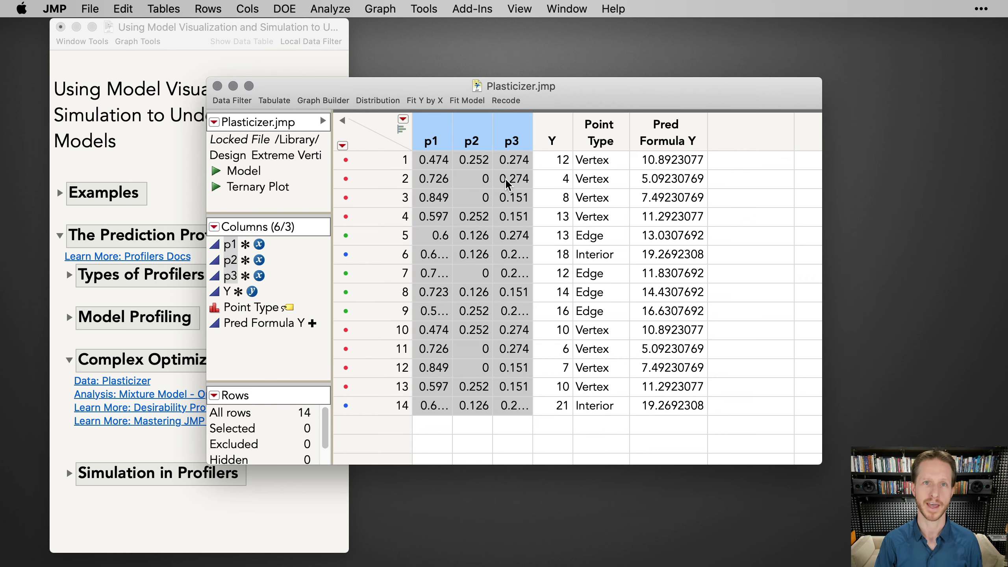
drag(522, 89, 548, 67)
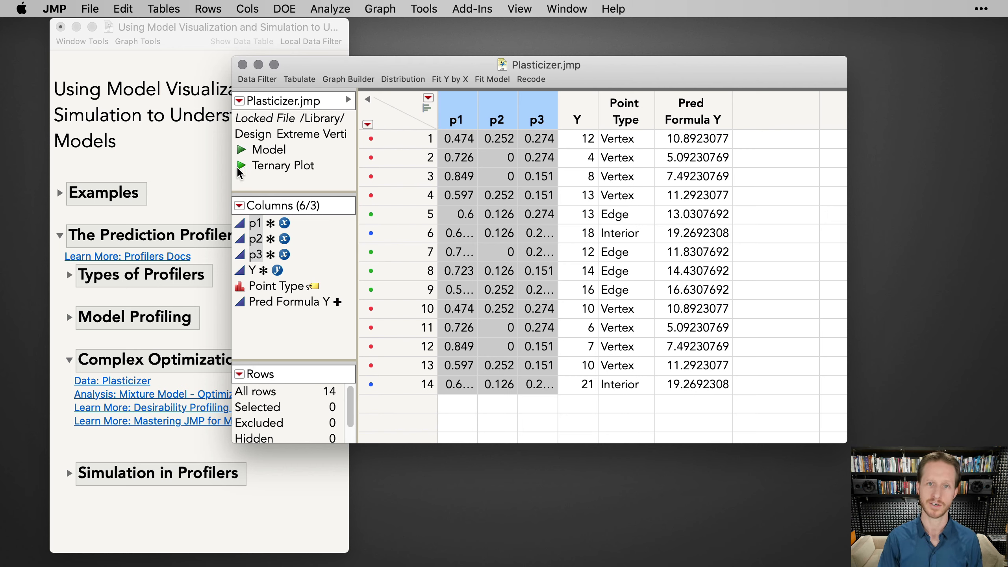
Launch the table's saved Model script and run the mixture model for Y with Minimal Report emphasis.
click(241, 154)
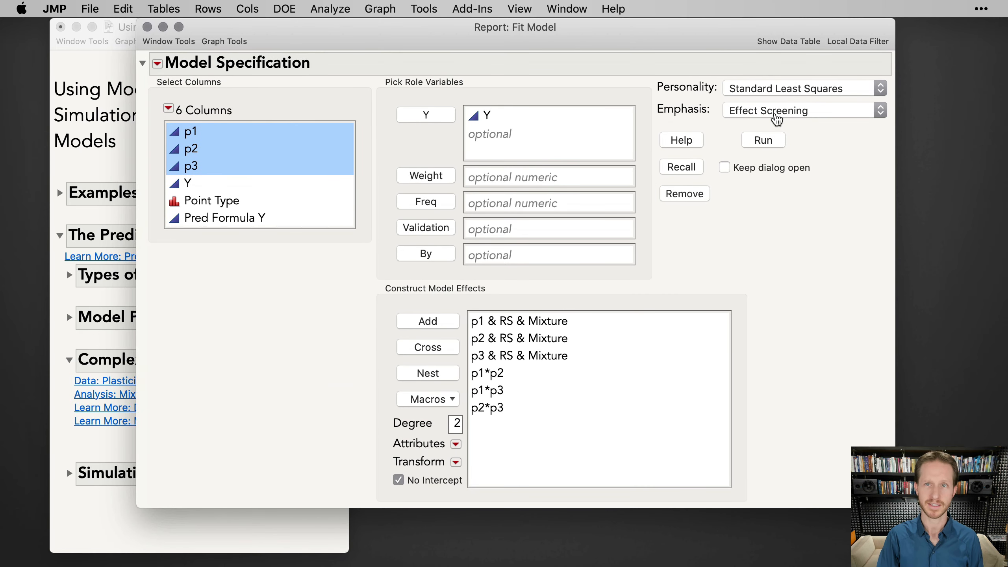
click(773, 115)
click(785, 125)
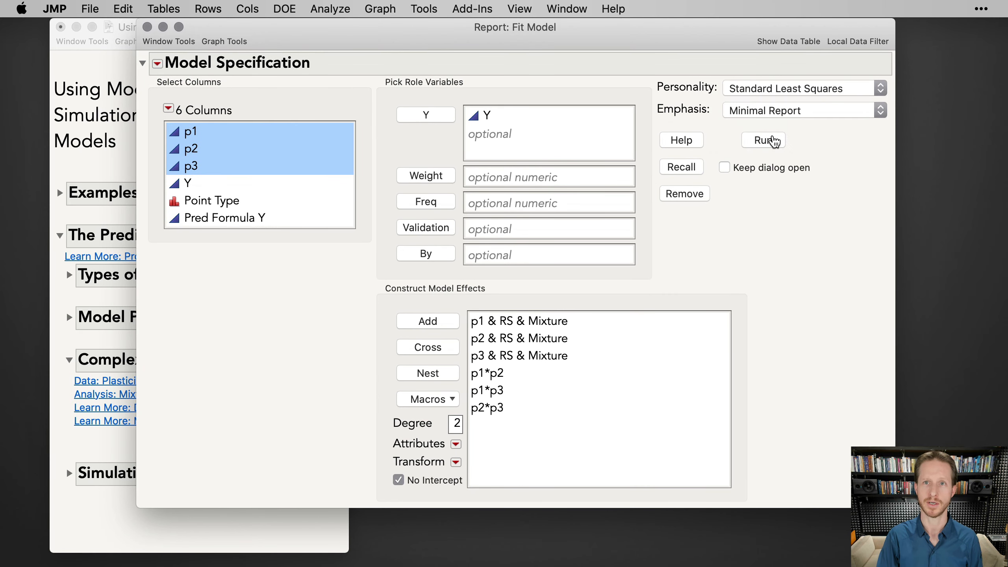
click(764, 140)
Collapse the Effect Summary, Lack Of Fit, Summary of Fit, Analysis of Variance and Parameter Estimates sections.
click(238, 89)
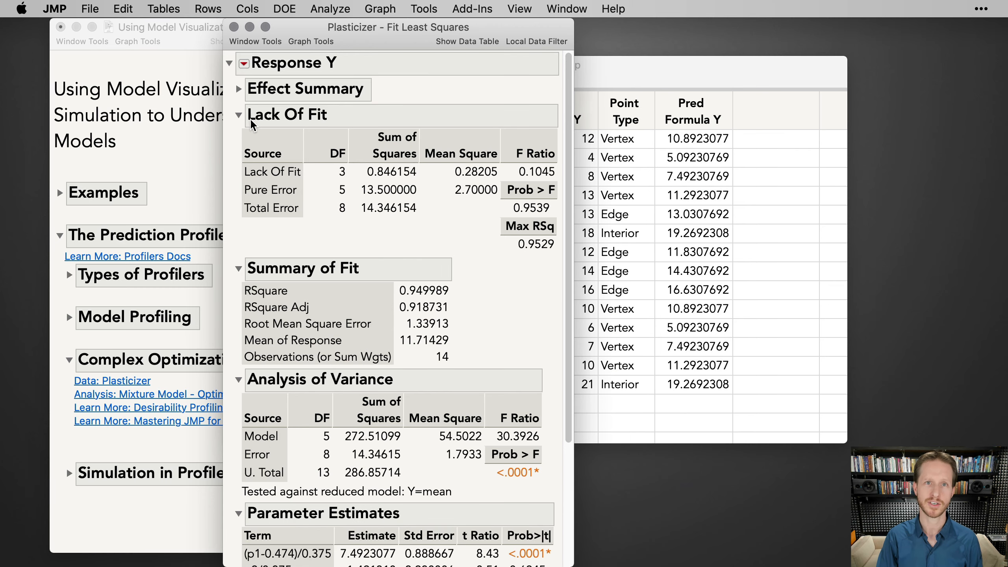
click(239, 115)
click(239, 141)
click(239, 169)
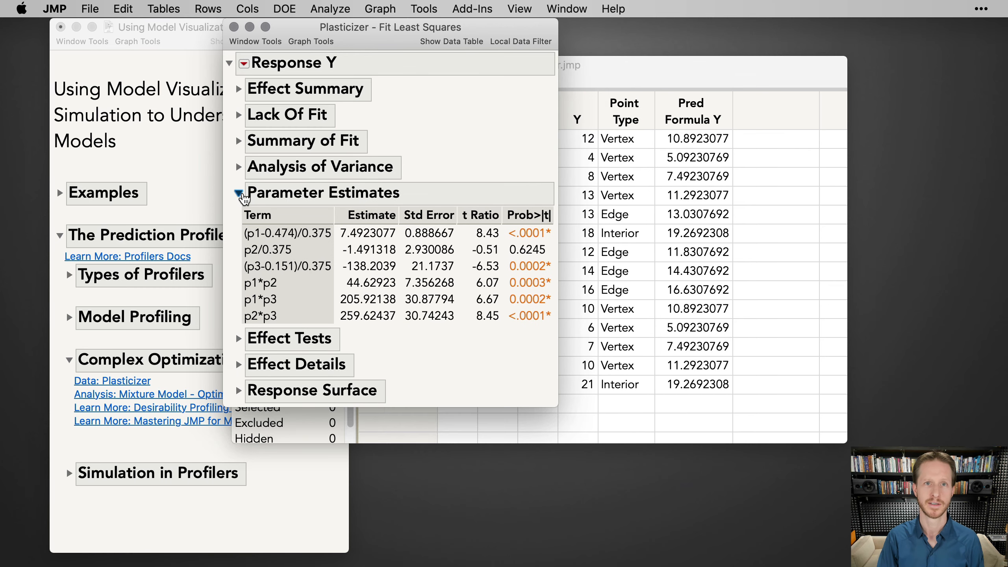
click(238, 194)
Add a Prediction Profiler to the Response Y report and move p2 to about 0.242 and p3 to about 0.184.
click(244, 64)
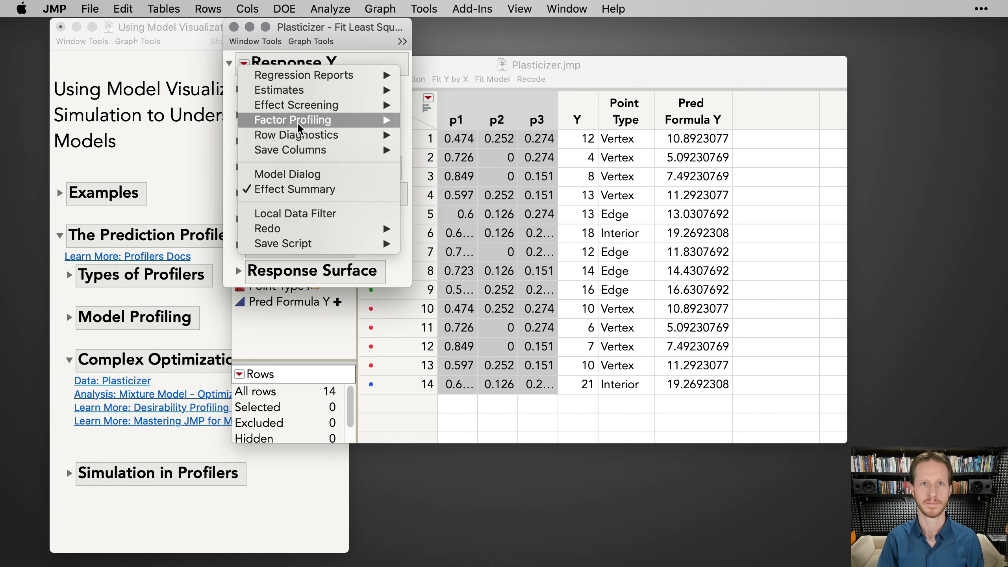
mouse_move(299, 121)
click(464, 123)
drag(509, 338, 538, 347)
drag(610, 354, 572, 372)
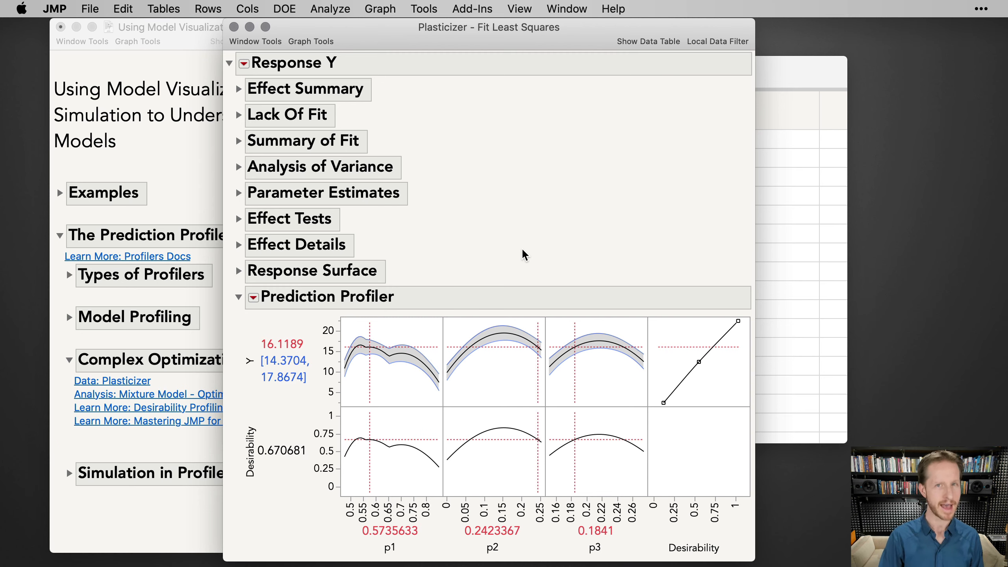
Enlarge the Prediction Profiler plots and reposition the Plasticizer report window.
drag(441, 405, 497, 457)
drag(595, 36, 538, 36)
scroll(329, 308, down, 5)
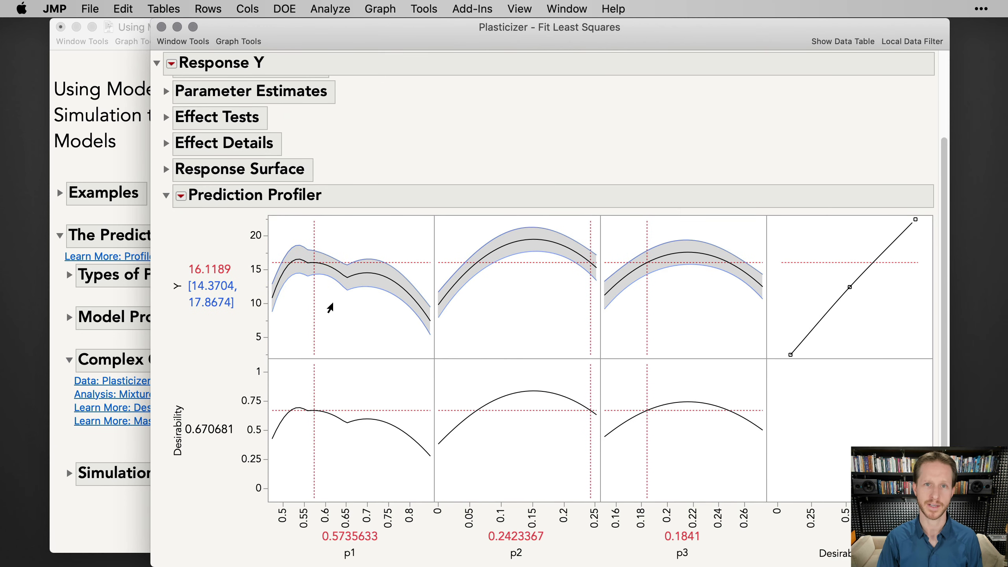
Vary the mixture factors in the Prediction Profiler, finishing at about 0.6914 for p1, 0.1576 for p2 and 0.151 for p3.
drag(342, 294, 403, 314)
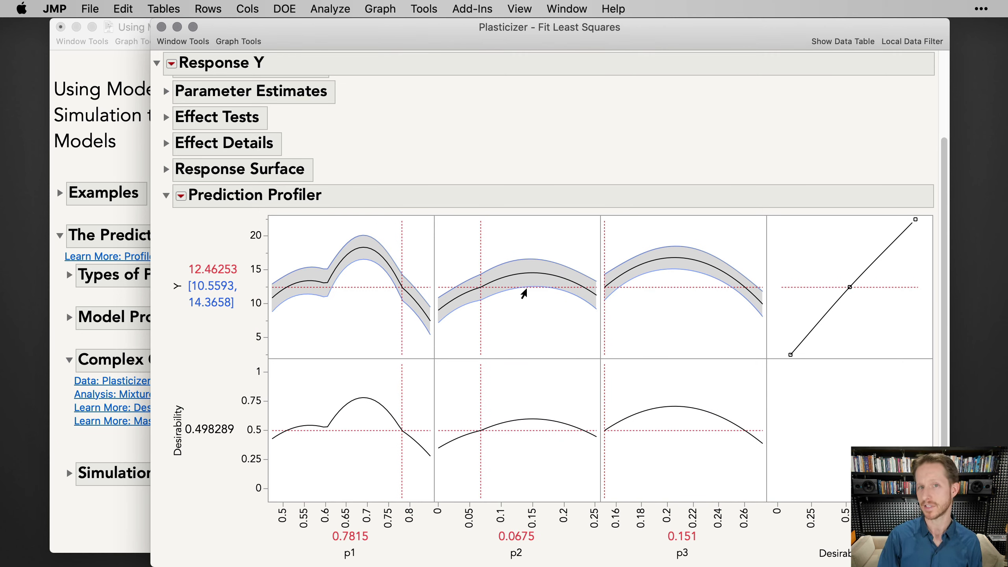
drag(488, 289, 557, 284)
mouse_move(616, 264)
mouse_down()
mouse_move(707, 279)
mouse_move(619, 271)
mouse_up()
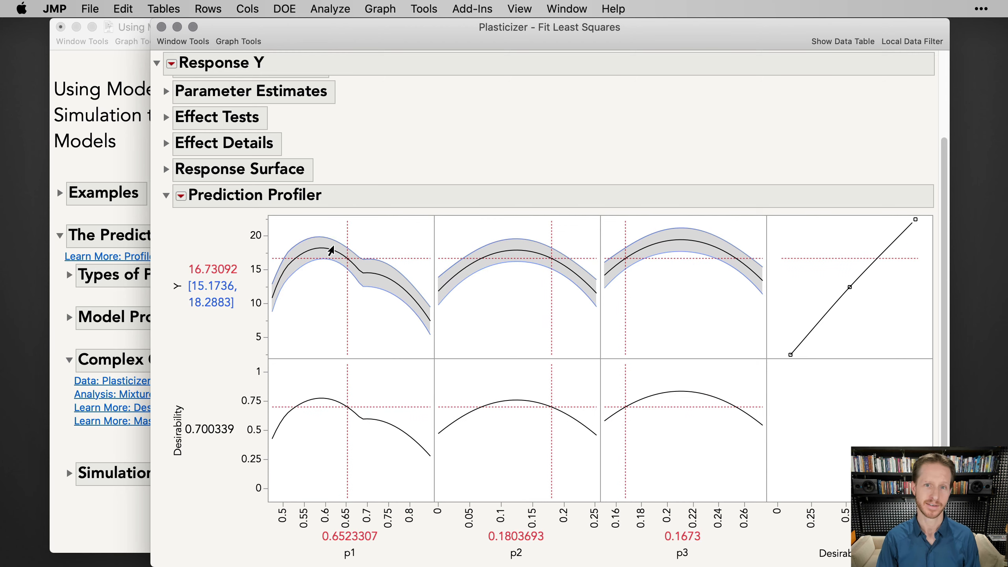
drag(333, 252, 400, 293)
drag(519, 288, 537, 286)
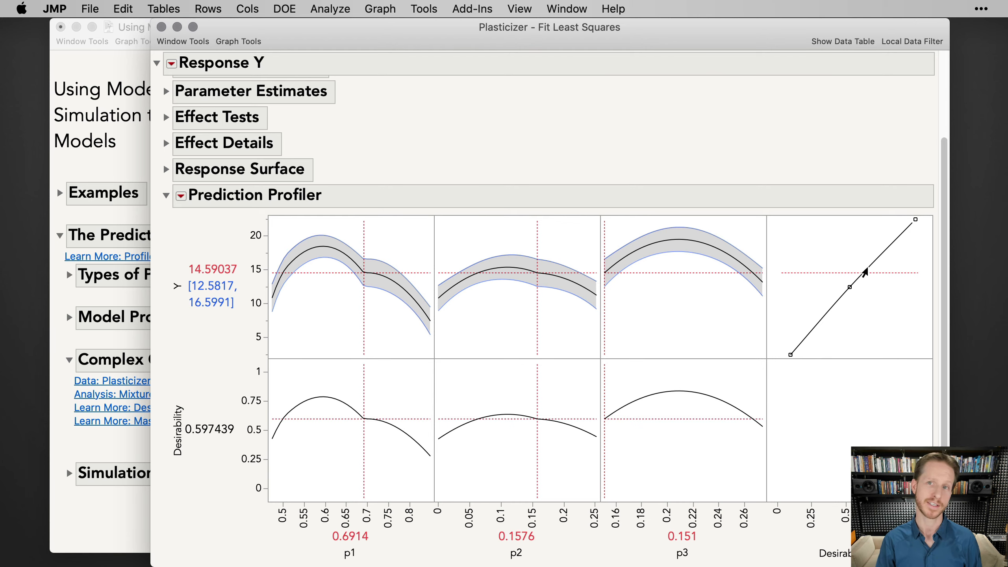
Maximize the desirability of response Y for the plasticizer mixture model.
mouse_move(569, 27)
mouse_down()
mouse_move(670, 278)
mouse_move(666, 368)
mouse_move(625, 140)
mouse_move(568, 29)
mouse_up()
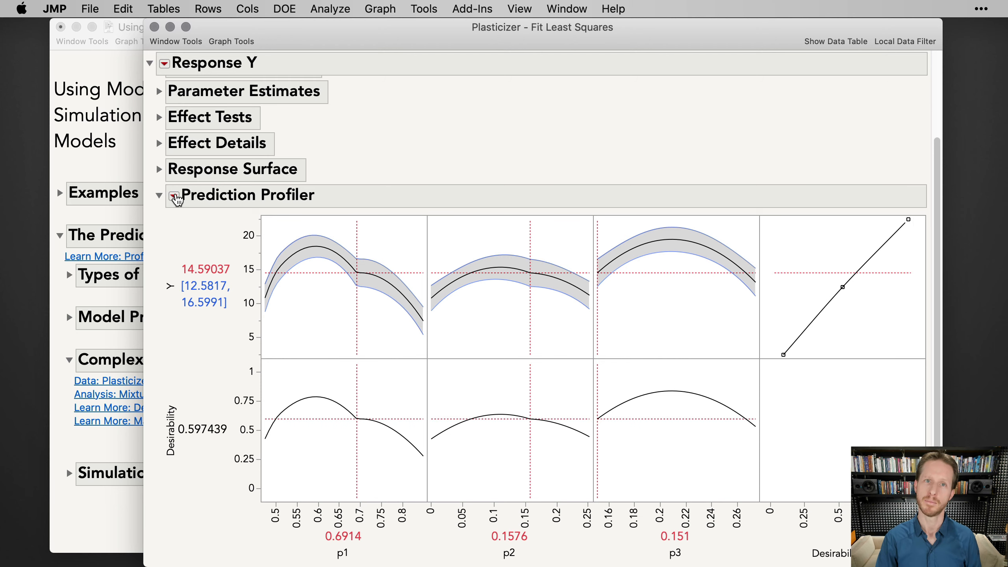
click(174, 197)
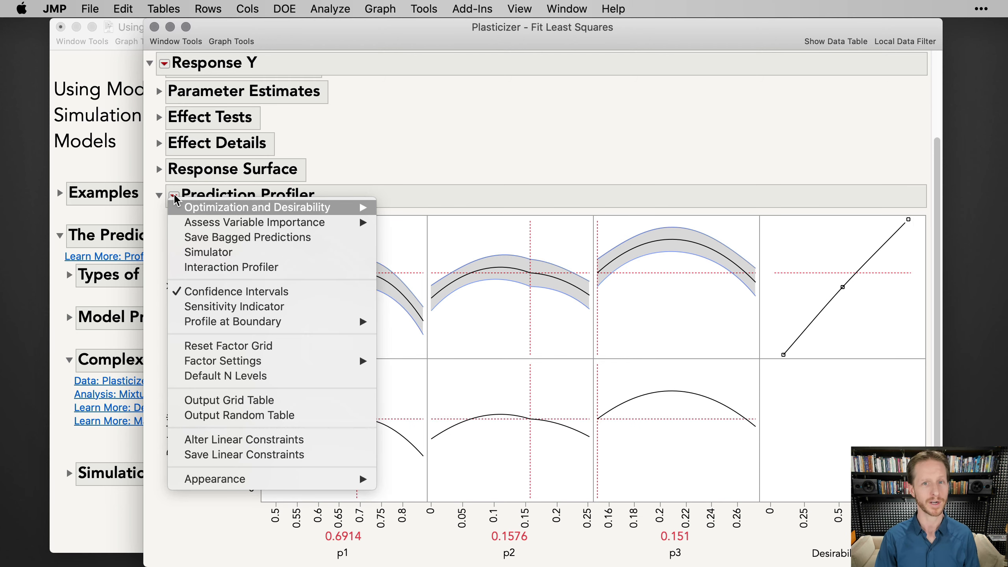
mouse_move(299, 212)
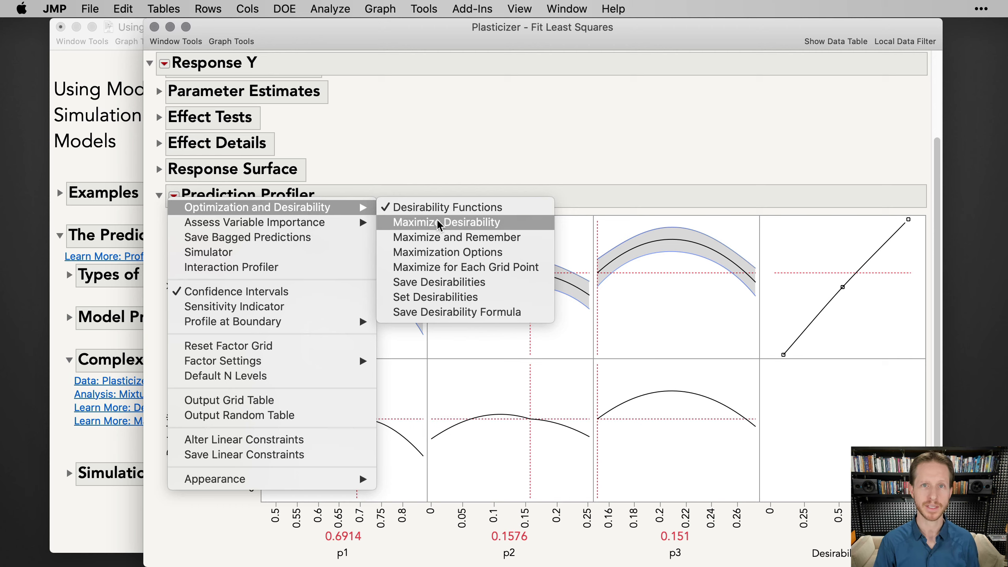
click(442, 228)
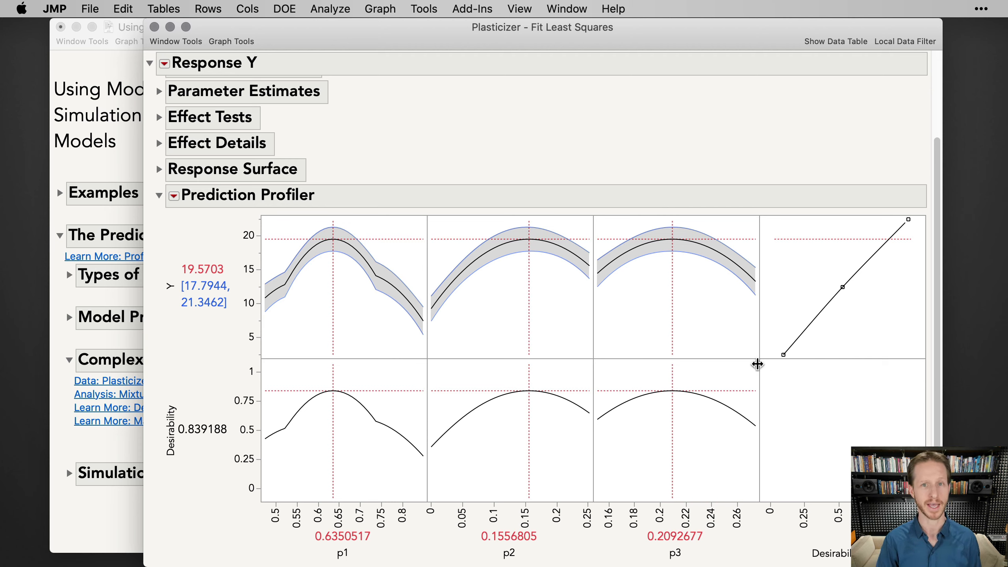
Move p3 to about 0.178 in the Prediction Profiler and set p1 to 0.5.
drag(678, 261, 627, 294)
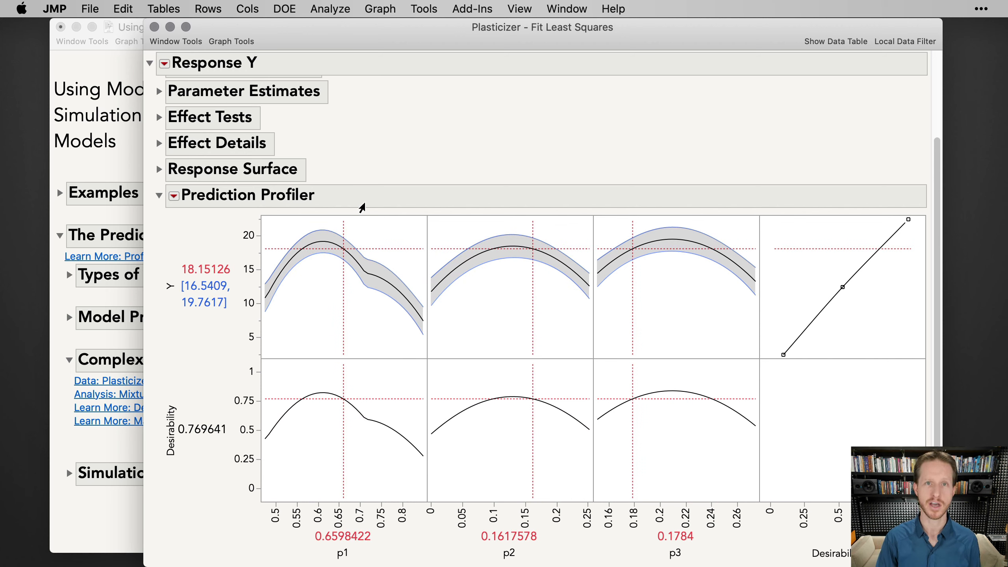
drag(344, 310, 278, 286)
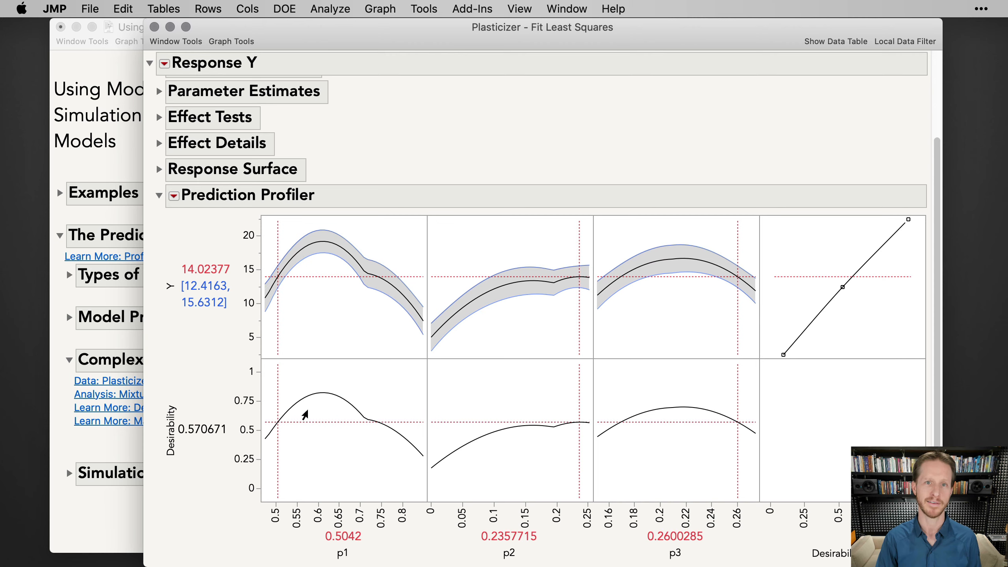
click(346, 534)
text(.)
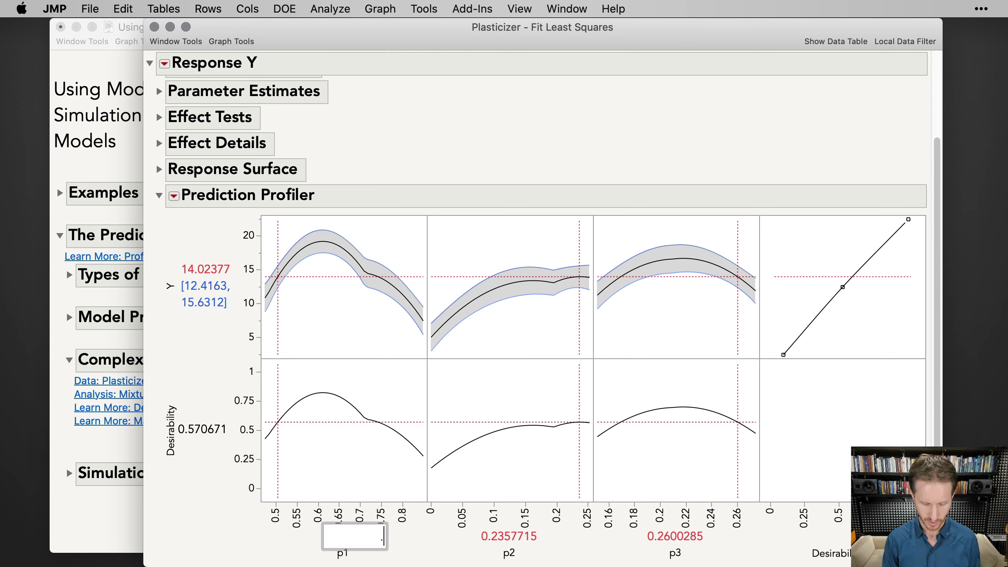
text(5)
key(Return)
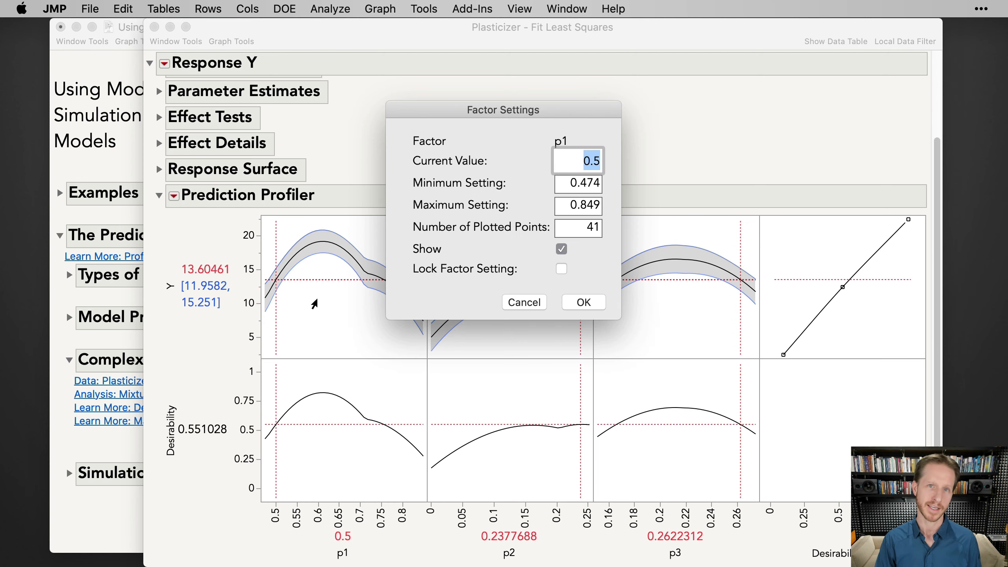
Lock the p1 factor setting at 0.5 and maximize the desirability over the remaining mixture factors.
alt+click(312, 301)
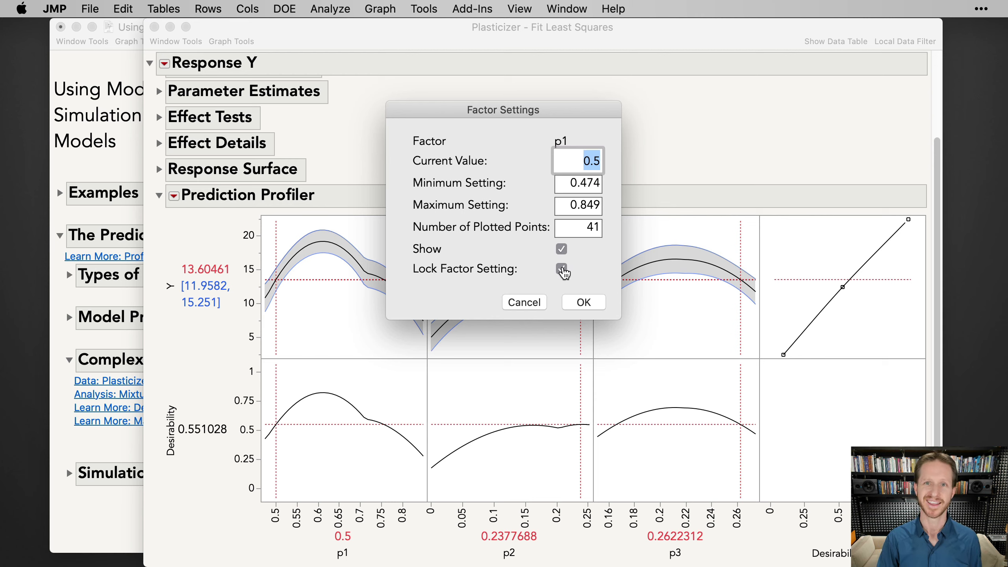
click(564, 272)
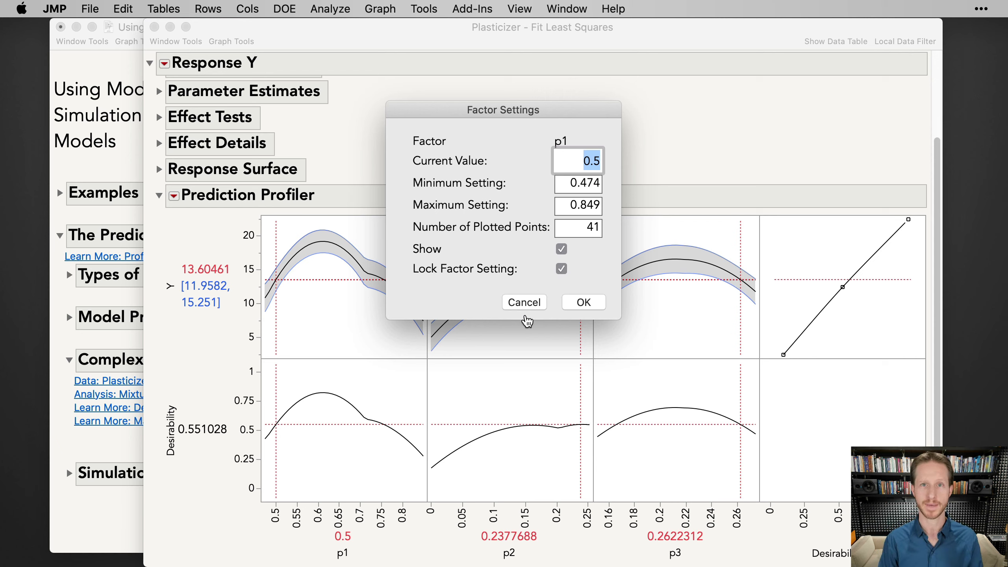
click(597, 312)
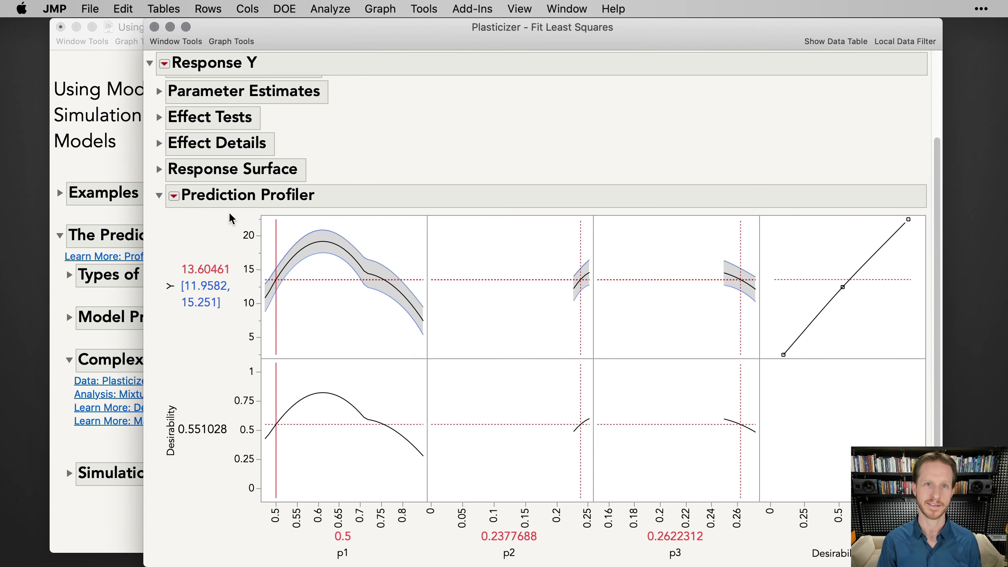
click(174, 196)
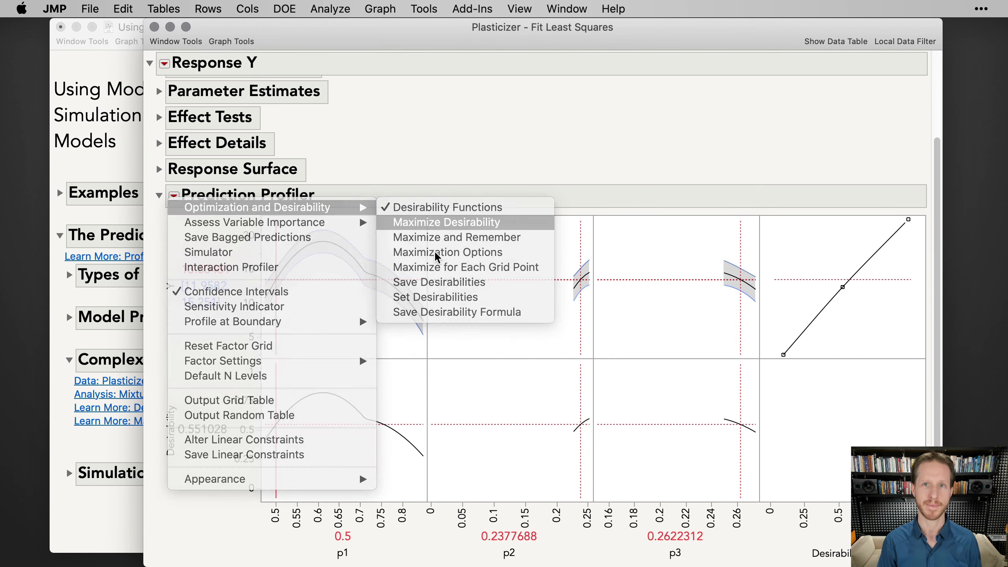
click(441, 221)
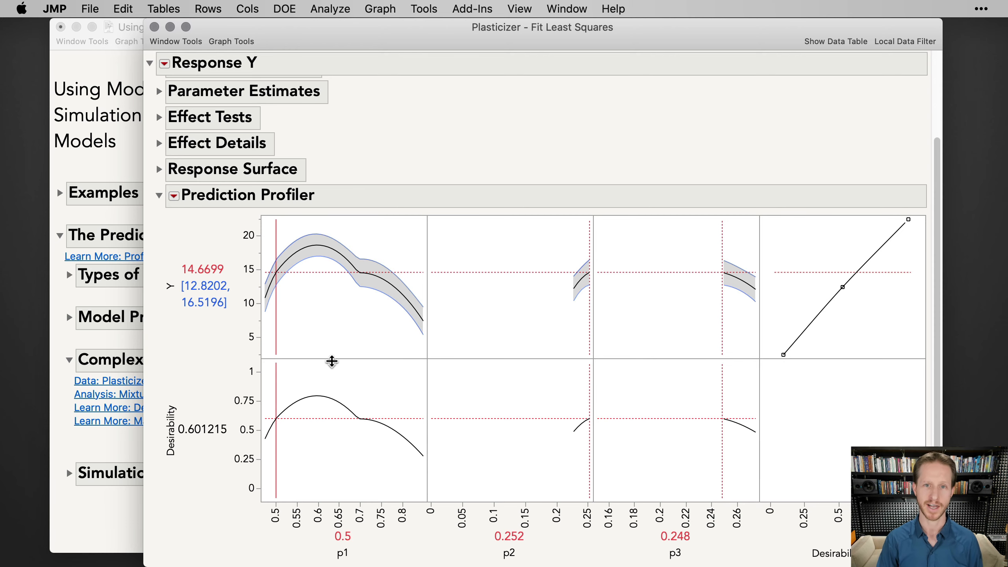
Close the Plasticizer report and data table, and expand Simulation in Profilers in the journal in place of Complex Optimization.
click(154, 27)
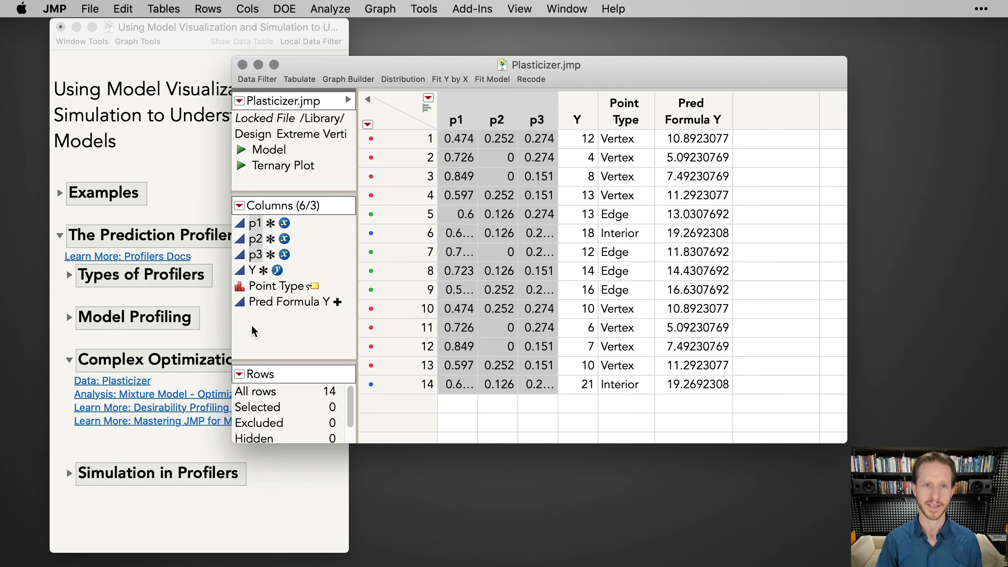
click(240, 63)
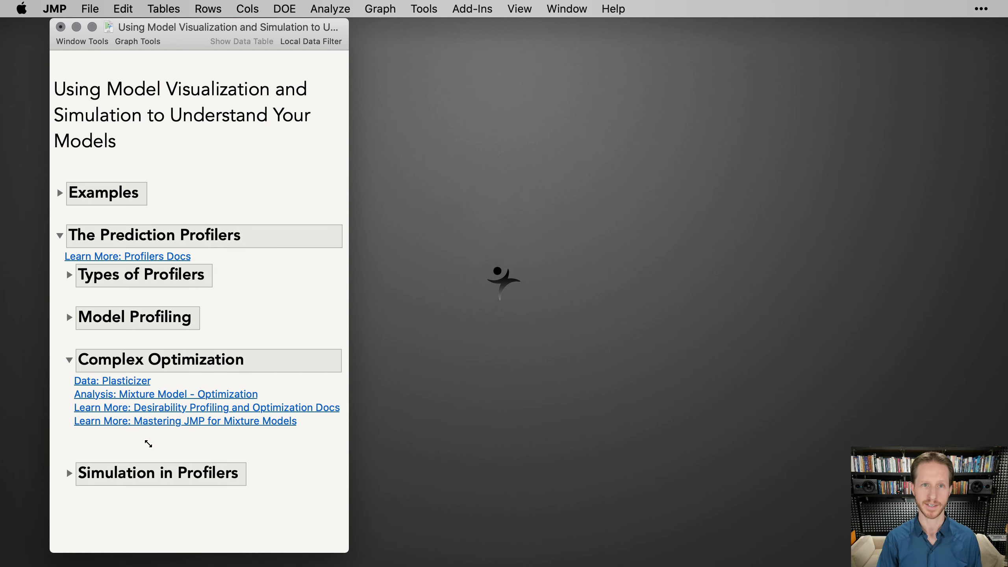
click(69, 361)
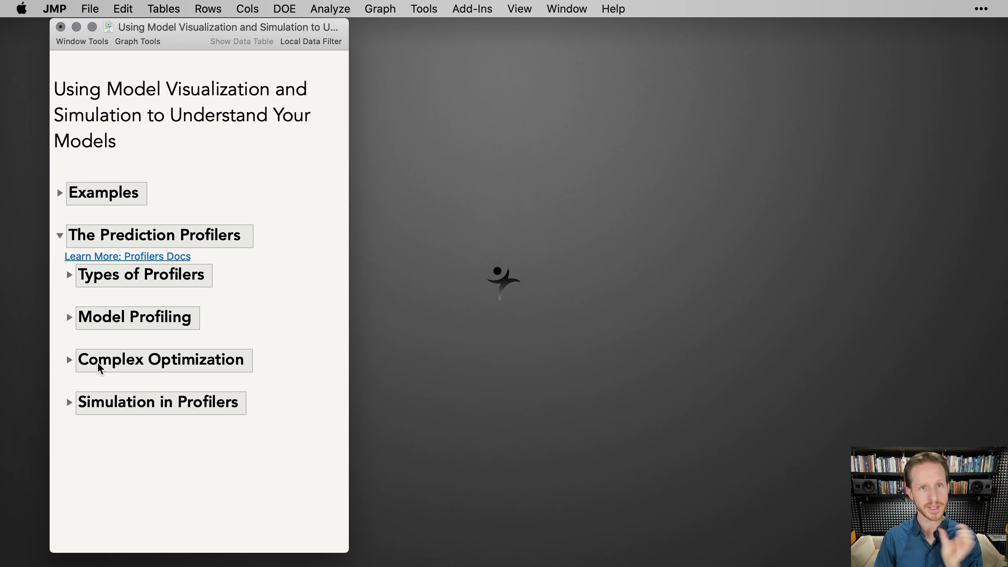
click(69, 403)
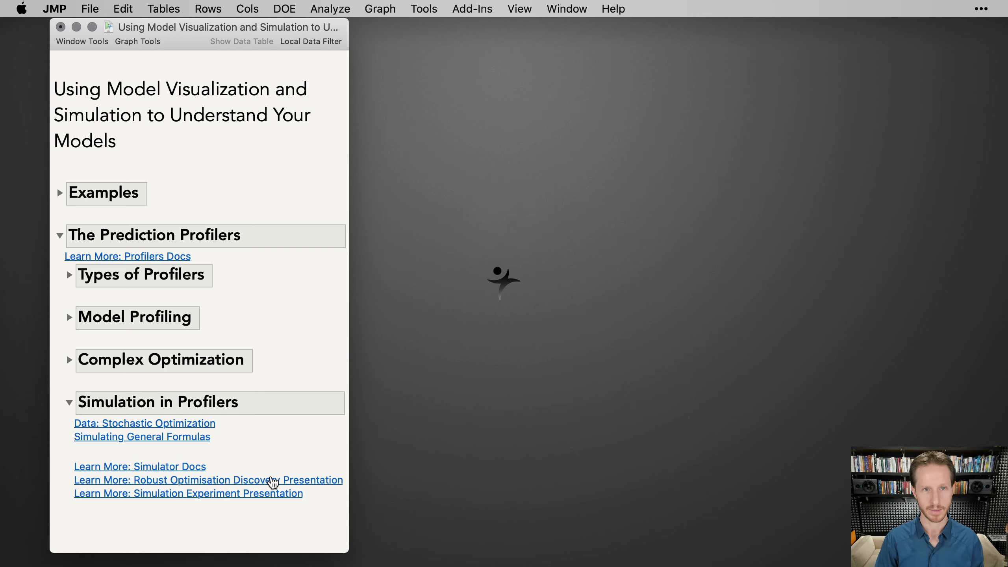
View the Simulator documentation page in Chrome, close it, and return to the JMP journal.
click(182, 468)
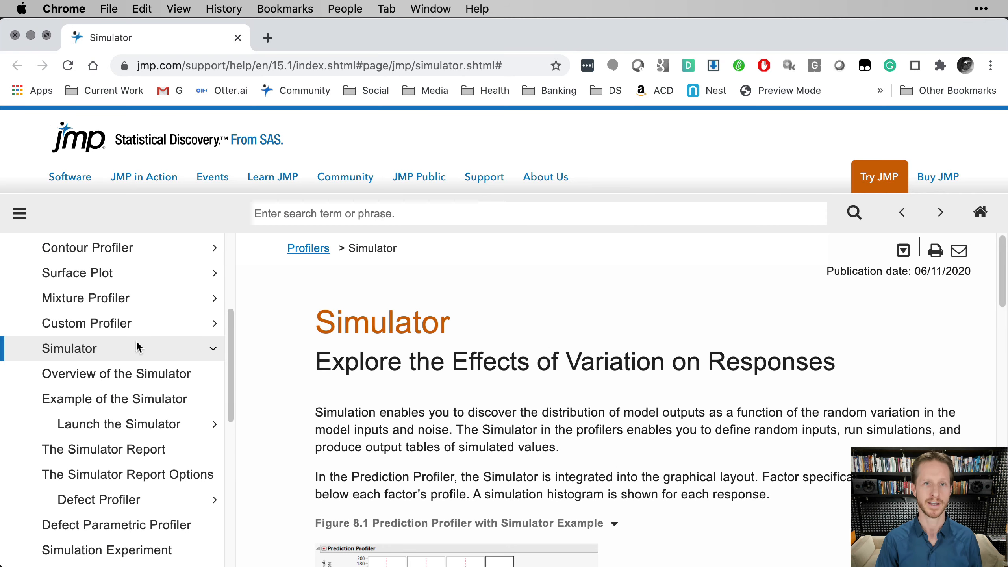
key(super+w)
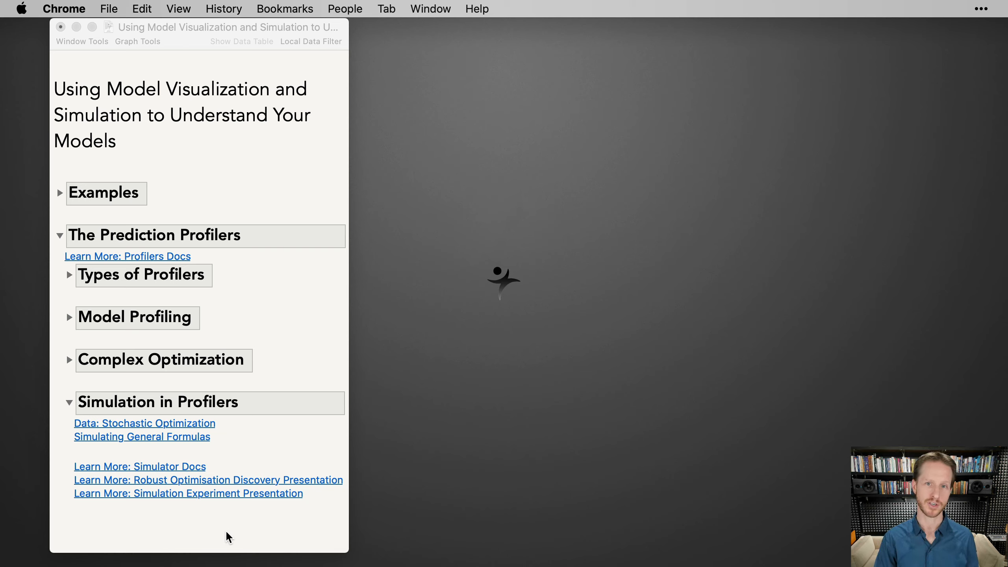
click(197, 519)
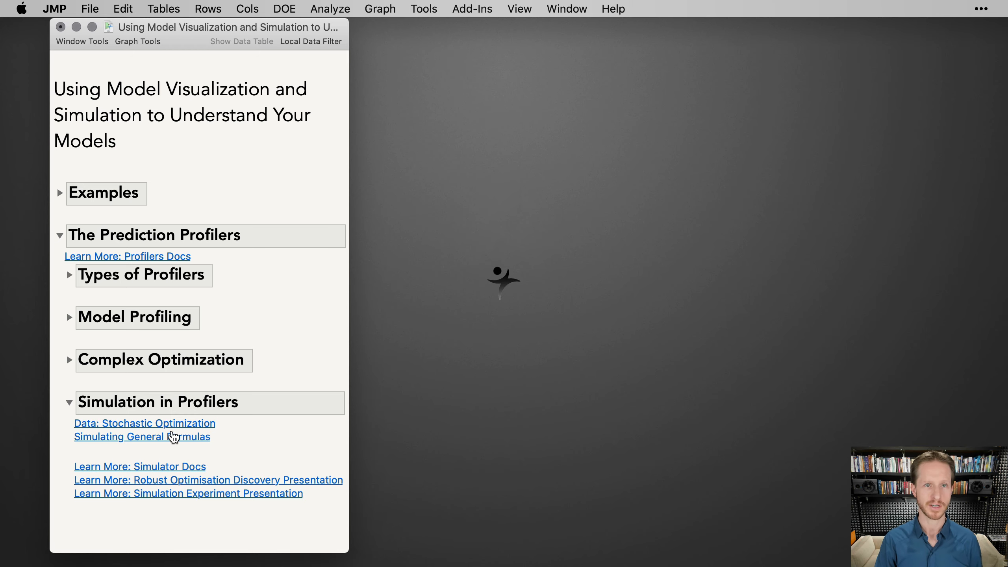
Open the Stochastic Optimization data table, reposition its window, and select the Yield column.
click(189, 422)
drag(568, 73, 628, 71)
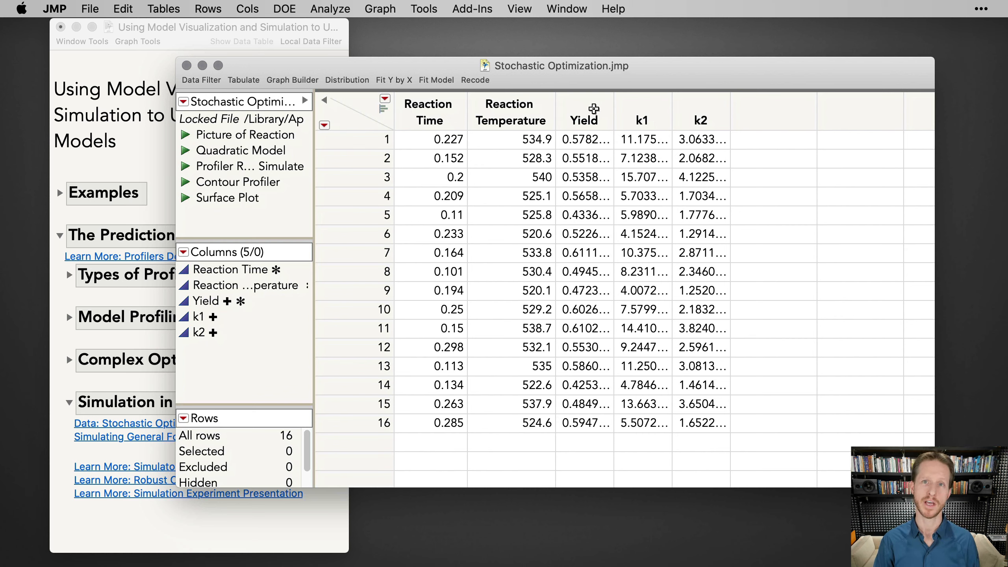
click(594, 122)
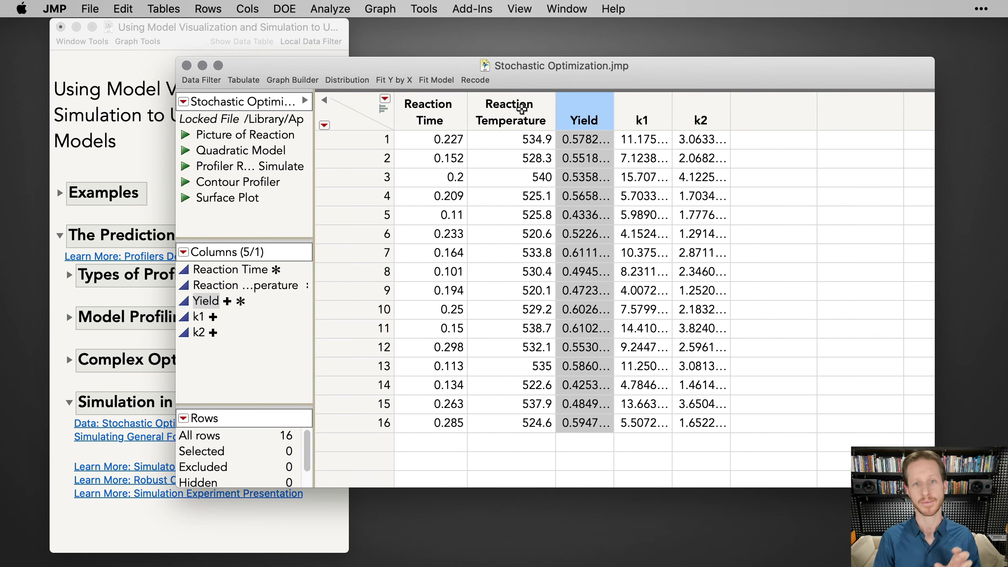
View the table's saved Picture of Reaction diagram and close it.
click(185, 135)
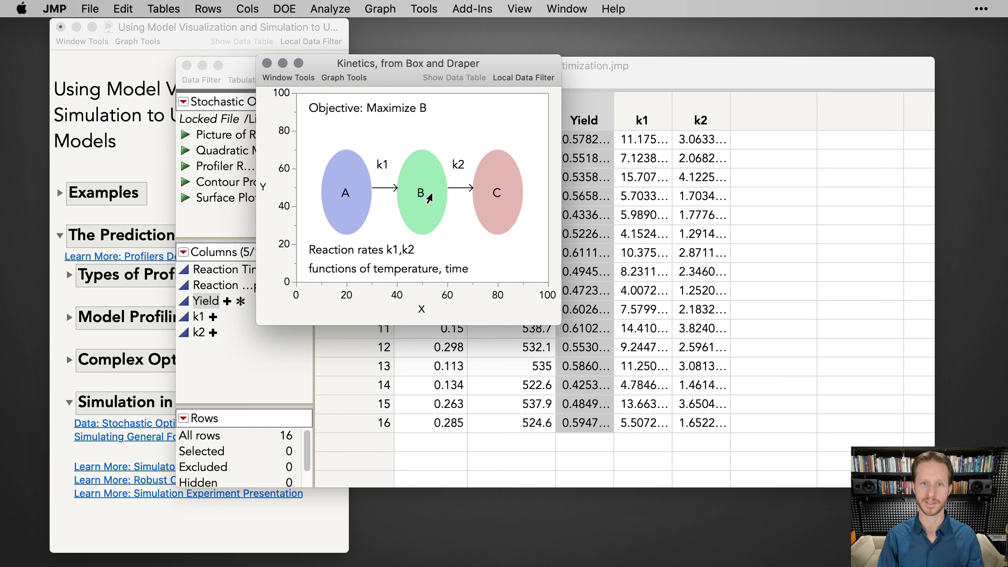
click(266, 64)
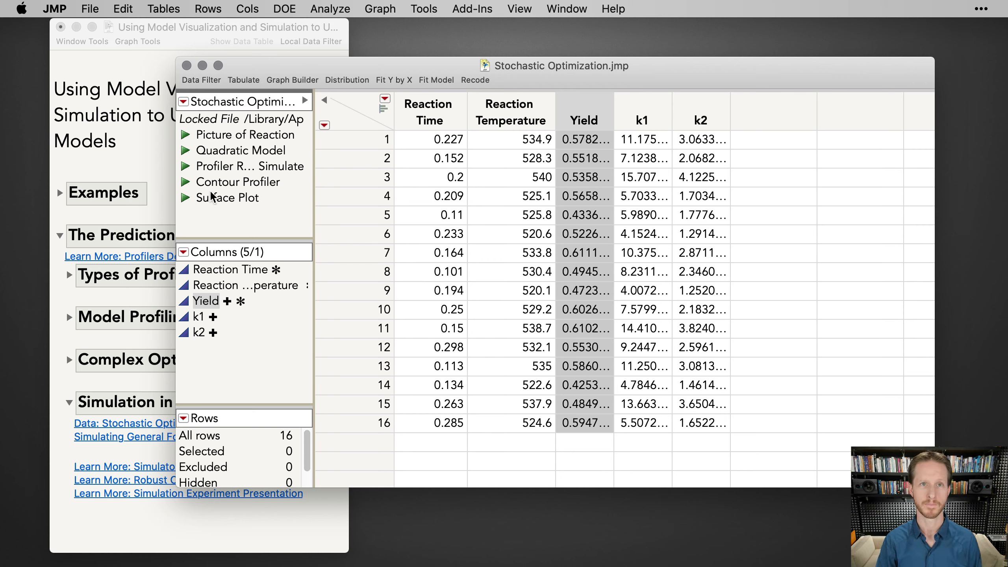
Run the table's saved profiler script for simulating Yield, and minimize the data table behind the report.
click(185, 167)
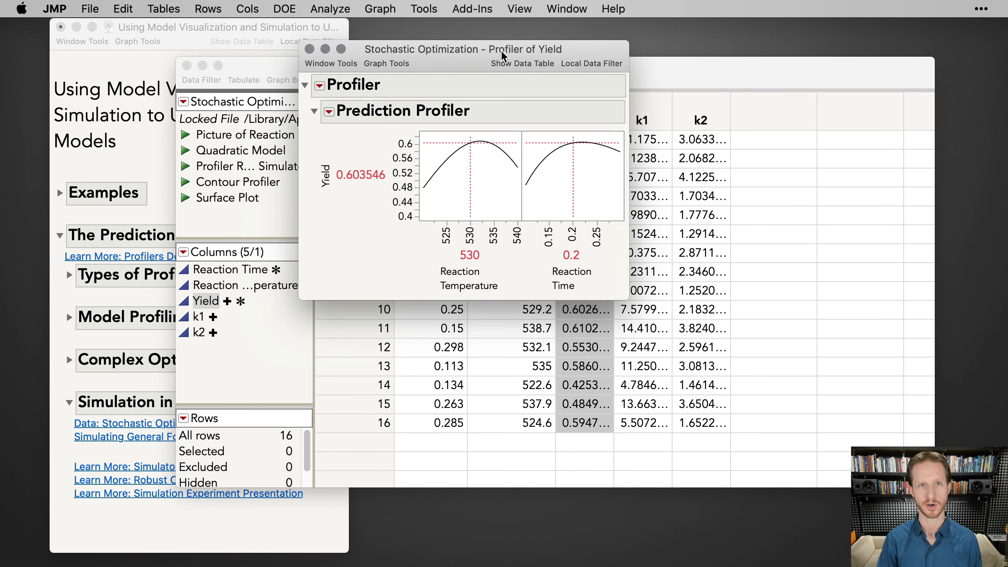
click(202, 65)
drag(487, 61, 331, 55)
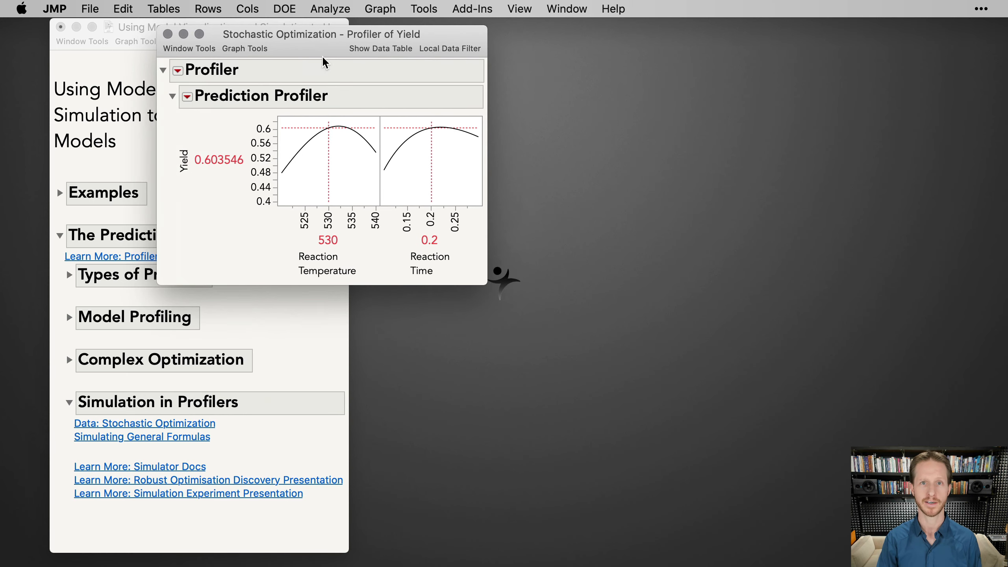
Enlarge the Yield Prediction Profiler plots and move the report window clear of the journal's section headings.
drag(373, 204, 508, 249)
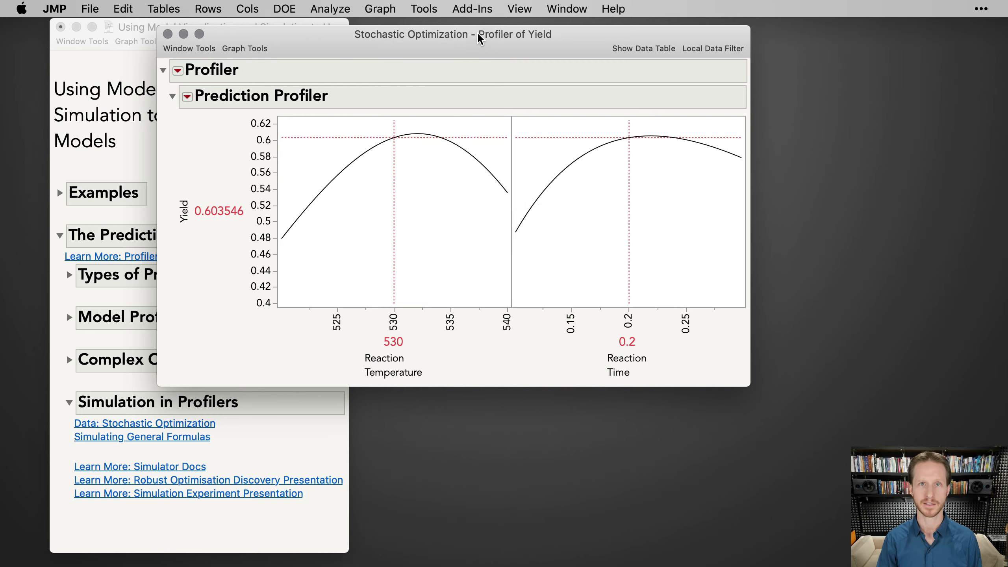
drag(480, 31, 493, 48)
drag(563, 45, 634, 51)
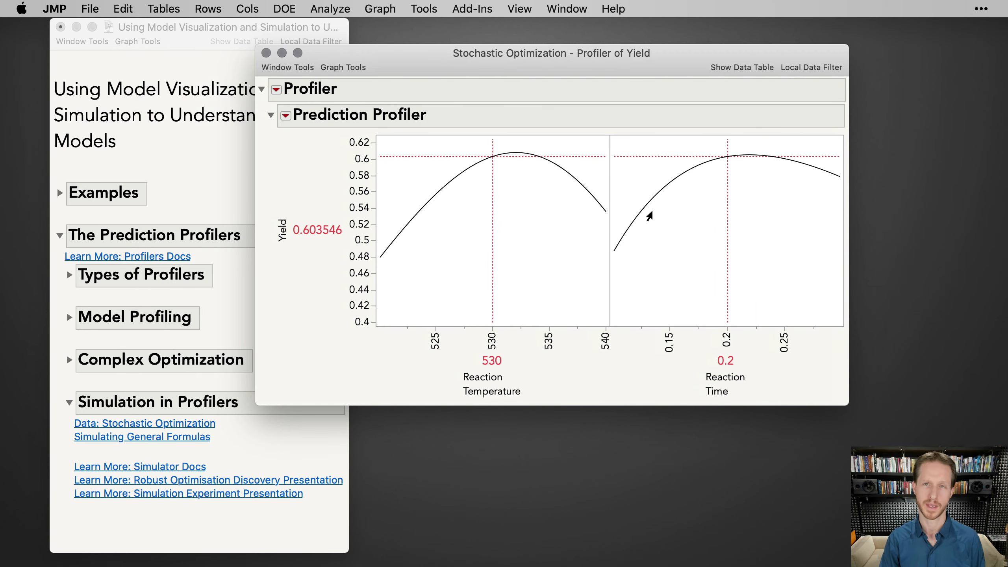
Set the reaction time to about 0.2131 and sweep the reaction temperature from about 520.7 up to 540 in the profiler.
drag(519, 170, 383, 280)
drag(721, 291, 740, 264)
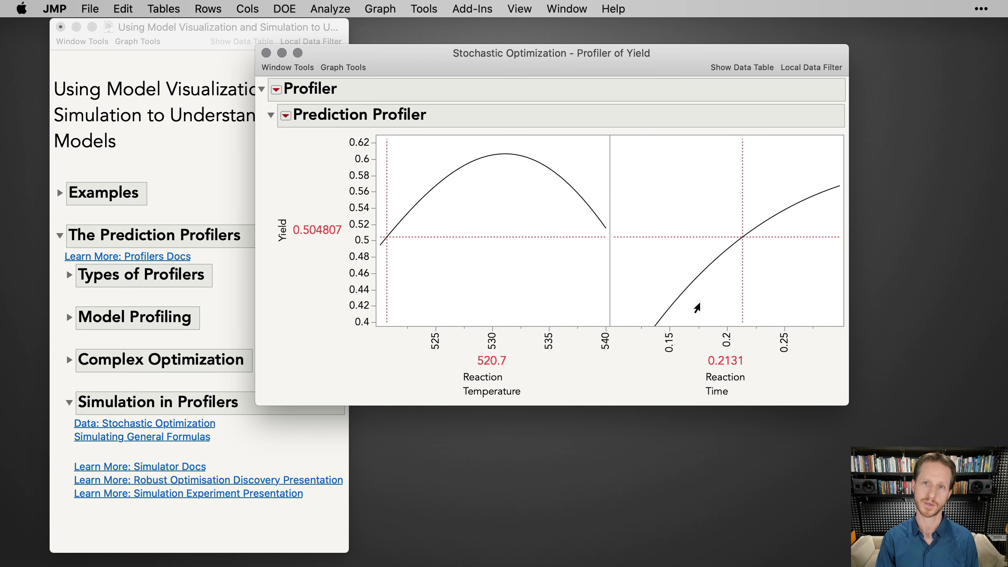
drag(398, 234, 491, 188)
drag(387, 239, 608, 238)
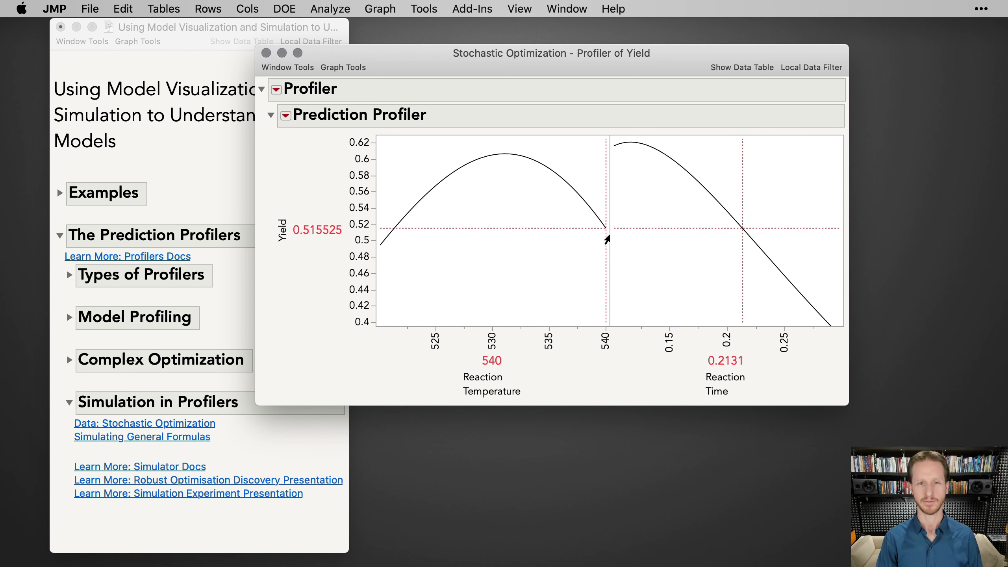
drag(607, 239, 623, 252)
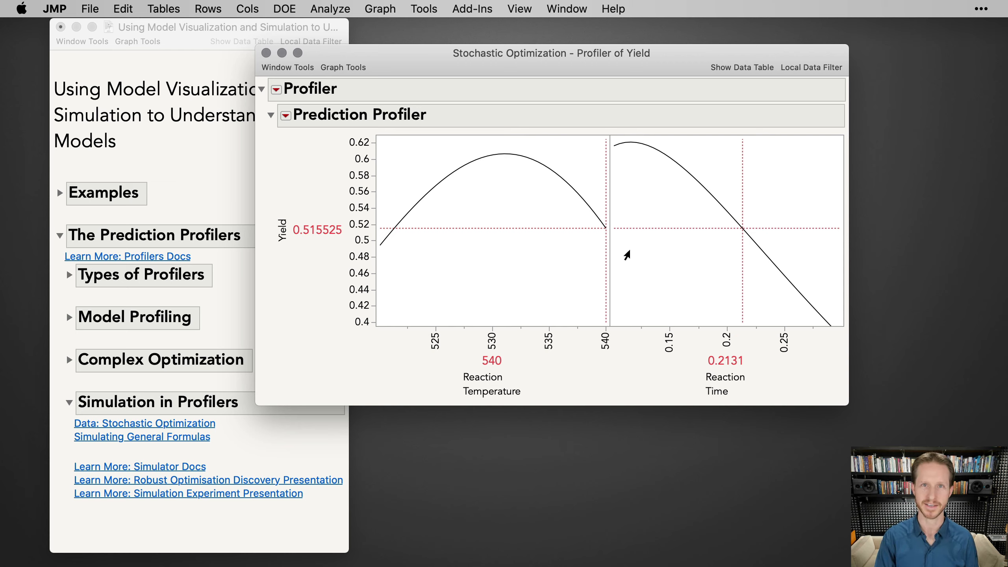
Move the profiler's reaction temperature to about 530.49 and its reaction time to about 0.2244.
drag(626, 255, 498, 274)
drag(727, 202, 735, 305)
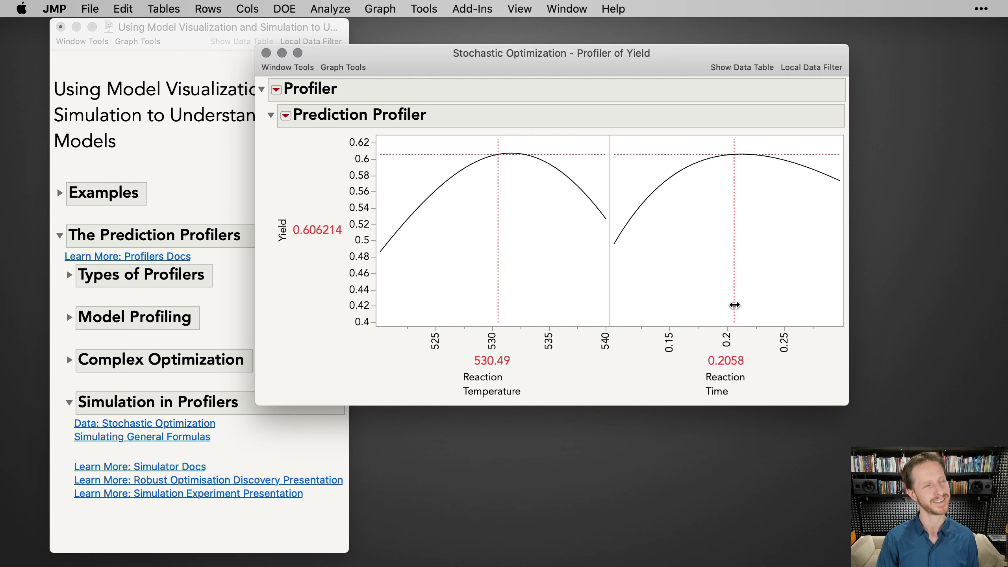
drag(734, 305, 755, 312)
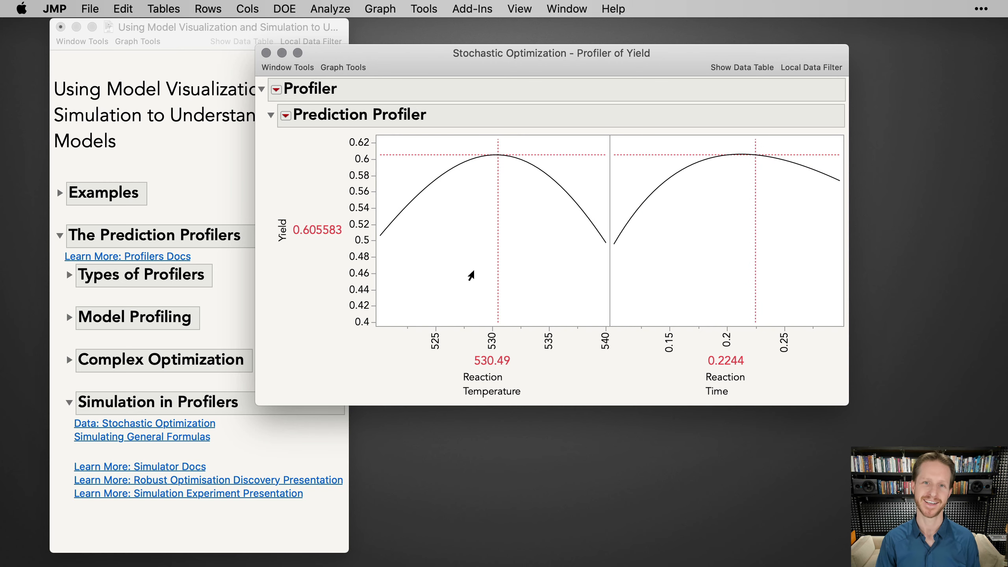
Raise the profiler's reaction temperature to 540 and lower its reaction time to about 0.101.
drag(470, 277, 628, 292)
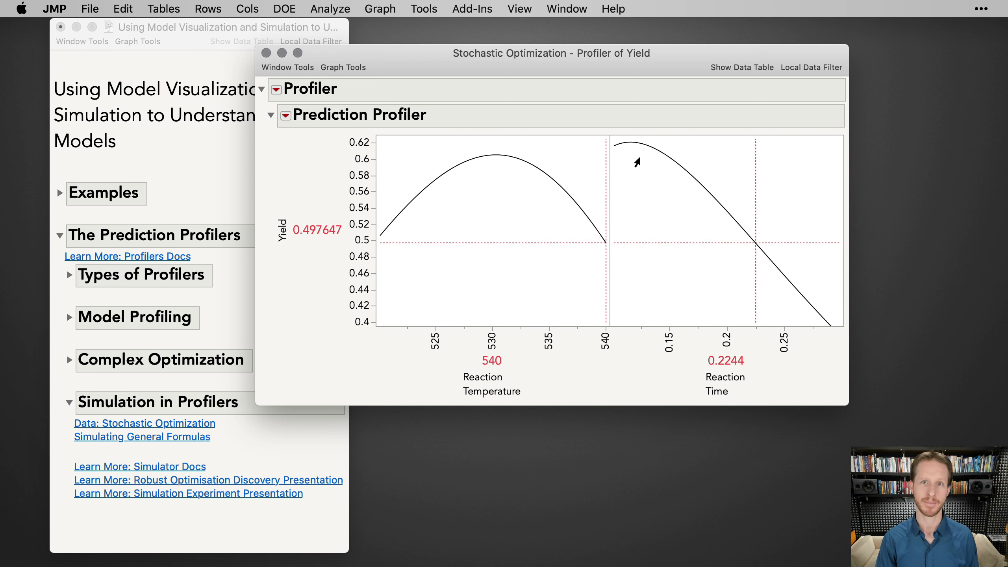
drag(638, 160, 608, 170)
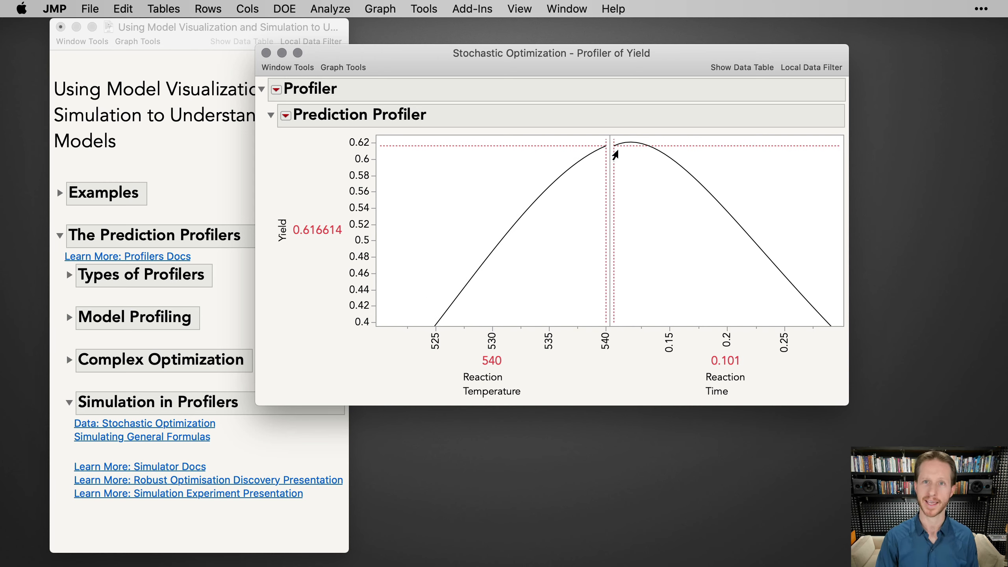
click(619, 153)
Try a lower reaction temperature of about 526.87 with a longer reaction time of about 0.2907.
drag(612, 154, 826, 242)
drag(533, 195, 457, 164)
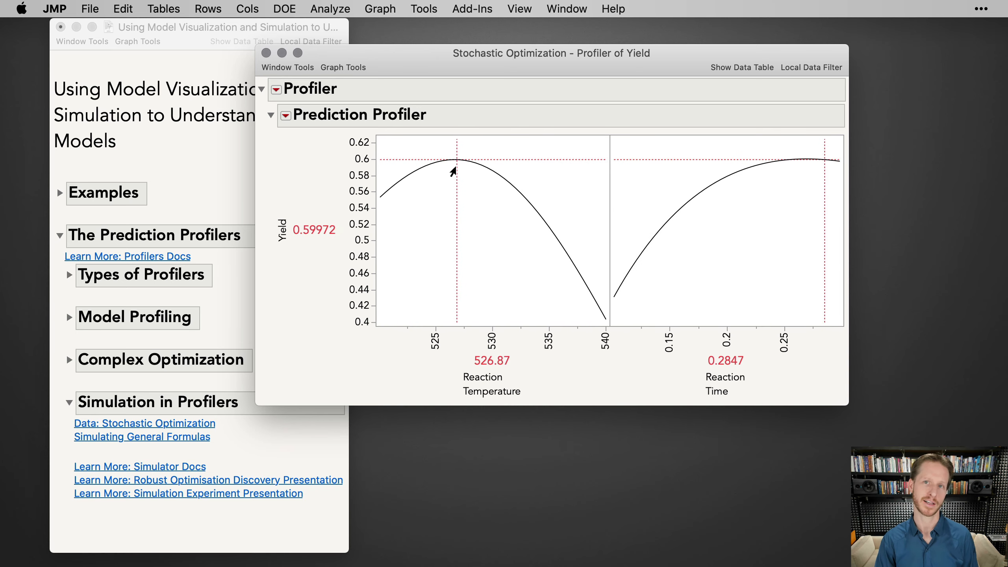
drag(786, 174, 734, 187)
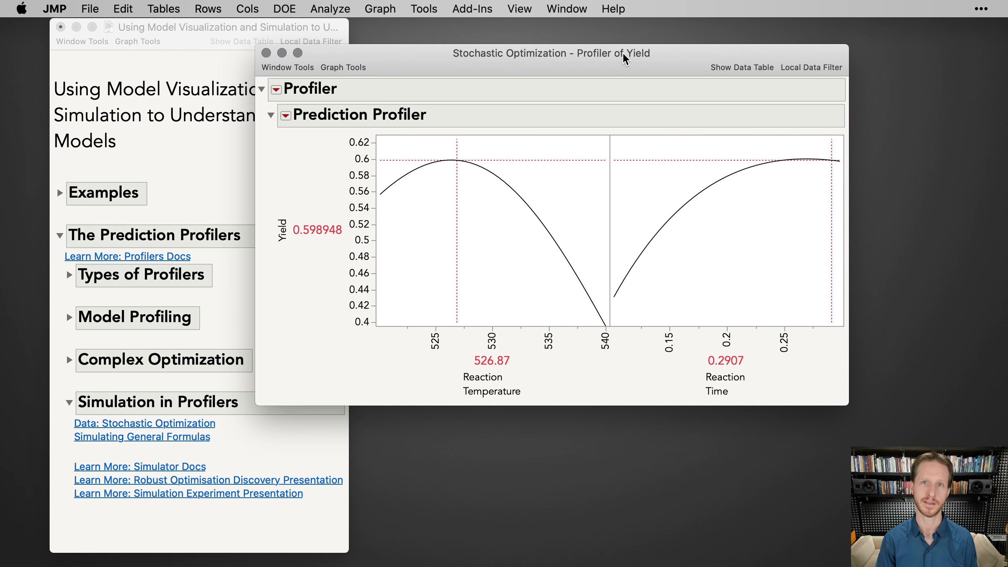
Find the factor settings that give the highest yield by running Maximize Desirability on the prediction profiler.
drag(626, 58, 645, 38)
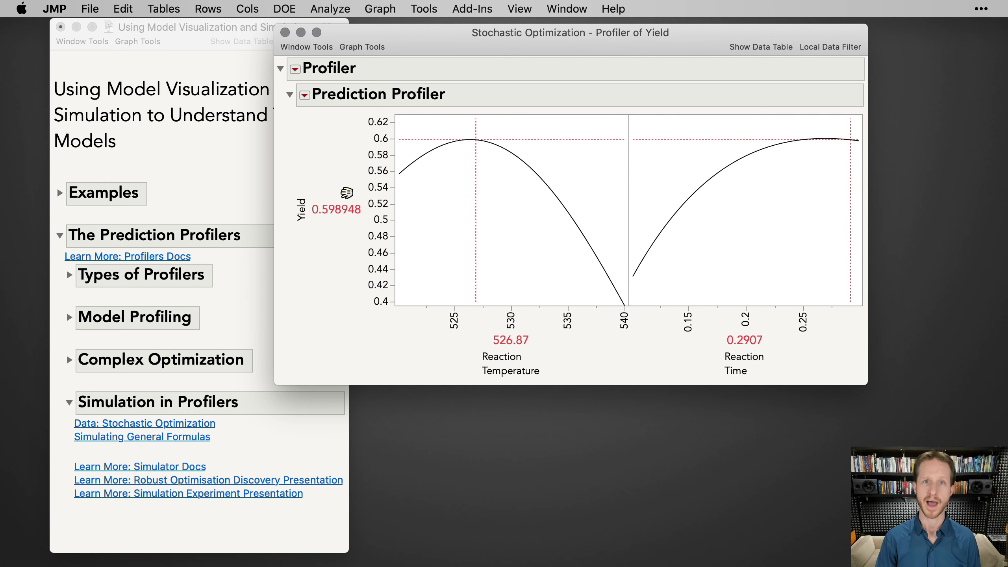
click(304, 95)
mouse_move(326, 113)
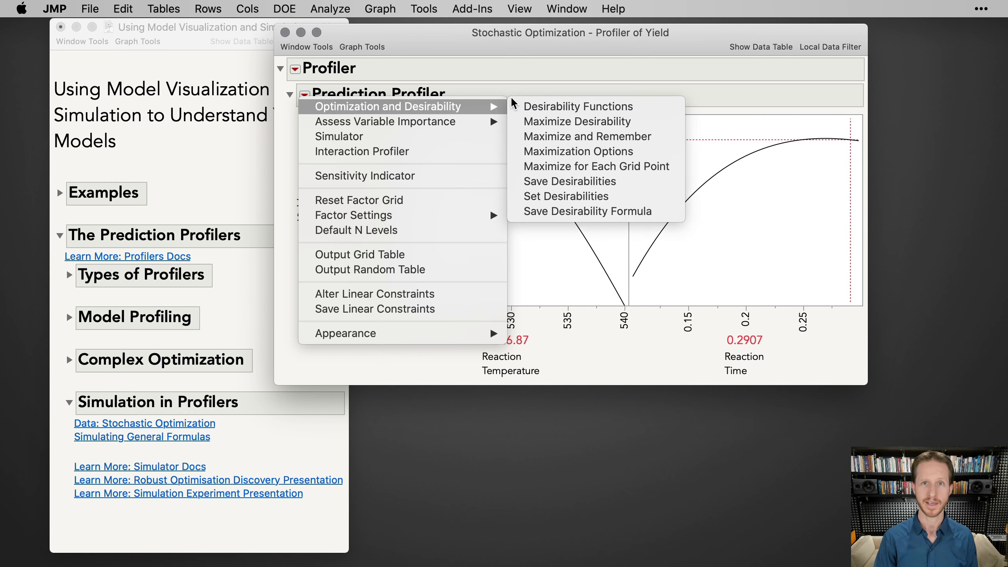
click(577, 122)
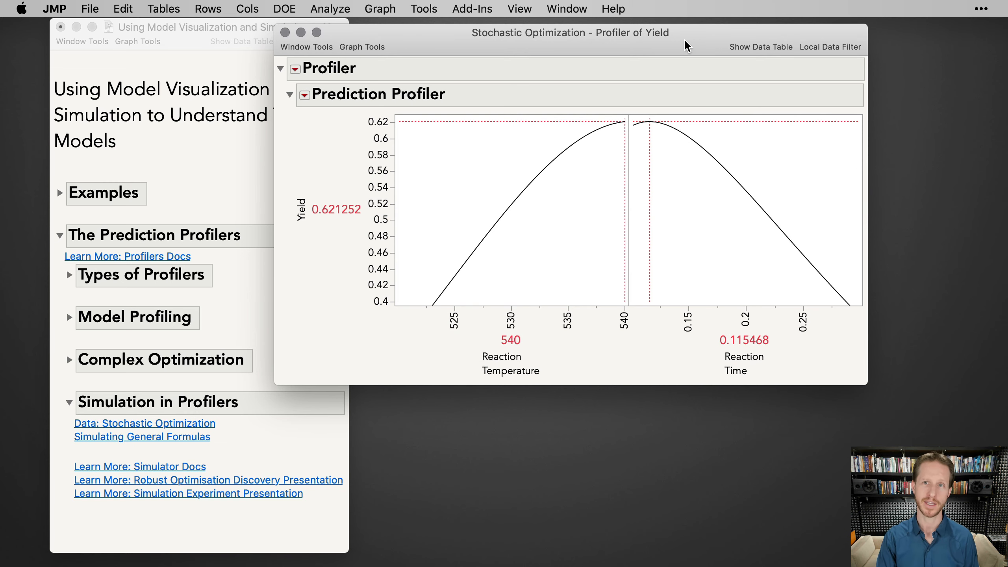
Remember the current factor settings of the prediction profiler under the name "Highest Yield".
drag(685, 41, 660, 35)
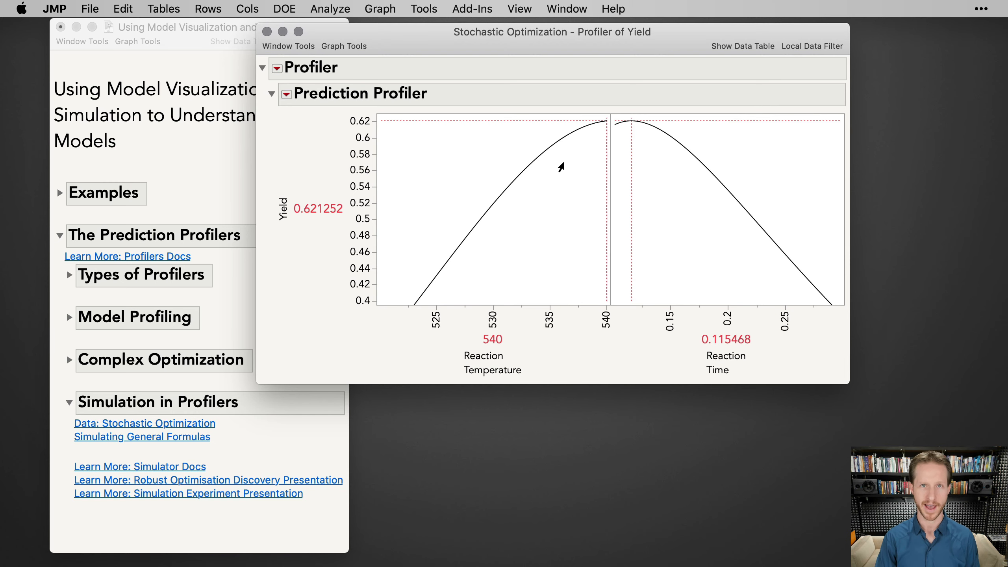
click(287, 94)
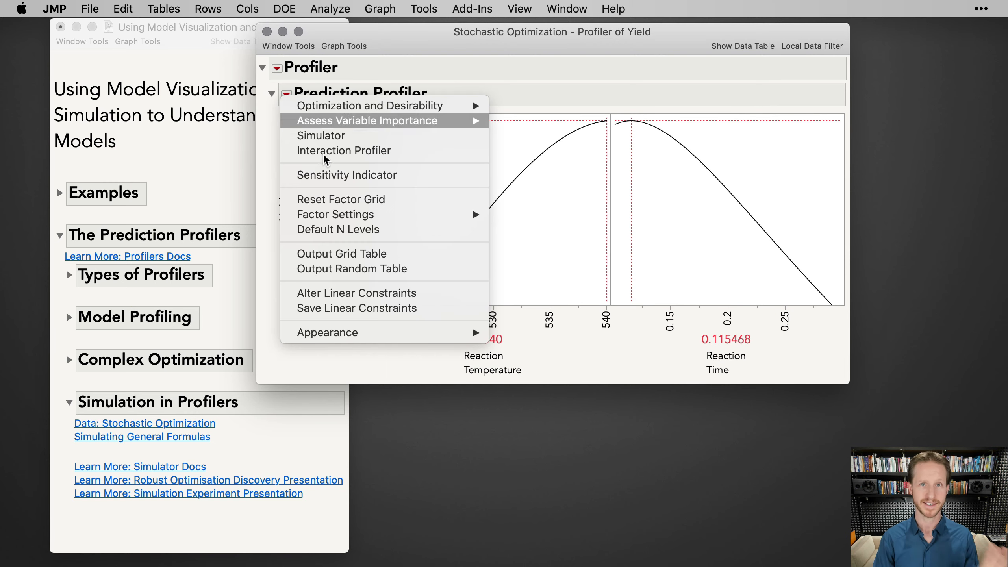
mouse_move(363, 216)
click(527, 217)
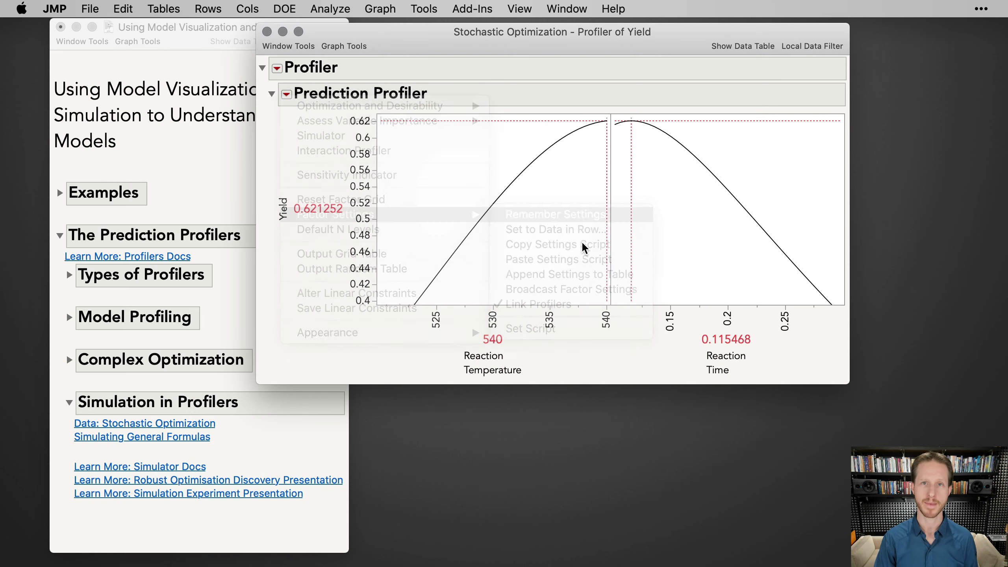
text(Highest Y)
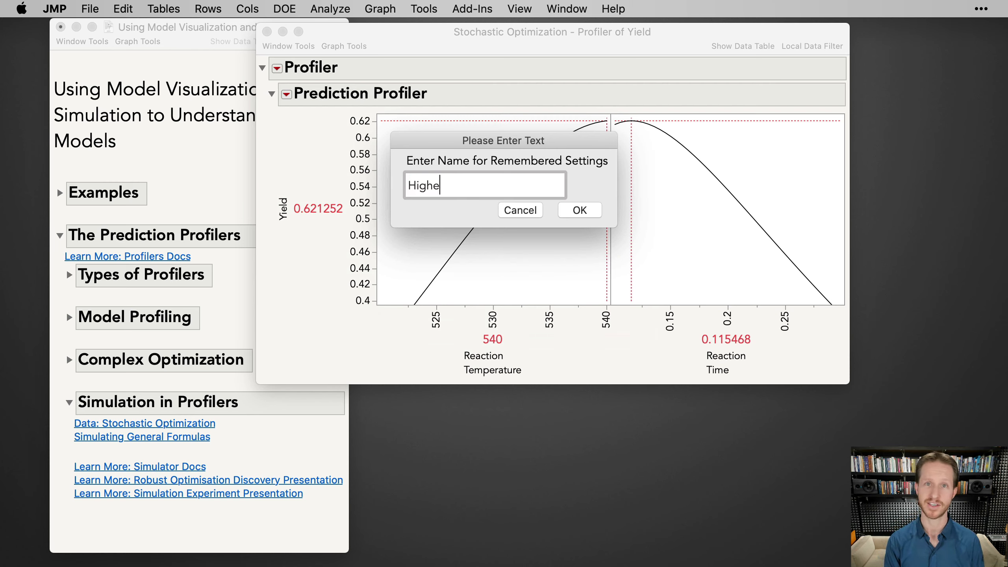
key(BackSpace)
text(Yield)
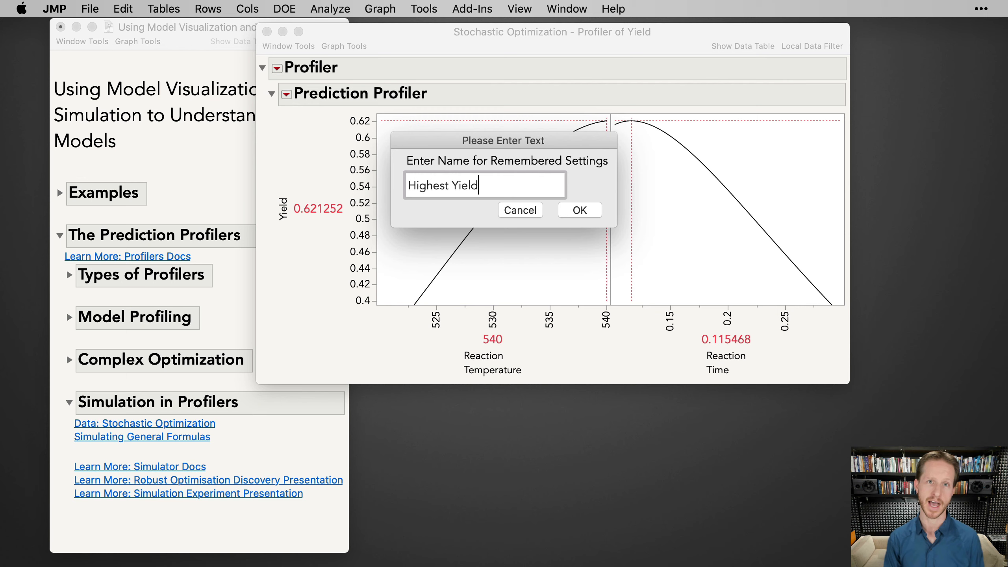
key(Return)
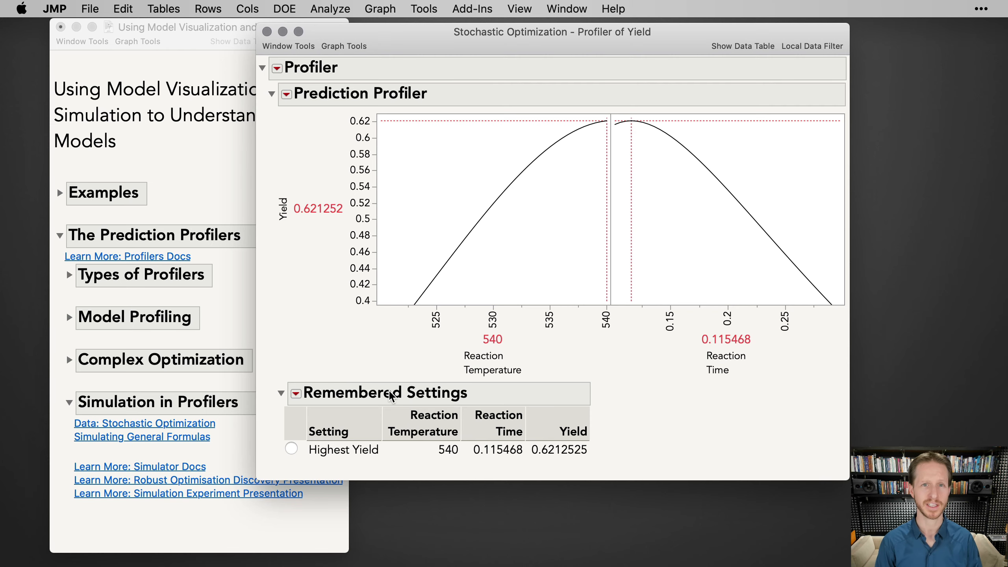
Turn on the Simulator for the prediction profiler and reposition the report window so all of its width is accessible.
drag(417, 43, 412, 41)
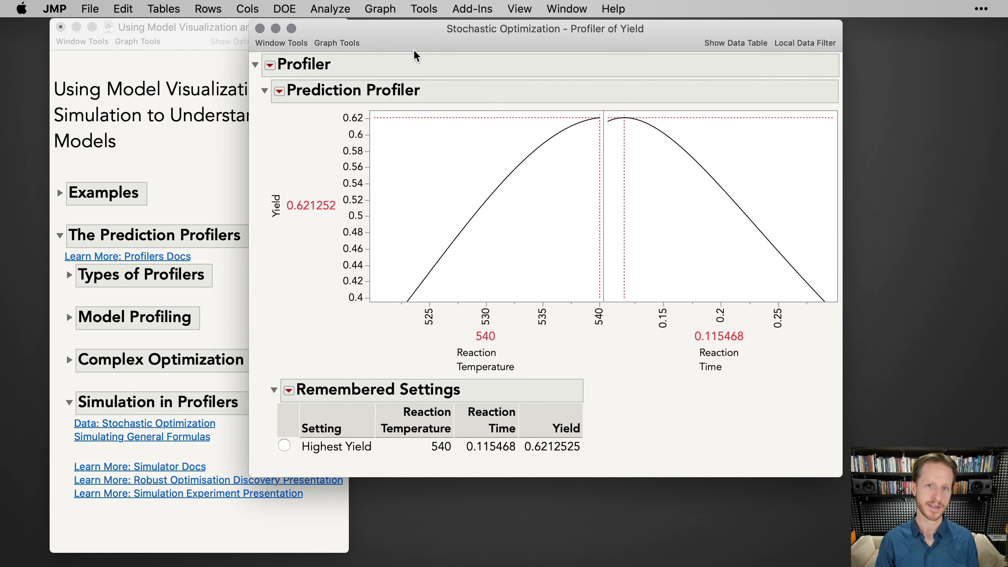
click(280, 91)
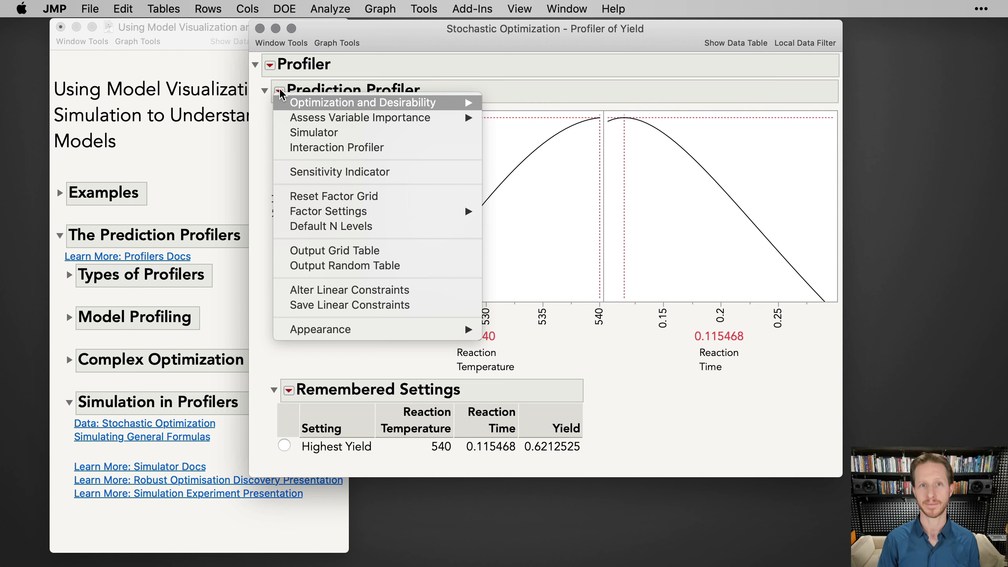
click(320, 133)
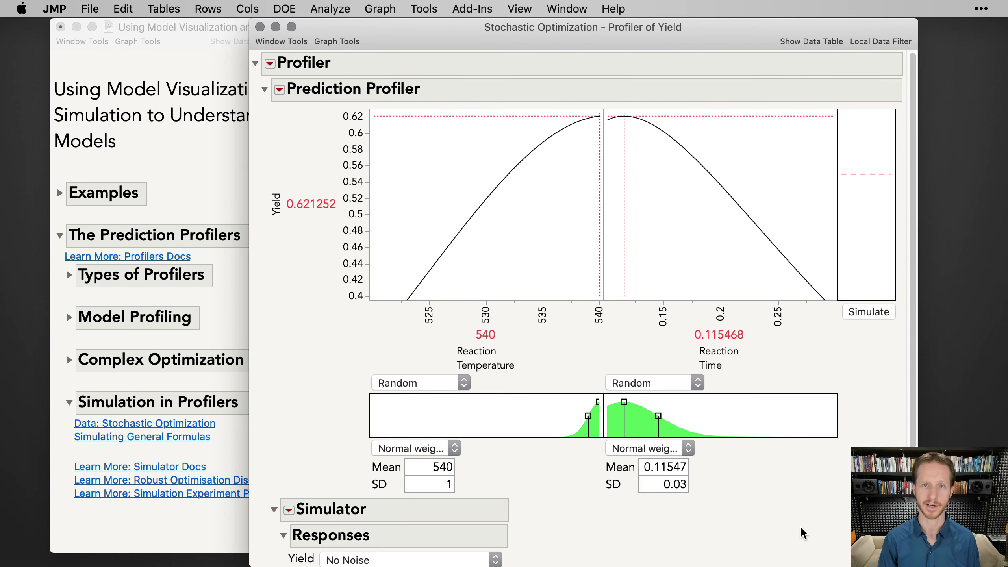
drag(673, 30, 648, 29)
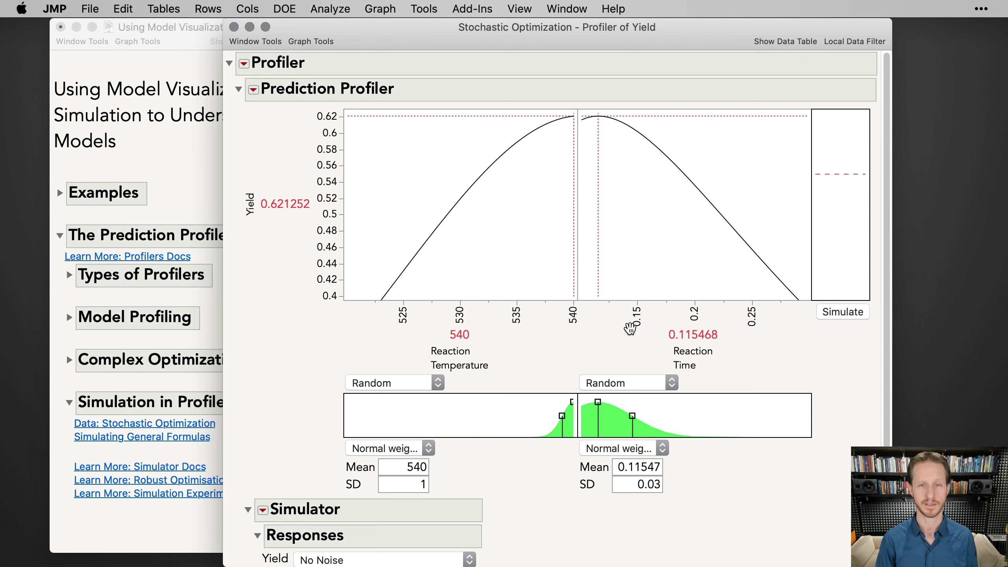
click(411, 448)
scroll(408, 442, down, 5)
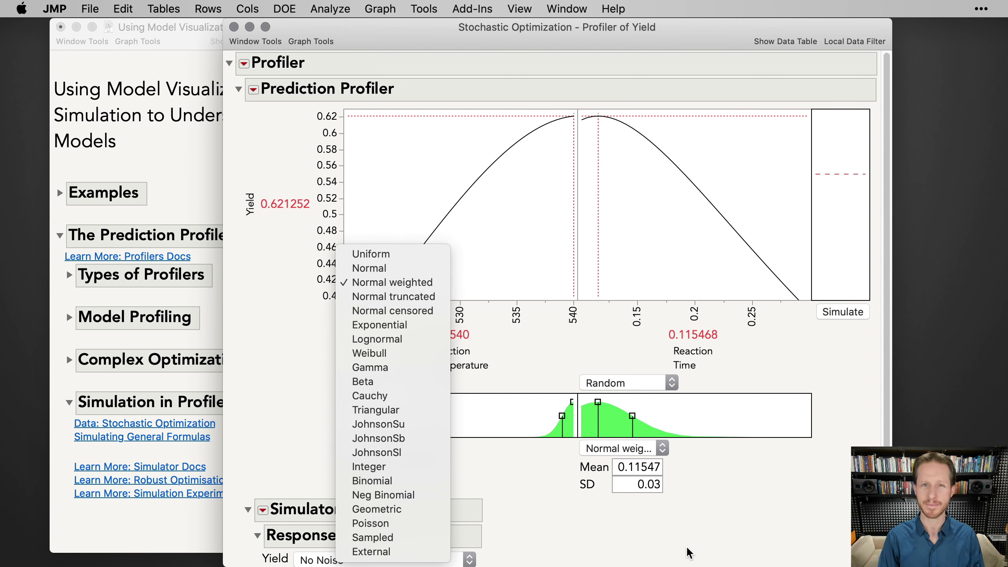
click(696, 531)
click(645, 451)
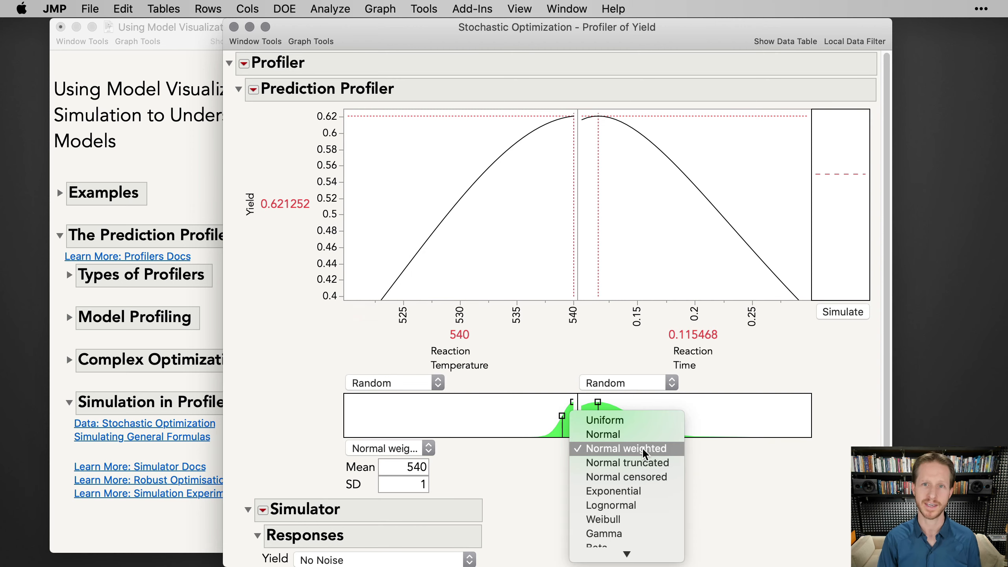
click(817, 502)
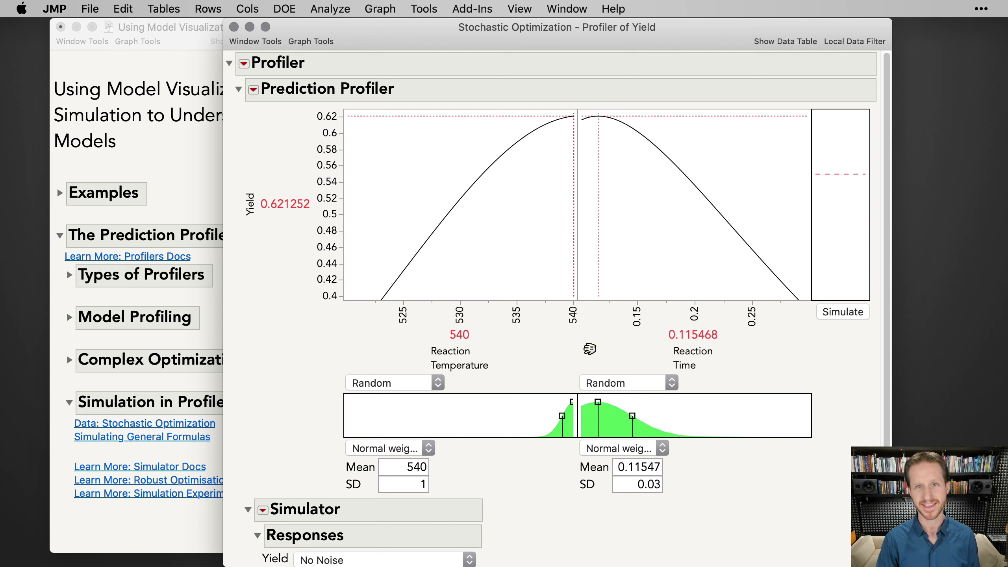
Extend the temperature axis above 540 and the reaction time axis below 0.1 to make room for the input distributions.
drag(567, 310, 536, 306)
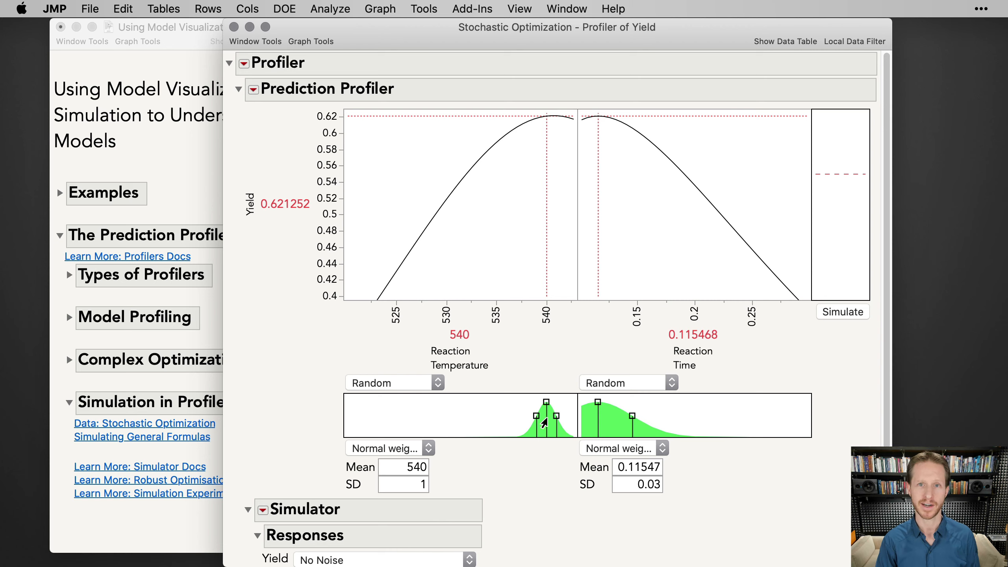
drag(609, 317, 632, 316)
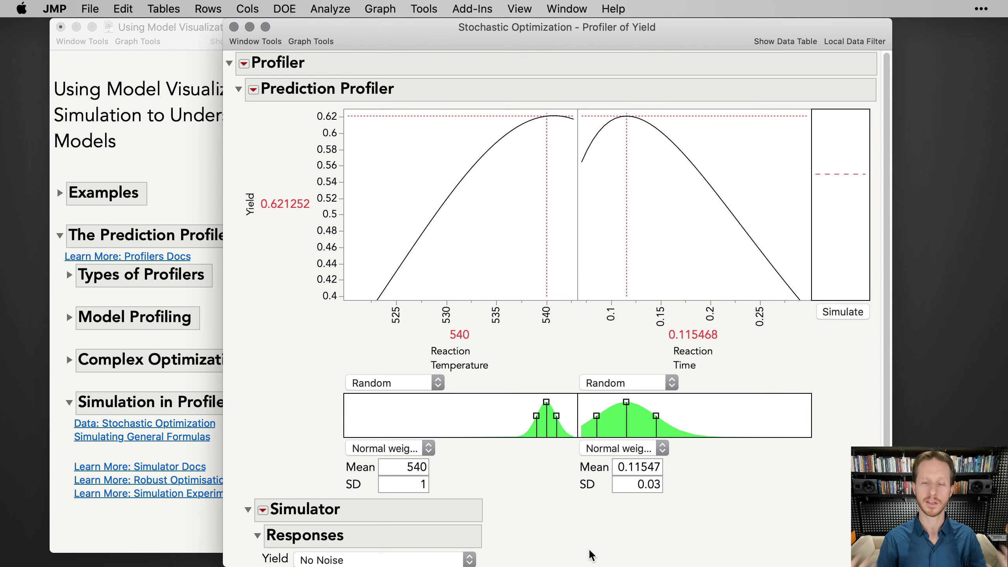
Set the number of simulation runs to 12000 and run the simulation.
scroll(656, 526, down, 3)
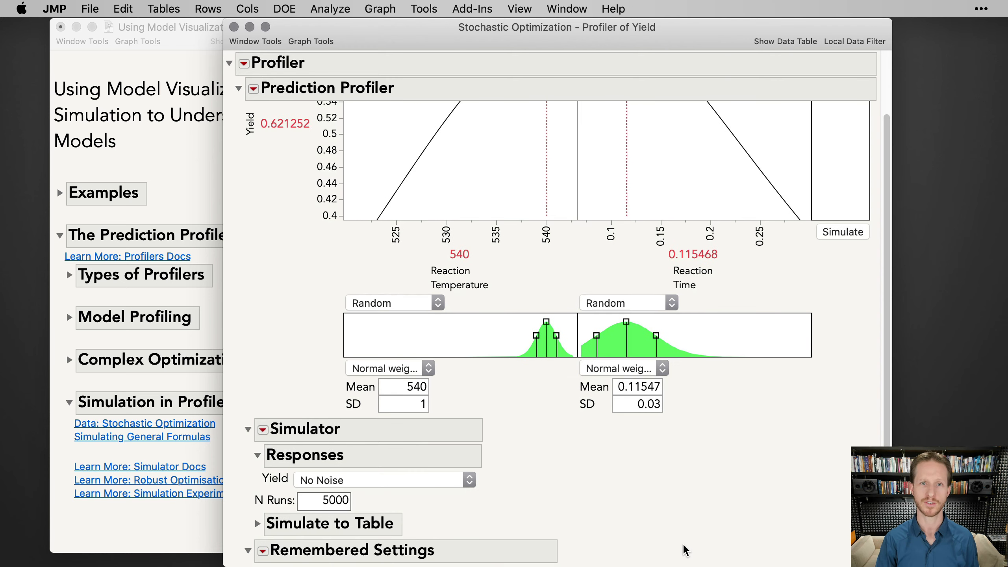
double_click(330, 500)
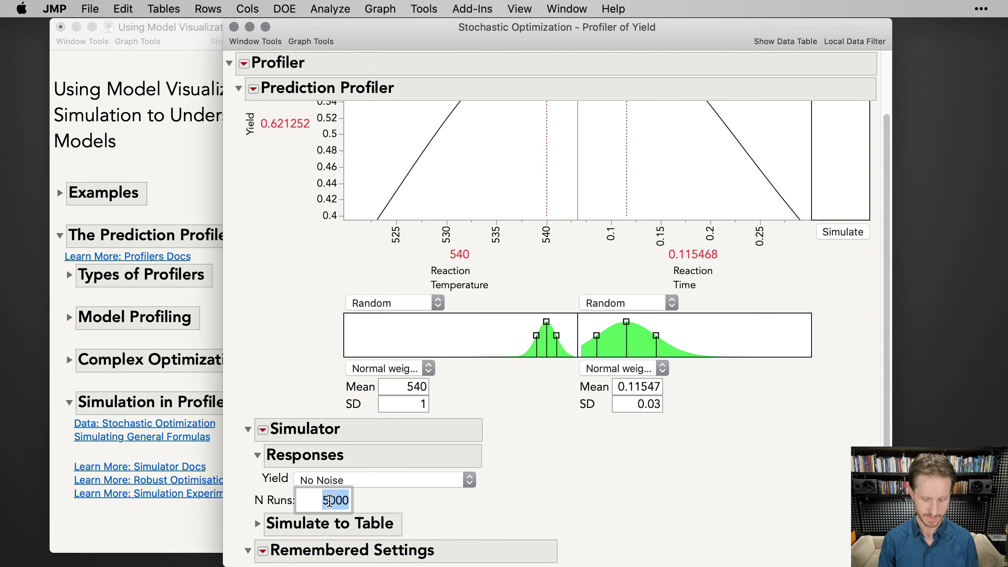
text(12000)
key(Return)
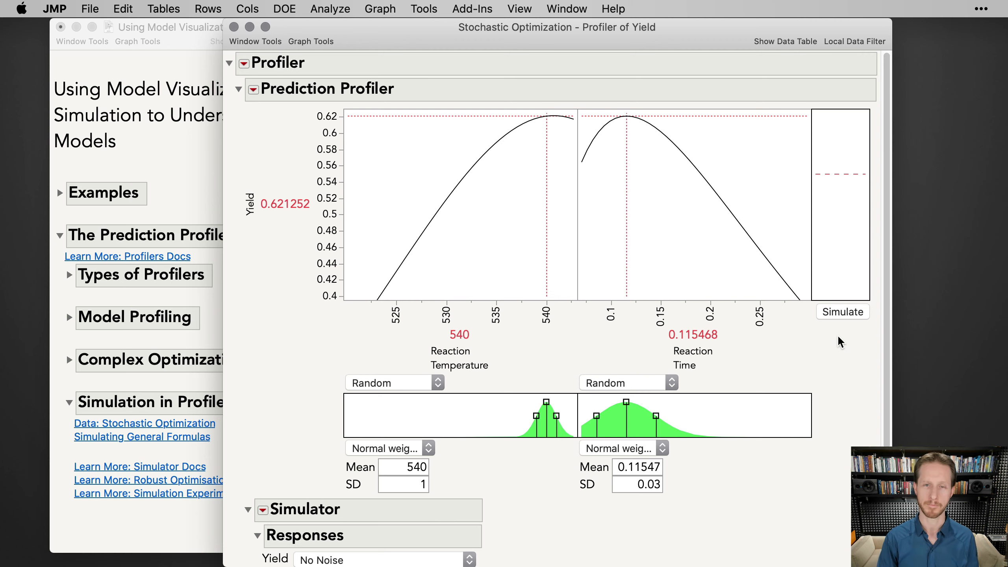
click(840, 313)
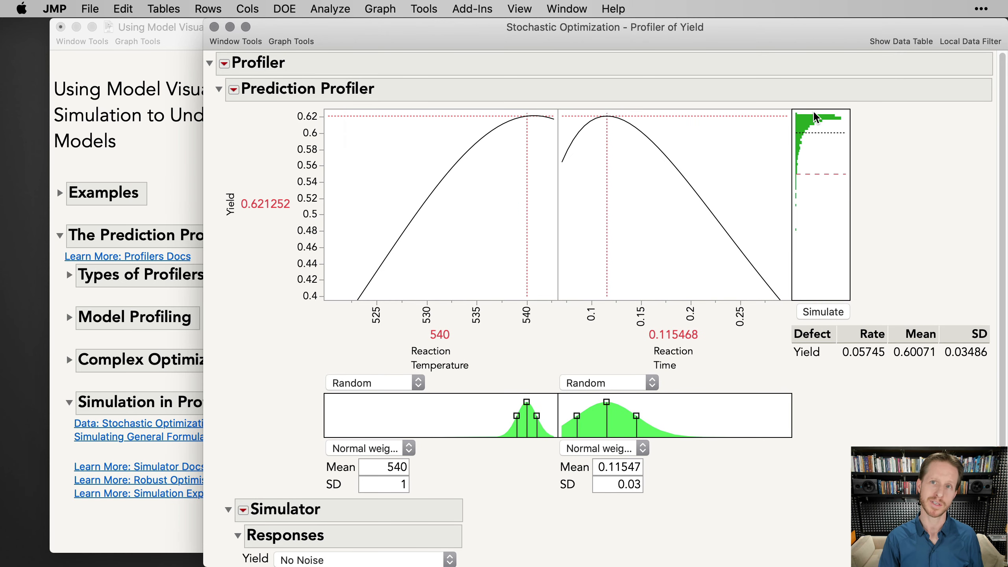
Widen the simulated yield histogram and rerun the simulation three times.
drag(850, 216, 931, 222)
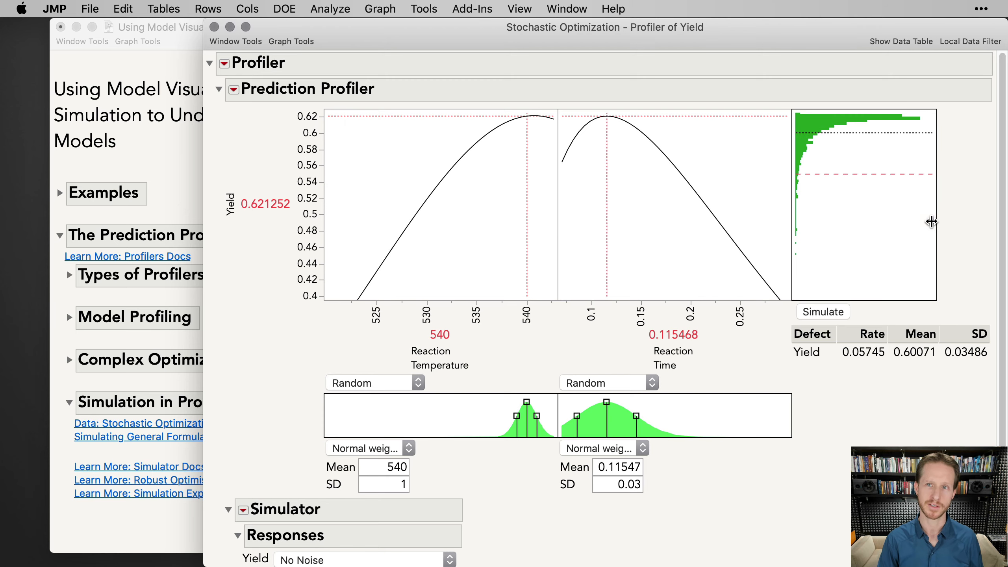
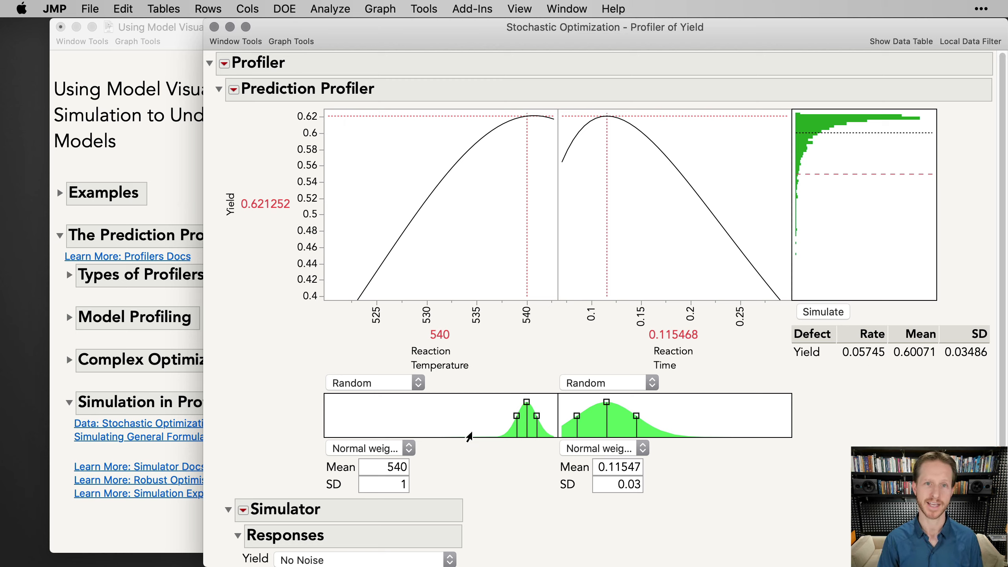
click(823, 314)
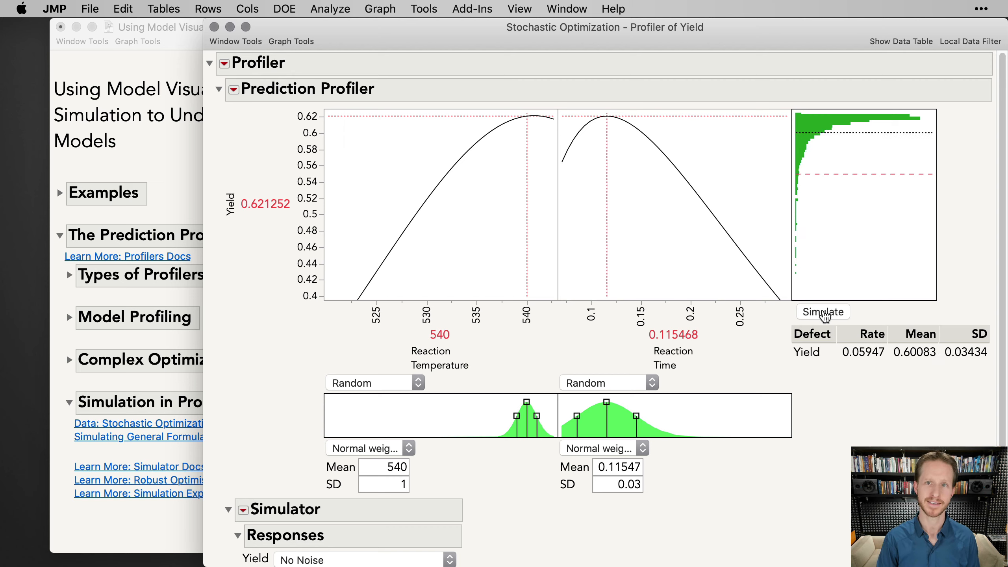
click(823, 313)
click(824, 313)
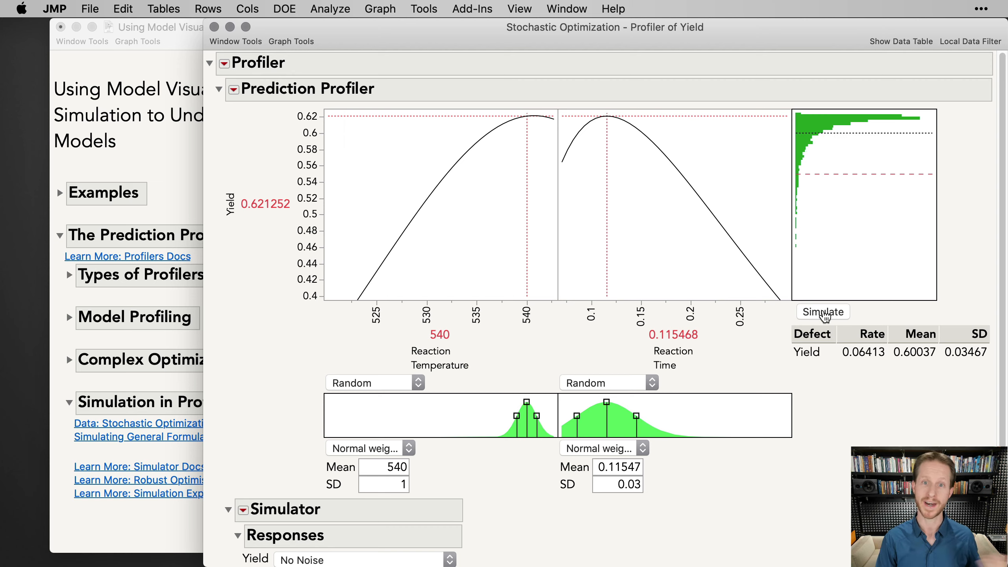
Move the profiler to a reaction temperature of about 531.9 and a reaction time of about 0.1998, and rerun the simulation.
click(824, 312)
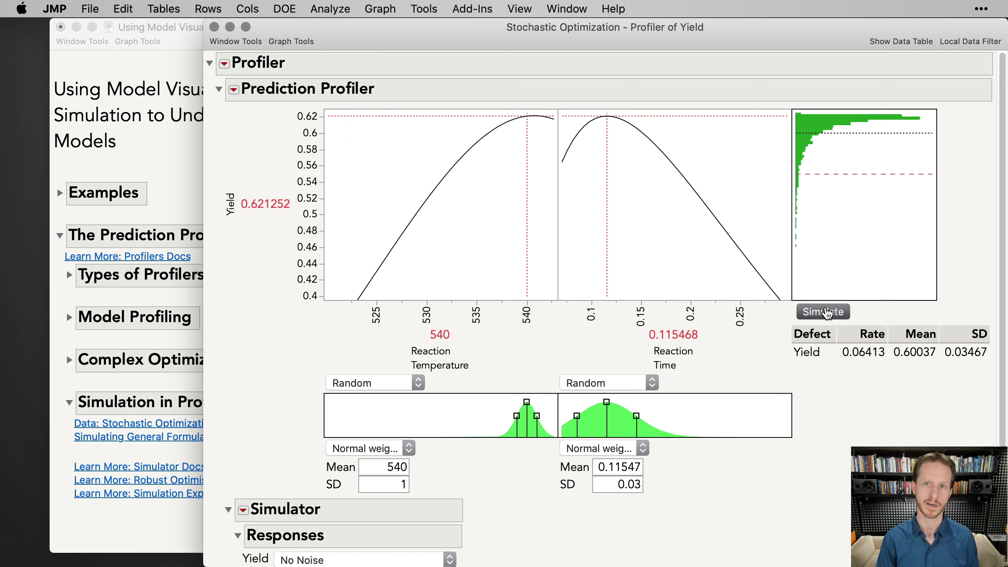
click(823, 312)
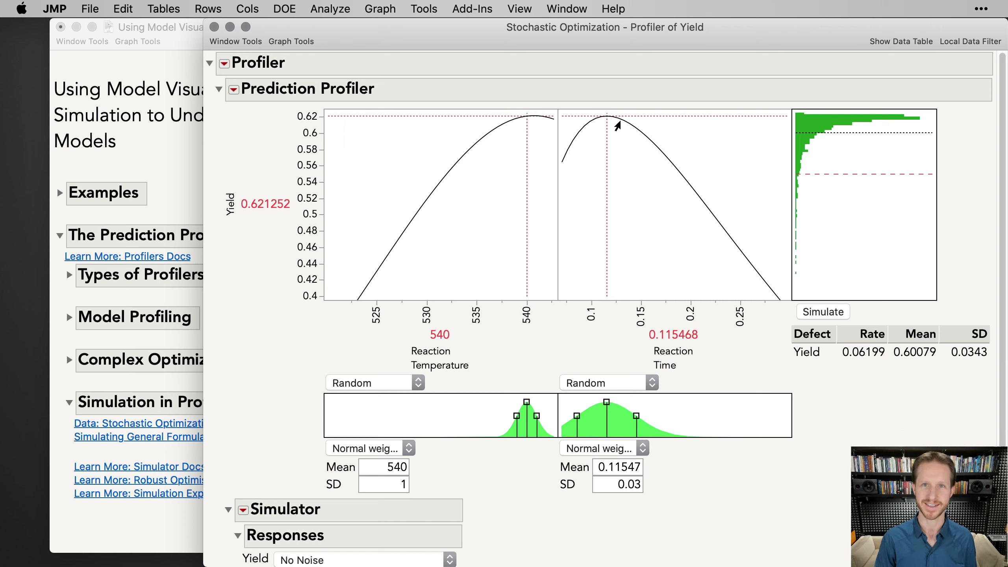
drag(607, 126, 727, 160)
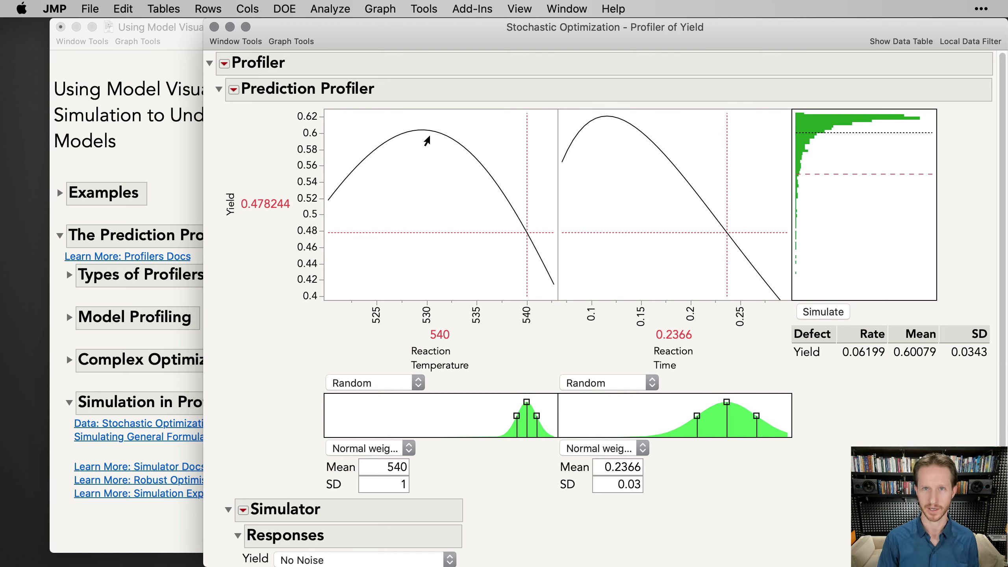
drag(636, 153, 689, 162)
mouse_move(448, 127)
mouse_down()
mouse_move(459, 132)
mouse_move(444, 144)
mouse_up()
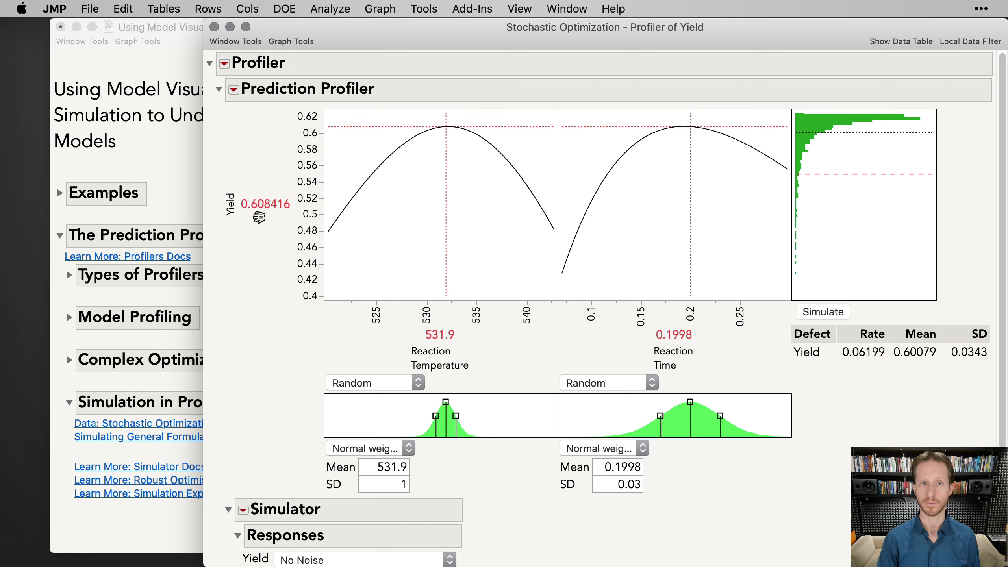
click(823, 313)
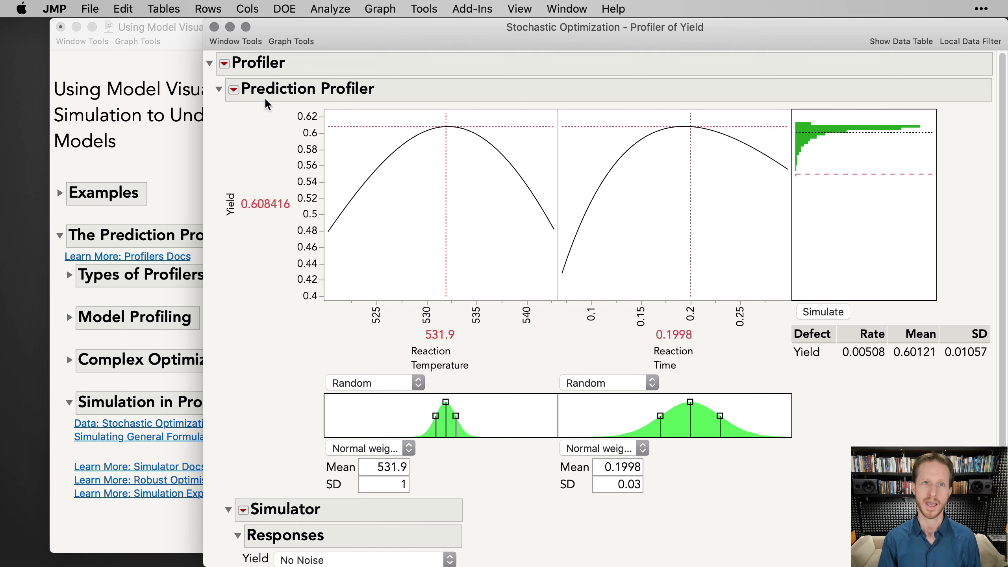
Add a Surface Profiler of yield to the profiler report and bring its plot into view.
click(235, 88)
click(225, 64)
click(224, 64)
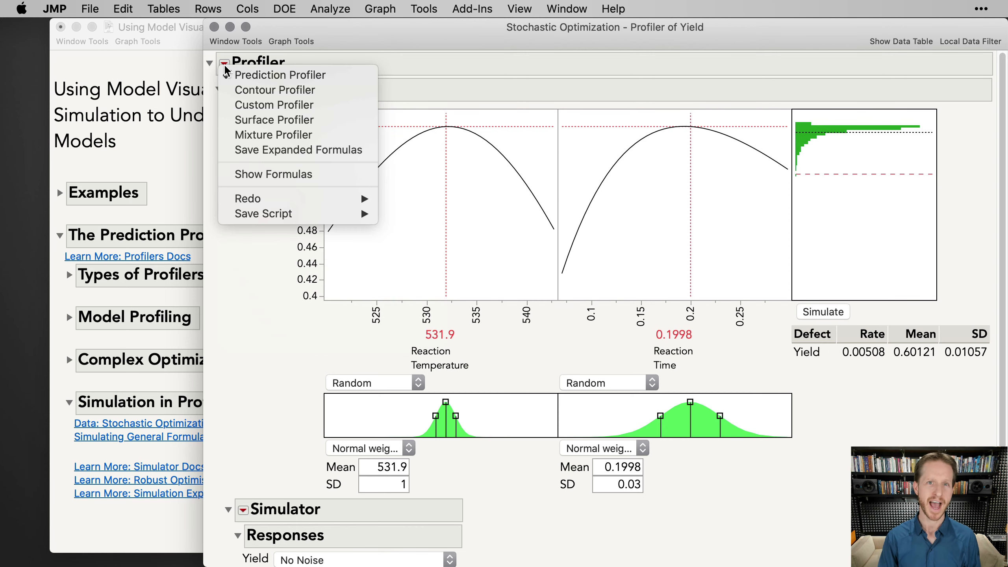
click(291, 121)
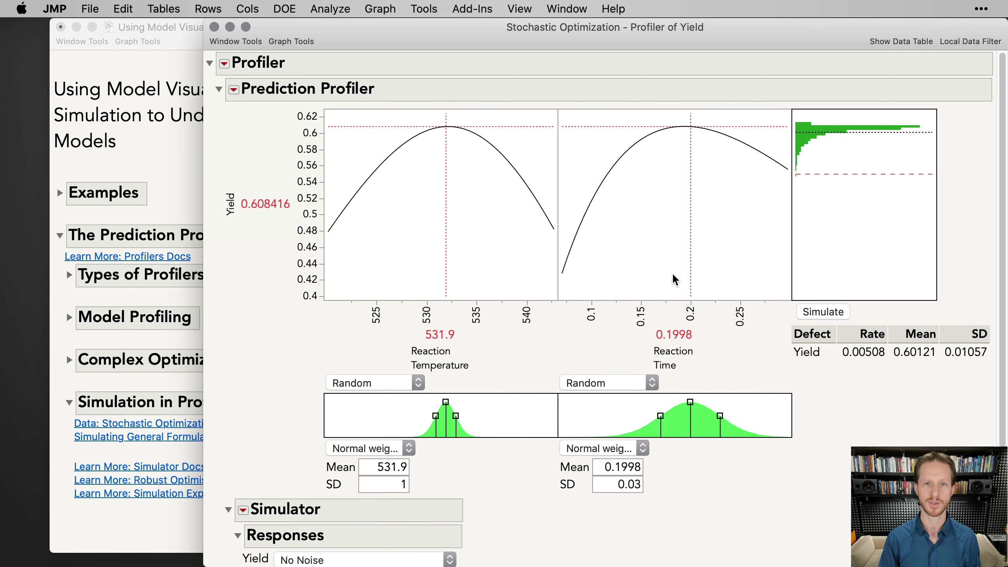
mouse_move(365, 496)
mouse_down()
mouse_move(335, 474)
mouse_move(332, 453)
mouse_move(359, 487)
mouse_up()
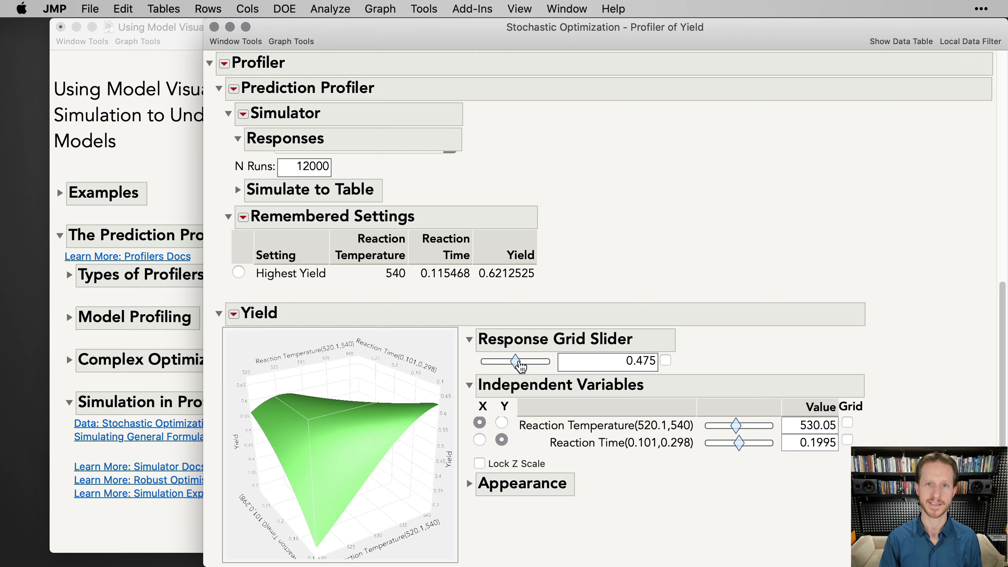
Set the response grid value to about 0.61452 and show surface grids at reaction temperature 537.14 and reaction time 0.12326.
drag(516, 366, 540, 377)
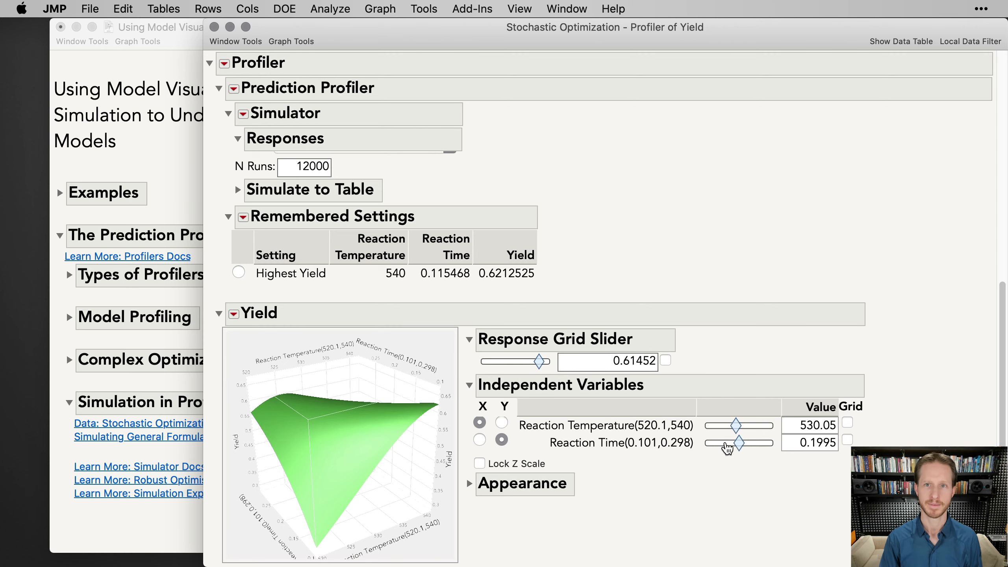
drag(736, 426, 713, 443)
click(847, 422)
click(847, 440)
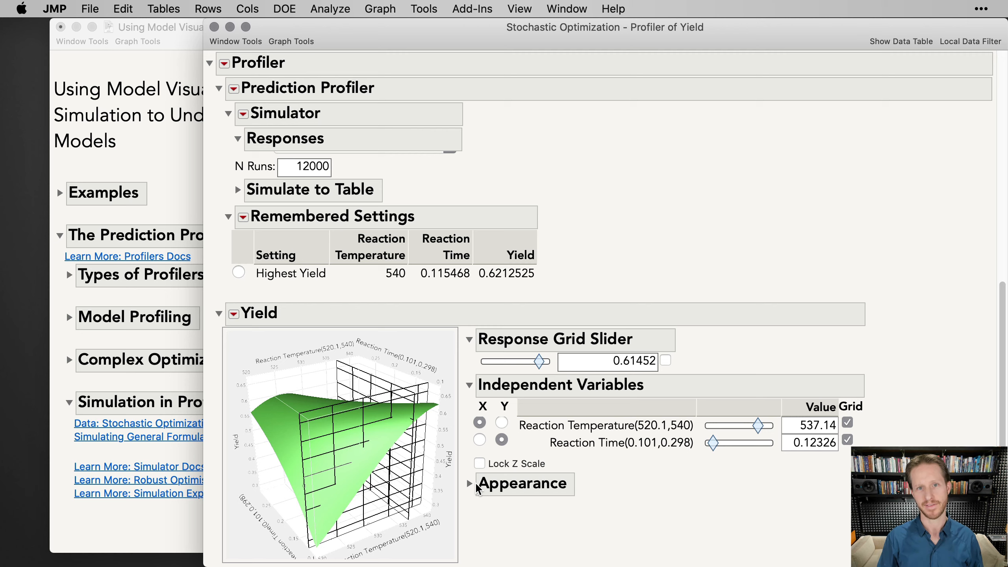
Move the surface grids to reaction temperature 523.326 and reaction time 0.27907, and collapse the Yield surface section.
drag(763, 415, 767, 460)
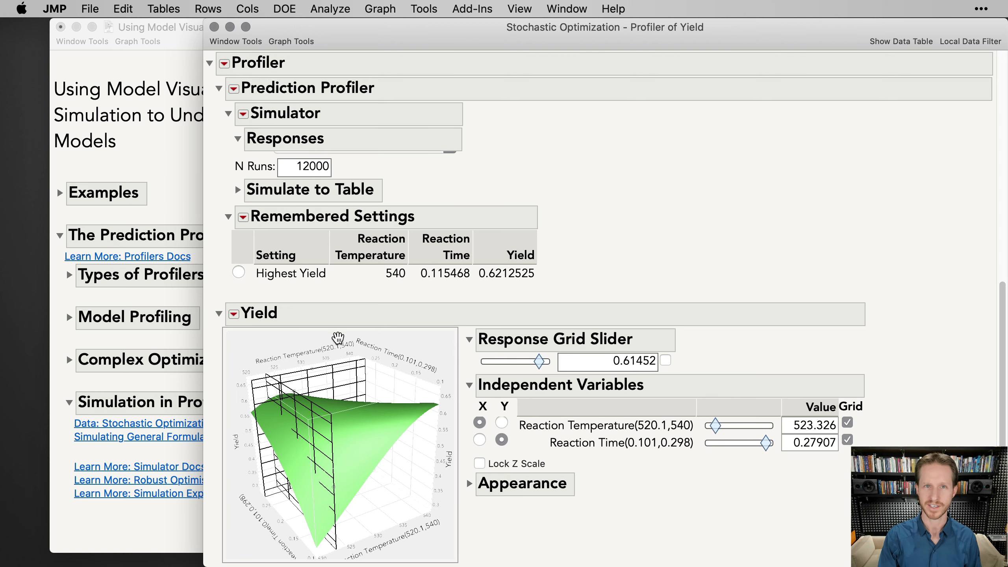
click(219, 314)
scroll(797, 382, up, 5)
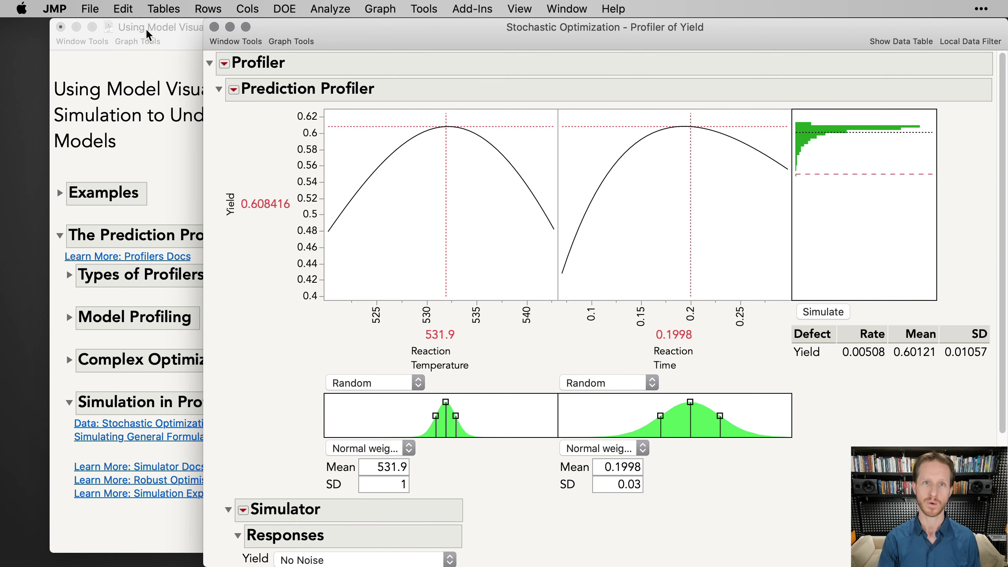
Run a Simulation Experiment on reaction temperature and reaction time with 80 experimental runs and a factor space portion of 1.
scroll(246, 439, down, 4)
scroll(246, 439, down, 3)
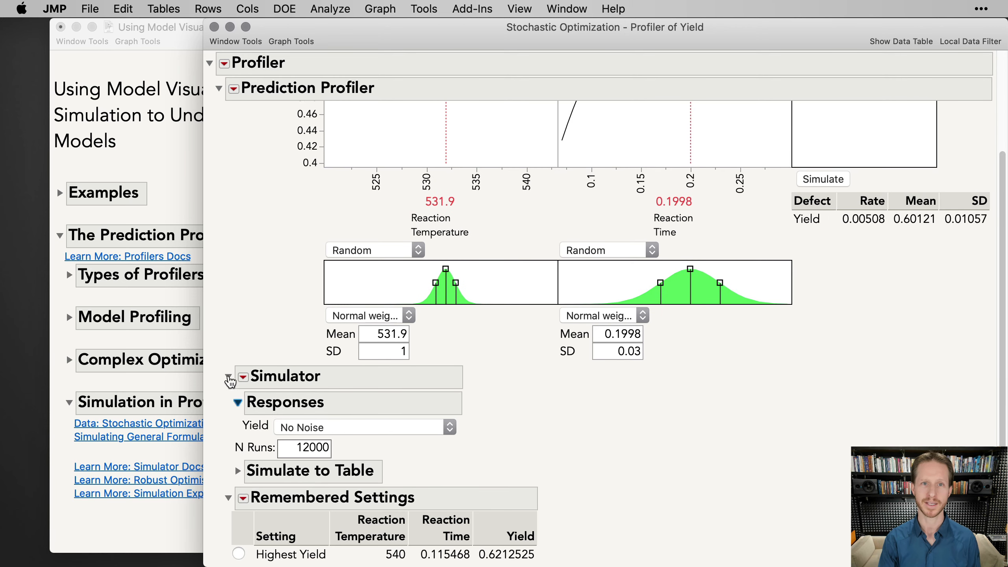
click(244, 374)
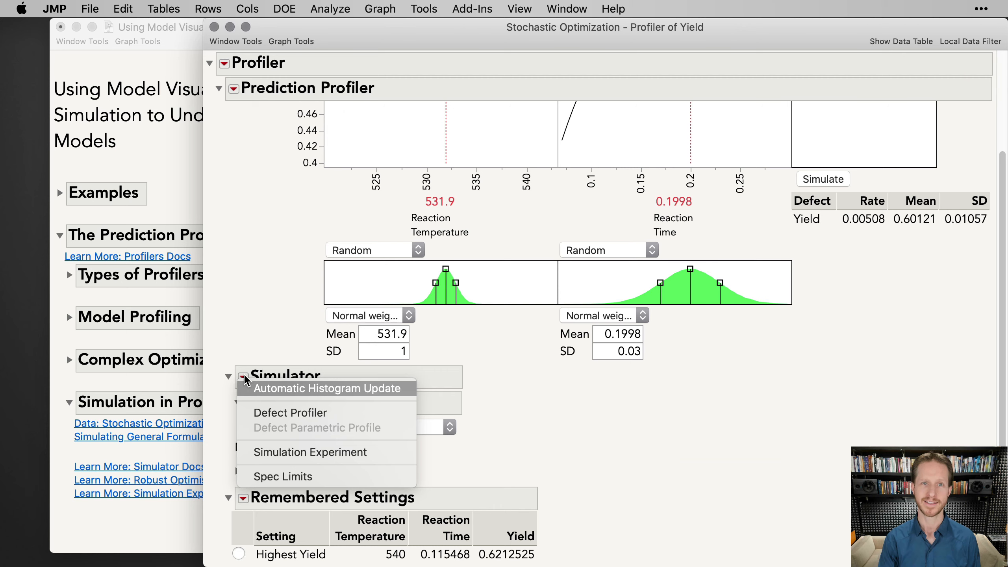
click(304, 453)
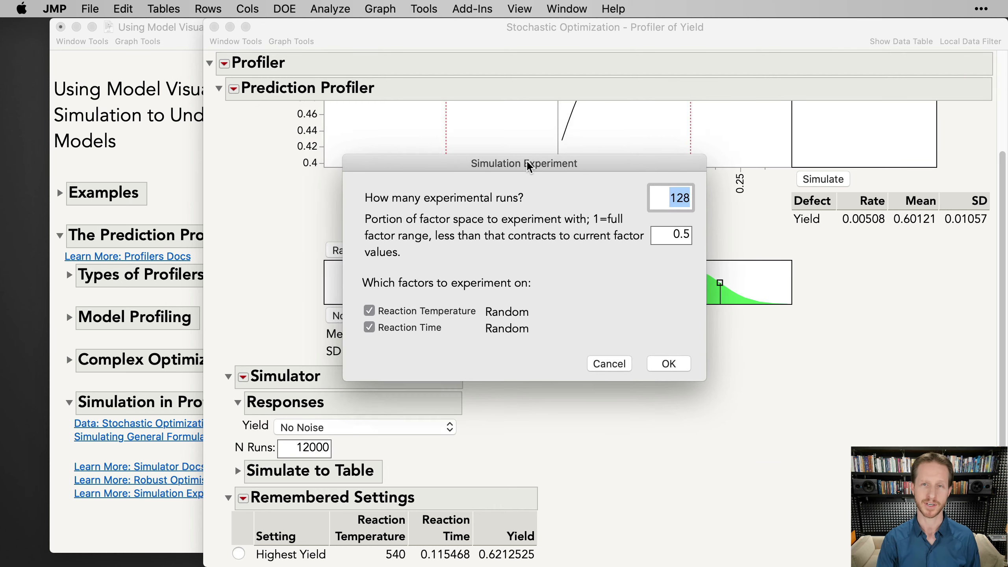
drag(528, 162, 530, 176)
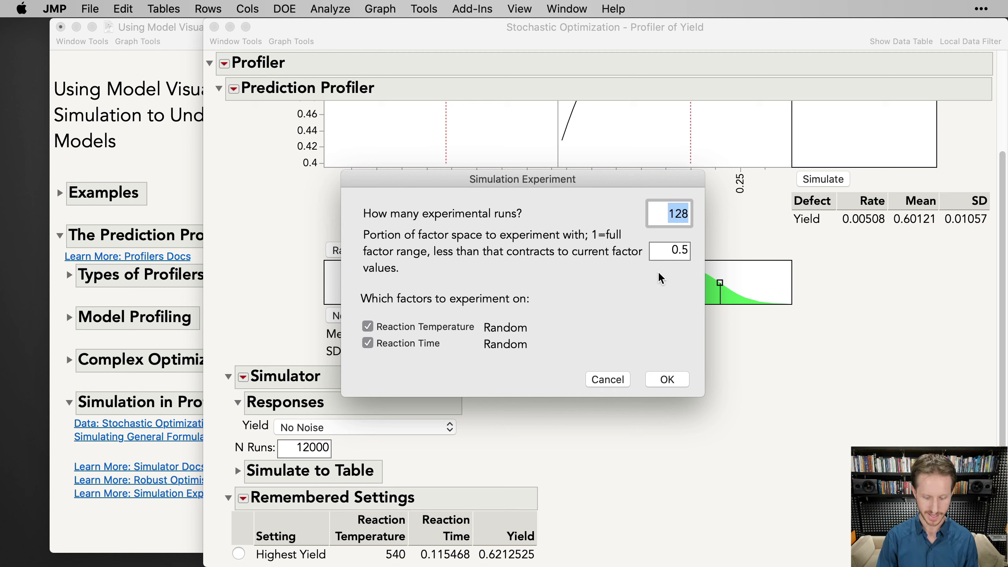
text(80)
key(Tab)
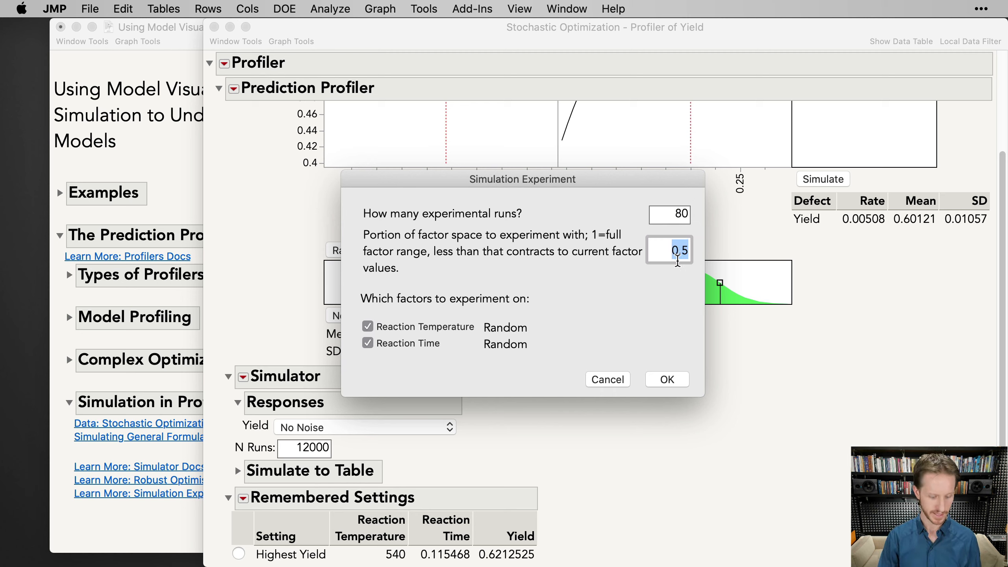
text(1)
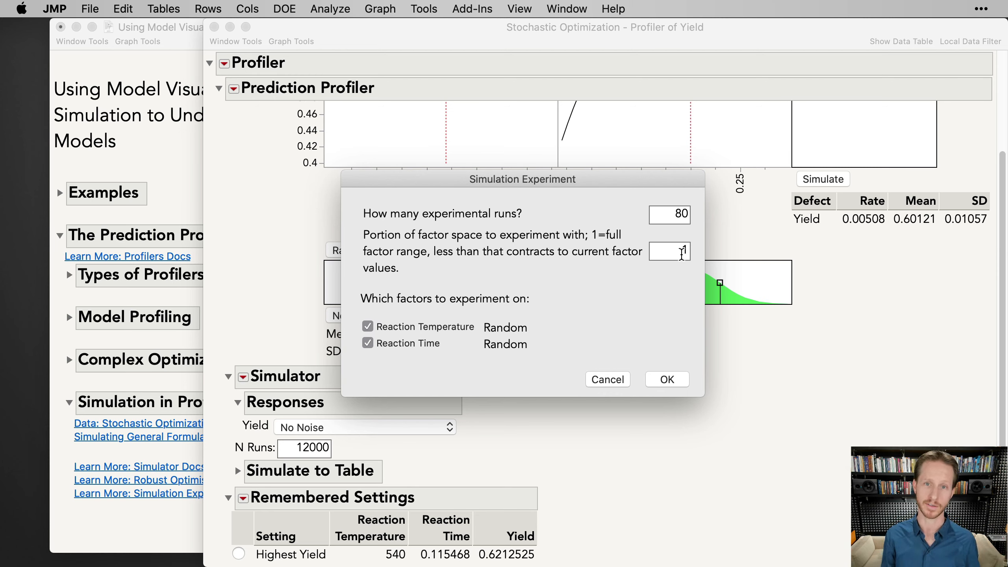
double_click(672, 213)
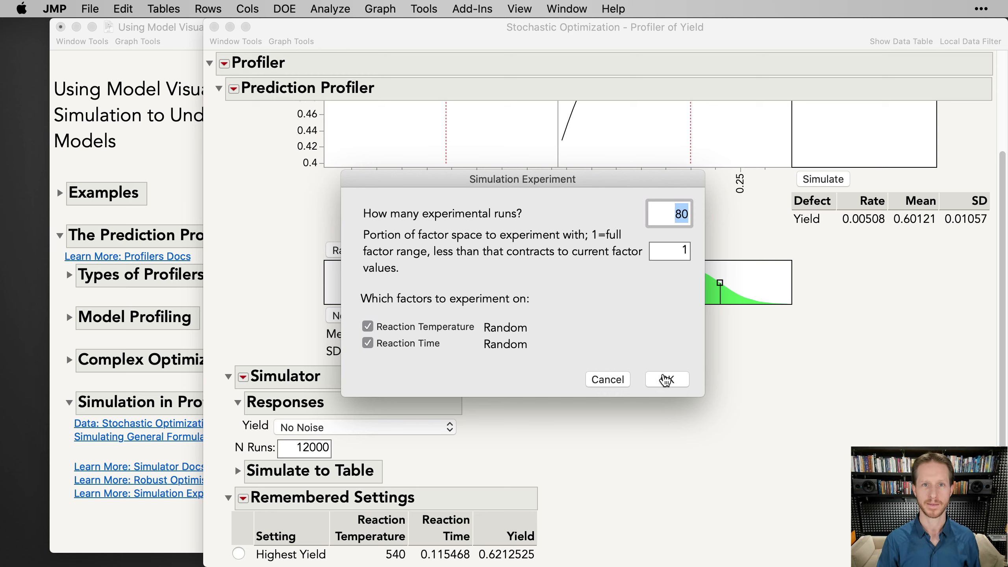
click(688, 380)
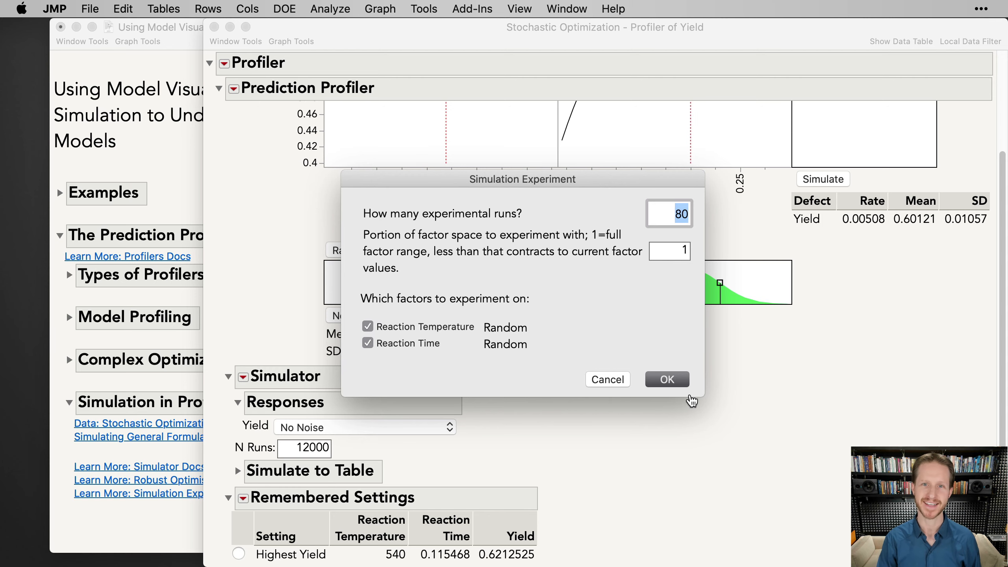
key(Return)
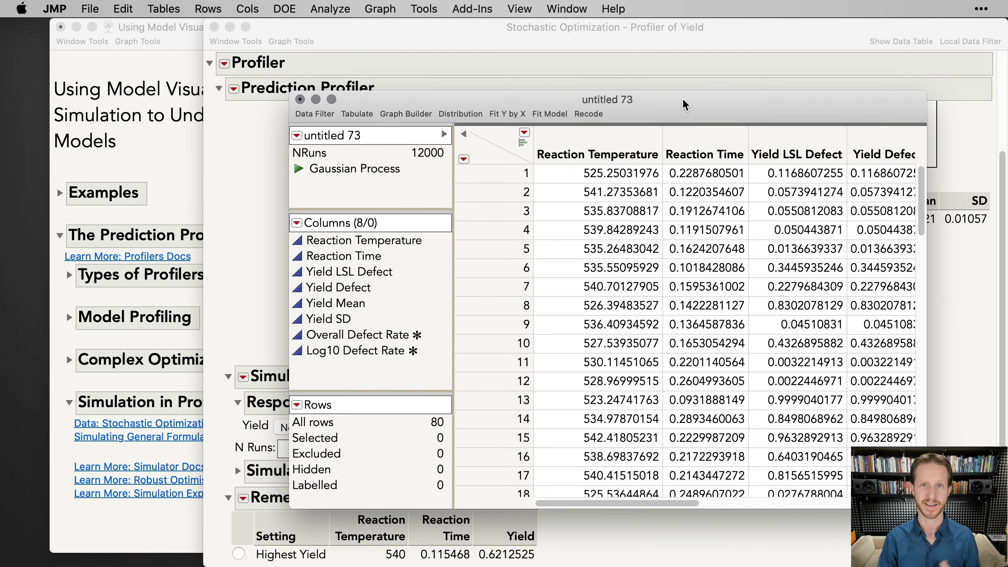
Reposition and widen the experiment's data table, and select its Yield Defect column.
drag(682, 98, 490, 88)
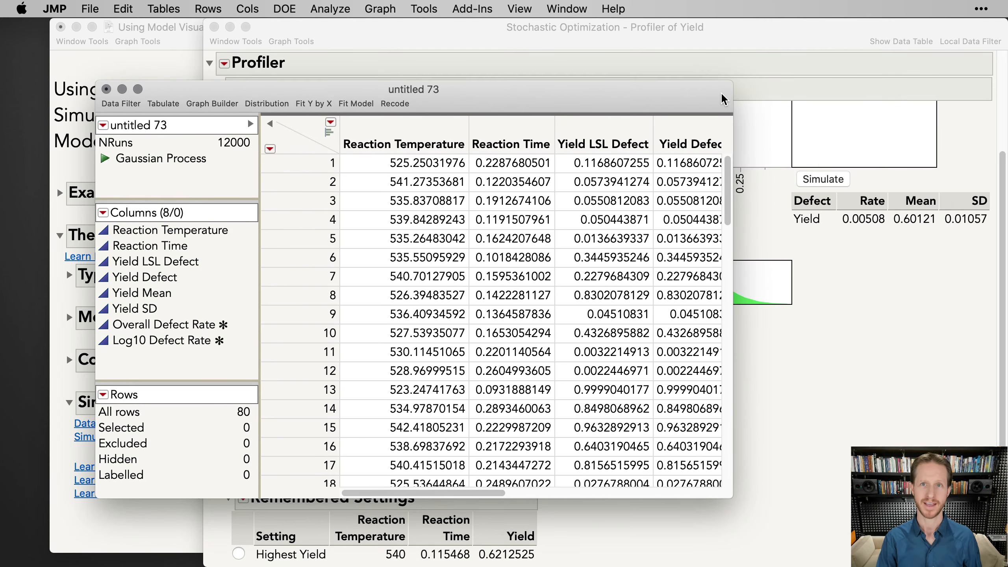
drag(748, 95, 926, 94)
click(708, 137)
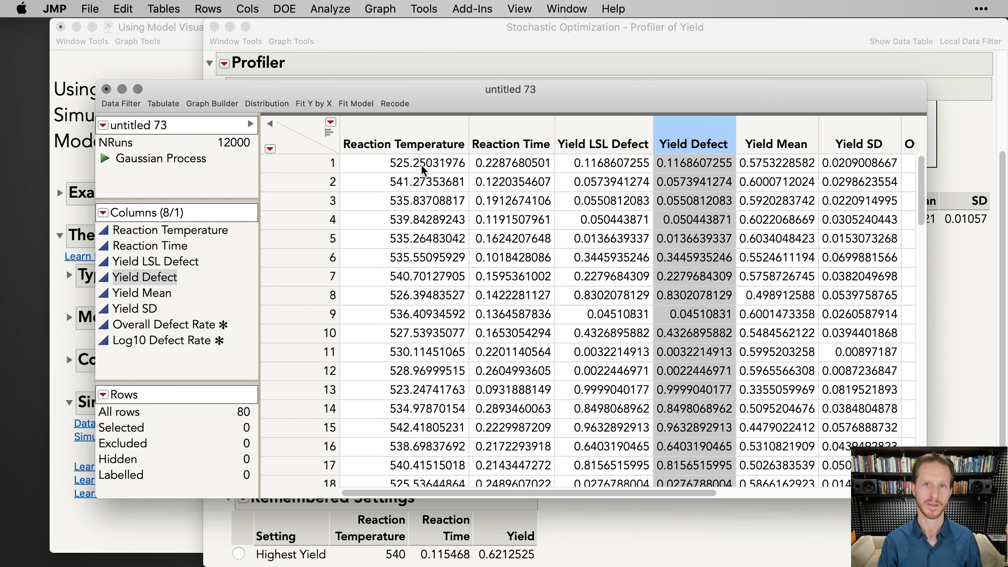
Highlight the first run's reaction temperature and time, compare them with the profiler's simulation settings, and clear the selection.
drag(421, 164, 507, 163)
drag(468, 105, 484, 449)
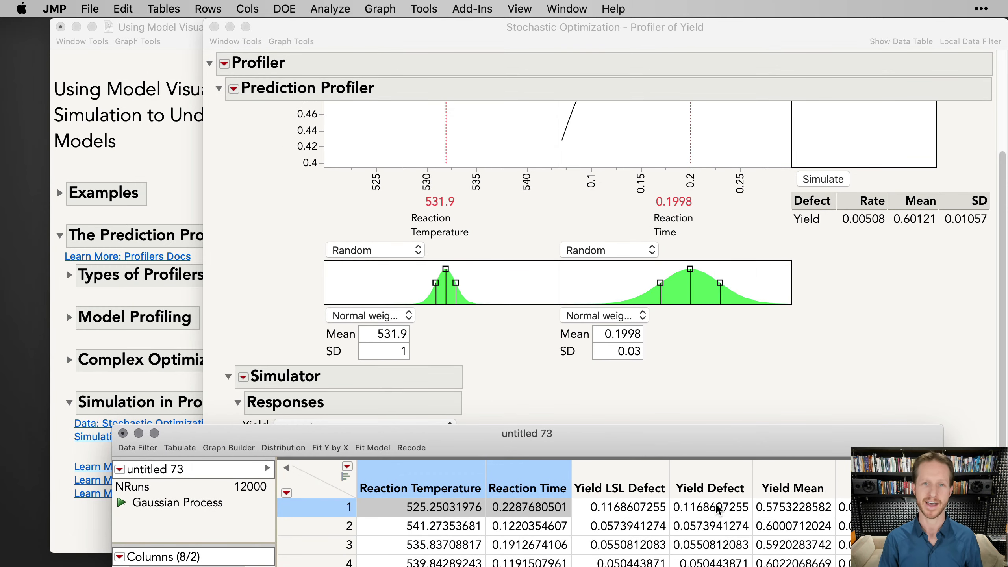
drag(585, 440, 603, 126)
click(323, 165)
click(330, 151)
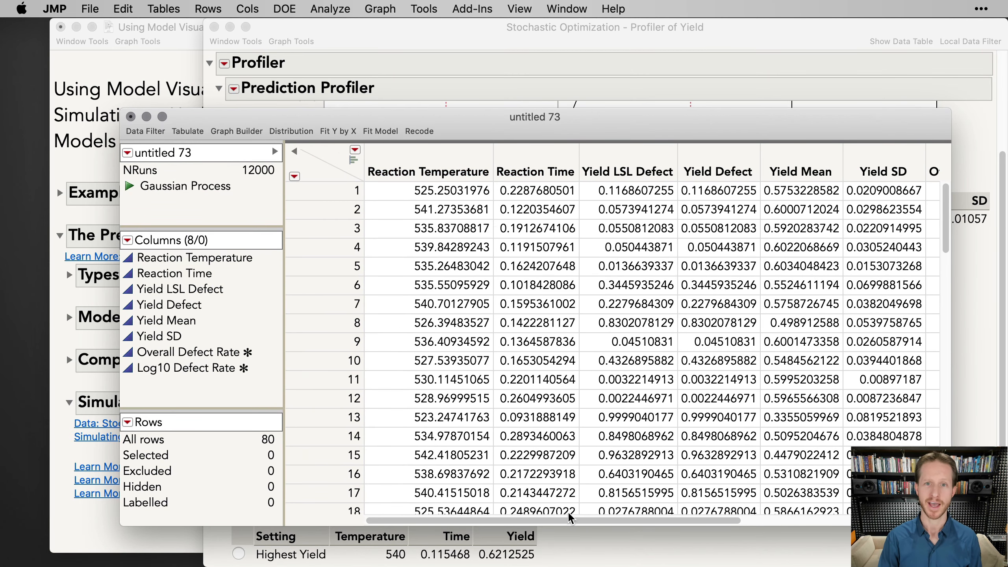
Select the Log10 Defect Rate column at the end of the experiment table.
drag(572, 521, 792, 547)
click(830, 172)
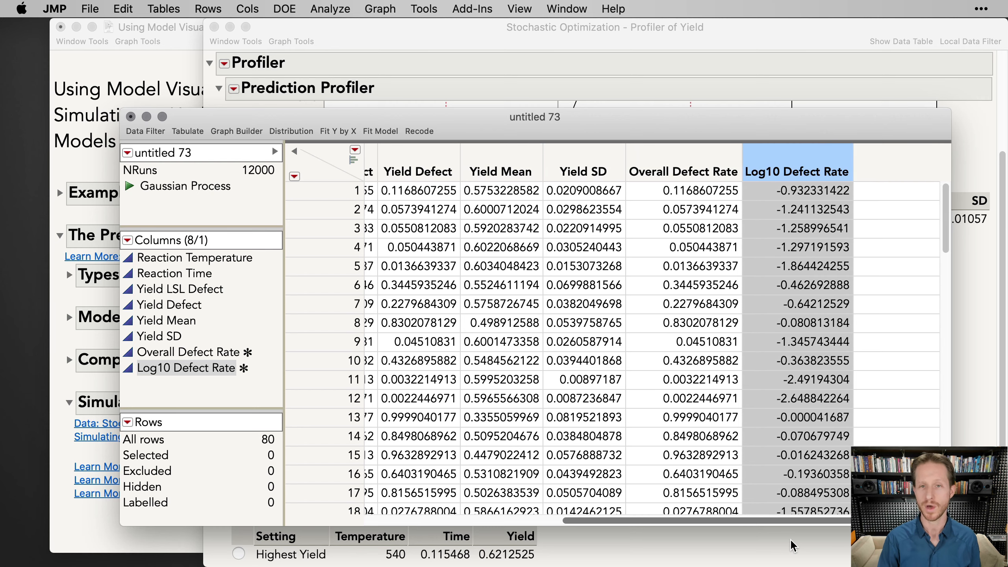
drag(746, 522, 415, 523)
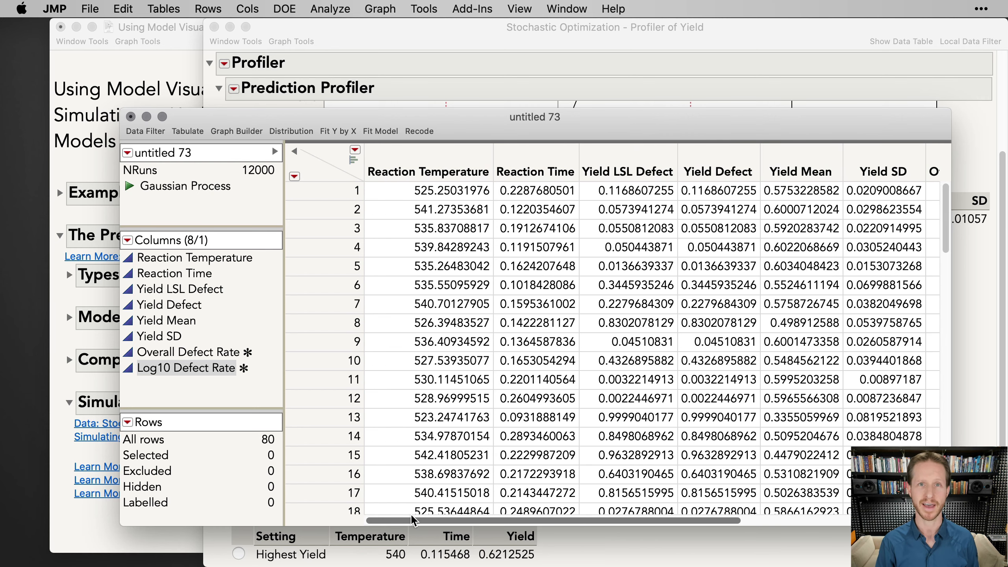
Launch a Neural model with Log10 Defect Rate as response and Reaction Temperature and Reaction Time as factors.
click(331, 8)
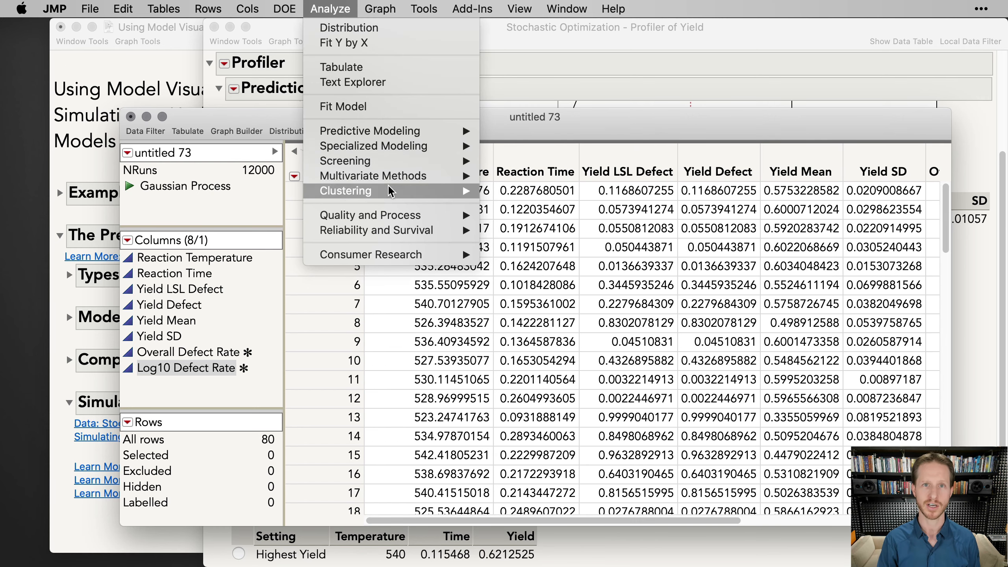
mouse_move(456, 132)
click(511, 135)
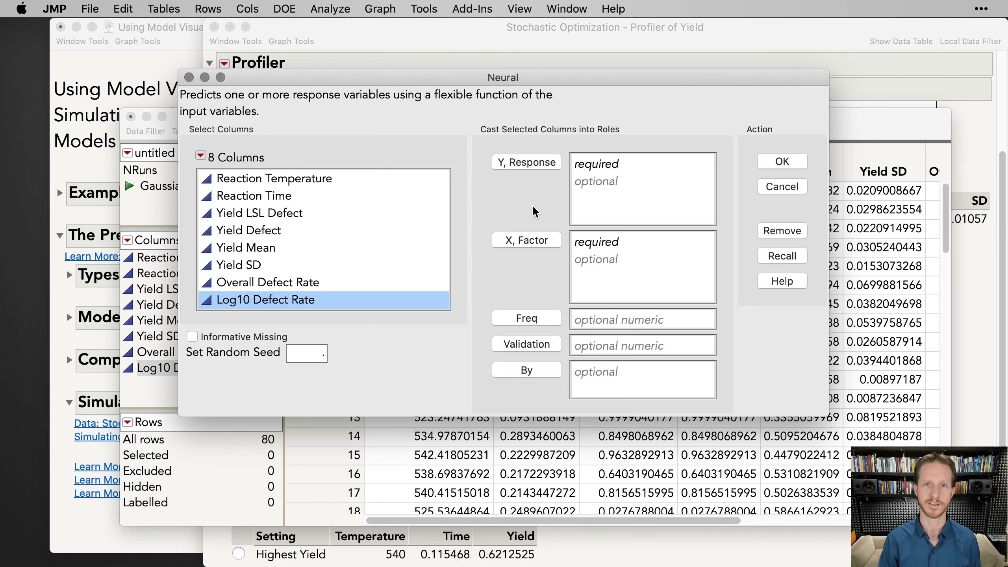
click(537, 167)
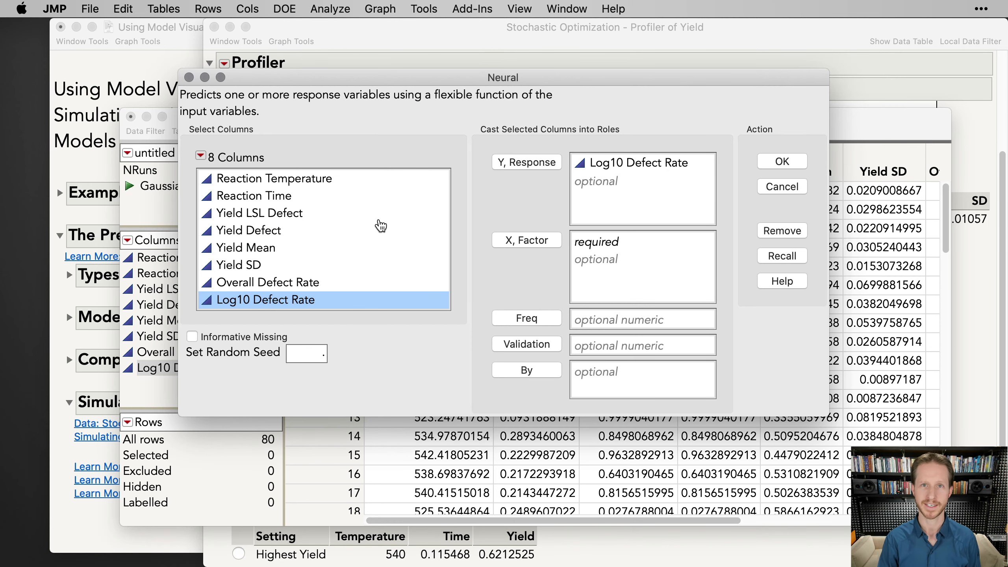
drag(292, 182, 304, 196)
click(519, 242)
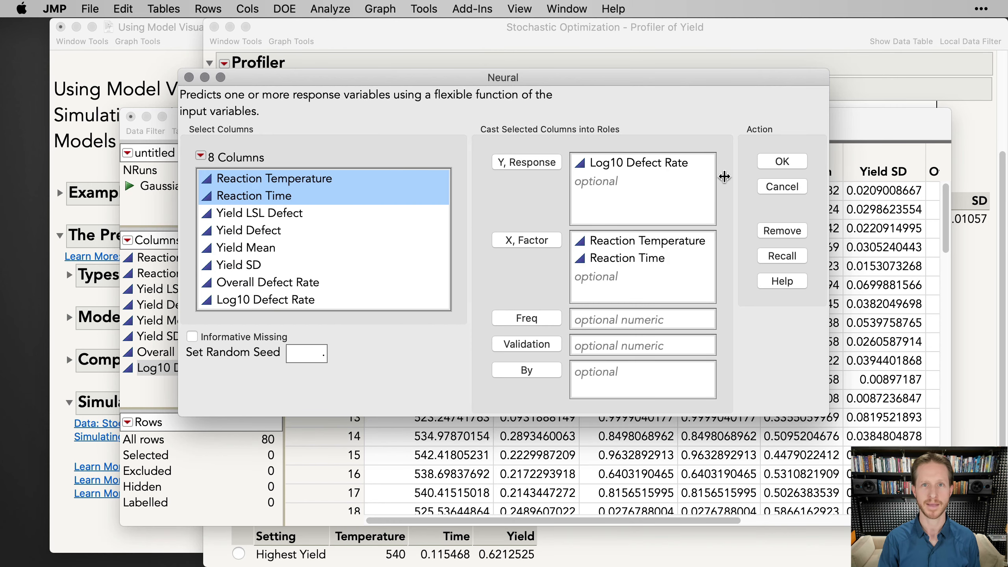
click(781, 162)
Fit the neural model using KFold validation with 5 folds and three TanH nodes in the first layer.
click(469, 143)
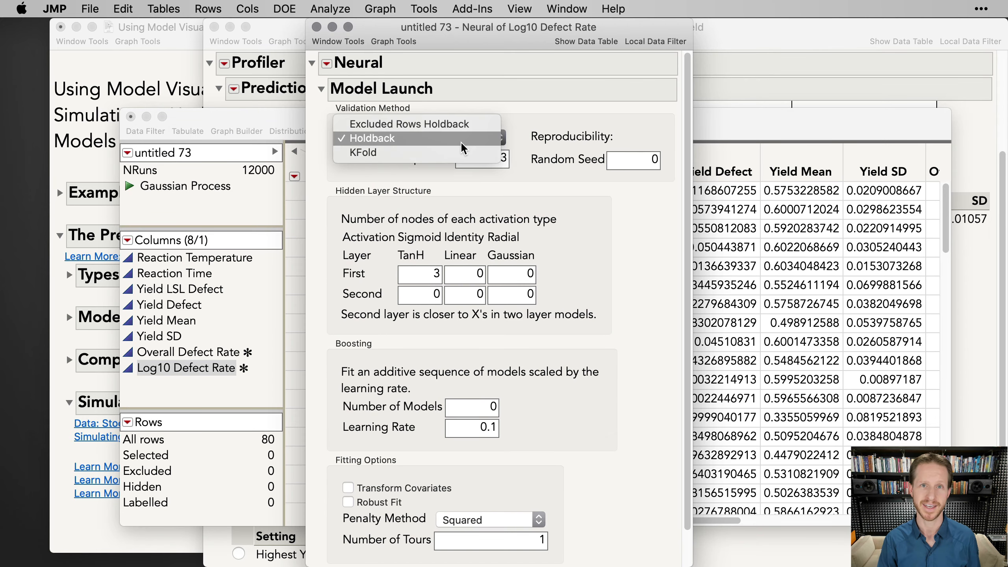
click(460, 153)
scroll(659, 337, down, 3)
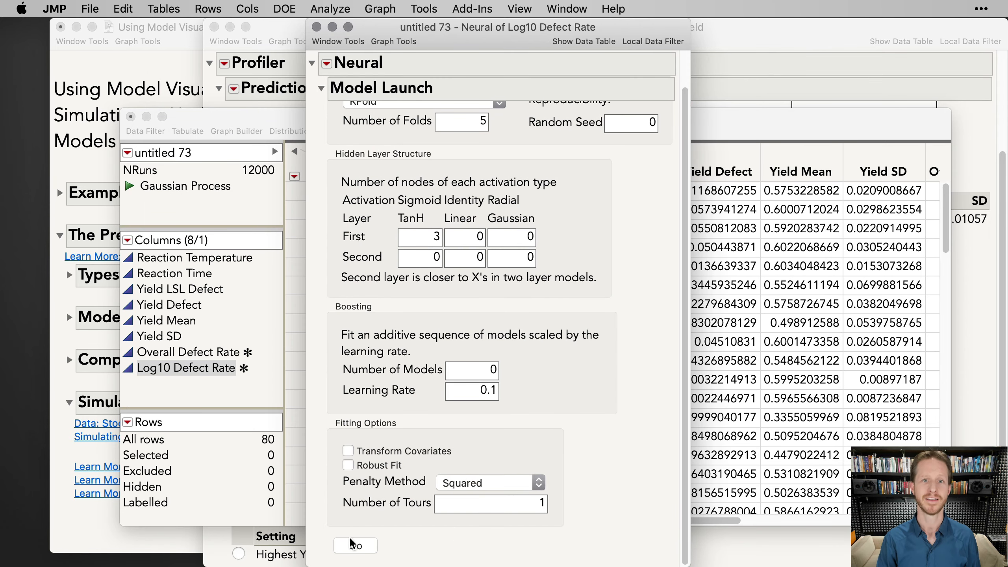
click(350, 541)
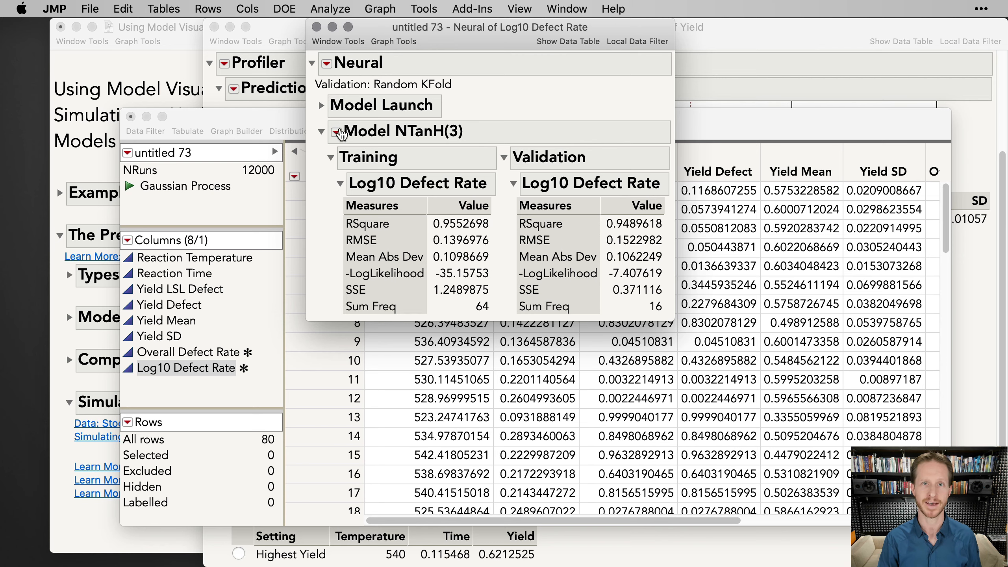
Maximize desirability in a prediction profiler for the NTanH(3) model, and close the neural report.
click(337, 133)
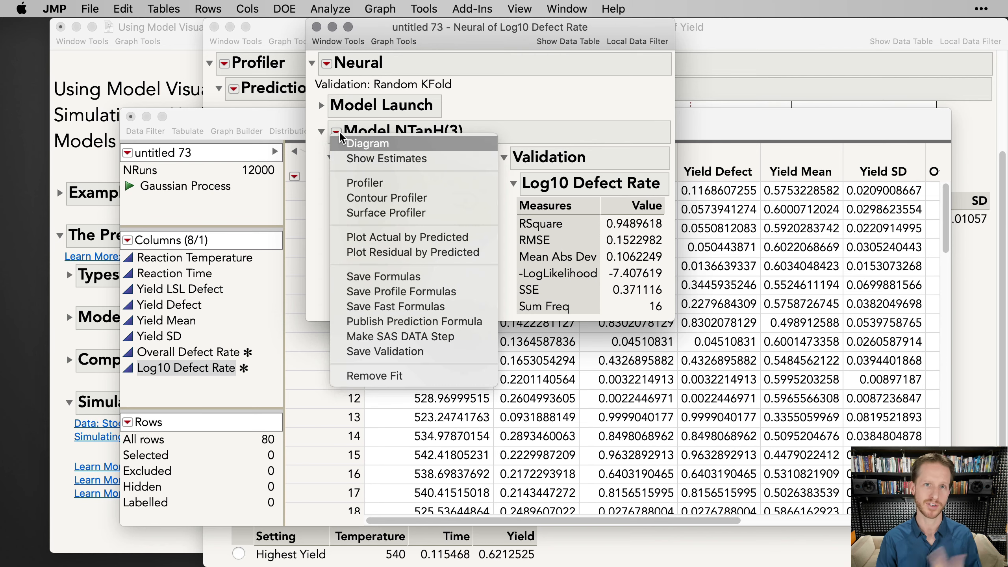
click(379, 183)
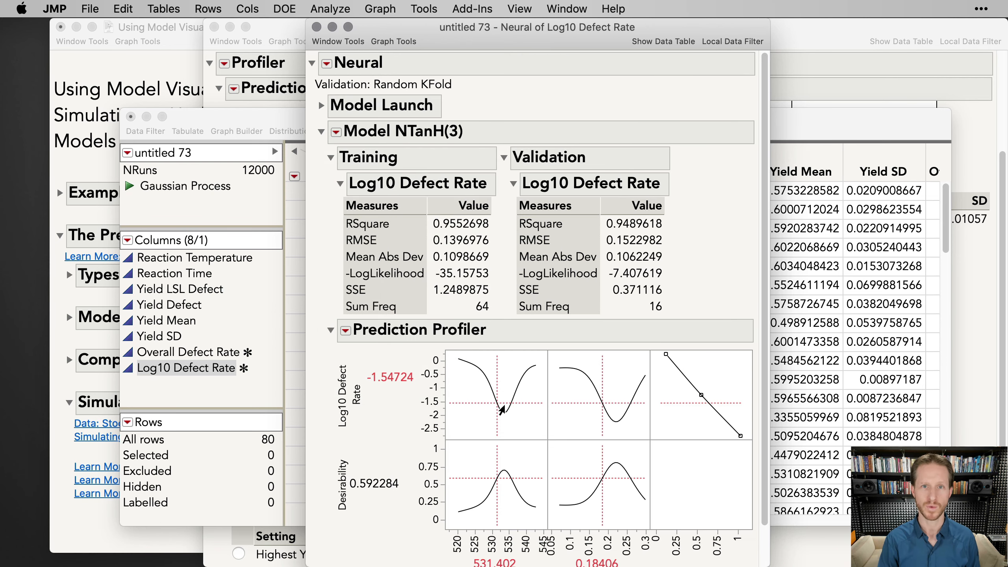
click(346, 330)
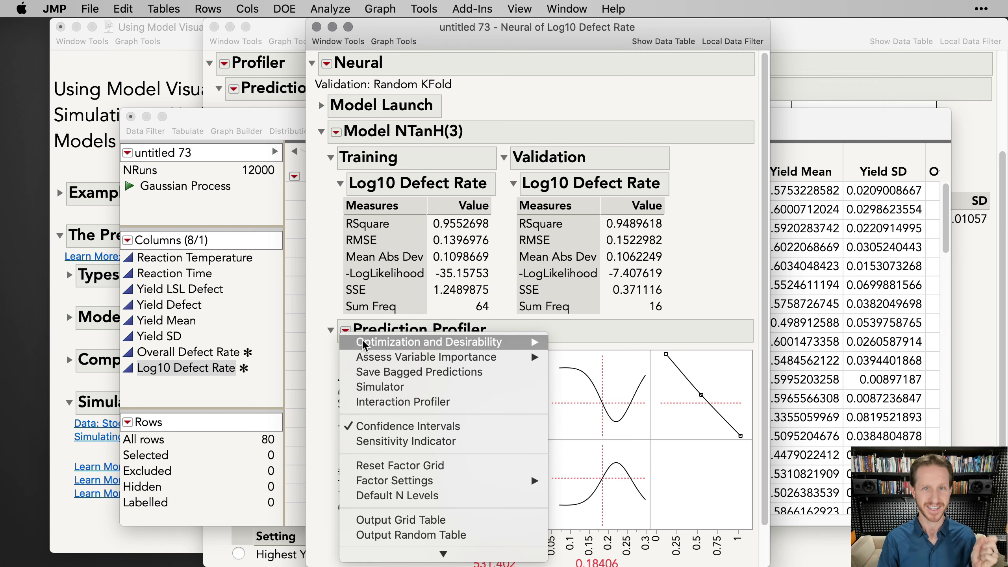
mouse_move(364, 345)
click(584, 356)
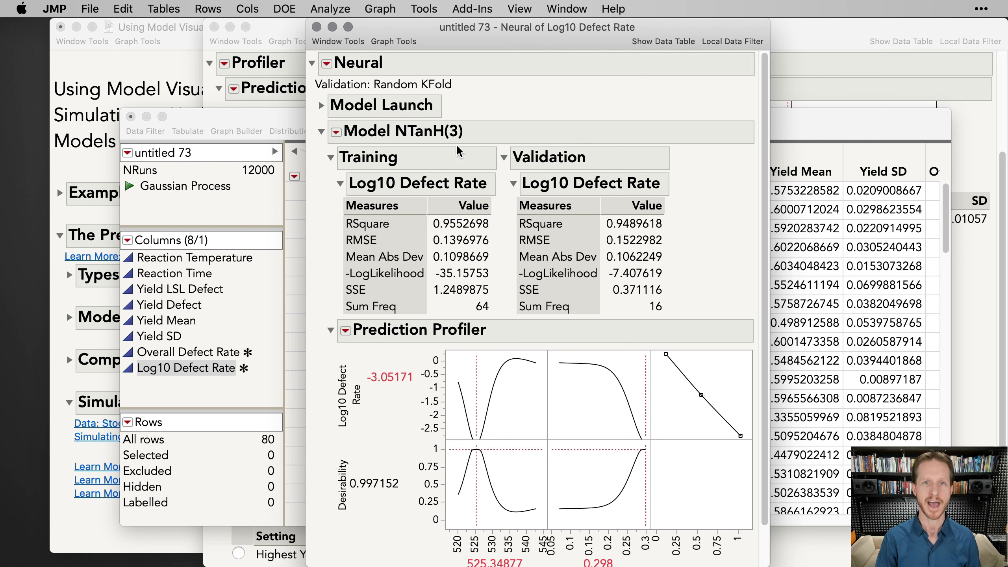
click(316, 27)
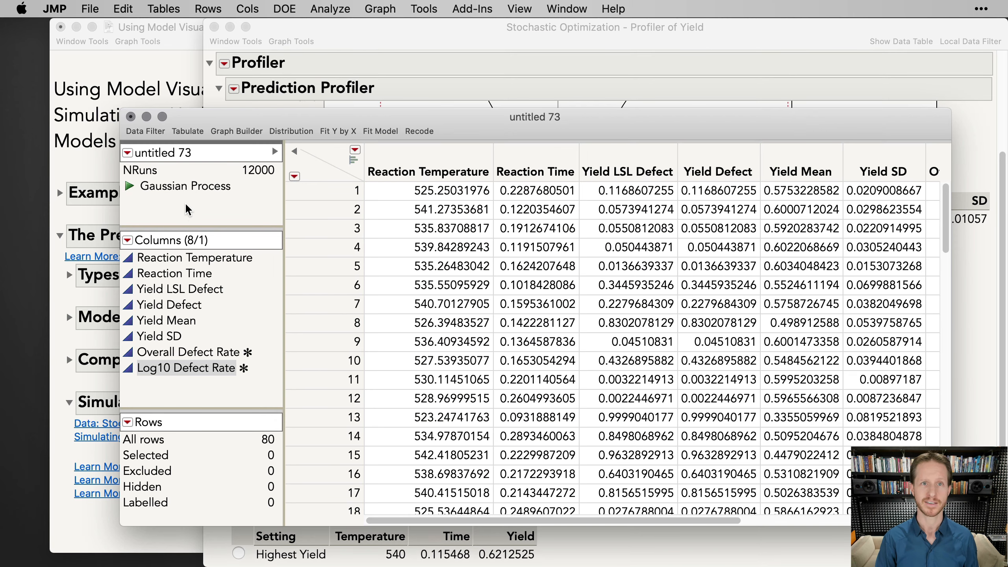
Fit a Gaussian Process model with Log10 Defect Rate as Y and Reaction Temperature and Reaction Time as X.
click(188, 186)
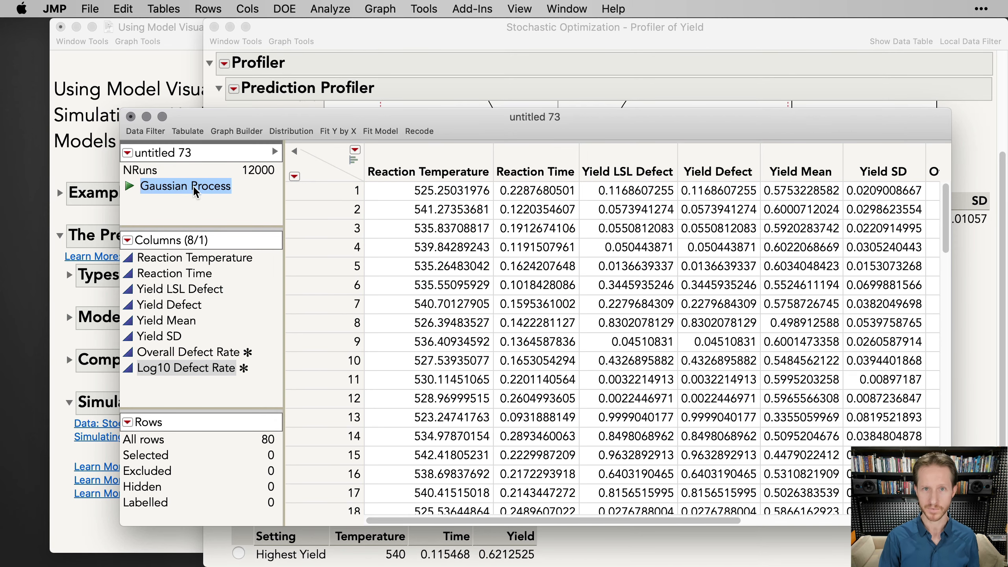
click(327, 9)
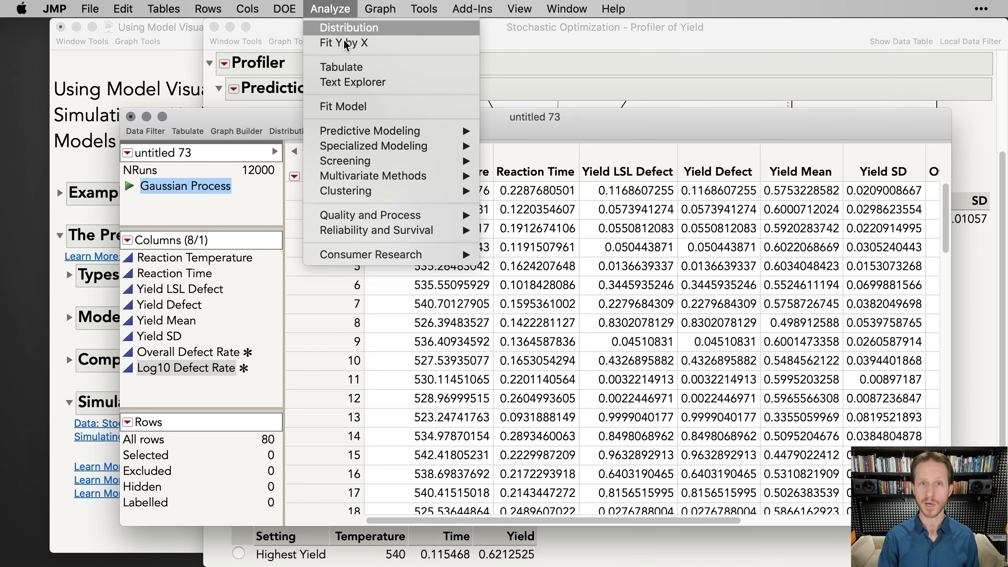
mouse_move(375, 131)
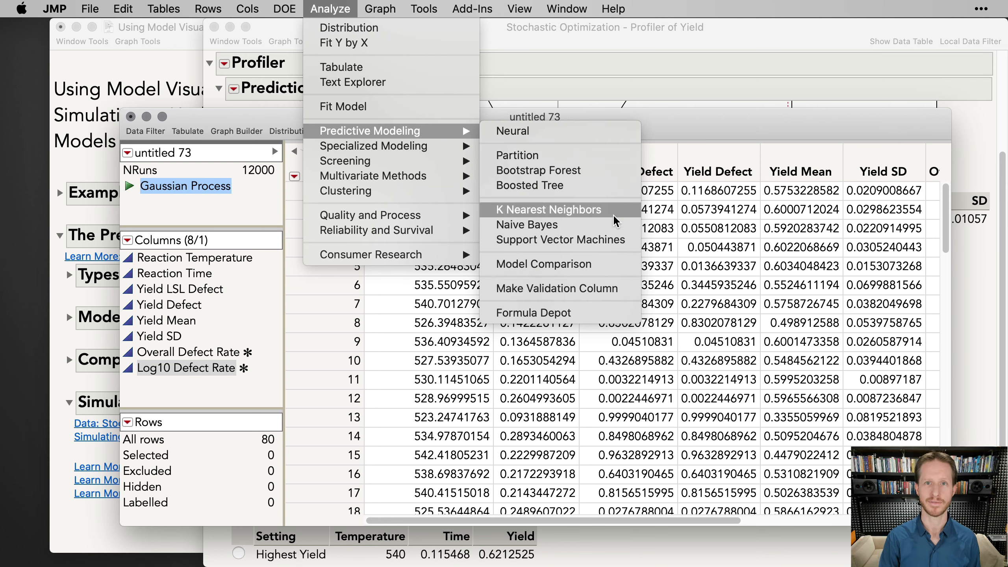
mouse_move(396, 152)
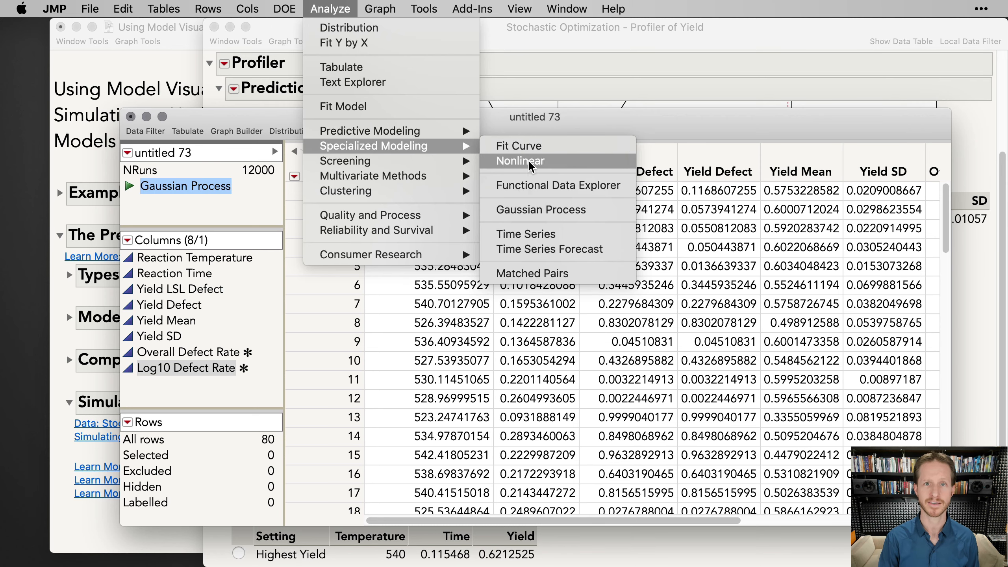
click(561, 215)
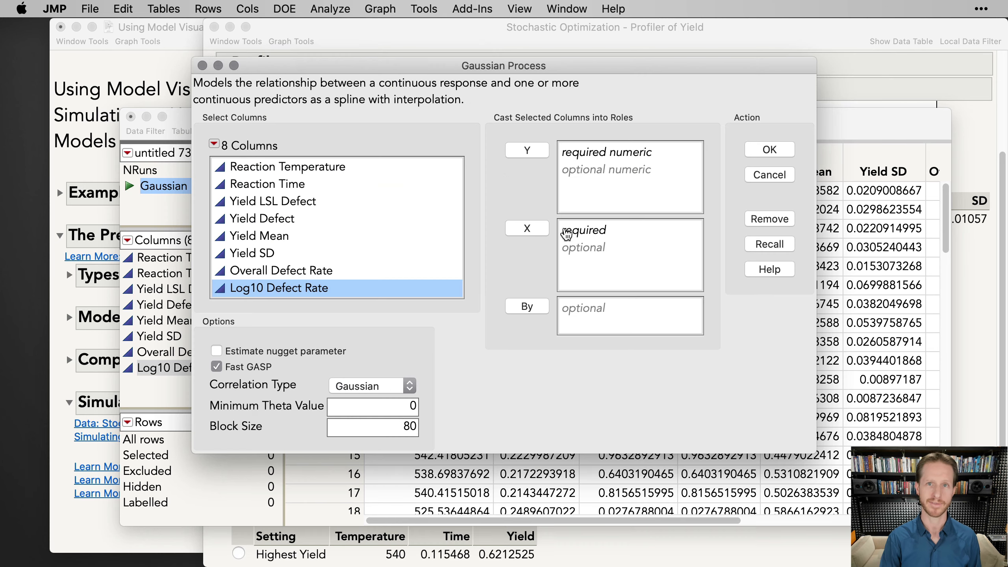
click(532, 154)
click(329, 174)
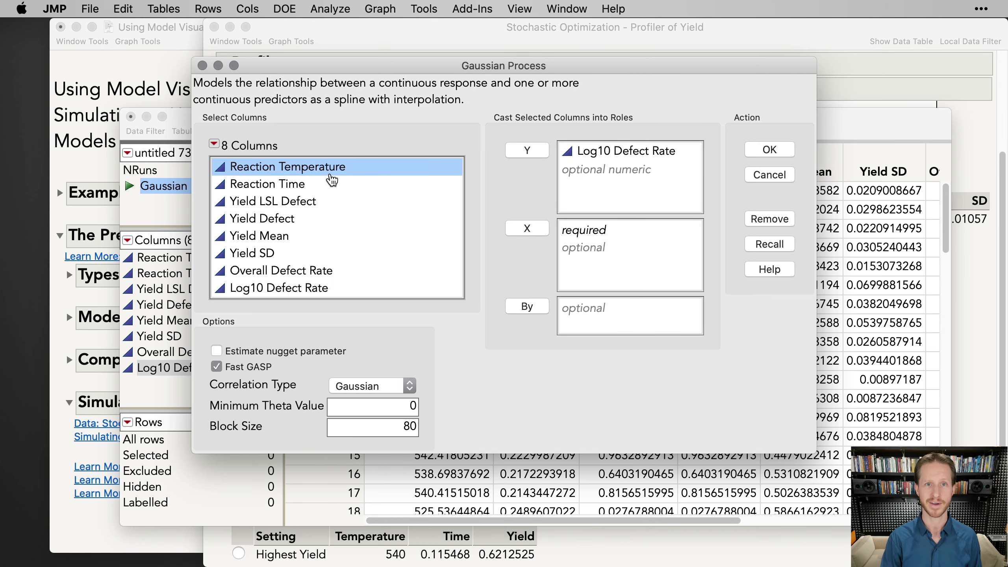
shift+click(300, 185)
click(527, 228)
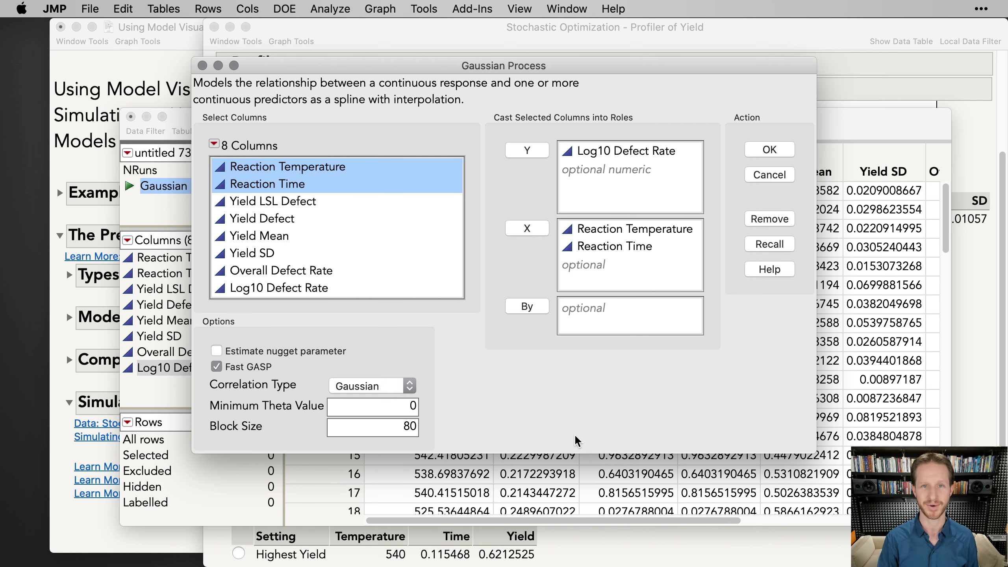
click(770, 151)
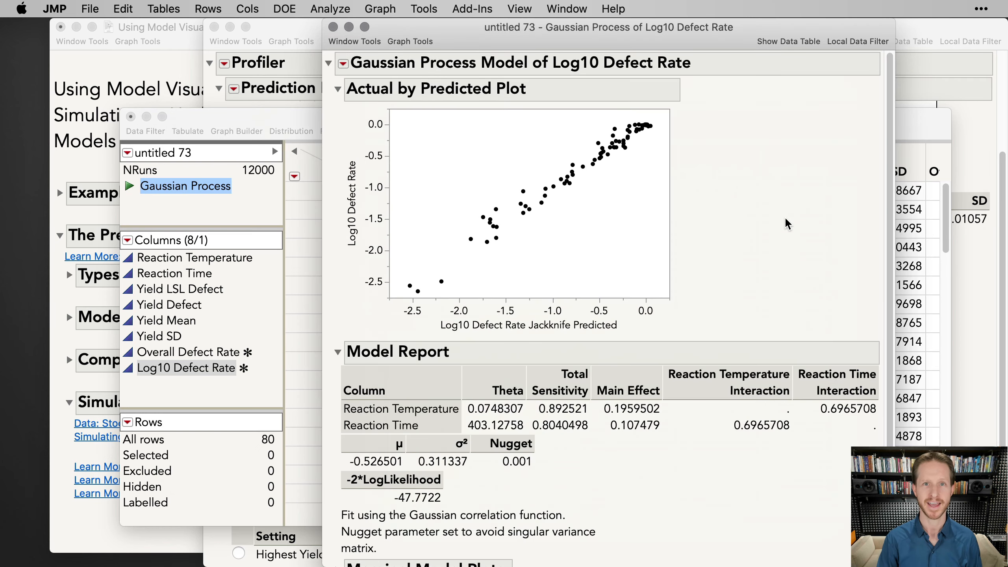
Collapse the actual by predicted plot and maximize desirability in a prediction profiler for the Gaussian Process model.
click(338, 89)
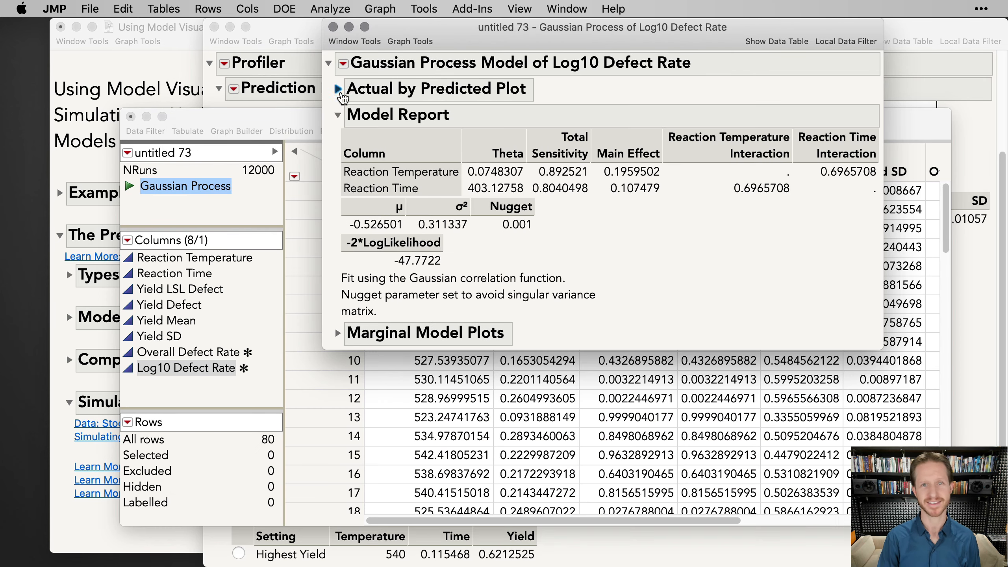
click(343, 65)
click(347, 74)
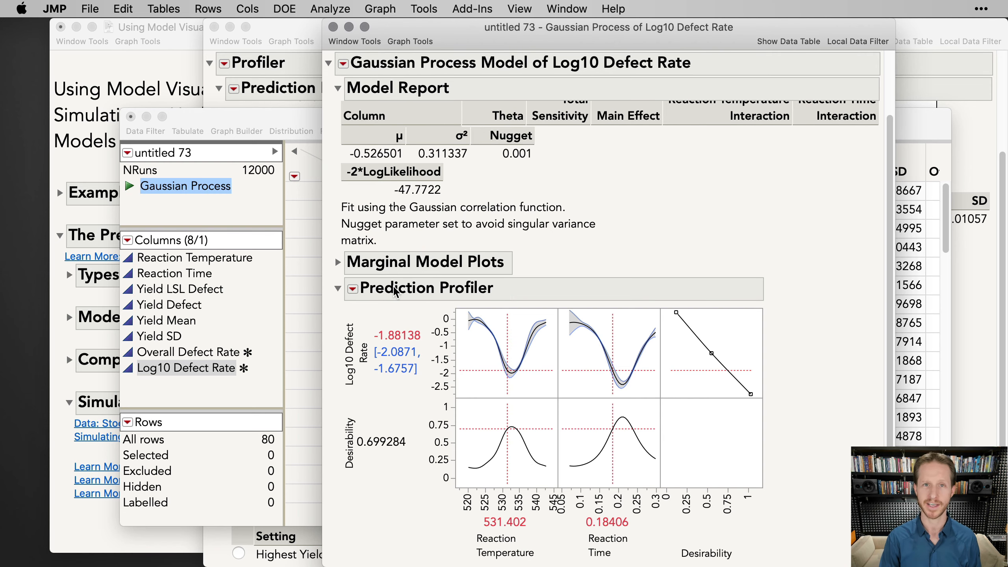
click(353, 289)
mouse_move(516, 300)
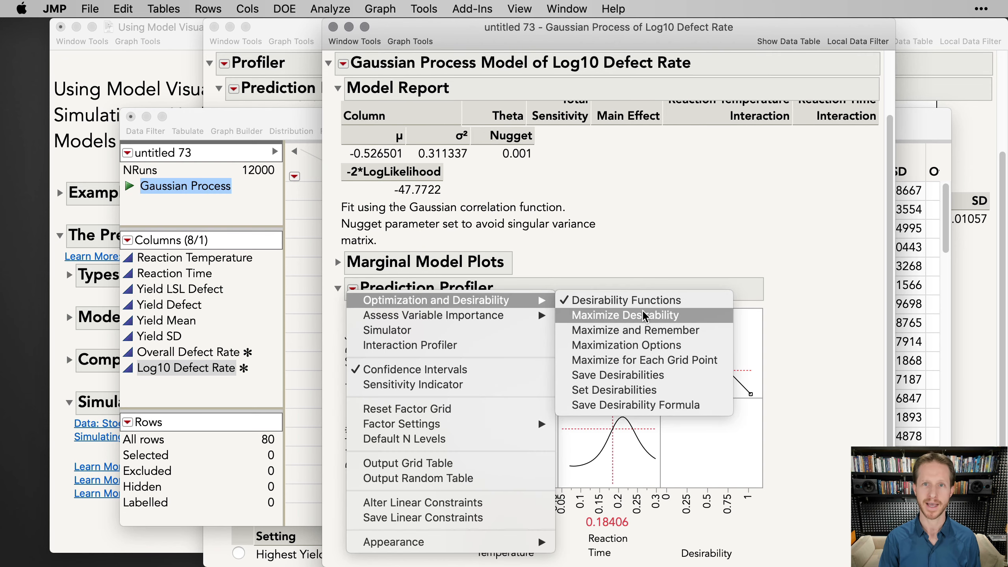
click(644, 316)
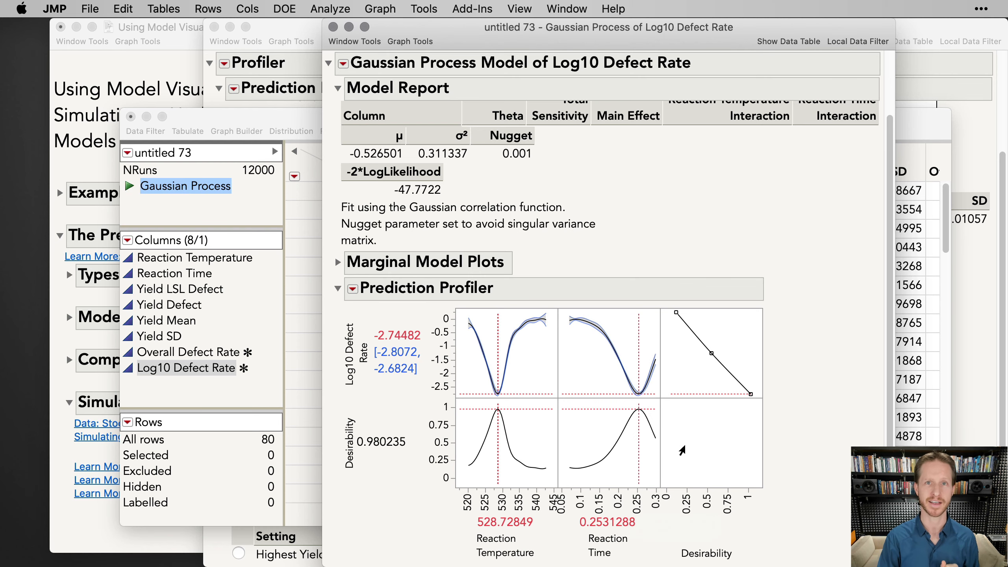
Arrange the Gaussian Process report beside the Stochastic Optimization yield profiler and rerun the yield simulation at the optimized settings.
drag(603, 27, 769, 28)
drag(397, 35, 187, 26)
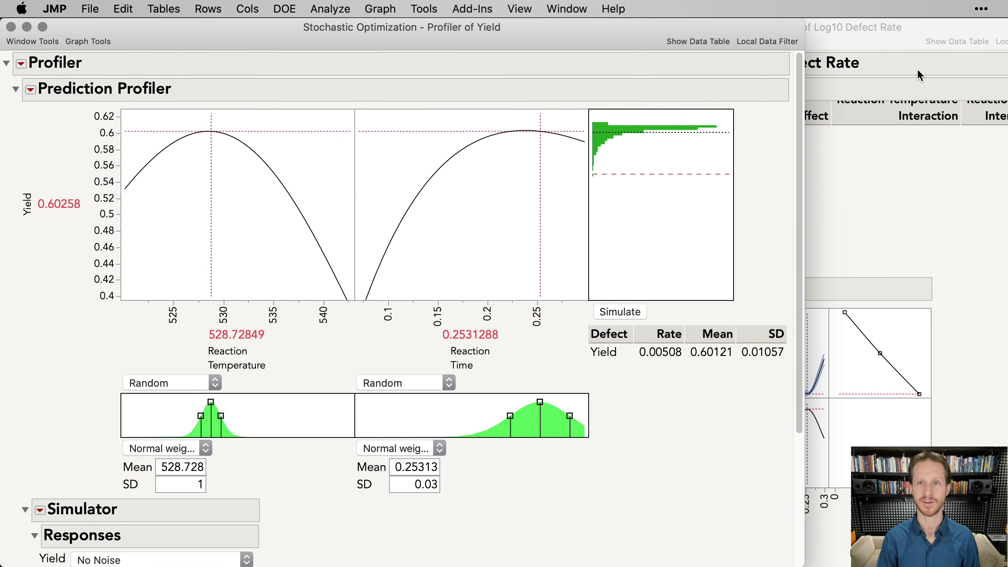
drag(880, 26, 914, 31)
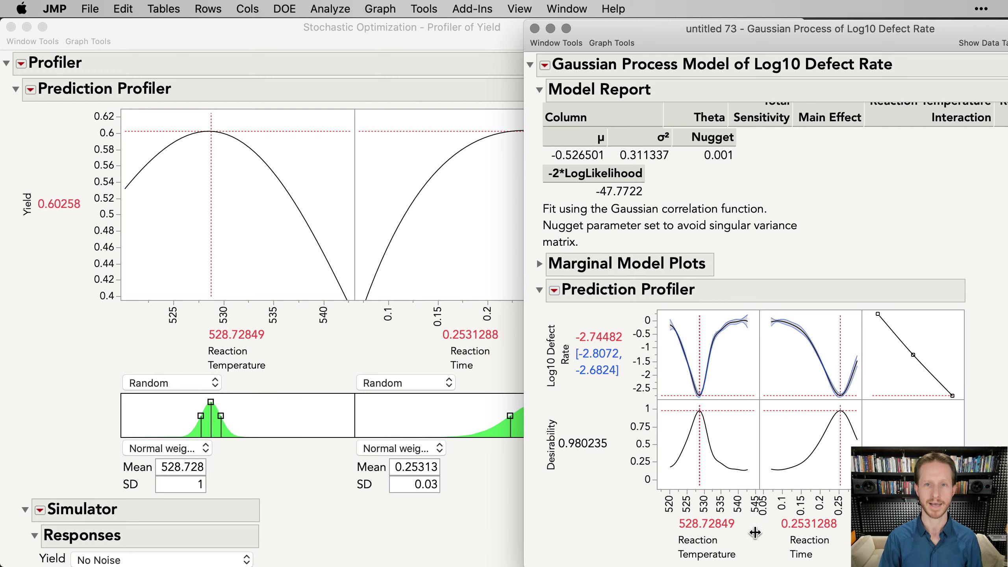
double_click(311, 35)
click(631, 314)
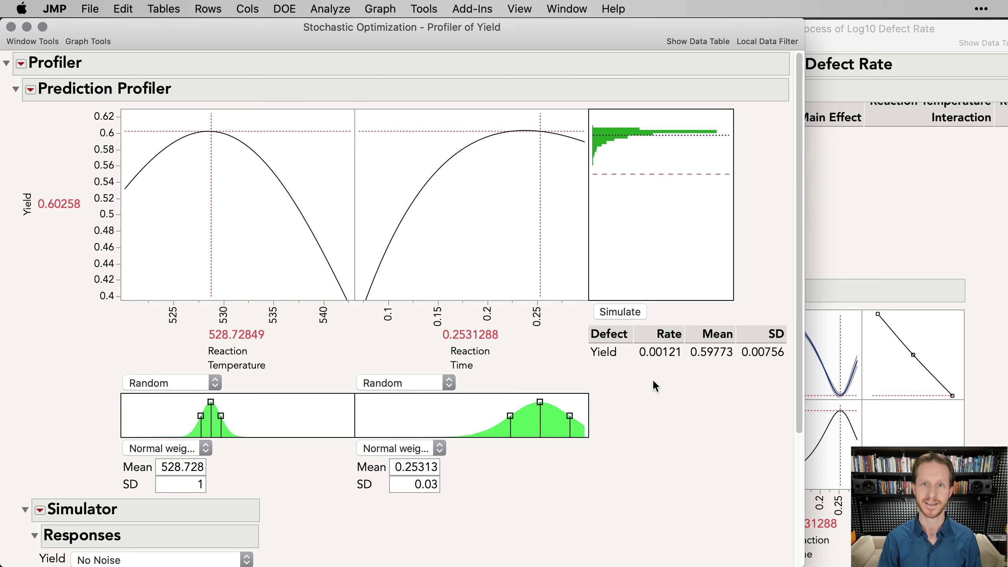
click(621, 313)
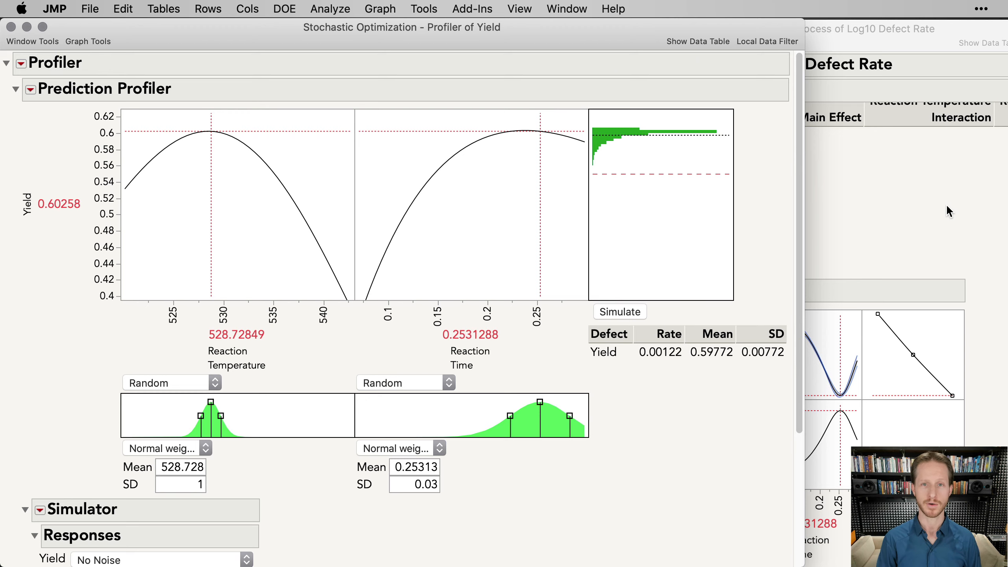
Close the Gaussian Process report and the simulation experiment table, and move the yield profiler window back beside the outline.
click(943, 249)
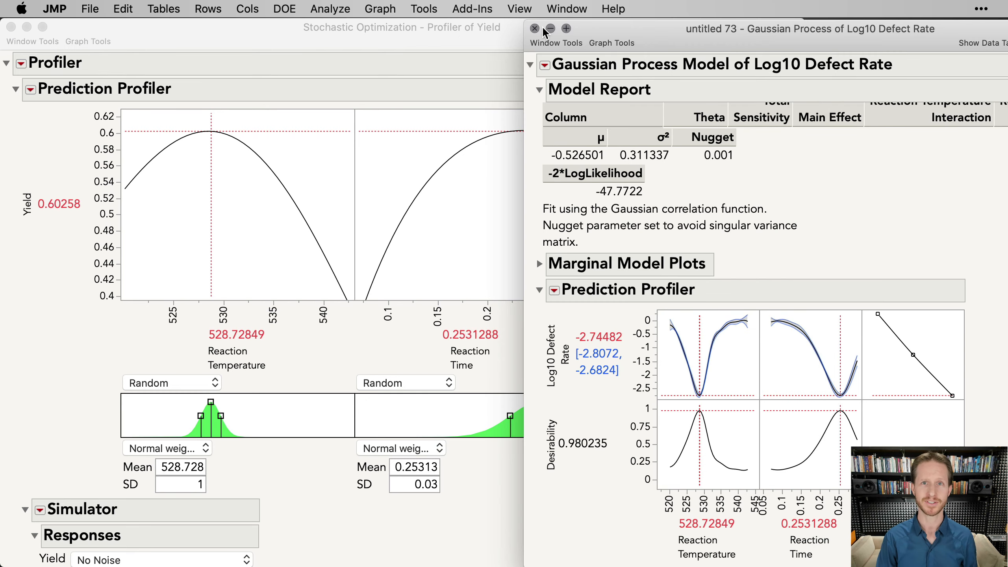
click(531, 28)
double_click(858, 121)
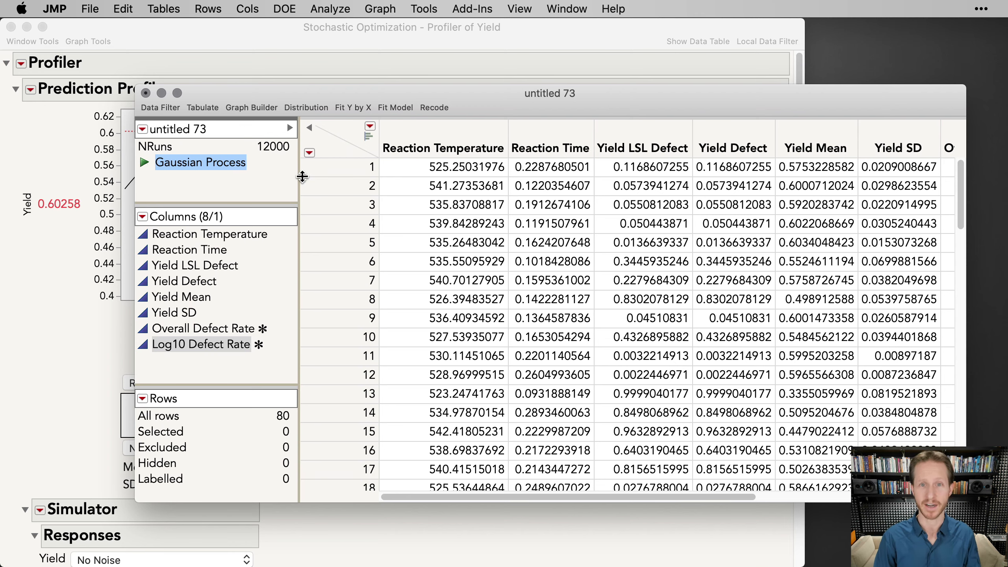
click(146, 93)
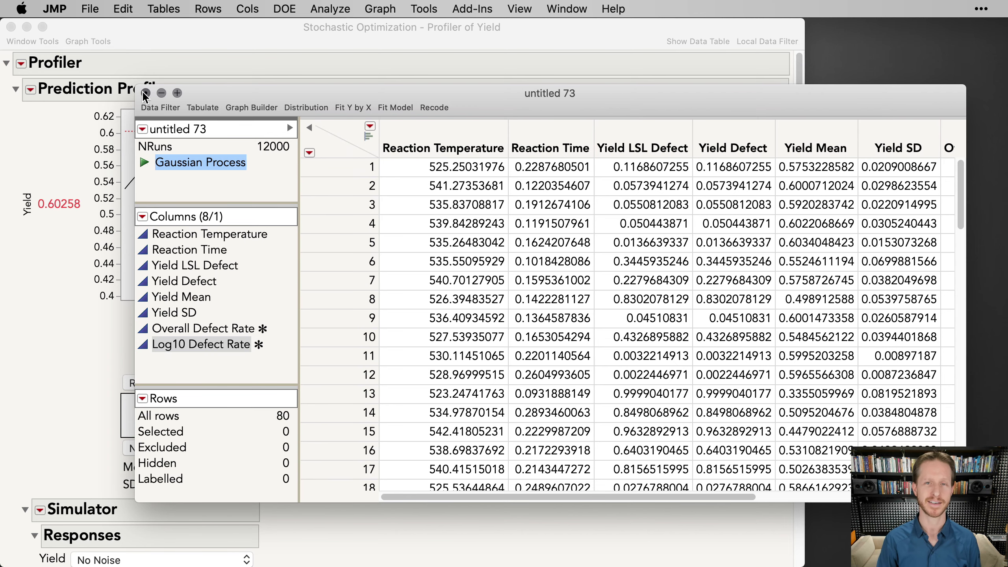
click(501, 194)
drag(430, 28, 597, 30)
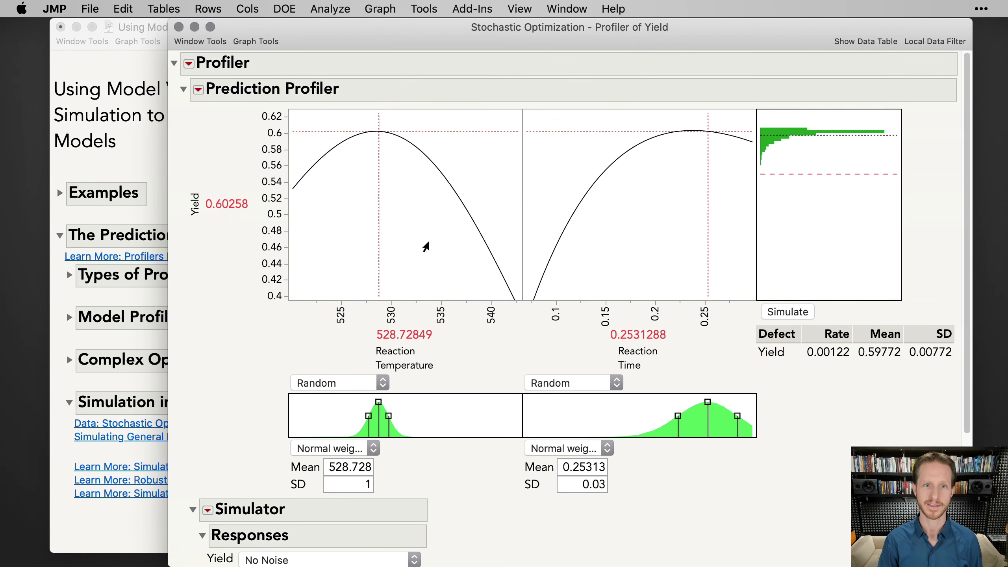
scroll(238, 393, down, 5)
click(208, 334)
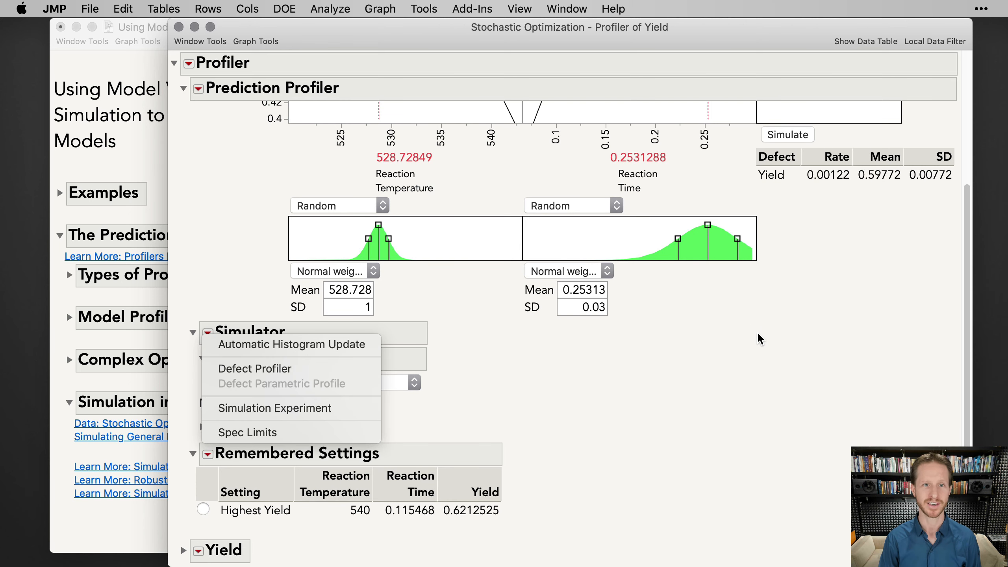
click(435, 403)
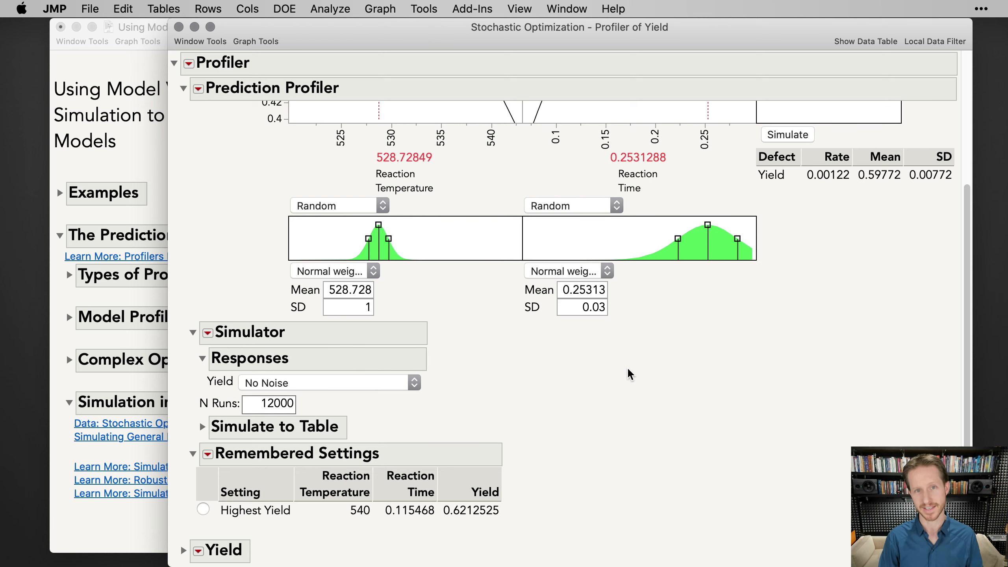
Remember the yield profiler's current factor settings under the name Lowest Defect.
scroll(631, 397, up, 5)
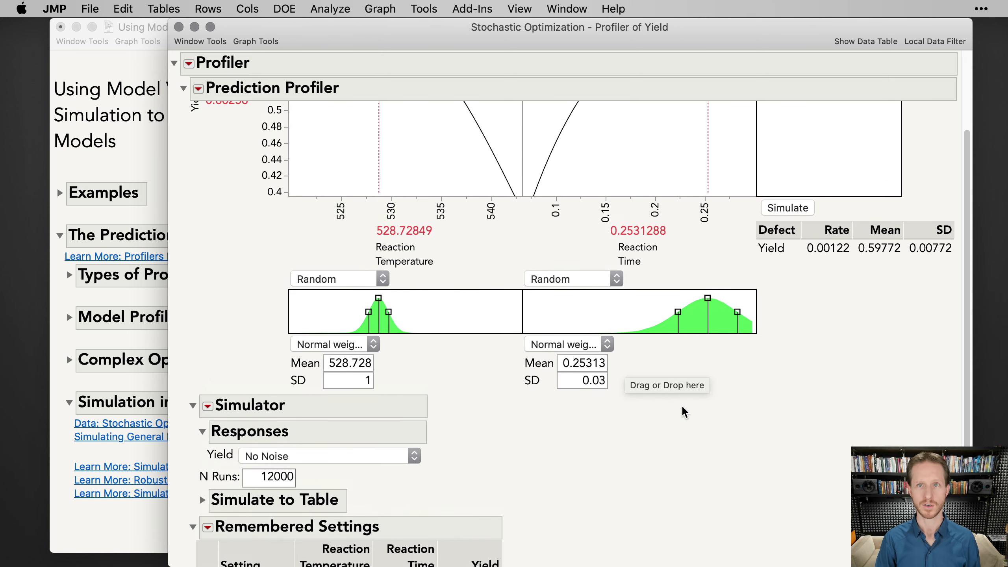
click(204, 93)
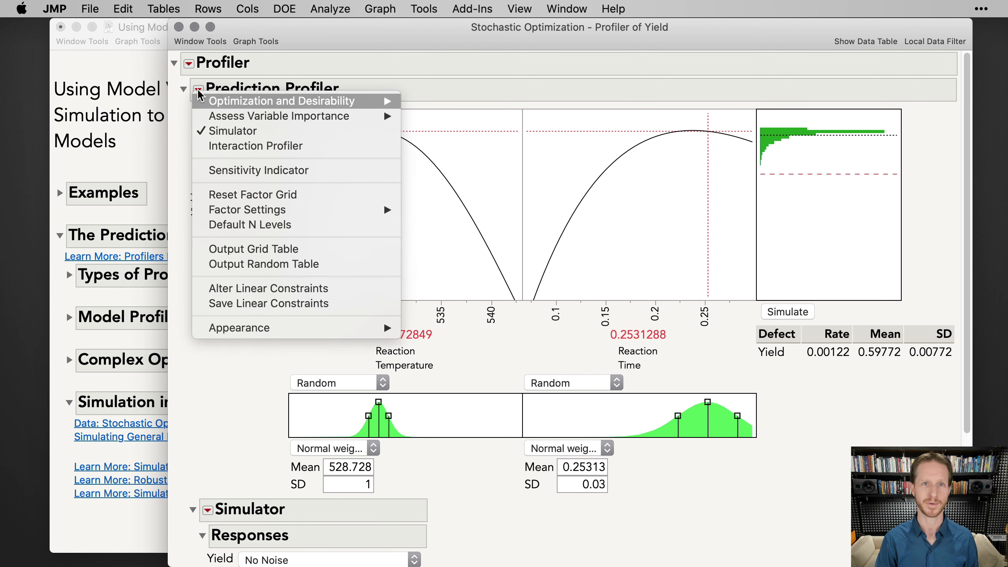
mouse_move(276, 215)
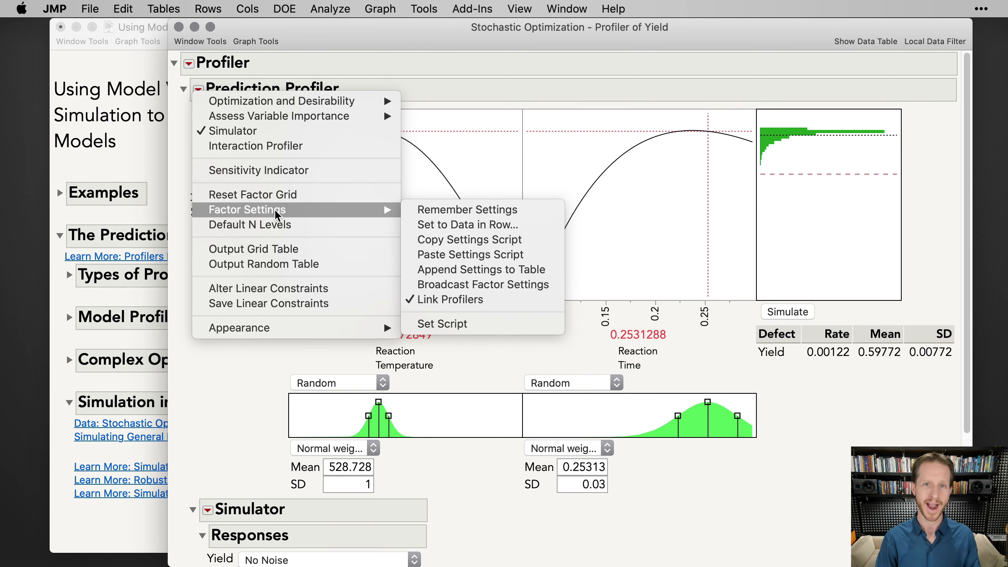
click(458, 210)
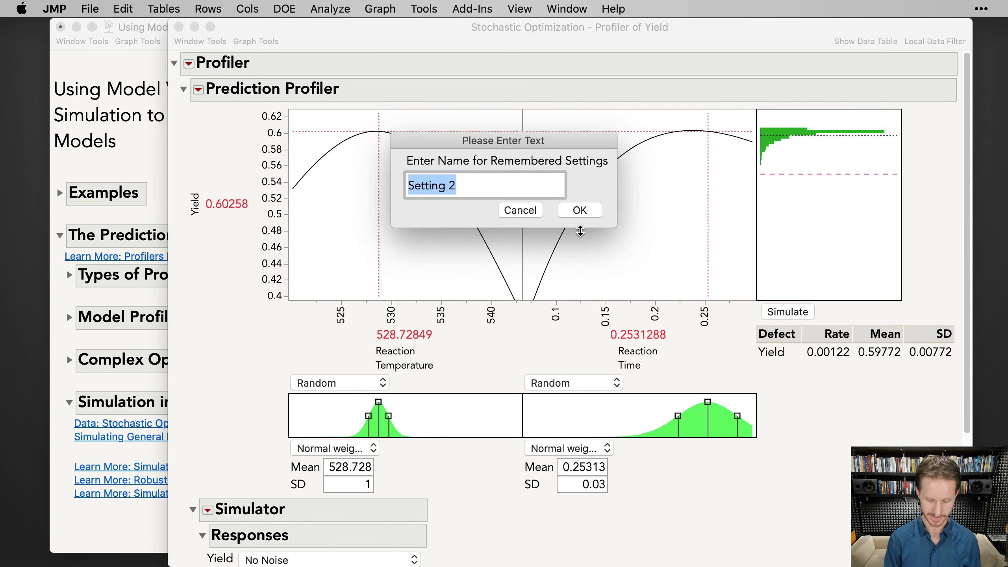
text(Lowest Defect)
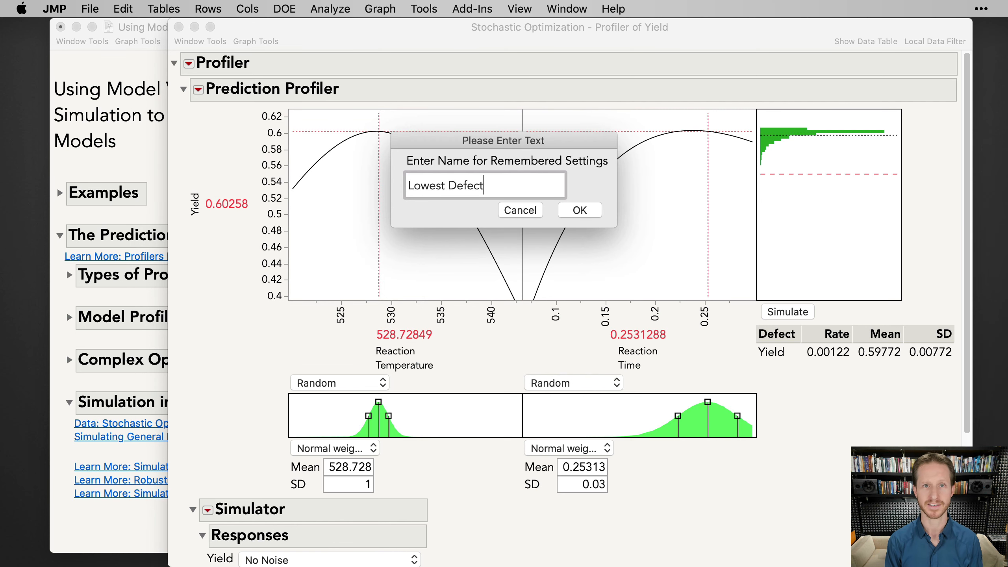
key(Return)
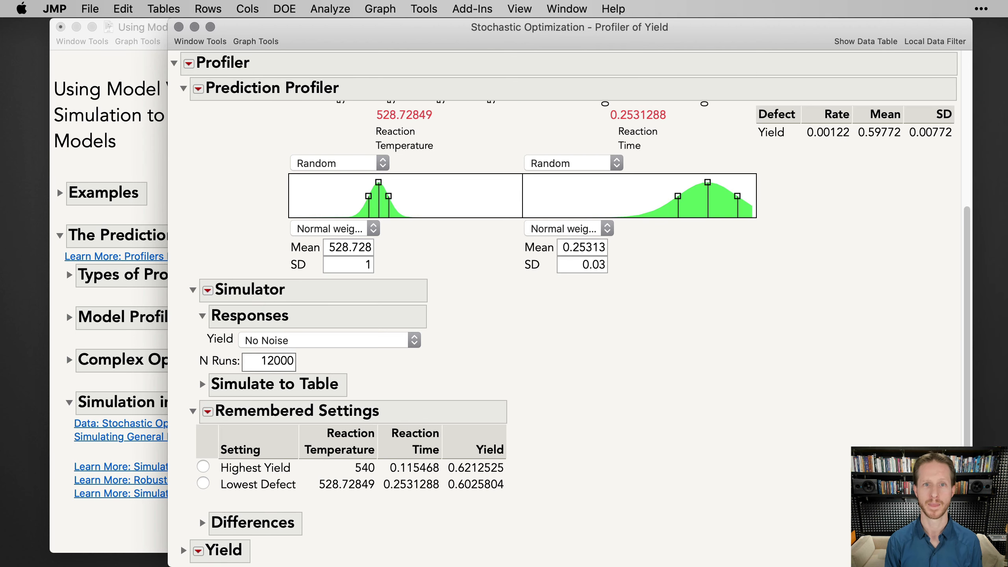
Turn off the yield profiler's simulator and switch between the Highest Yield and Lowest Defect remembered settings.
click(198, 89)
click(254, 137)
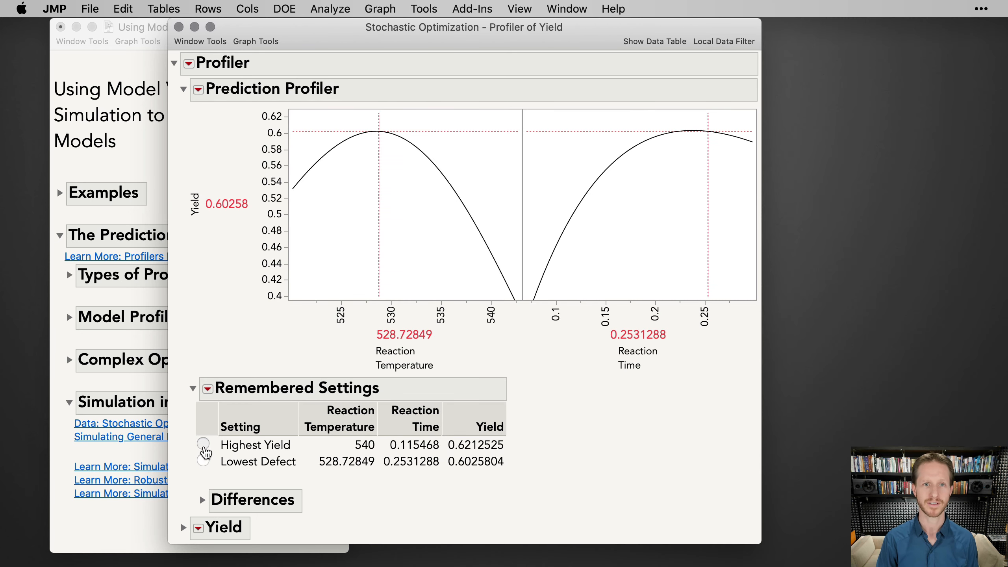
click(203, 443)
click(203, 462)
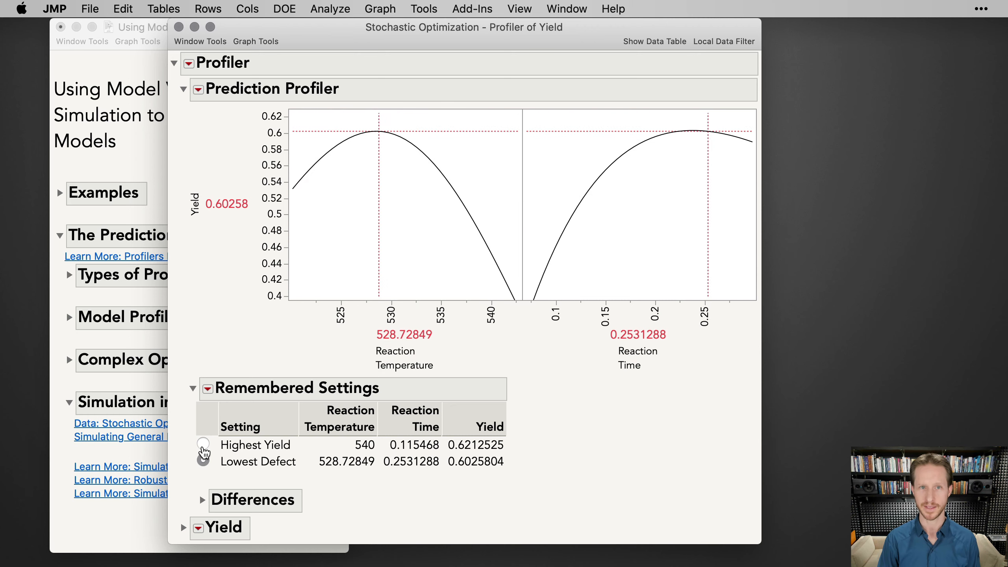
Compare the Highest Yield and Lowest Defect remembered settings, expanding their Differences table and applying the Highest Yield settings.
click(203, 444)
click(203, 460)
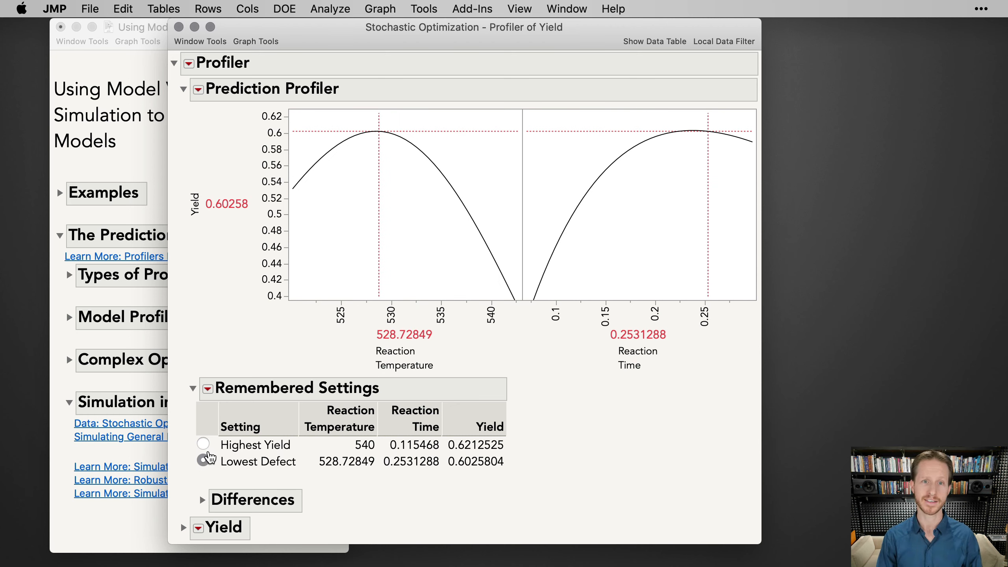
click(202, 500)
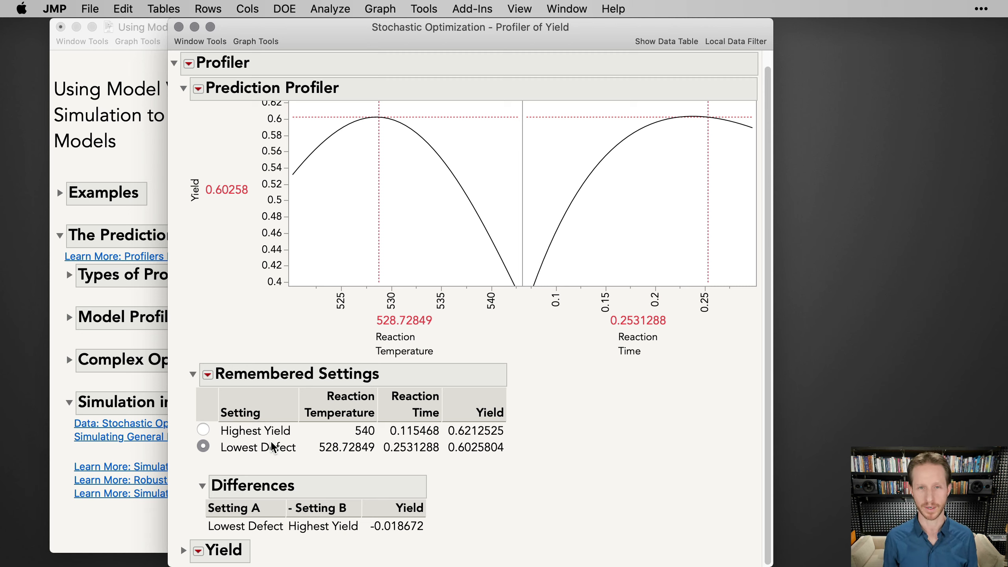
click(224, 435)
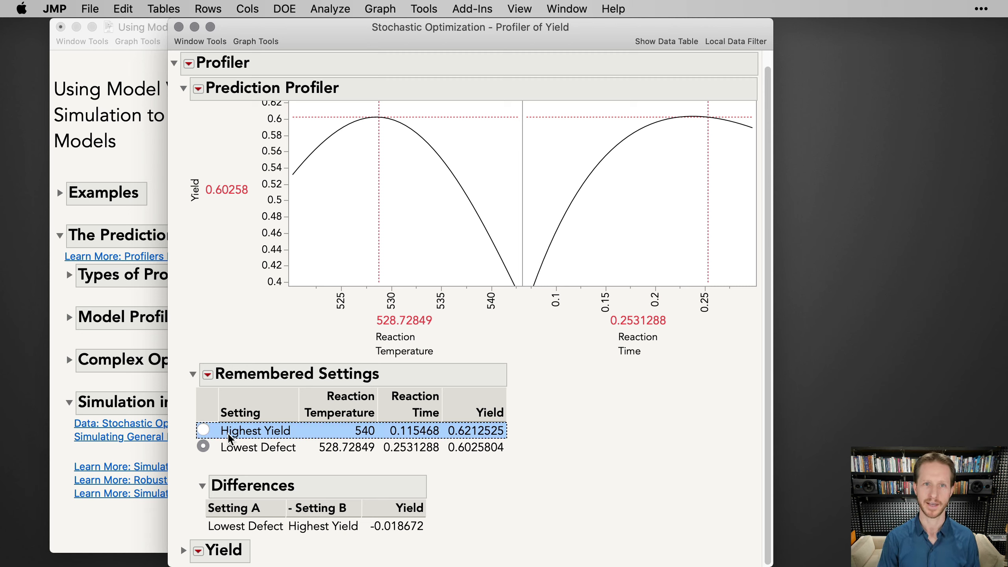
click(204, 430)
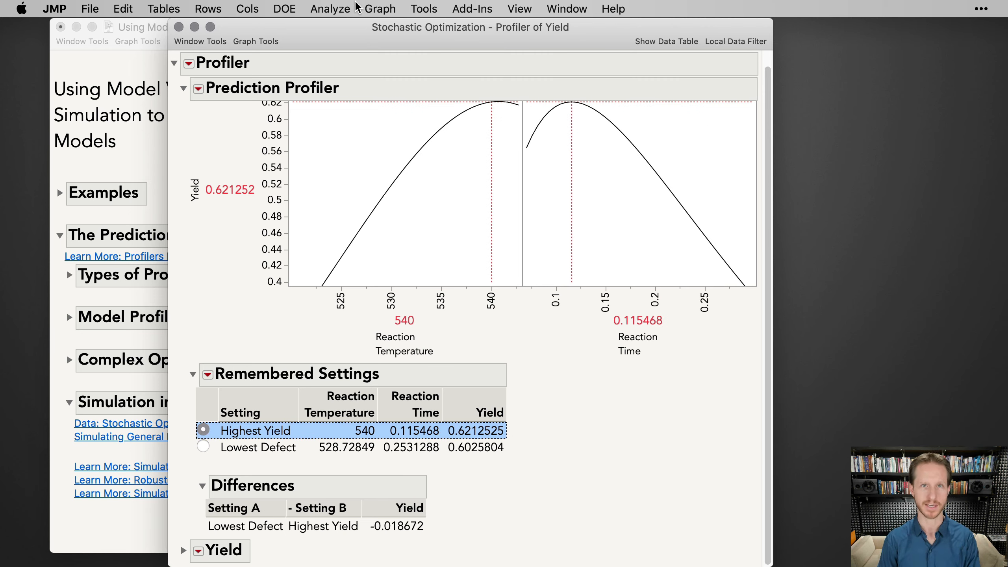
Move the Stochastic Optimization yield profiler clear of the outline window and close it.
drag(367, 40, 492, 40)
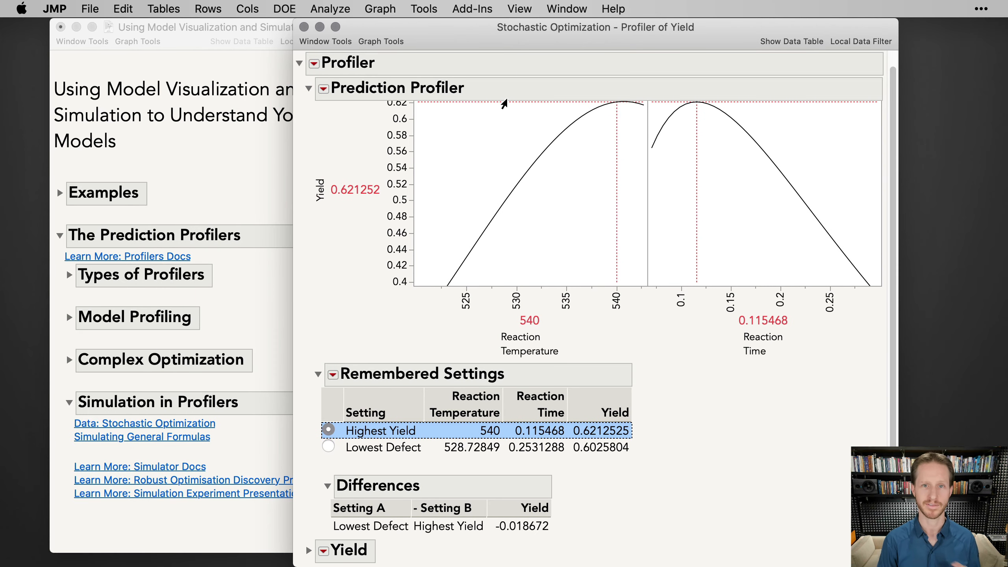
drag(567, 38, 636, 37)
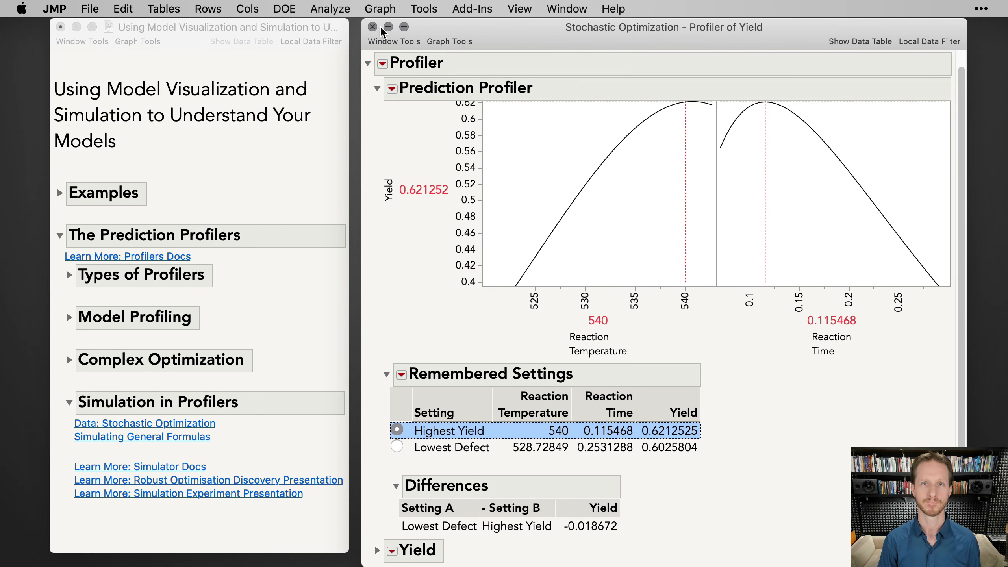
click(372, 26)
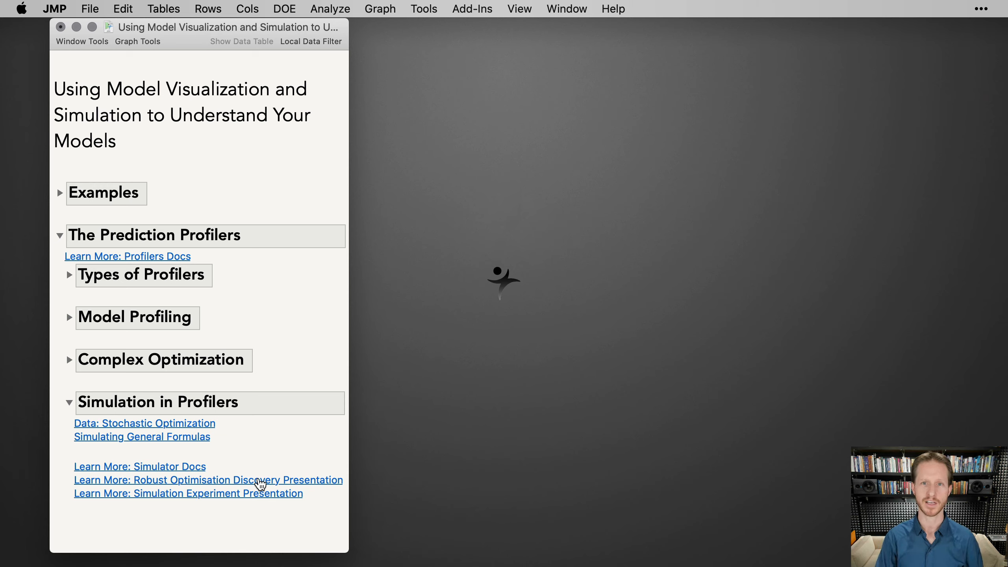
click(335, 9)
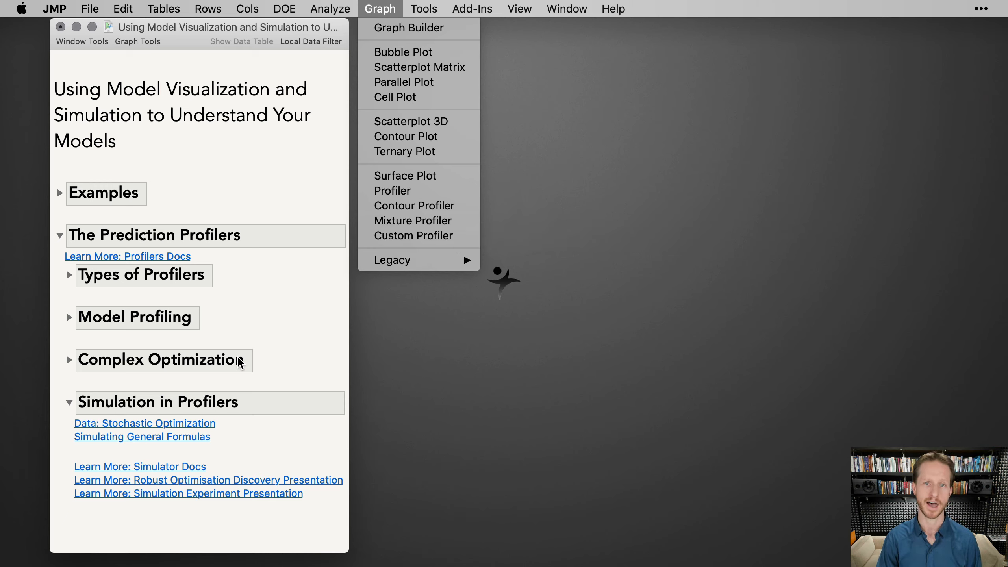
click(238, 358)
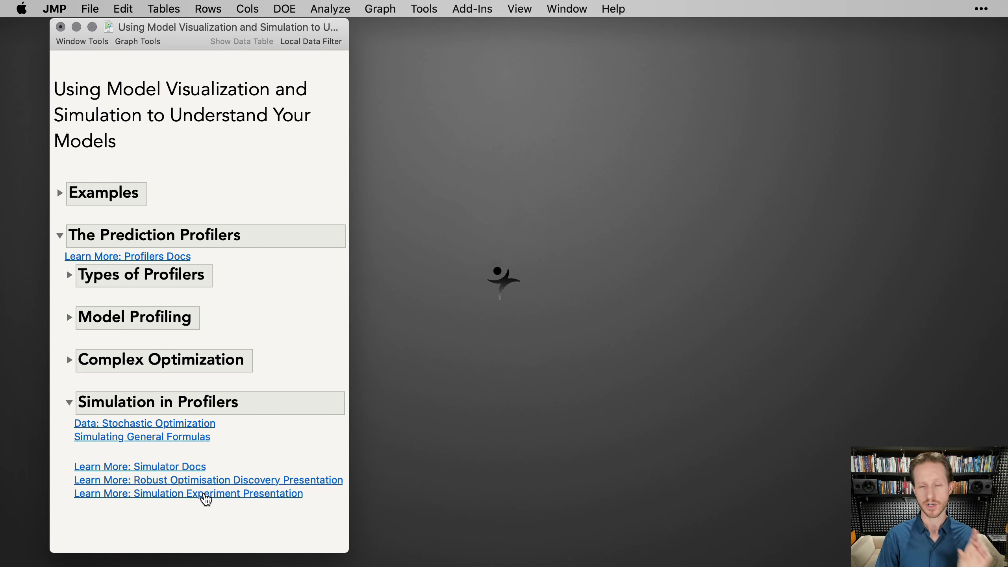
Open the Simulating General Formulas example and arrange the Sales Model table and its profiler beside the outline.
click(180, 443)
drag(536, 49, 389, 34)
click(668, 44)
drag(669, 45, 490, 146)
drag(742, 148, 932, 155)
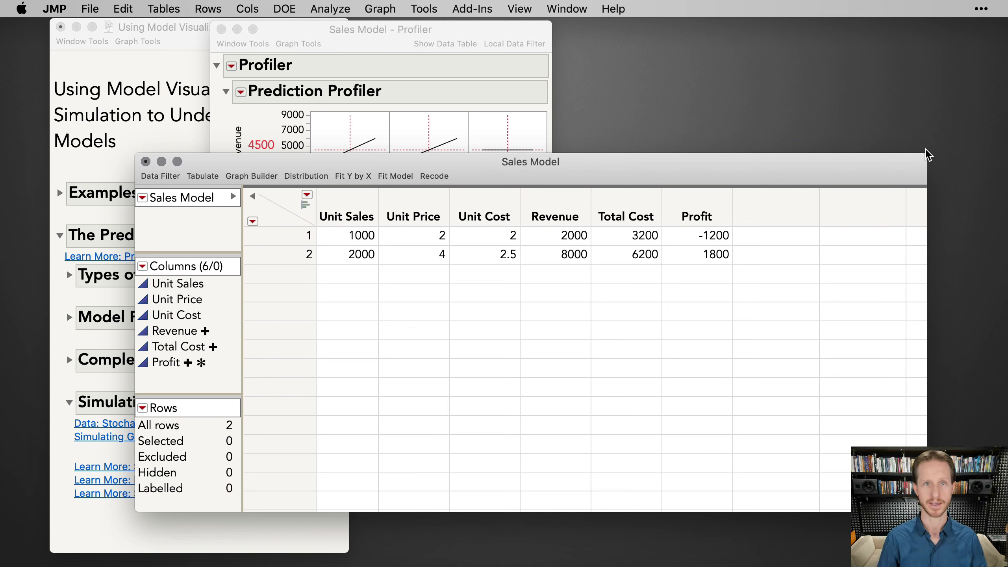
Examine the Sales Model input columns Unit Sales, Unit Price and Unit Cost and the output columns Revenue, Total Cost and Profit.
drag(349, 211, 719, 220)
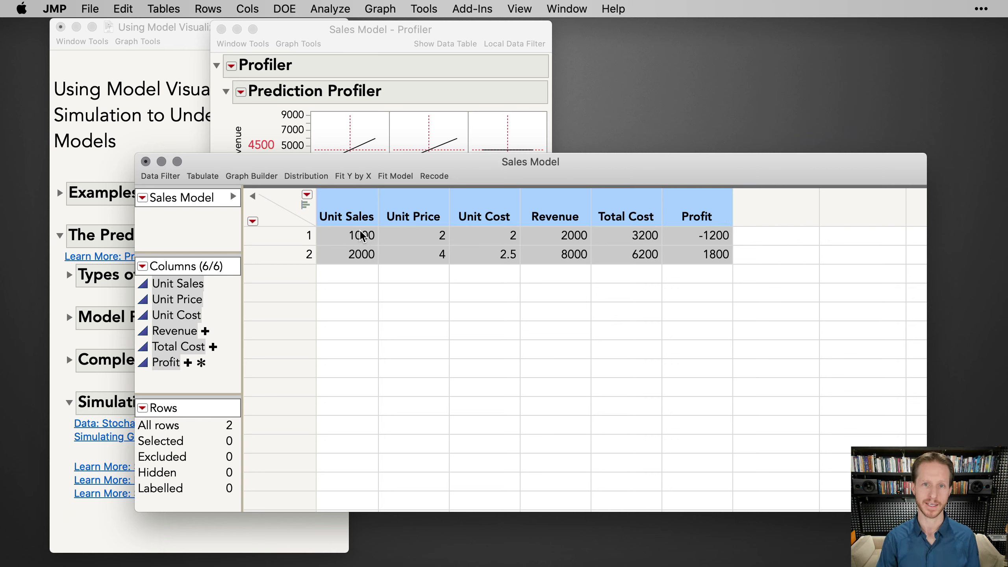
click(351, 197)
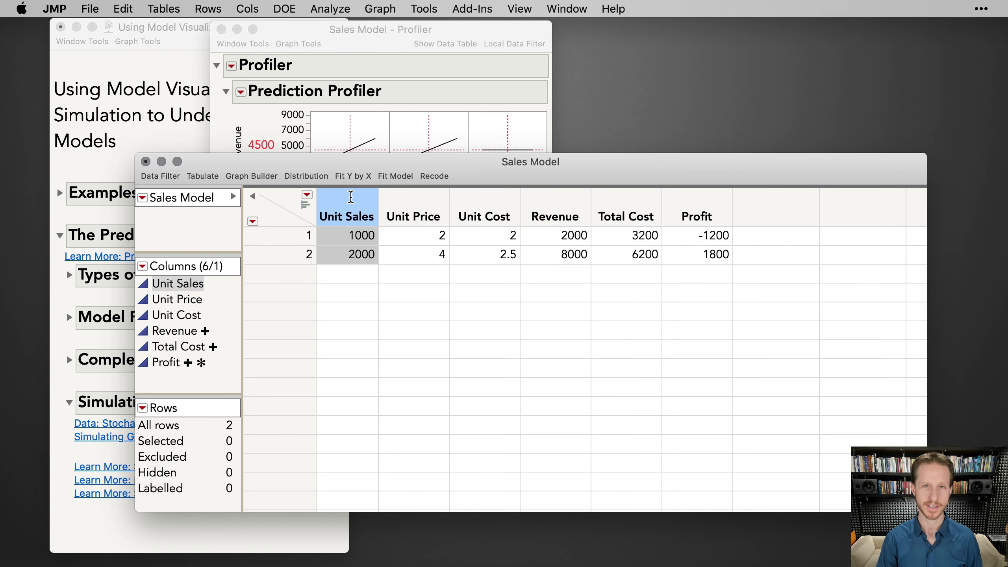
click(413, 210)
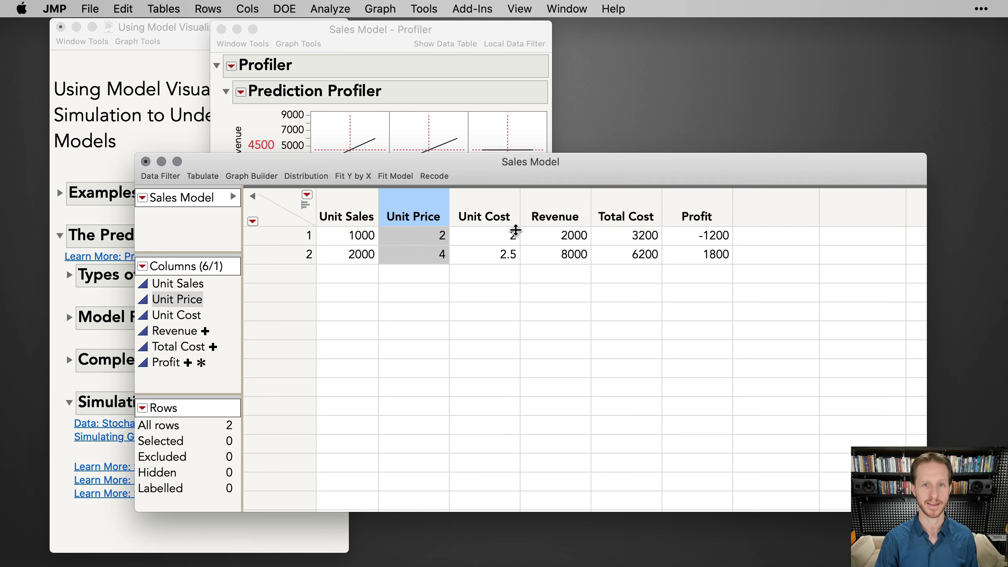
click(495, 215)
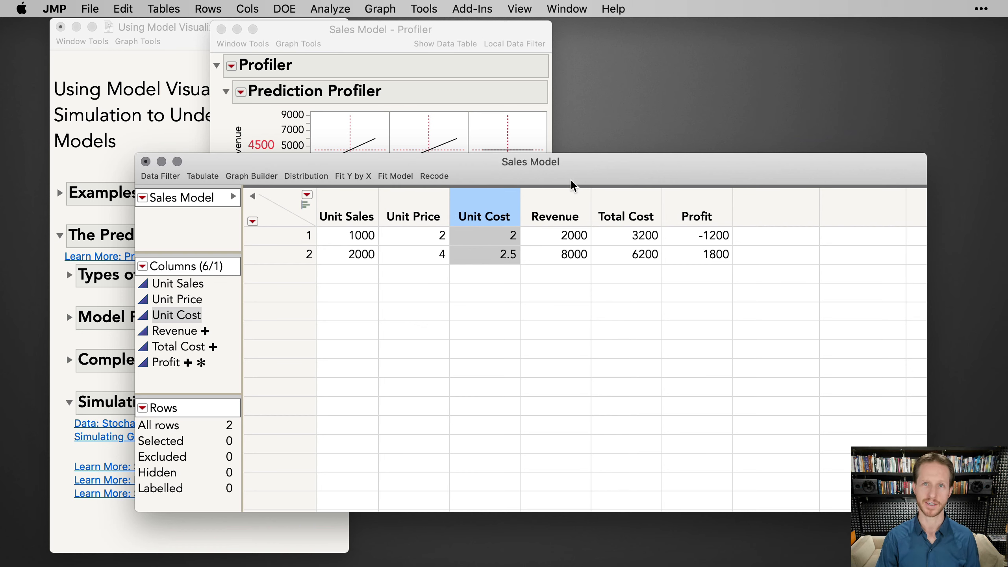
click(577, 207)
click(653, 205)
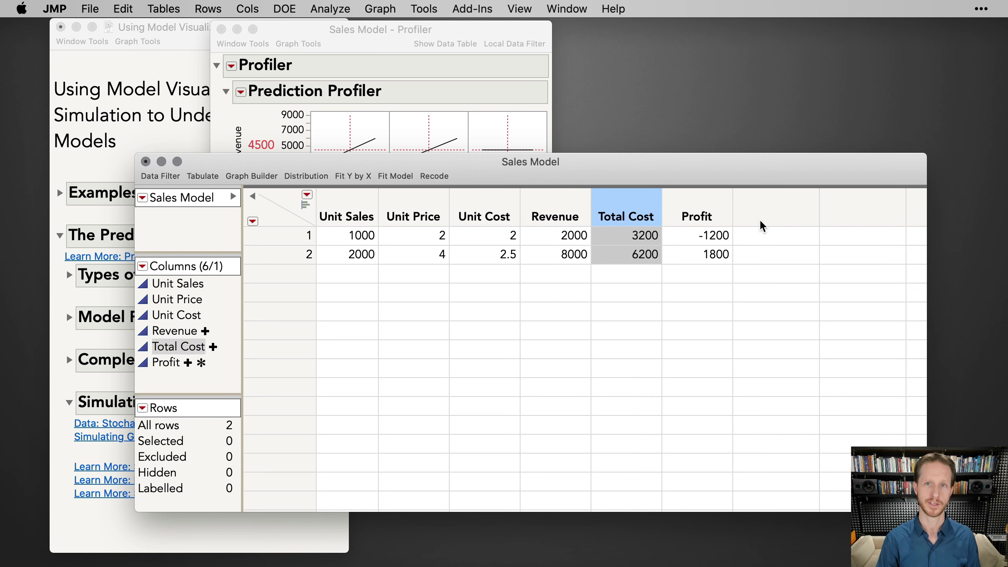
click(699, 215)
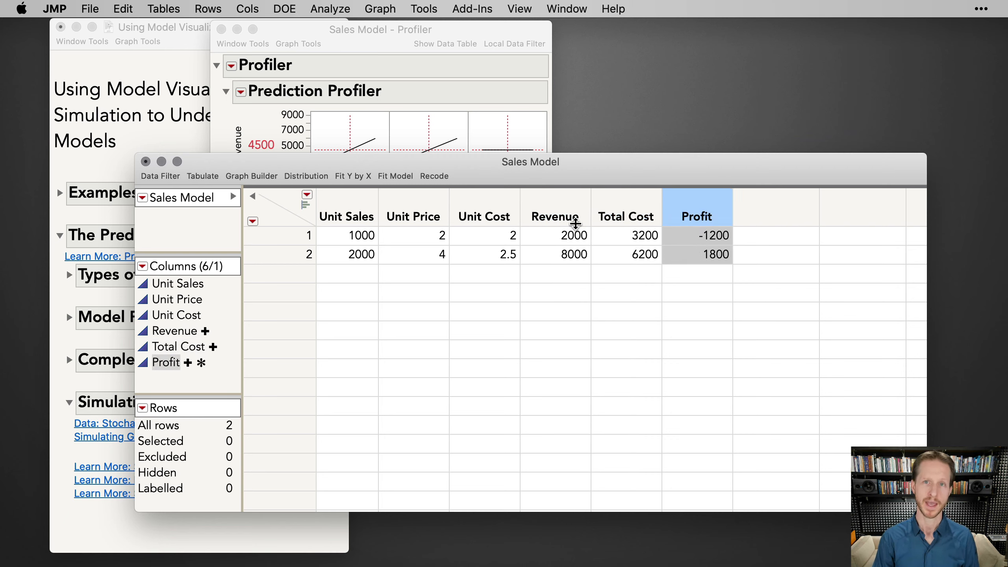
shift+click(557, 211)
click(482, 214)
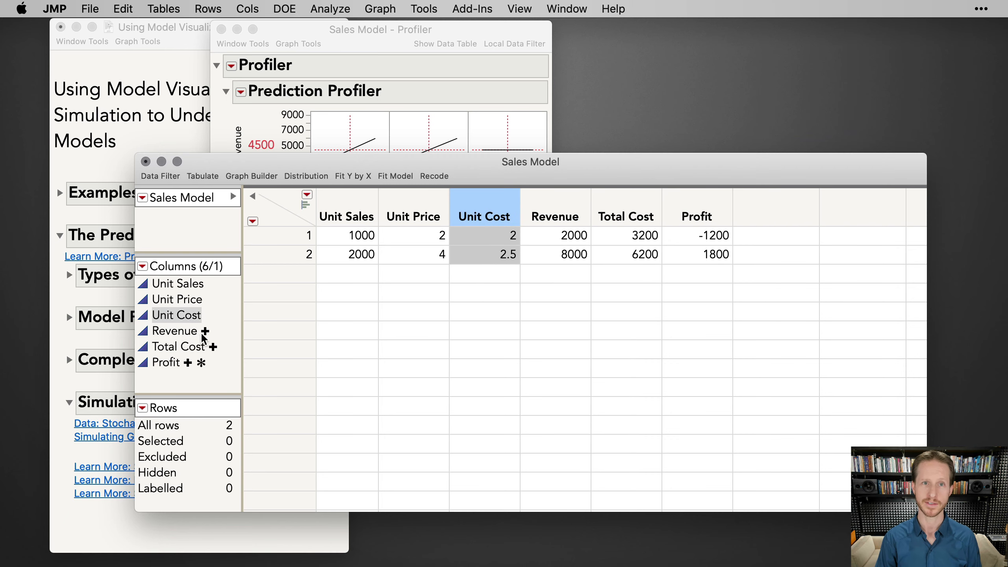
View the formula behind the Revenue column and close it without changes.
click(564, 209)
right_click(564, 209)
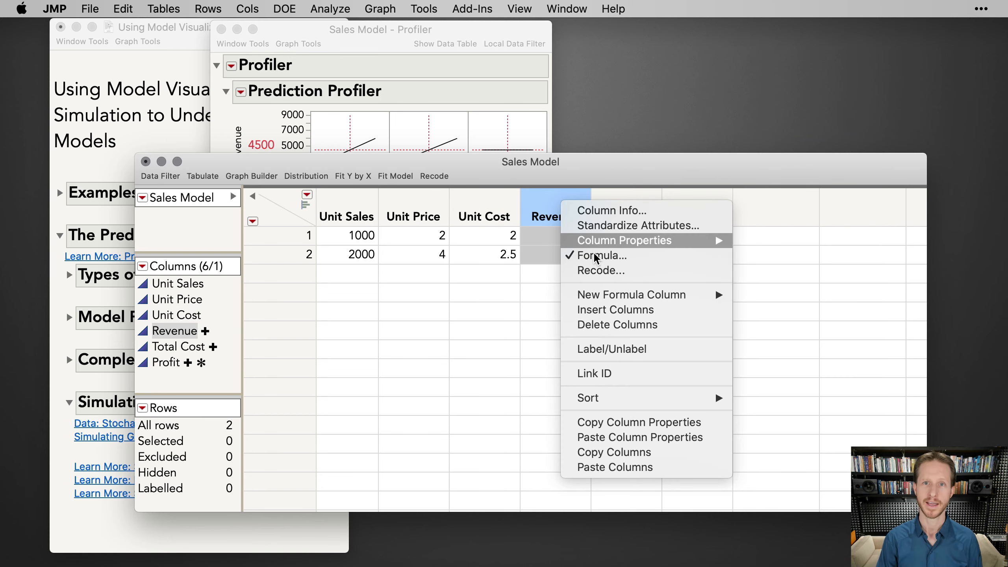
click(593, 252)
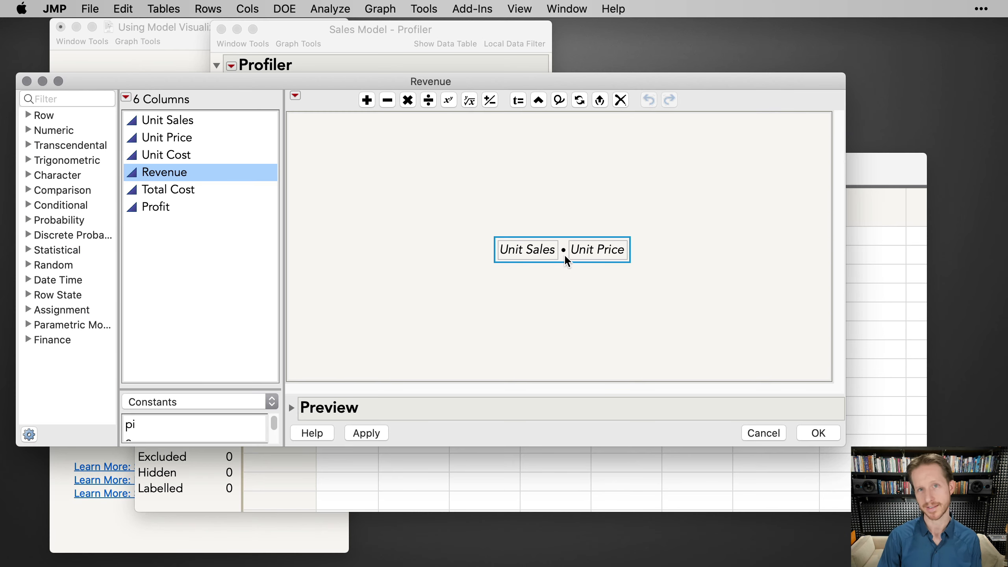
click(764, 432)
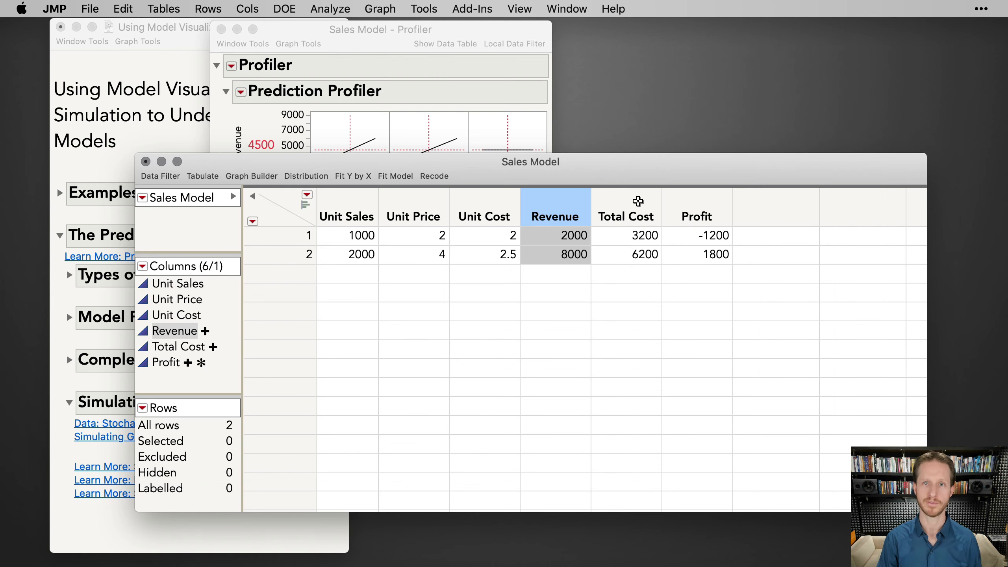
Inspect the Total Cost column's formula, including its fixed cost term, and close it without changes.
right_click(634, 203)
click(711, 257)
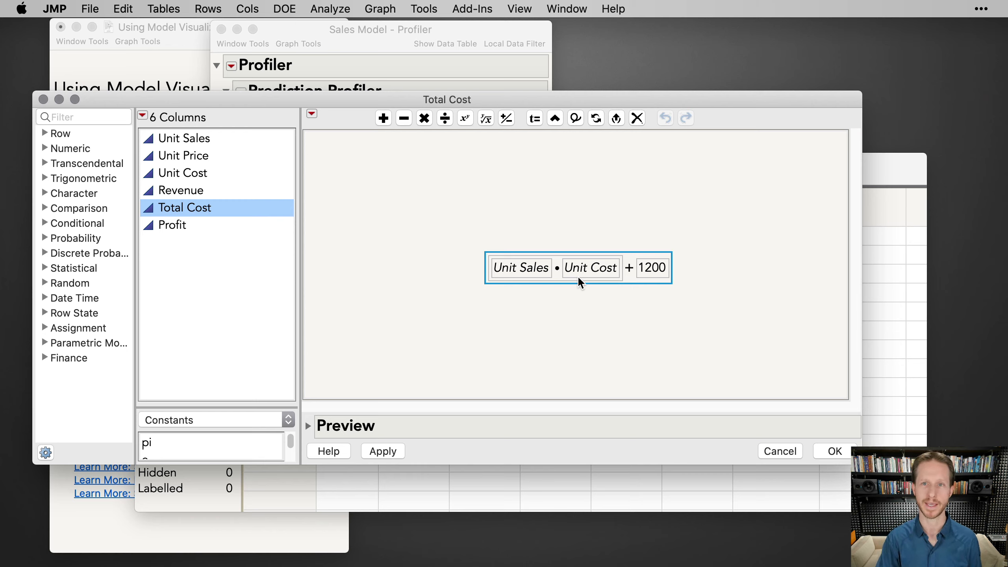
click(651, 268)
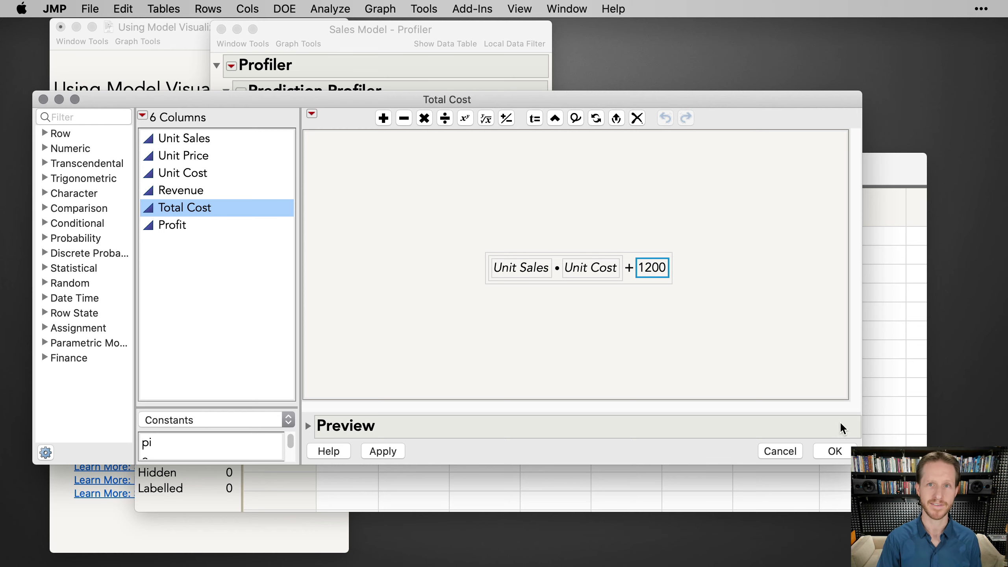
click(780, 452)
View the formula behind the Profit column and close it without changes.
right_click(705, 203)
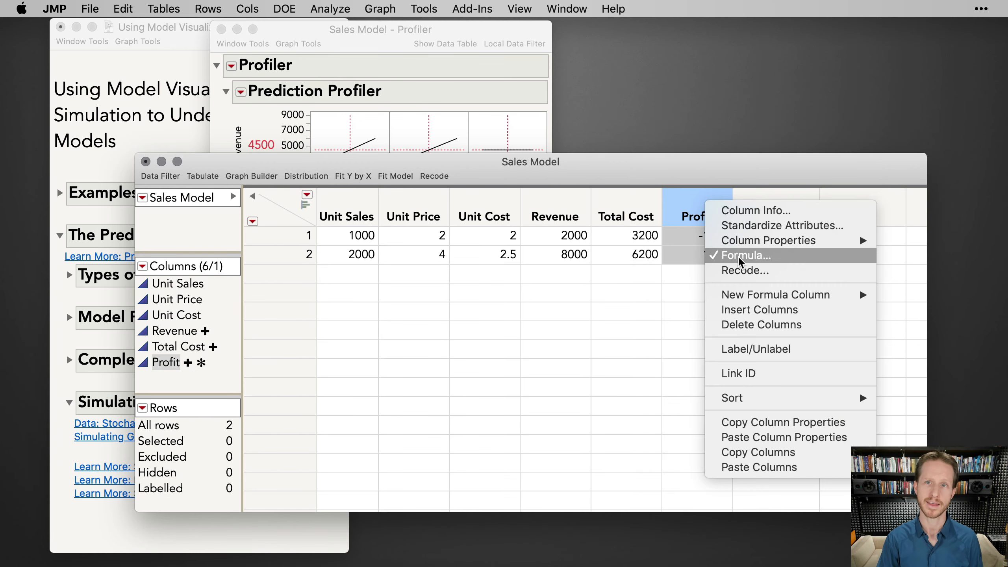
click(739, 260)
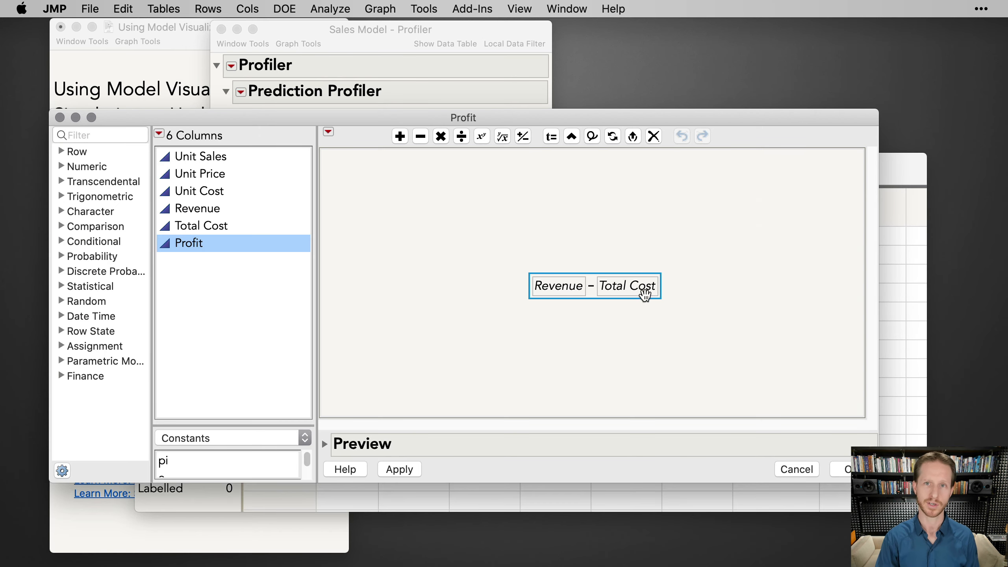
click(806, 469)
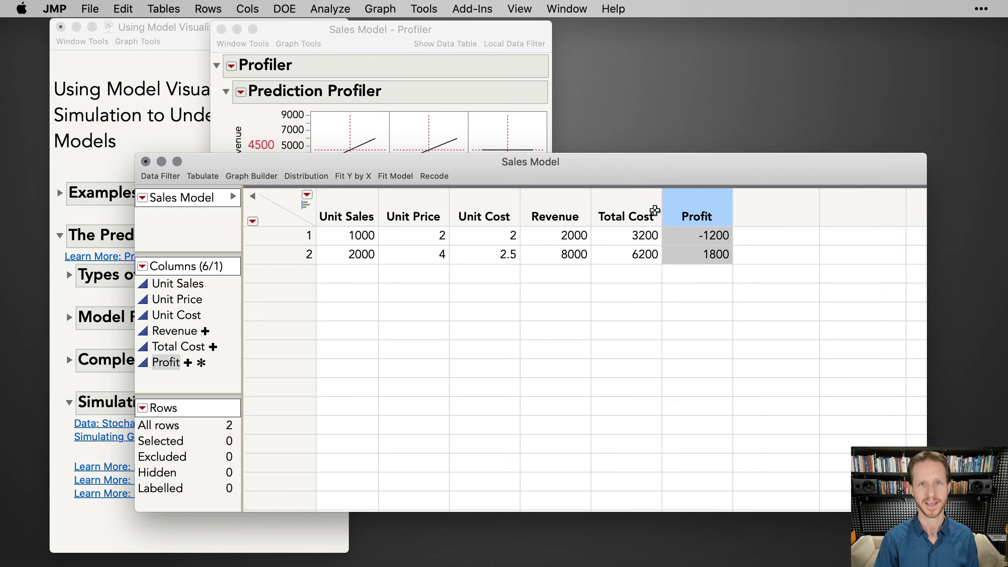
Launch a second Sales Model profiler with Revenue, Total Cost and Profit as prediction formulas, and close the duplicate report.
double_click(321, 23)
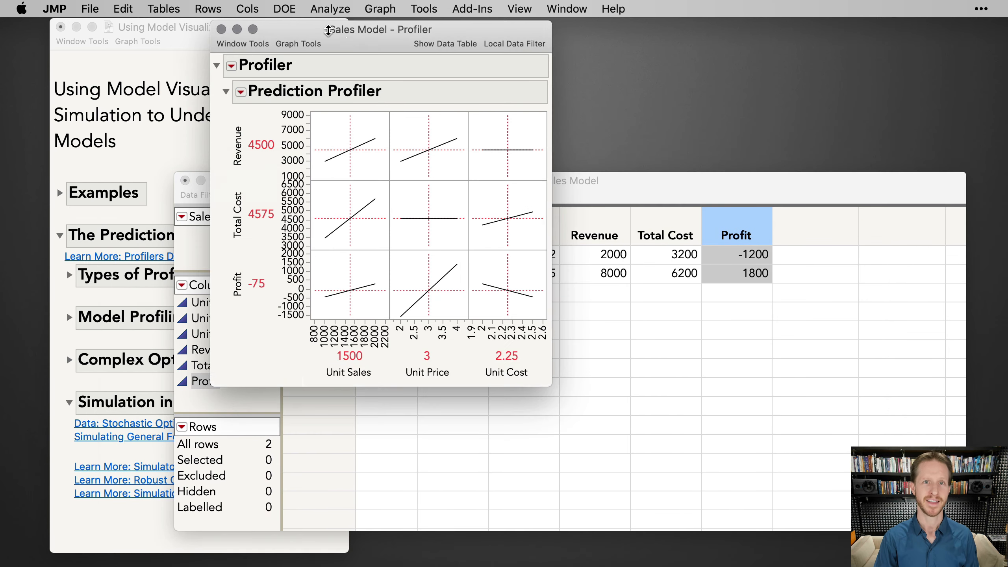
click(377, 8)
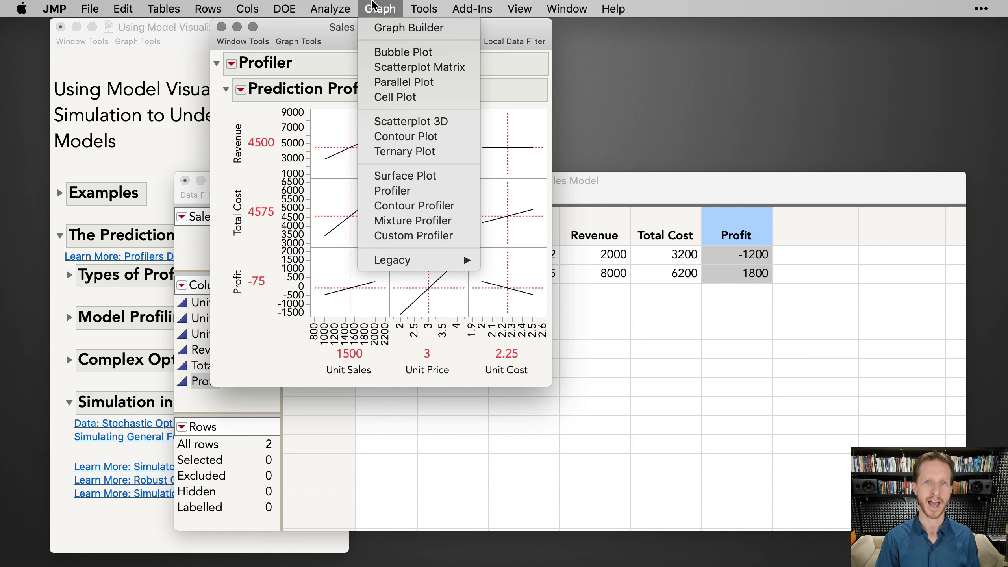
click(433, 191)
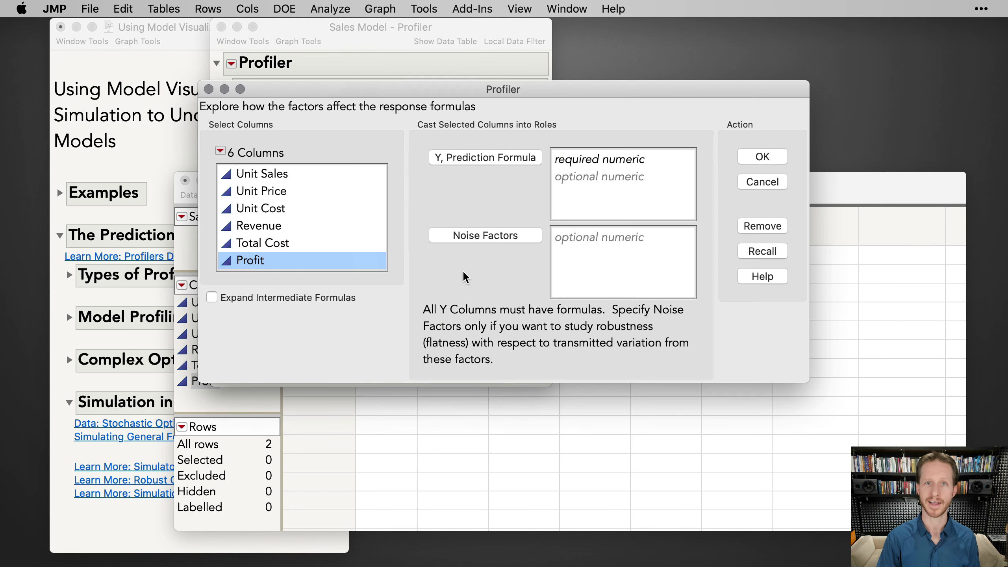
drag(296, 227, 306, 303)
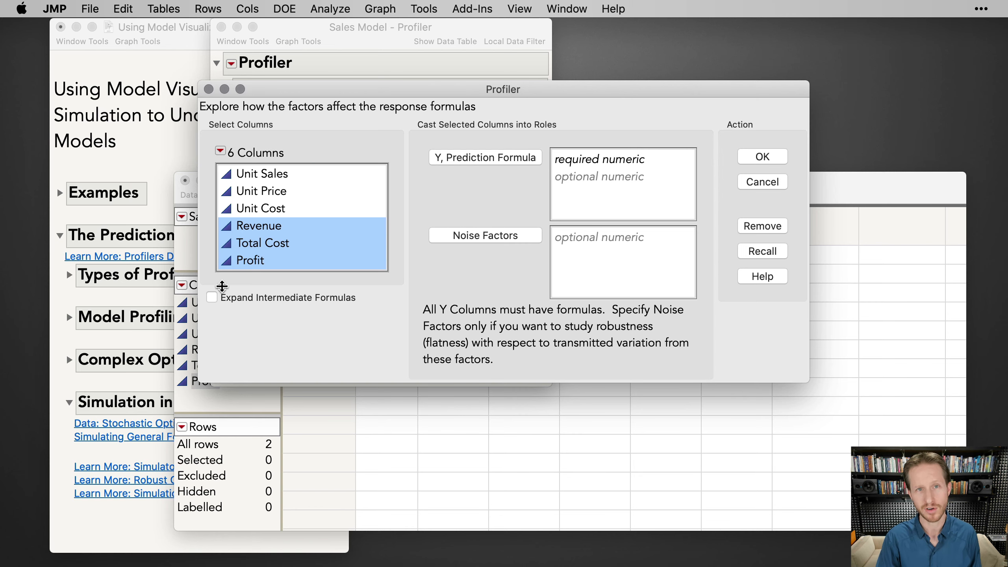
click(501, 165)
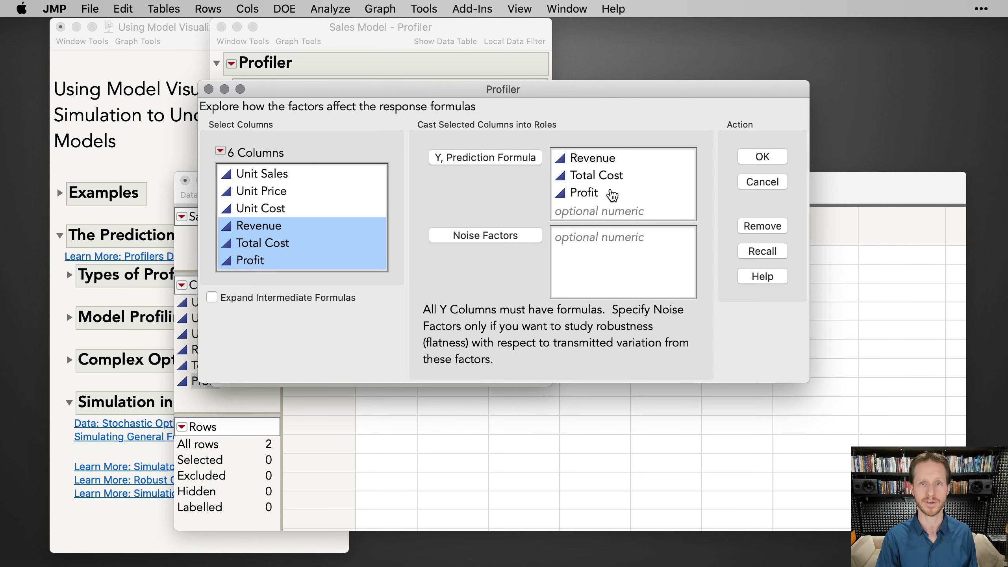
click(771, 167)
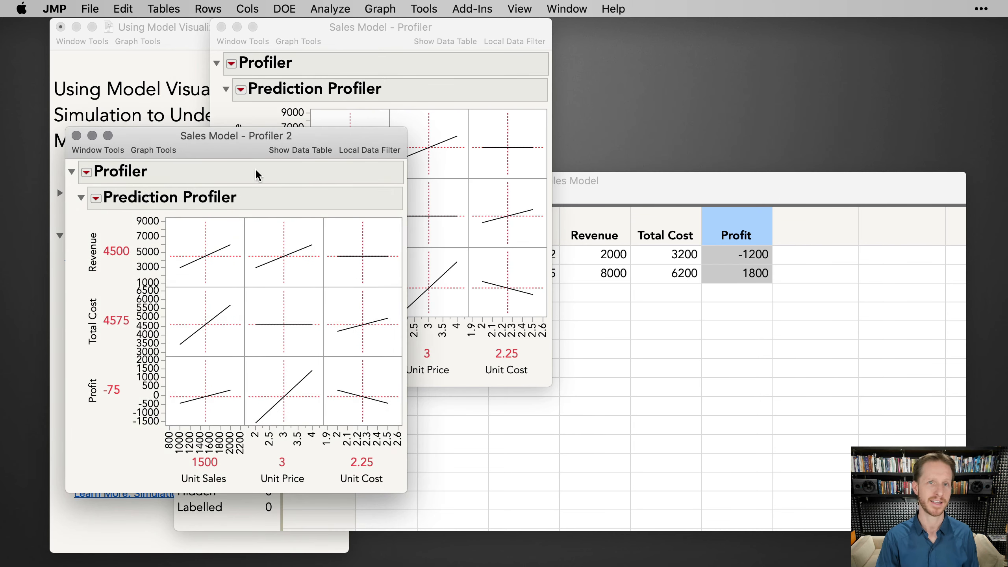
drag(256, 168, 578, 114)
key(super+w)
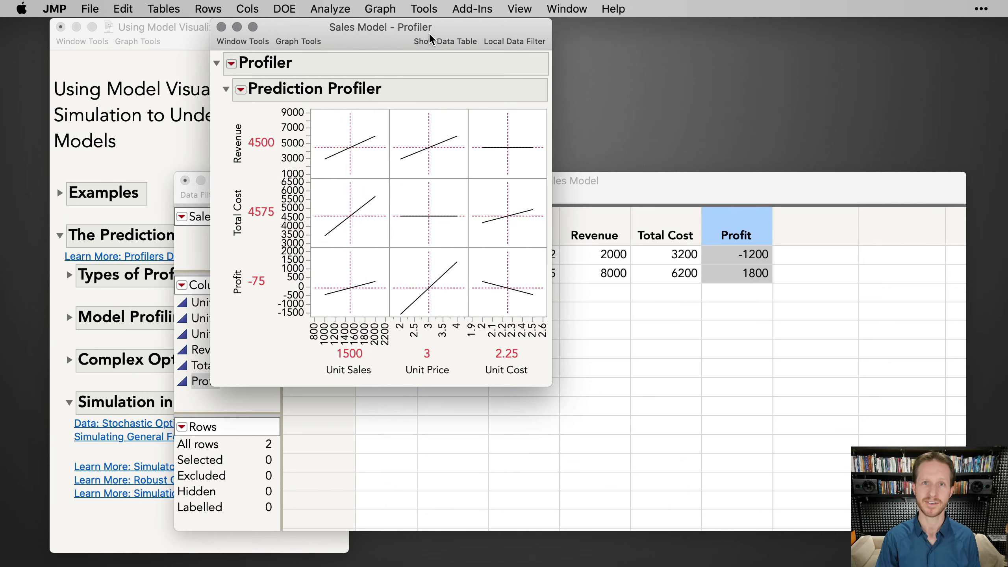
Enlarge the plots in the original Sales Model profiler and resize its window to show them all beside the outline.
double_click(428, 32)
double_click(406, 27)
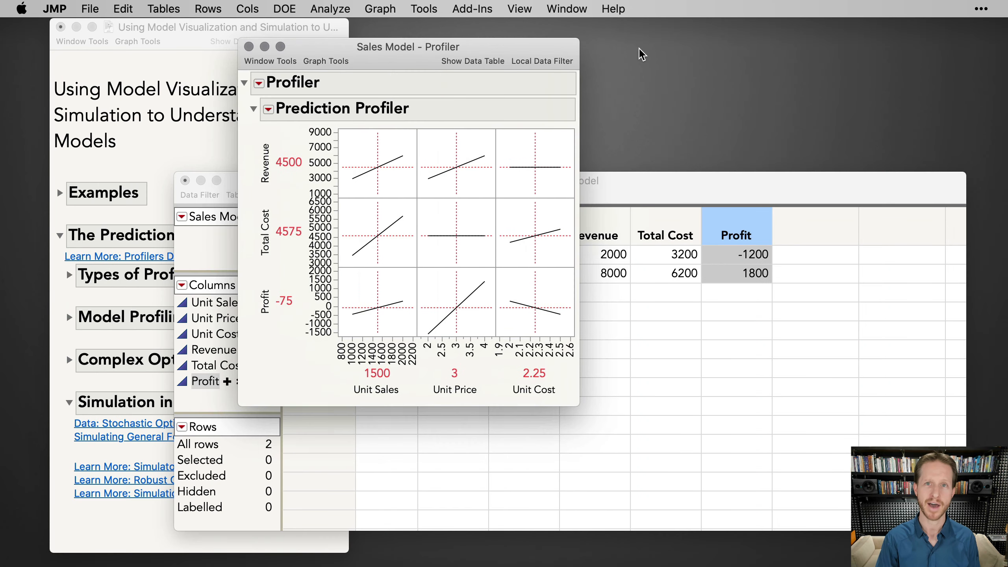
drag(412, 197, 441, 219)
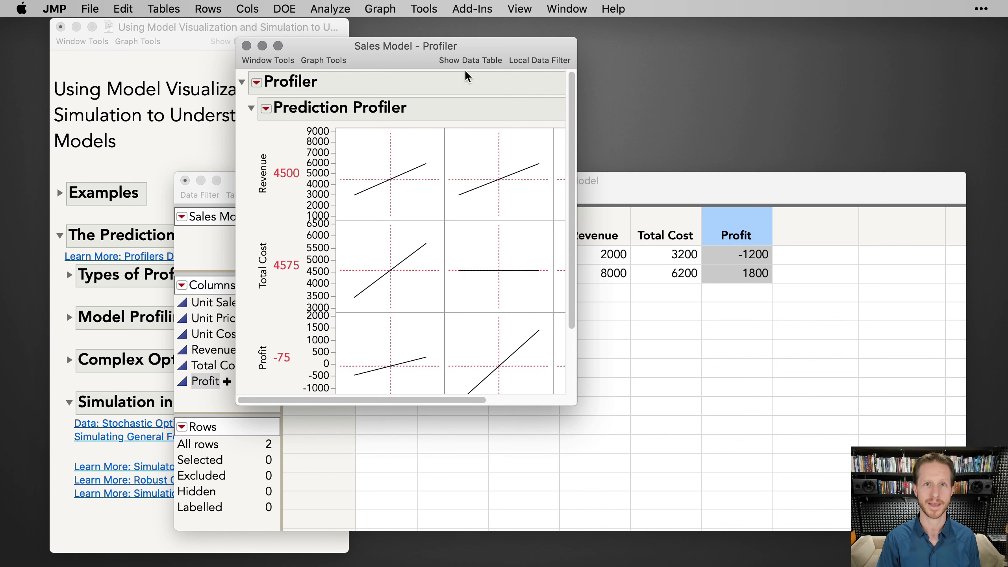
drag(440, 45, 415, 26)
drag(551, 380, 813, 543)
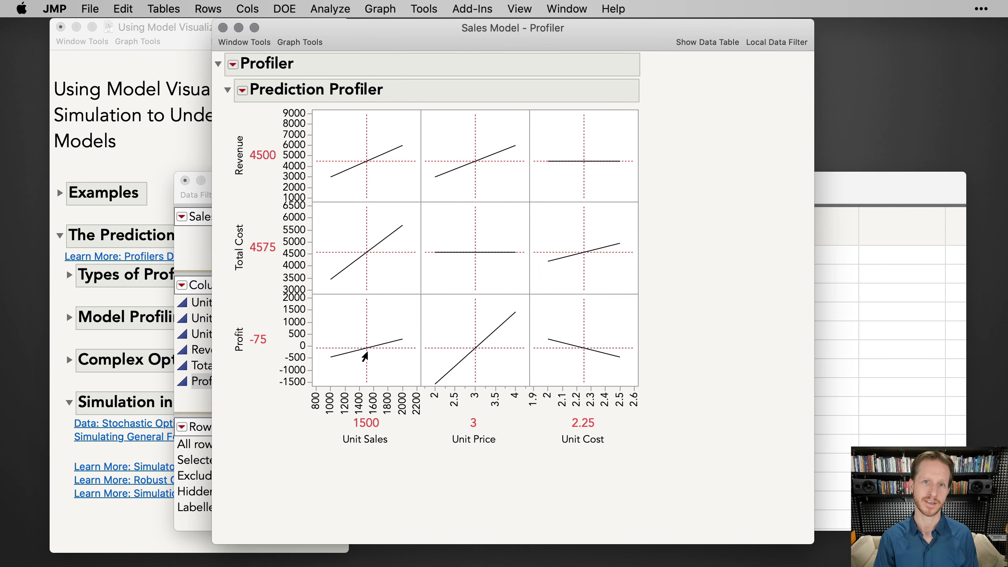
Move the Unit Sales setting to 1622 in the Prediction Profiler and shift the profiler window slightly aside.
drag(366, 353, 391, 364)
click(382, 360)
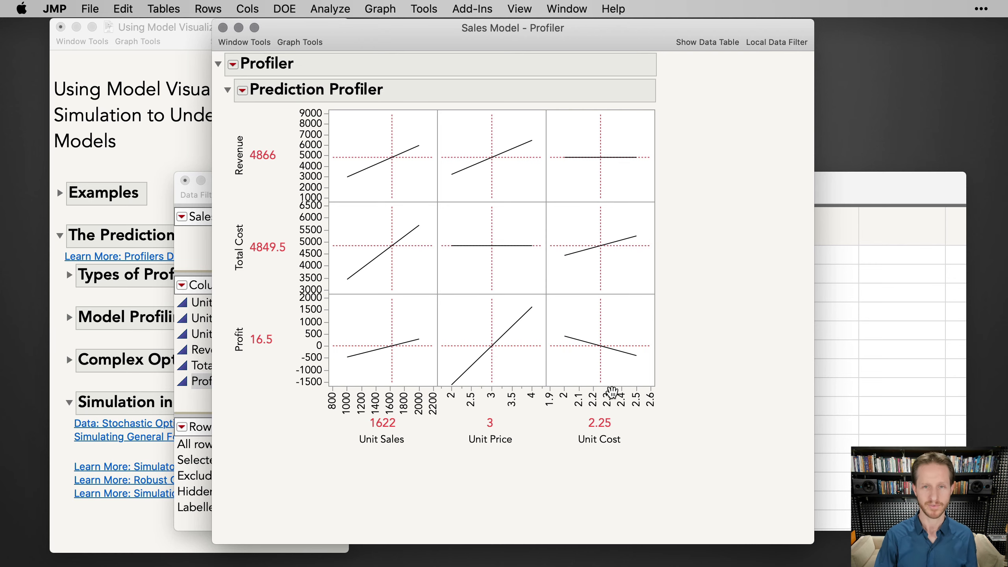
drag(514, 31, 531, 30)
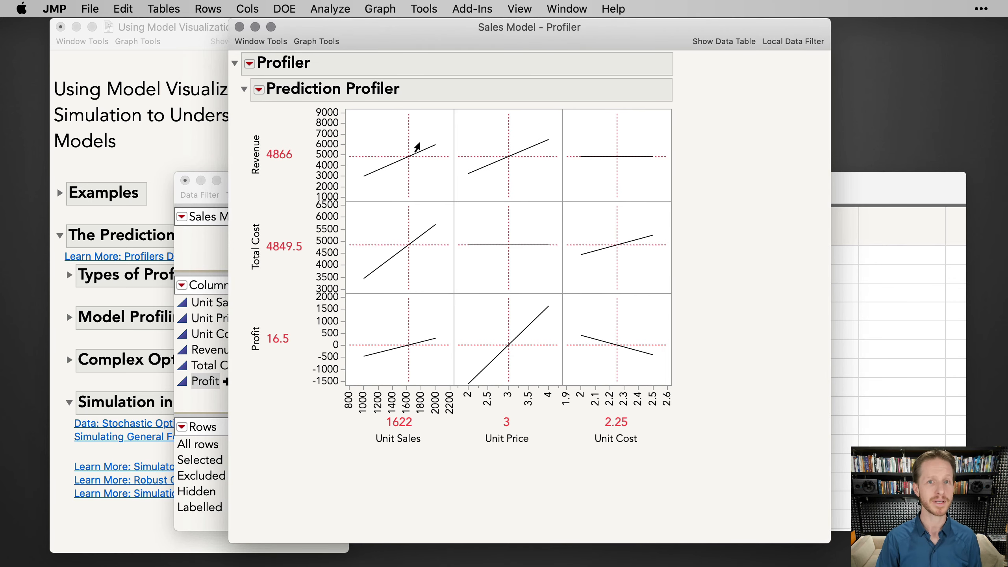
Add the Simulator to the Prediction Profiler and collapse its Responses section.
click(259, 90)
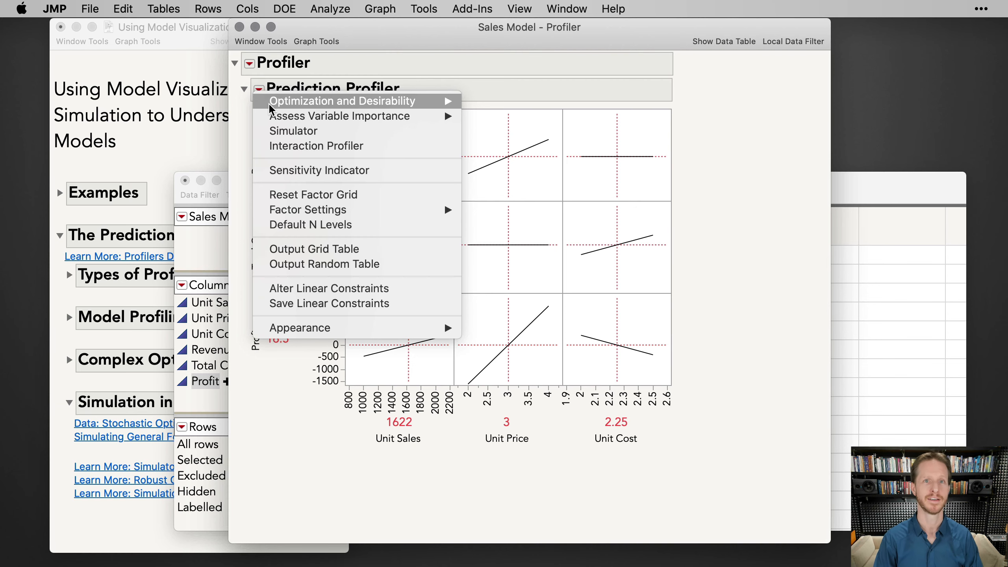
click(294, 132)
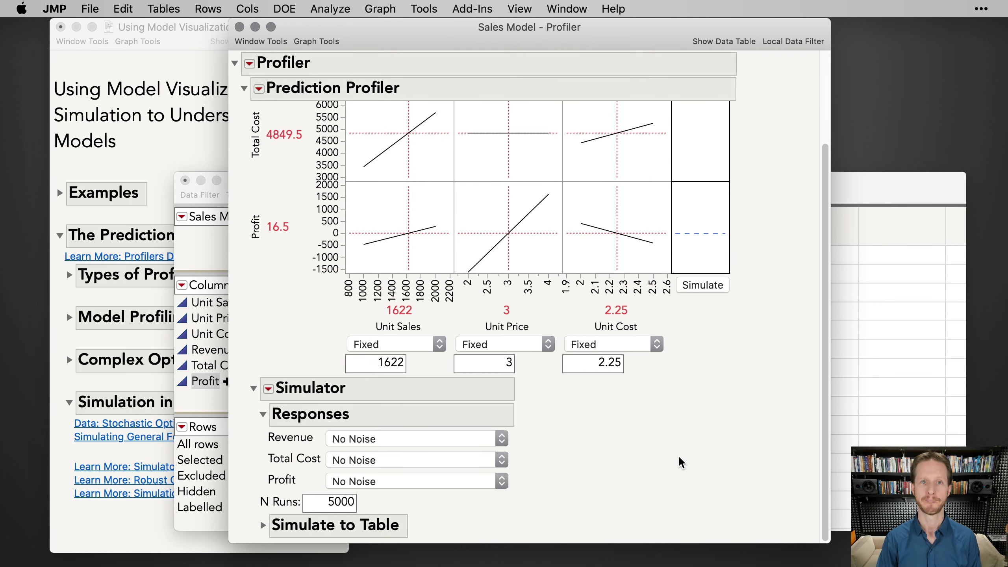
click(262, 415)
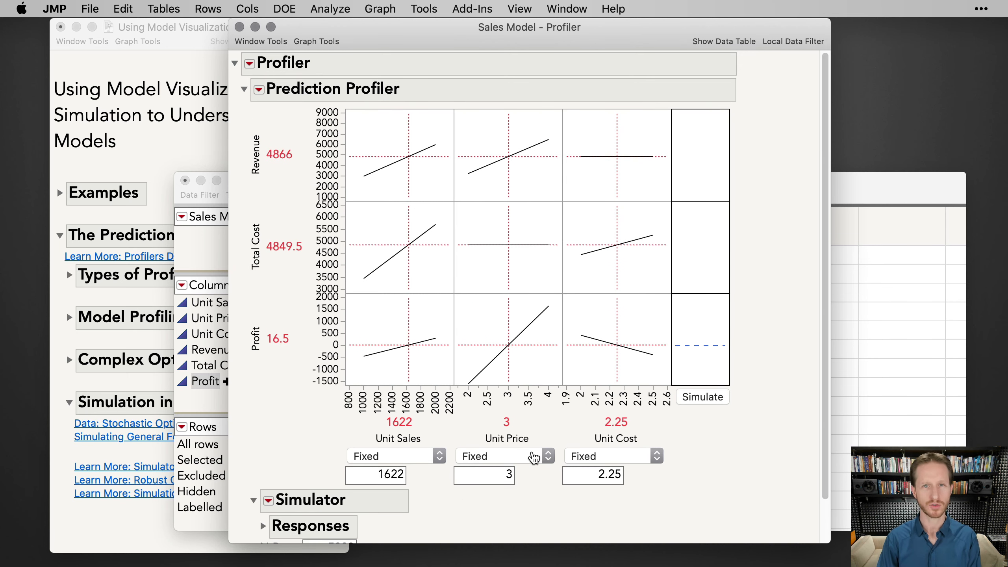
Make Unit Cost a random factor in the simulator, keeping the default Normal distribution.
click(637, 460)
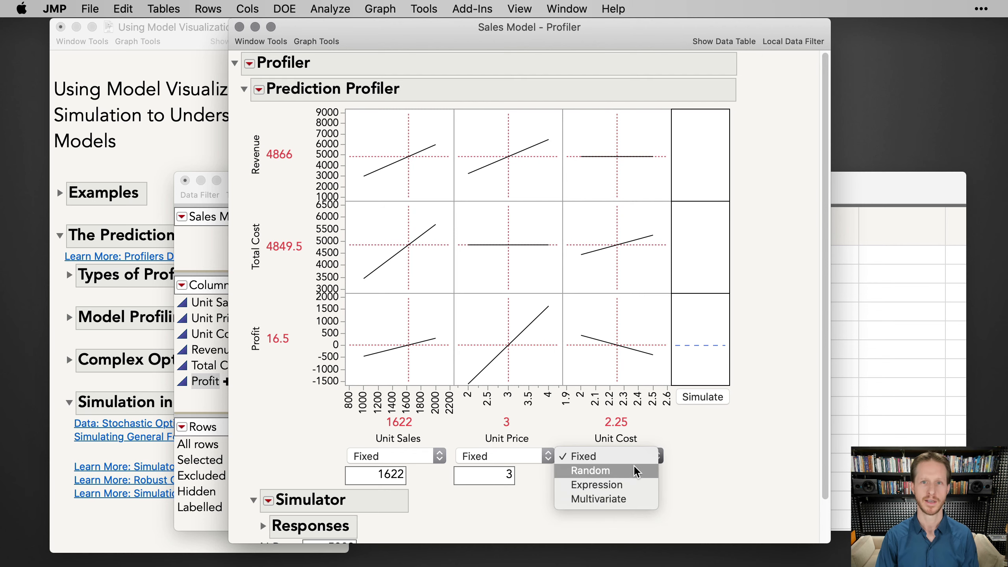
click(637, 472)
scroll(648, 423, down, 3)
scroll(723, 458, up, 3)
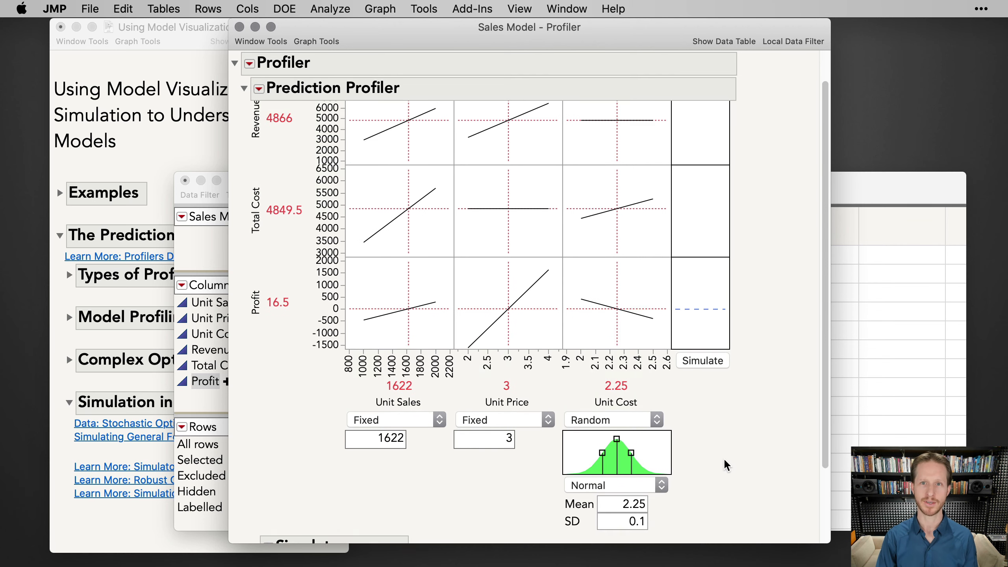
scroll(716, 477, down, 1)
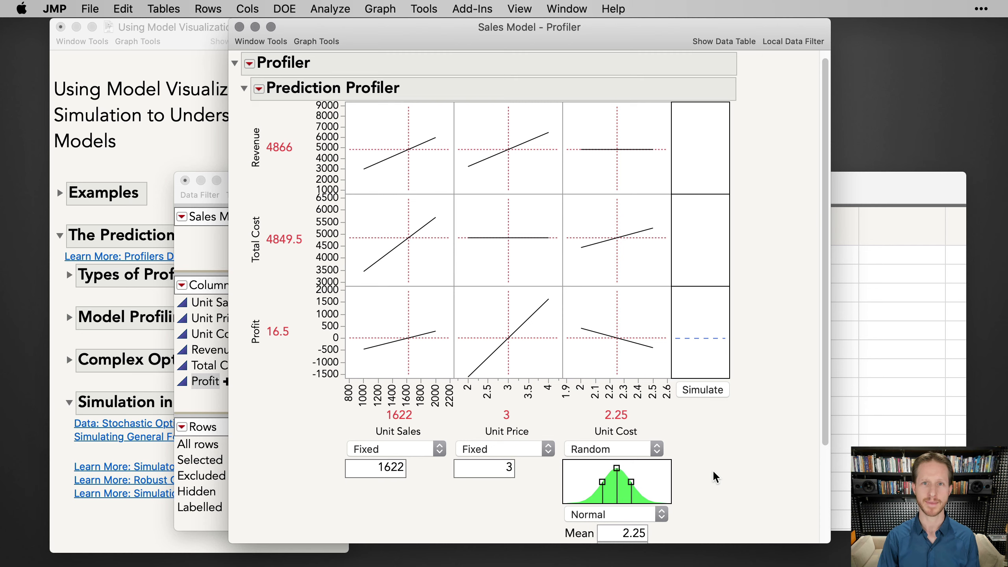
Make Unit Sales a random factor and give it a Uniform distribution.
click(419, 449)
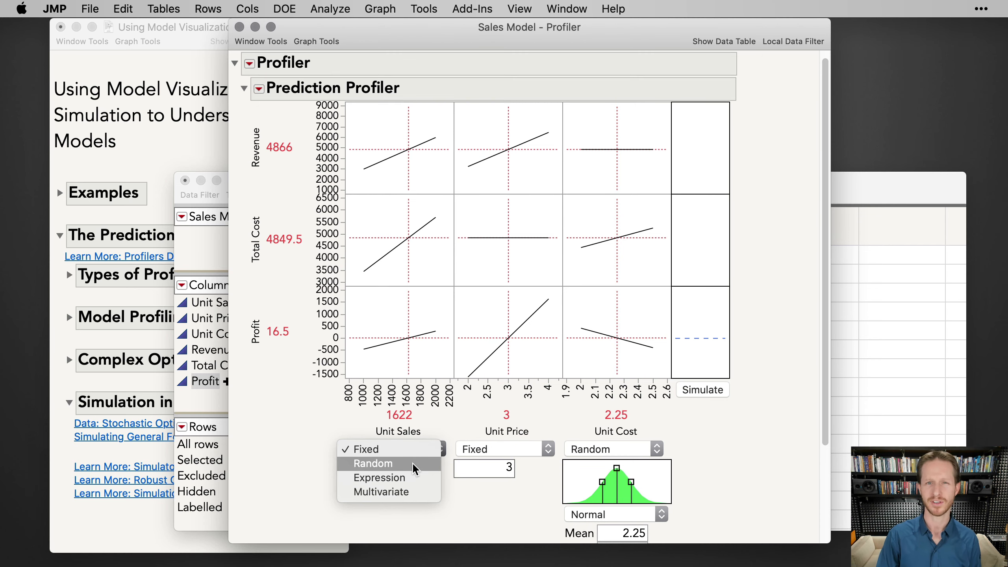
click(412, 464)
scroll(412, 471, down, 5)
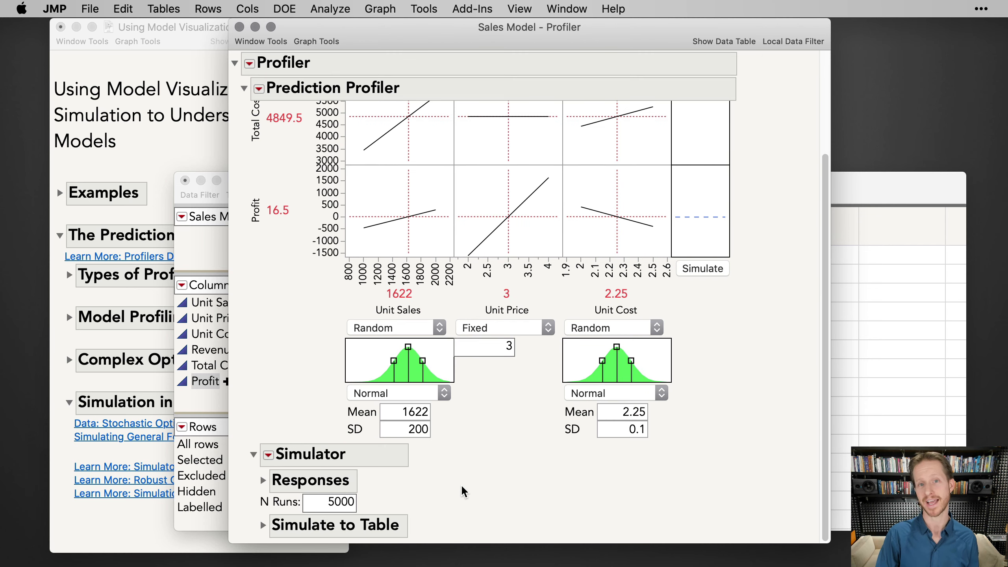
scroll(488, 477, up, 5)
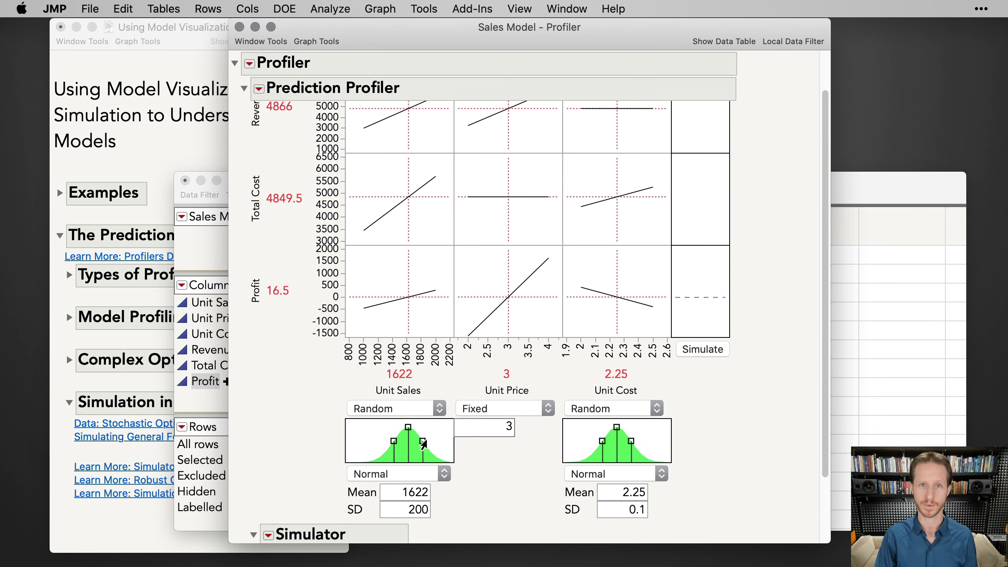
click(406, 405)
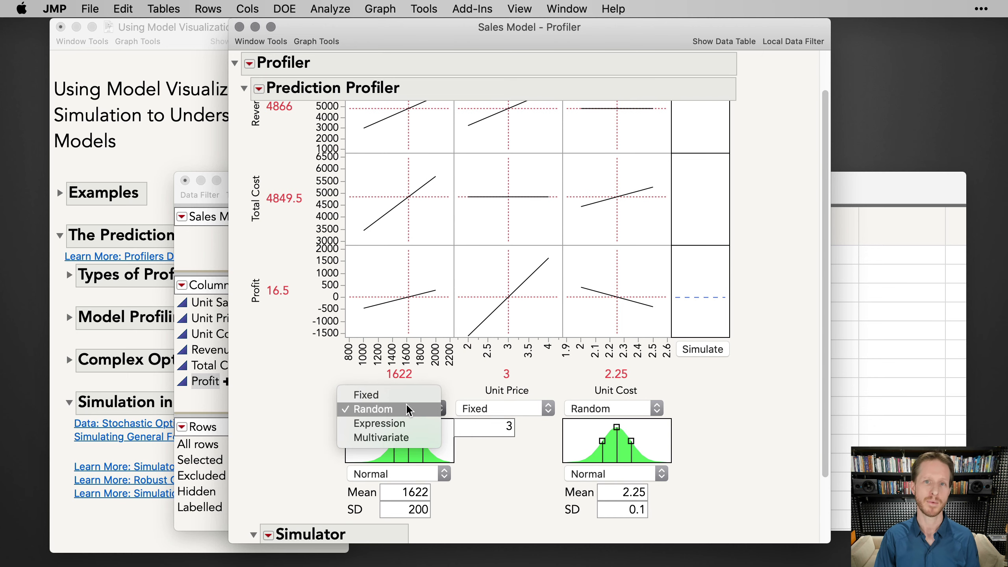
click(354, 409)
click(377, 474)
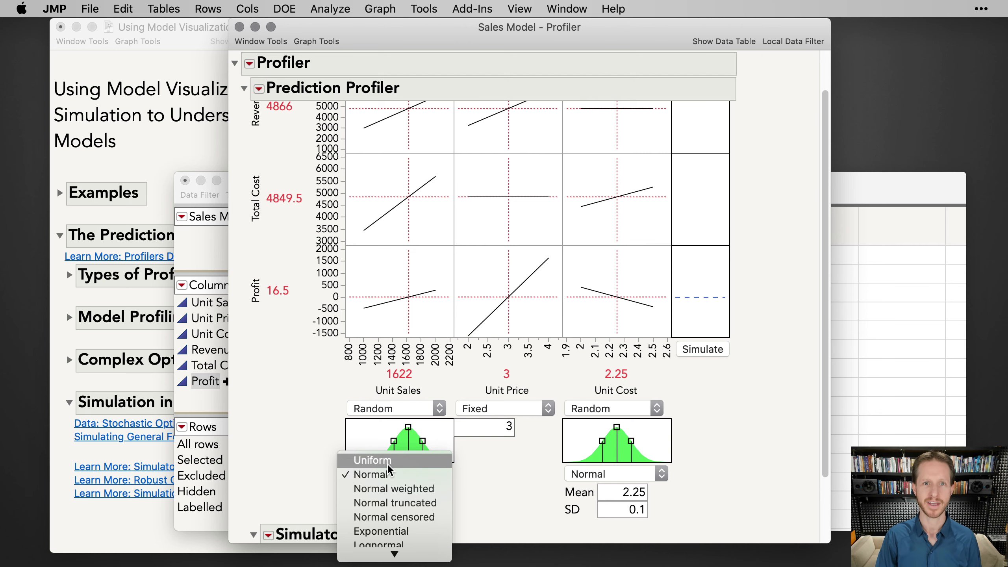
click(421, 474)
scroll(421, 474, down, 3)
Set the Unit Sales uniform distribution's lower limit to 1000 and upper limit to 2000.
double_click(409, 411)
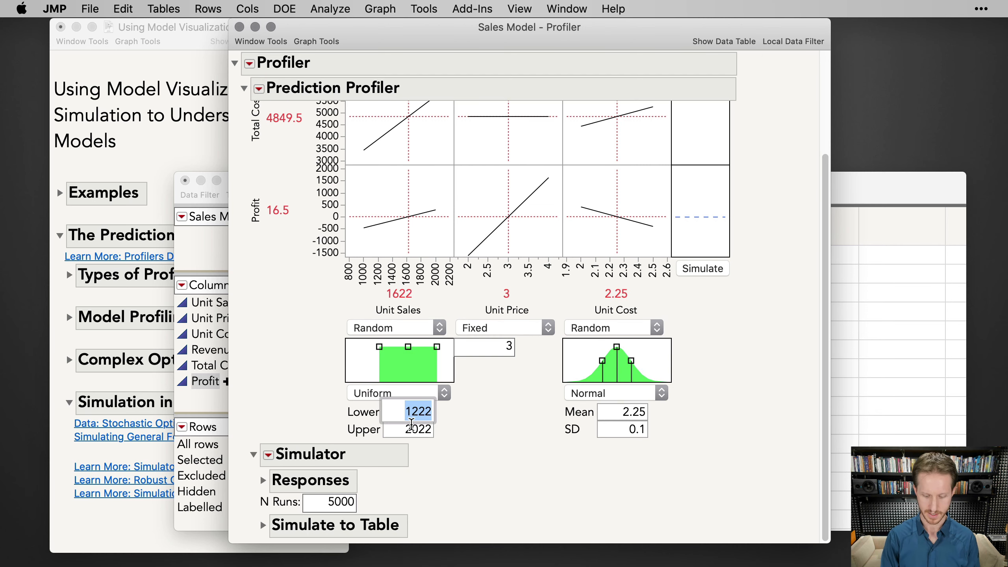
text(1000)
key(Tab)
text(2000)
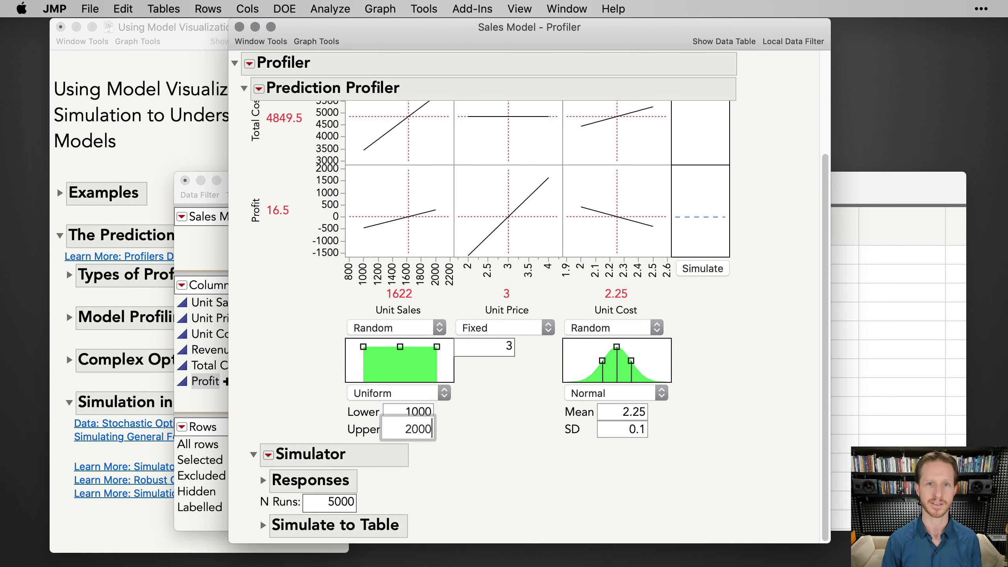
key(Return)
Run the simulation and widen the Profit histogram for a clearer view of its distribution.
scroll(510, 478, up, 2)
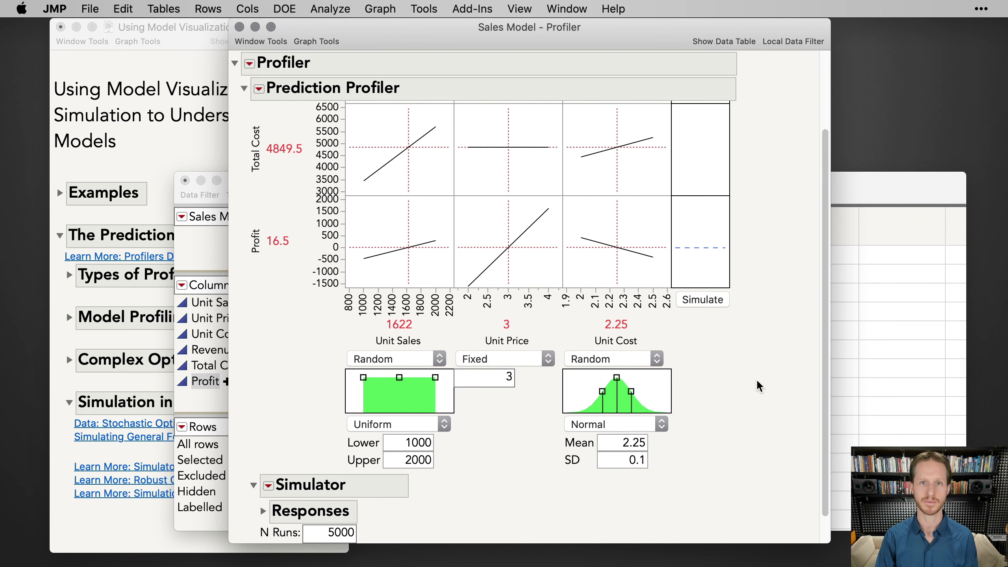
scroll(771, 416, up, 5)
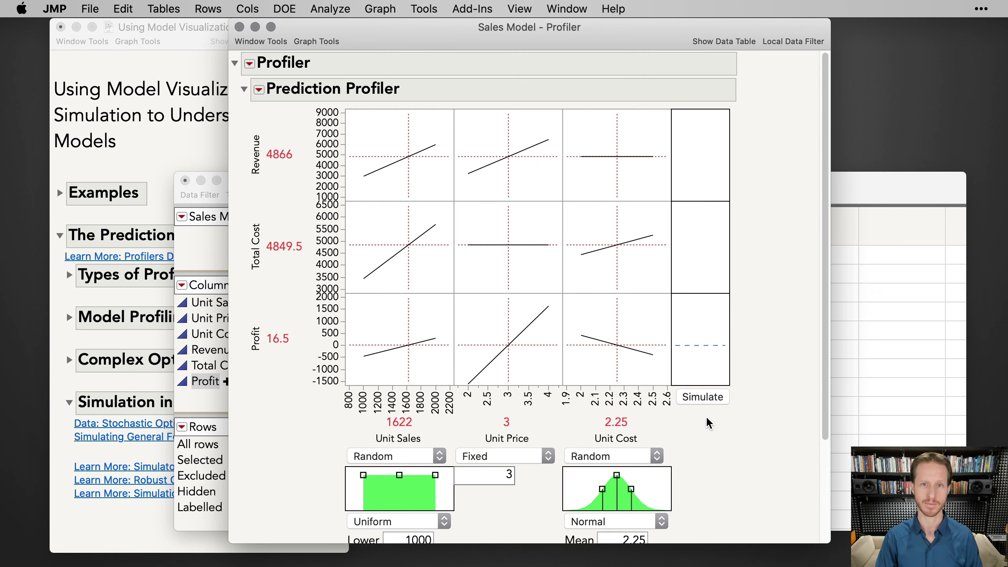
click(710, 396)
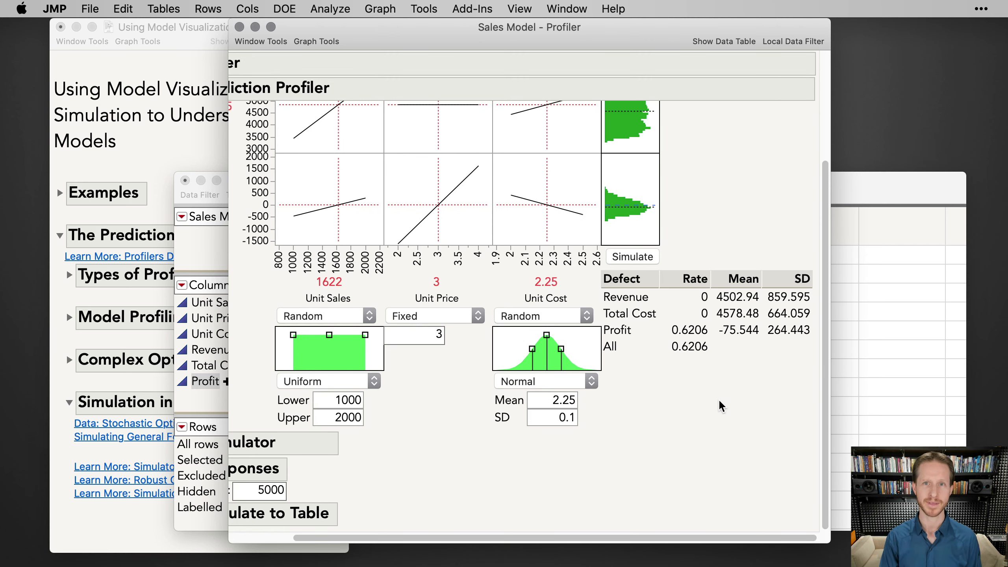
scroll(718, 398, up, 5)
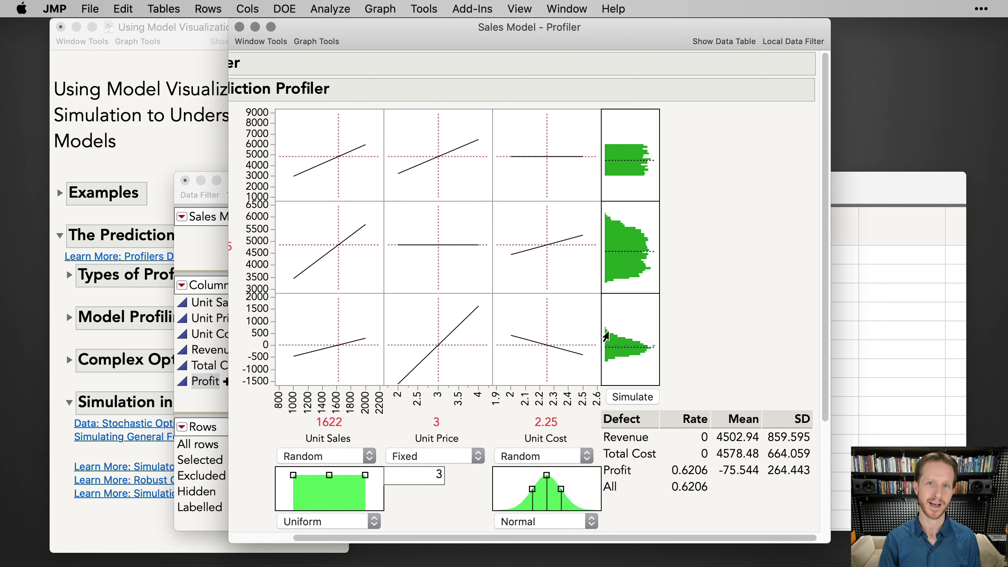
drag(660, 350, 790, 361)
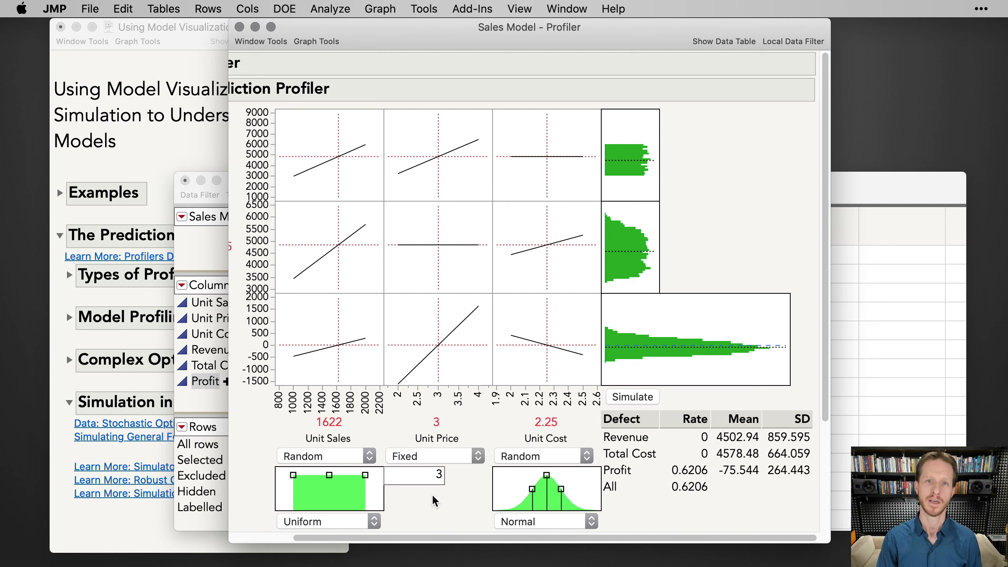
Set the fixed Unit Price to 3.25 and rerun the simulation.
click(431, 473)
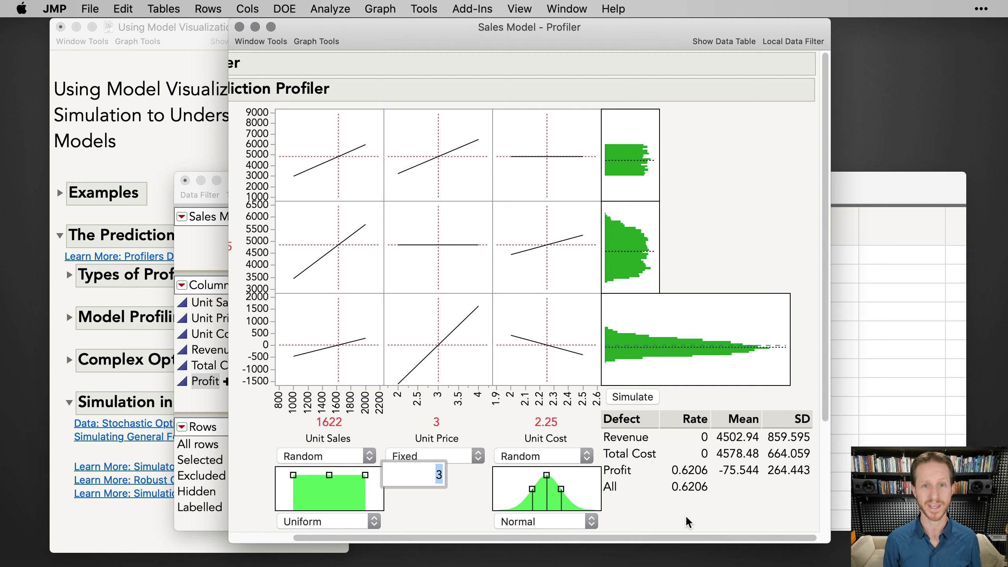
text(3.25)
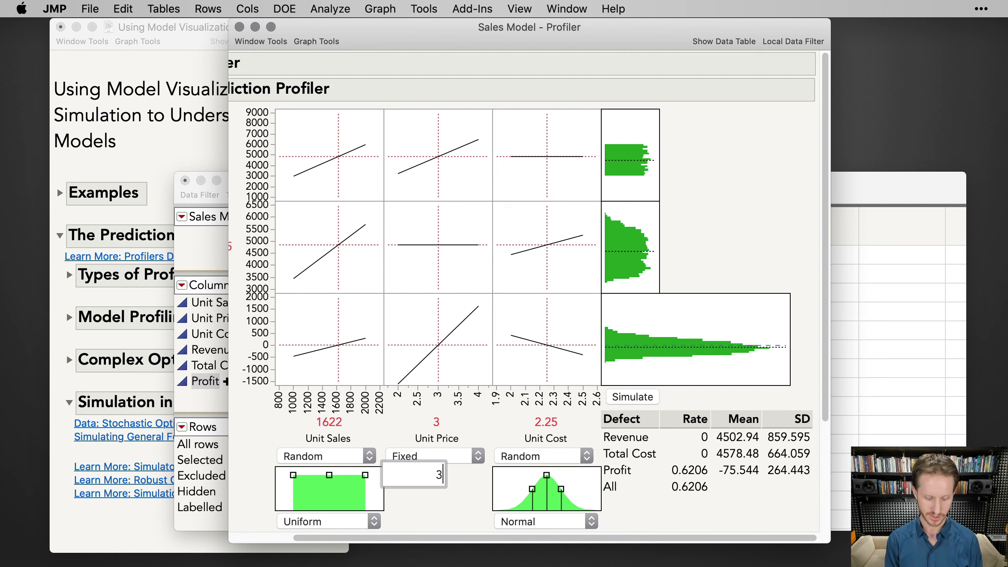
key(Return)
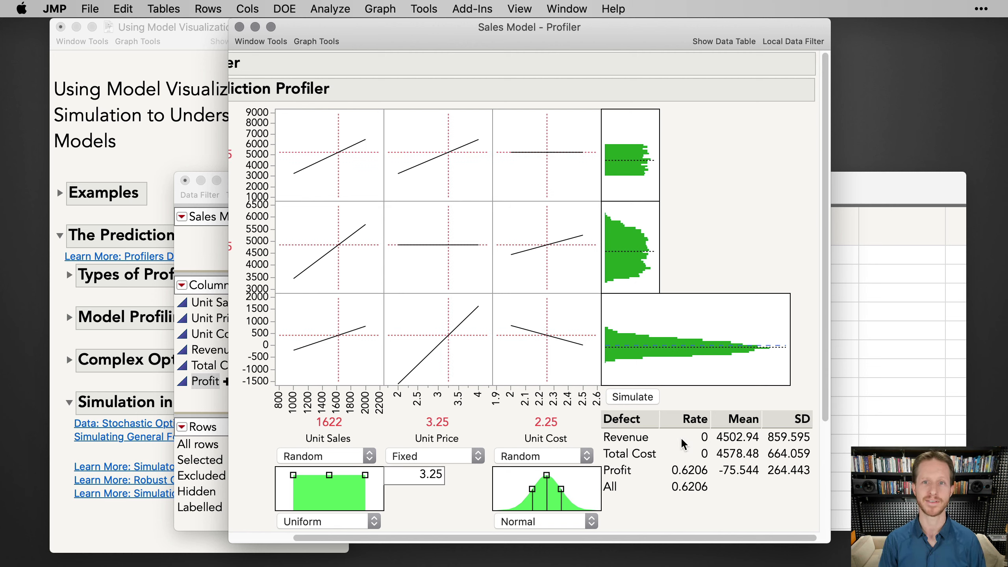
click(641, 396)
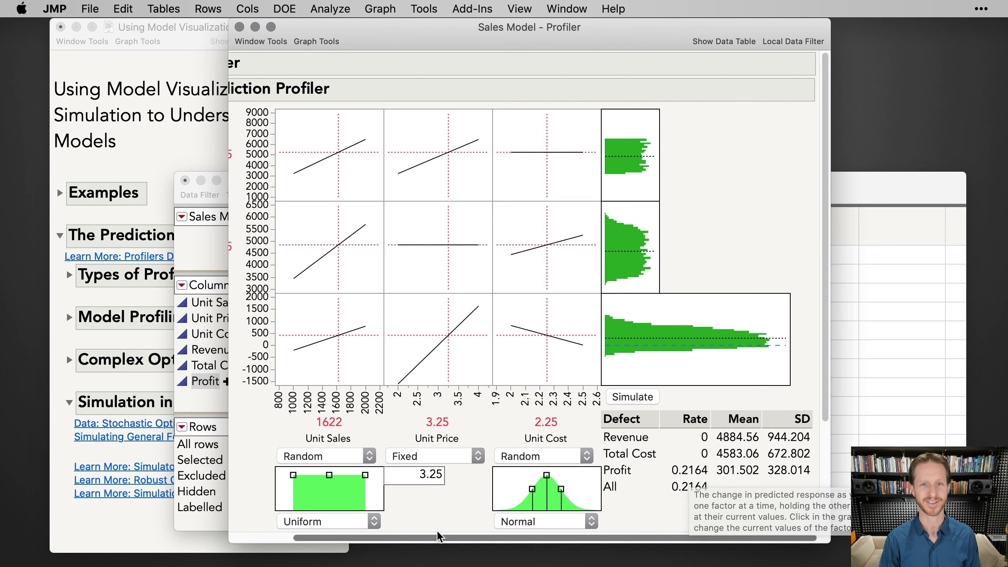
Set the fixed Unit Price to 3.50 and rerun the simulation.
double_click(432, 477)
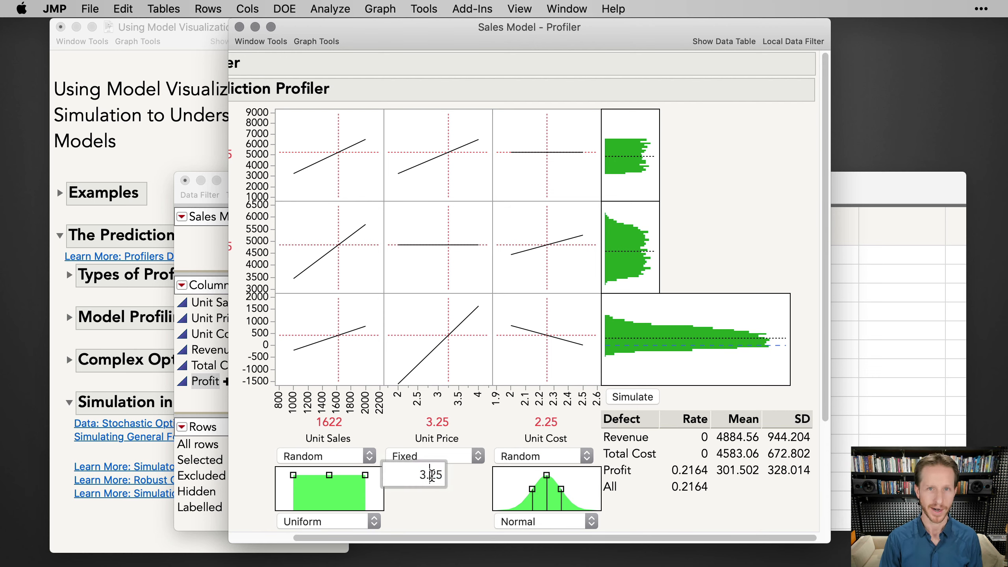
text(3.50)
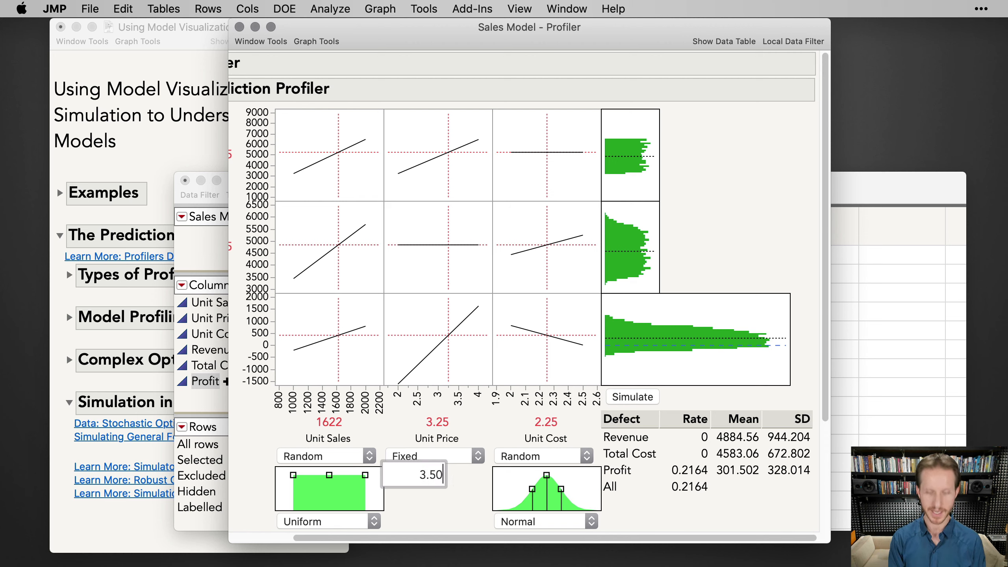
key(Return)
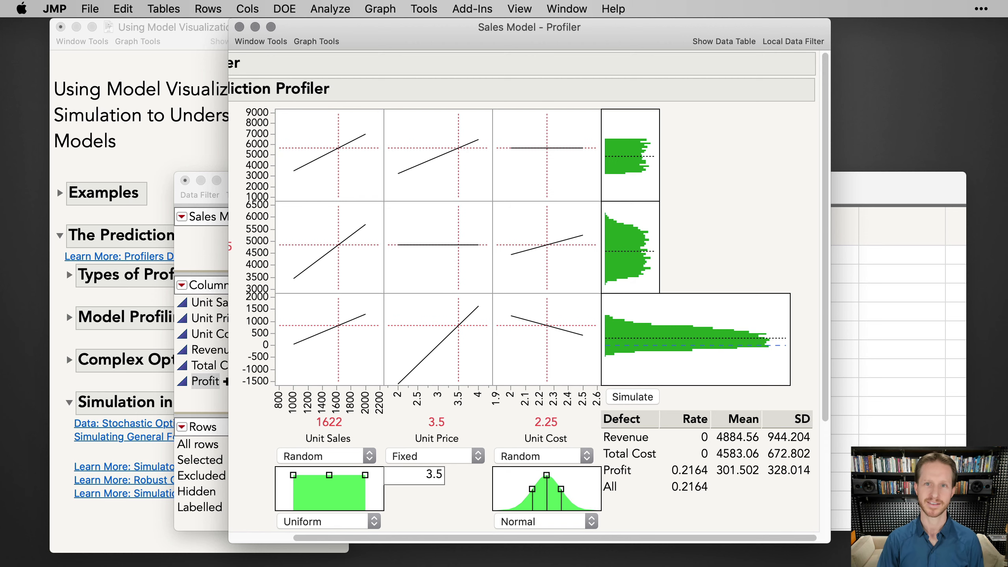
click(632, 397)
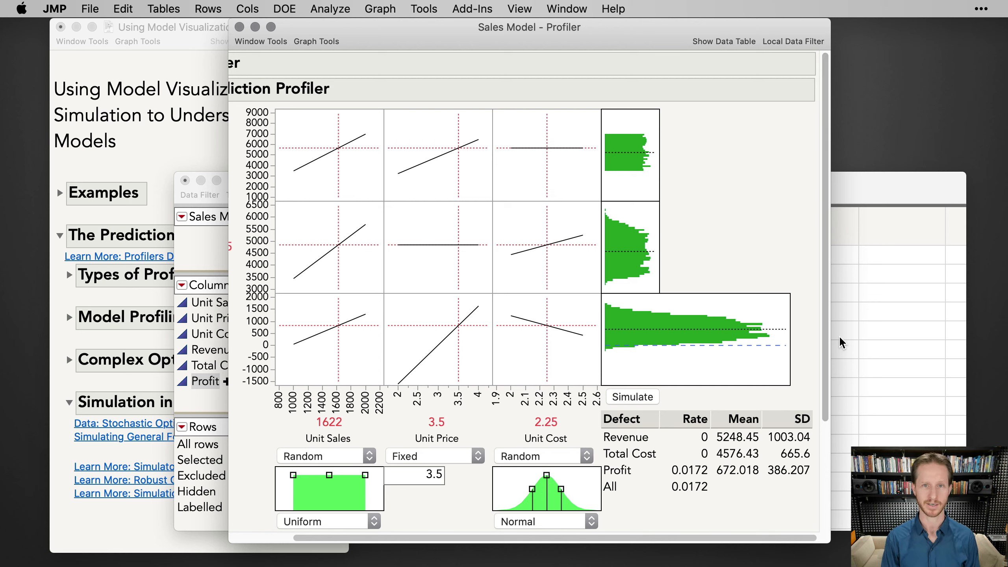
Close the Sales Model profiler and its data table without saving the changes.
drag(530, 30, 557, 34)
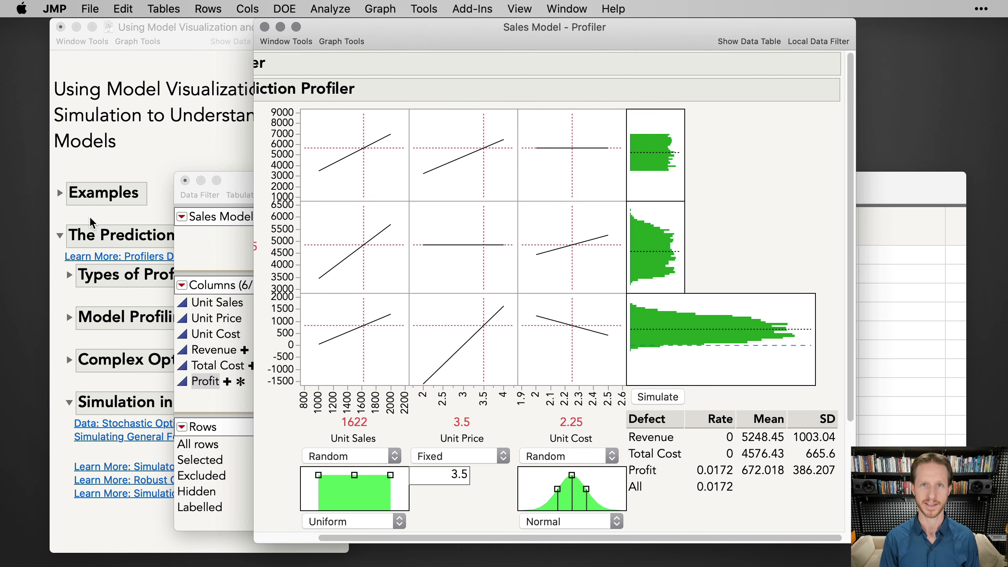
click(265, 28)
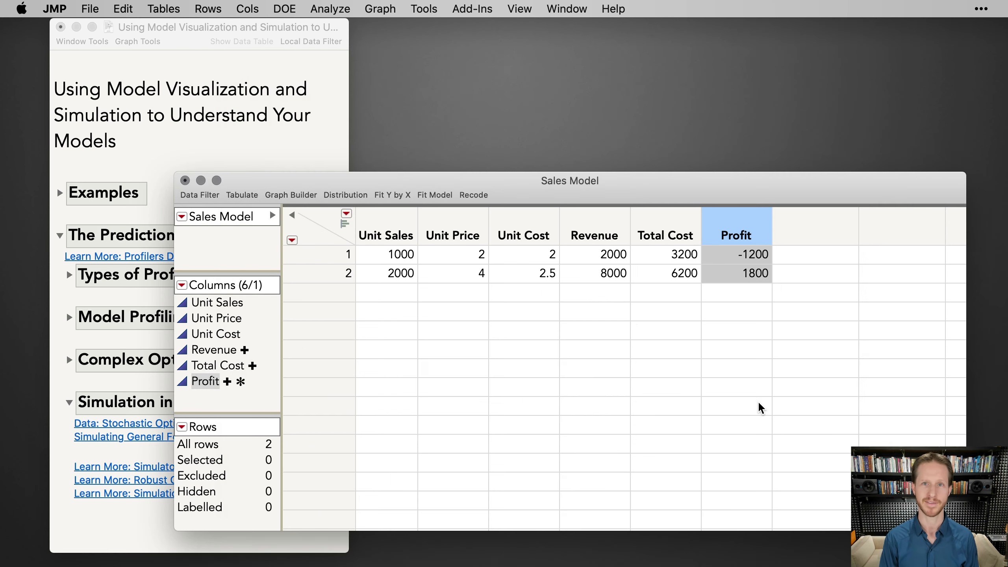
drag(579, 186, 635, 159)
click(241, 153)
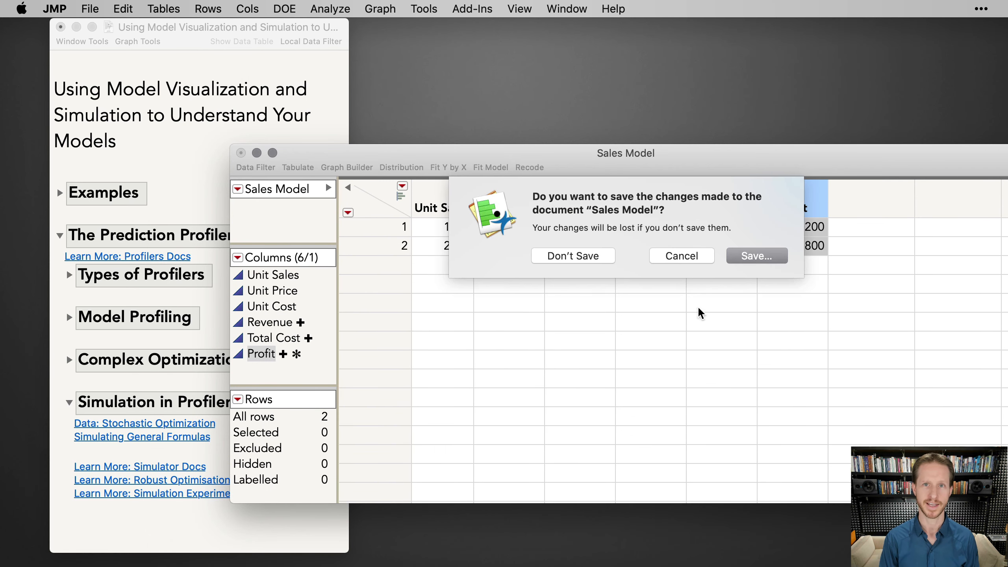
click(575, 258)
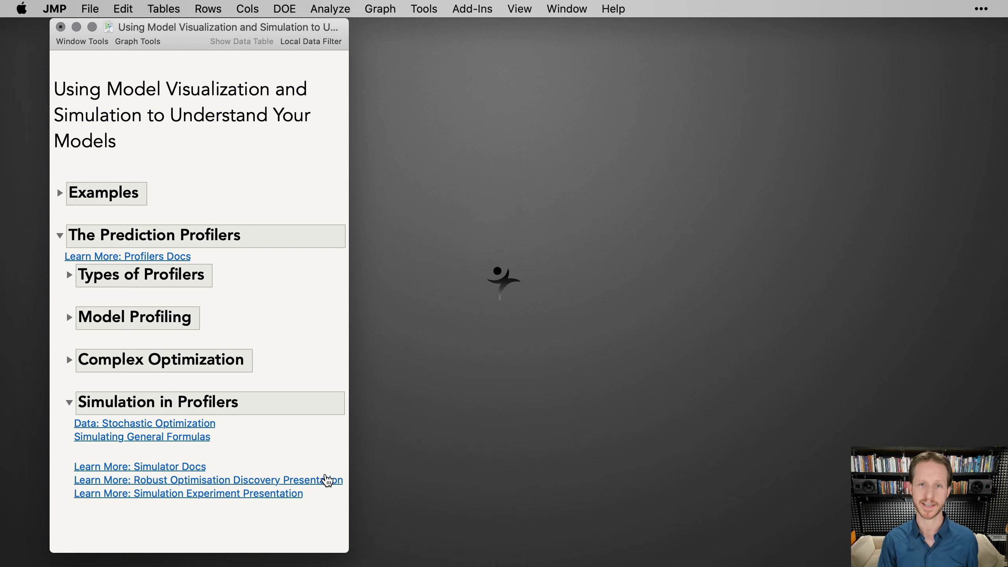
Open the Simulator Docs from the outline's learn-more links and look through the page's contents list.
click(152, 468)
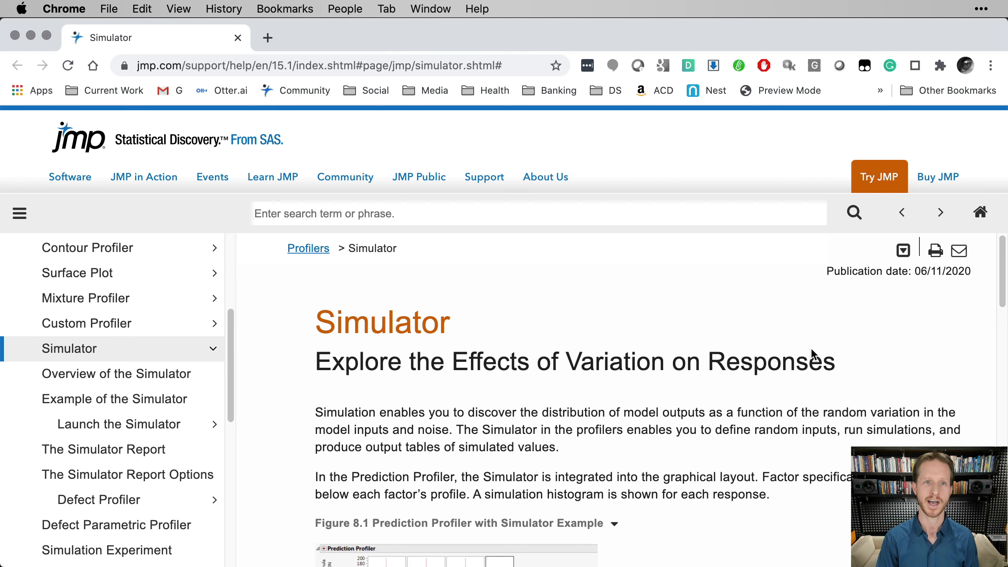
scroll(812, 350, down, 10)
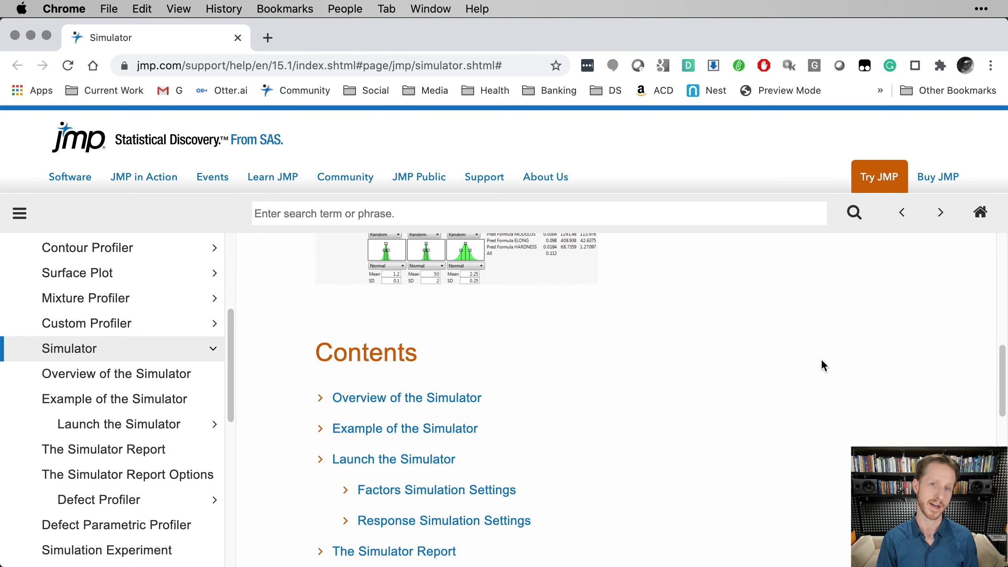
scroll(825, 368, down, 4)
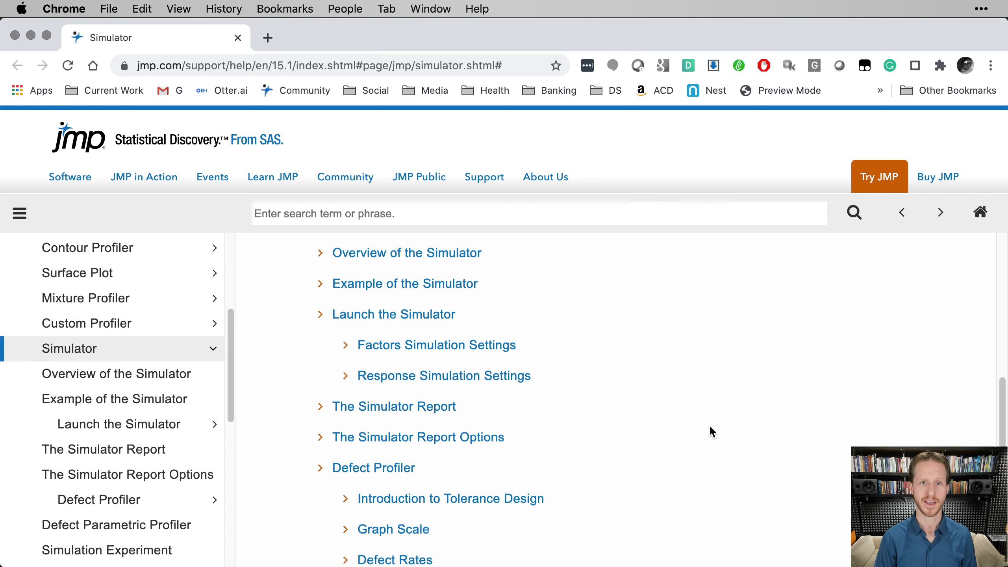
Close the Simulator documentation page and collapse the Simulation in Profilers section of the JMP outline.
scroll(710, 427, up, 1)
scroll(709, 427, up, 5)
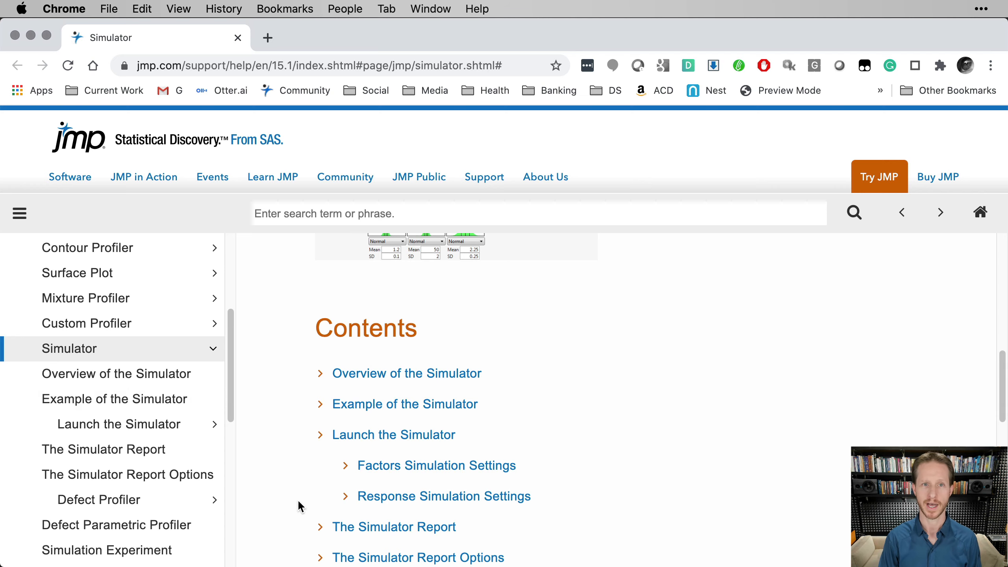
scroll(709, 428, down, 5)
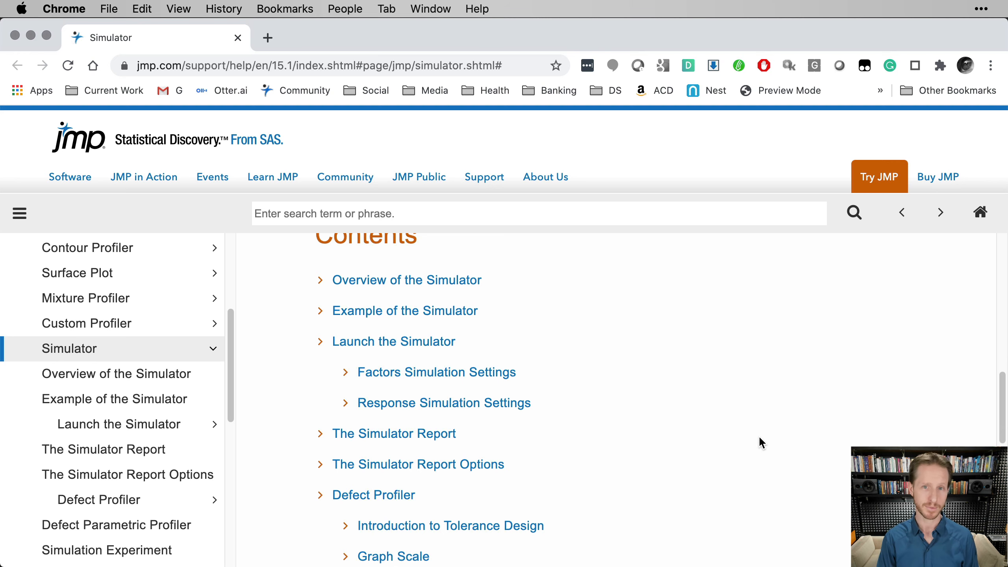
scroll(782, 454, down, 10)
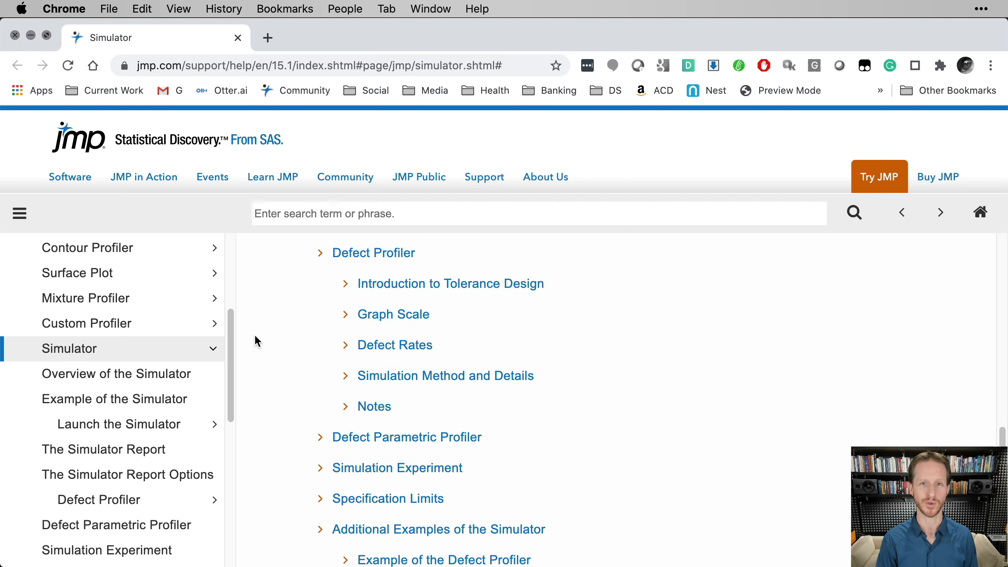
key(super+w)
click(292, 431)
click(68, 403)
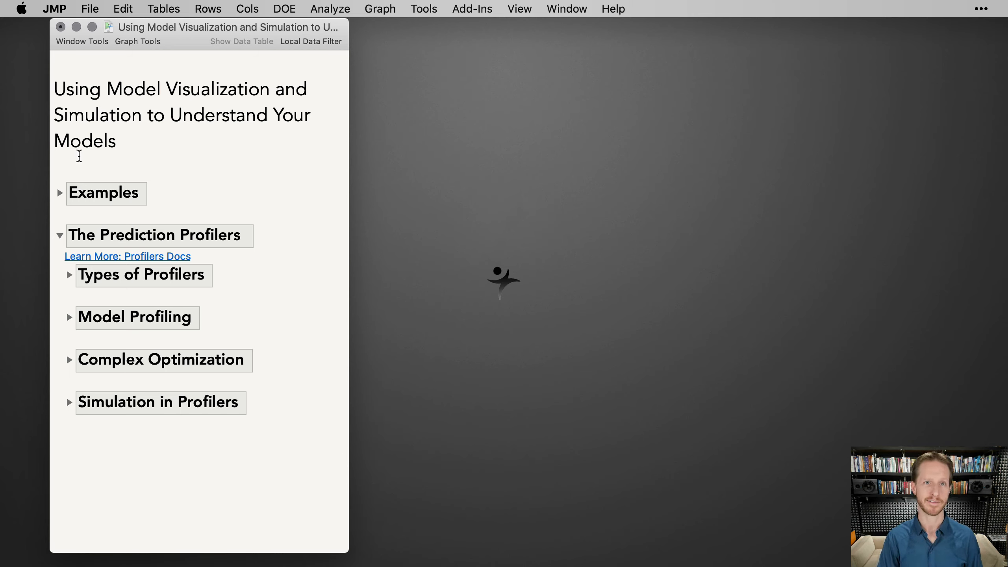
Bring the Cars 1993.jmp data table to the front and move its window over the outline.
click(561, 6)
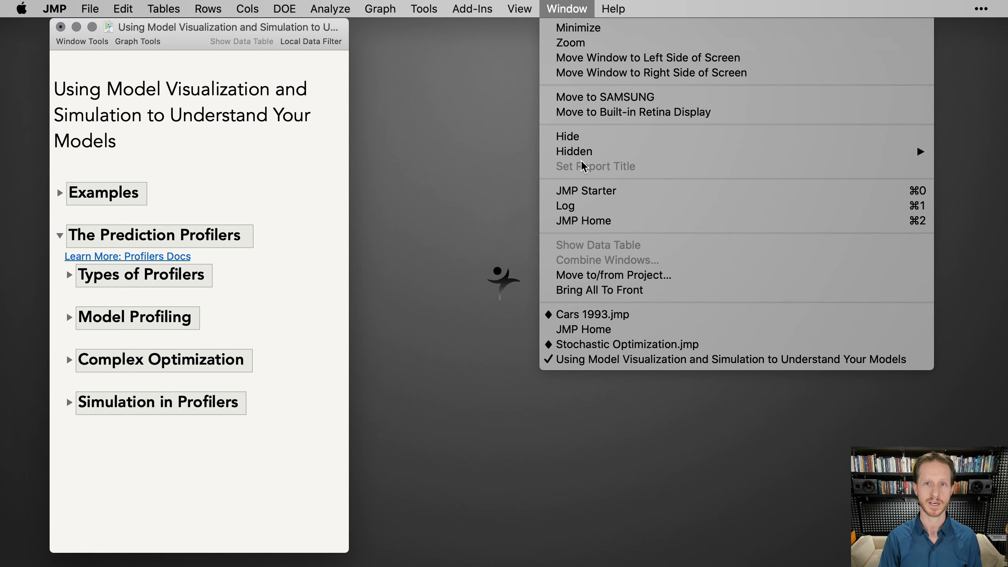
click(584, 316)
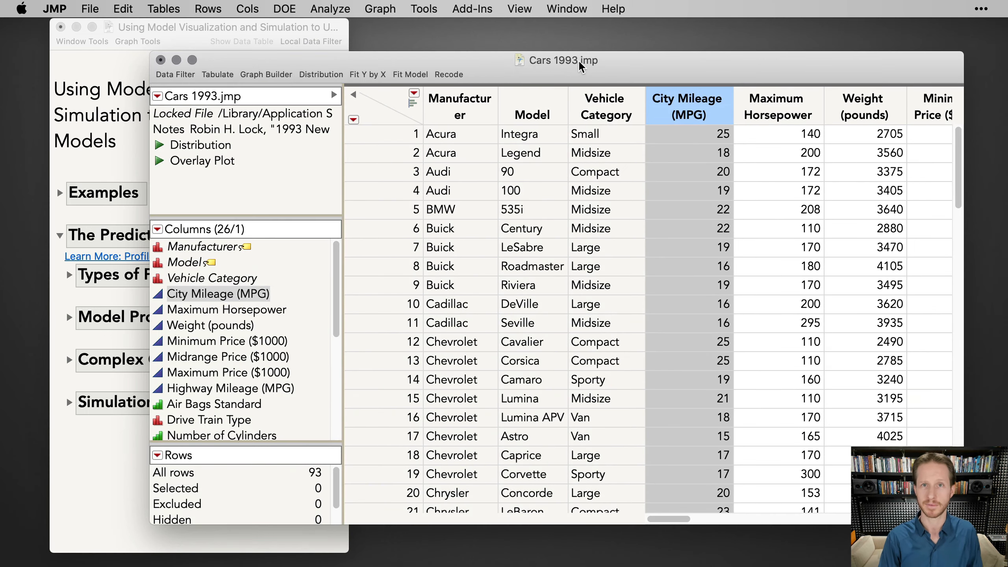
drag(578, 59, 526, 58)
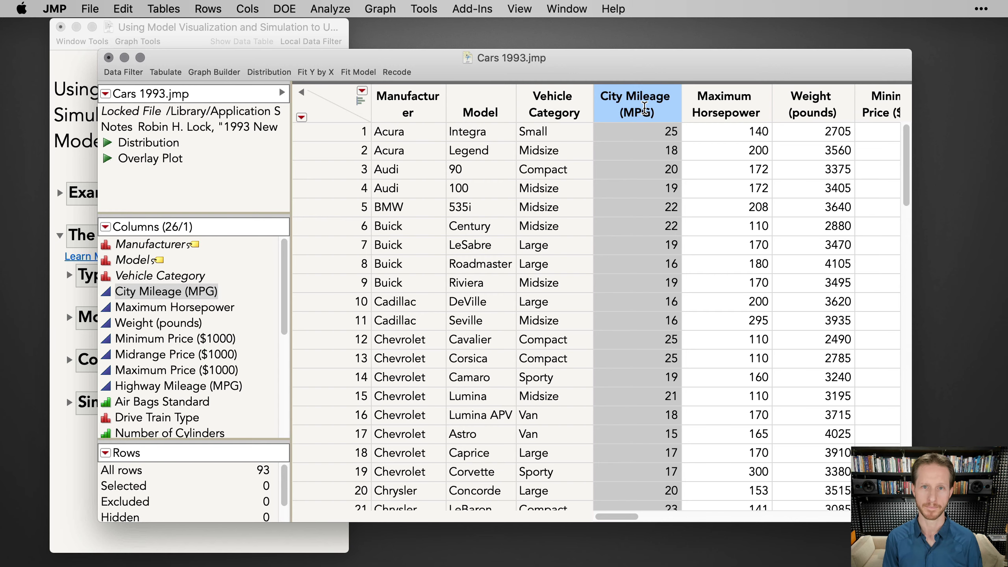
drag(623, 70, 589, 64)
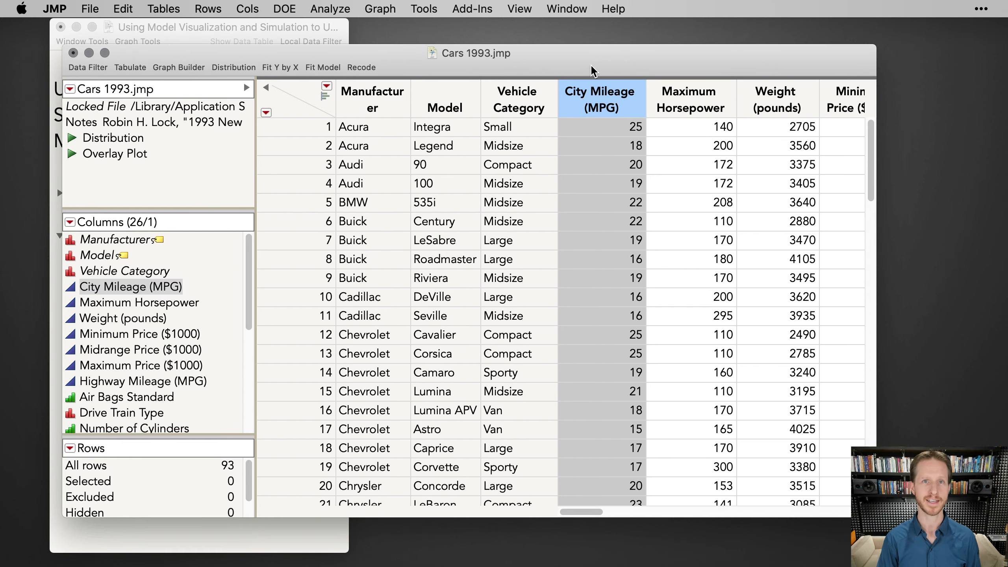
Create a distribution of City Mileage (MPG) from Cars 1993 and move the report up beside the table's column list.
click(330, 8)
key(Escape)
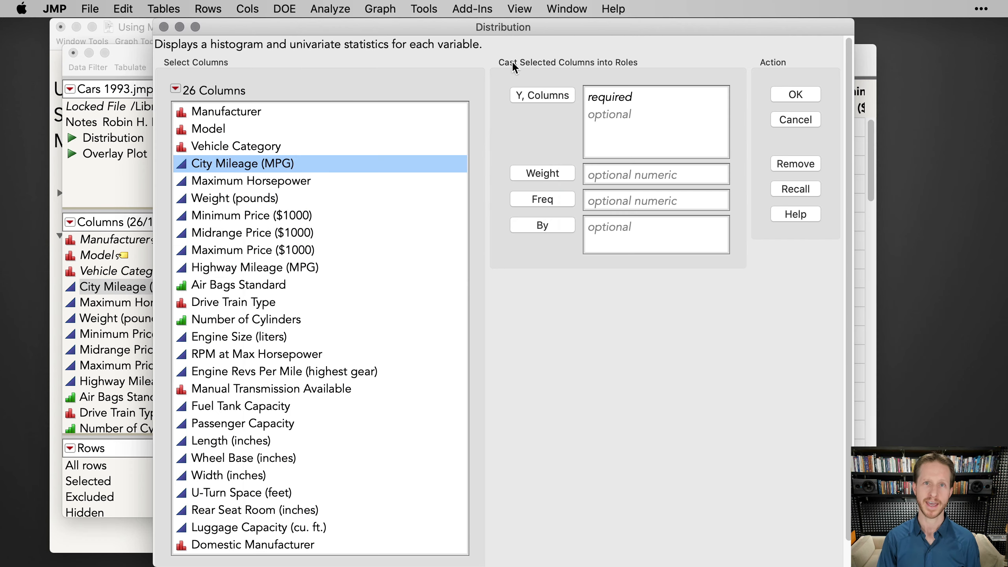
click(542, 95)
click(796, 94)
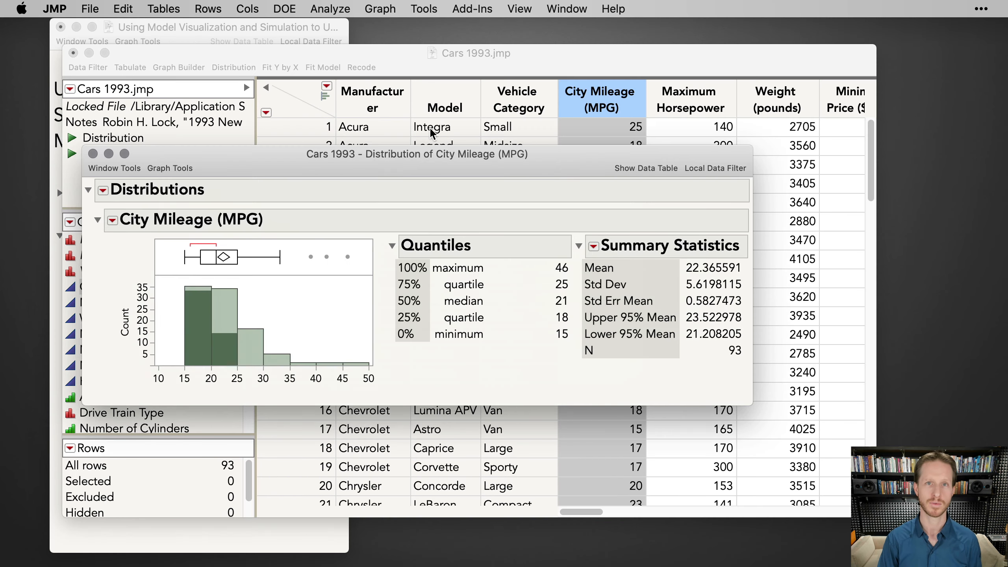
drag(564, 149, 656, 70)
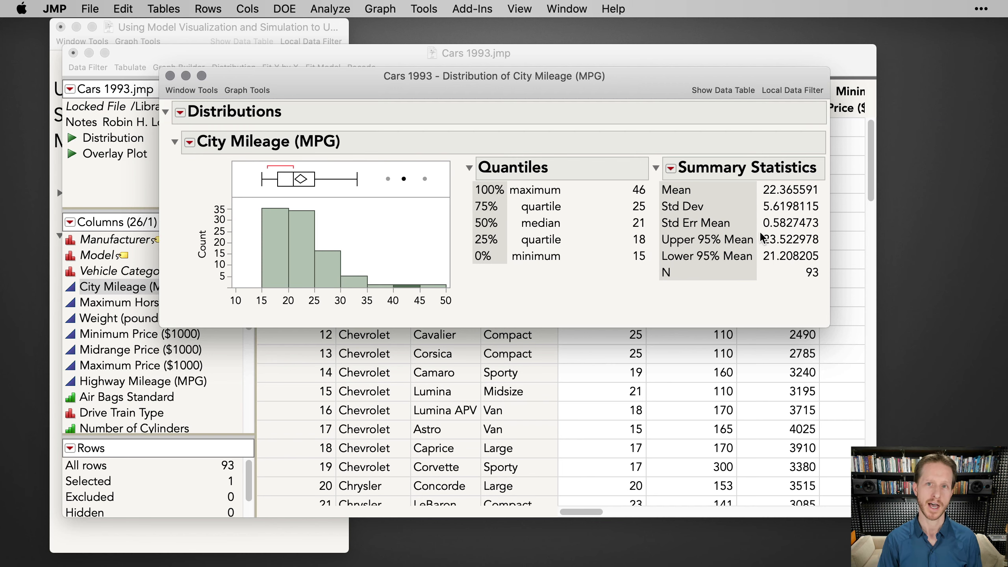
Add Interquartile Range to the summary statistics shown for City Mileage (MPG).
click(670, 168)
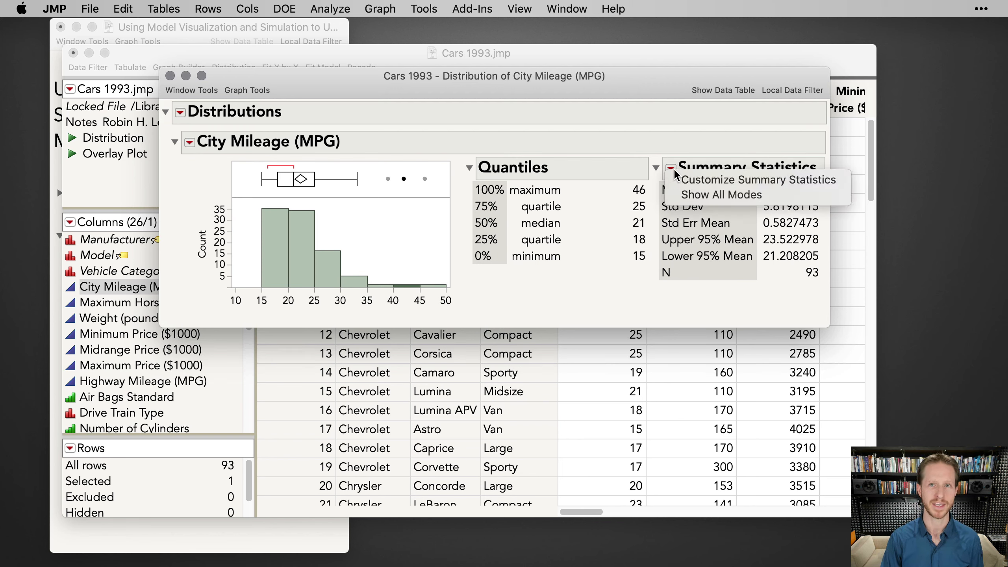
click(696, 180)
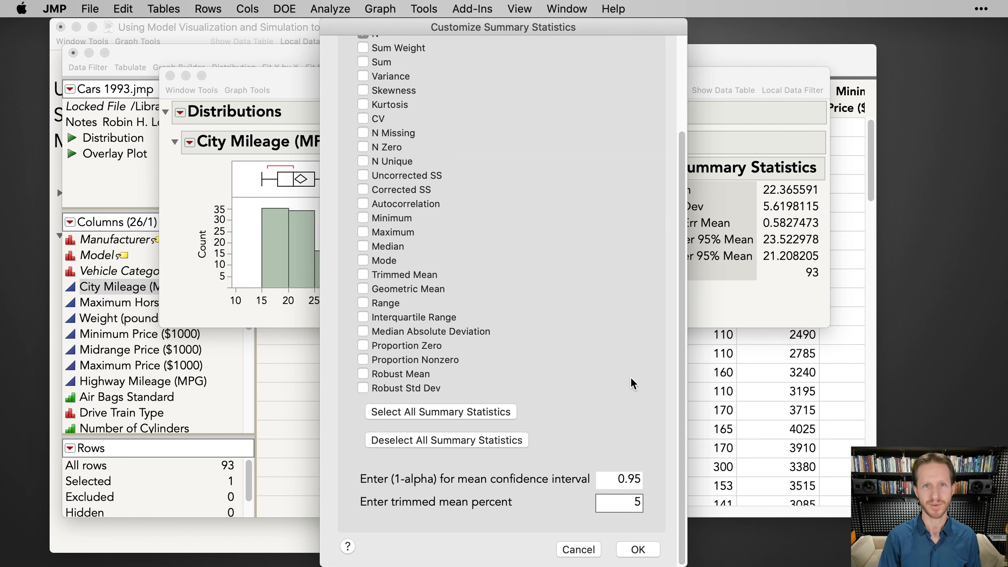
scroll(633, 377, up, 3)
click(415, 392)
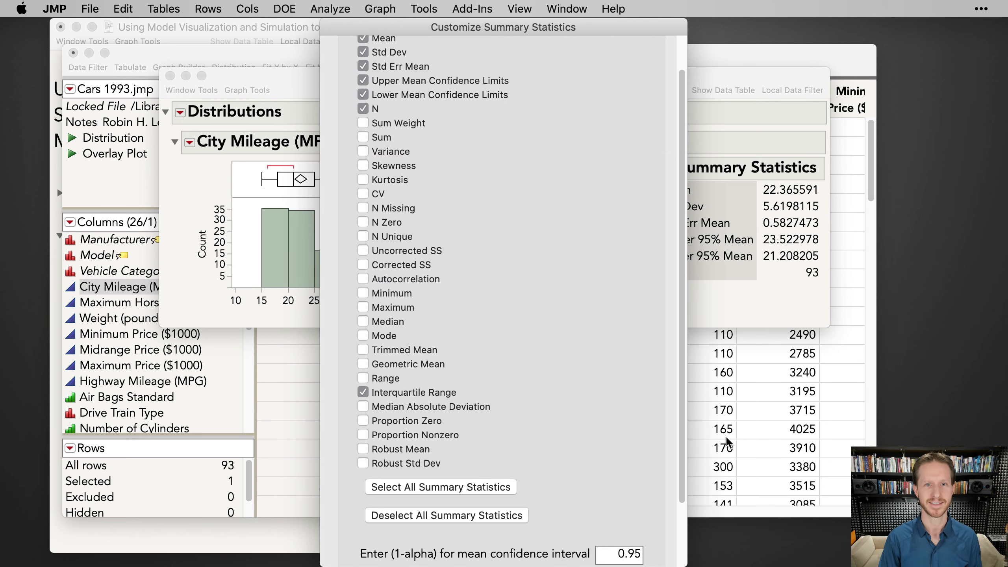
scroll(611, 418, down, 3)
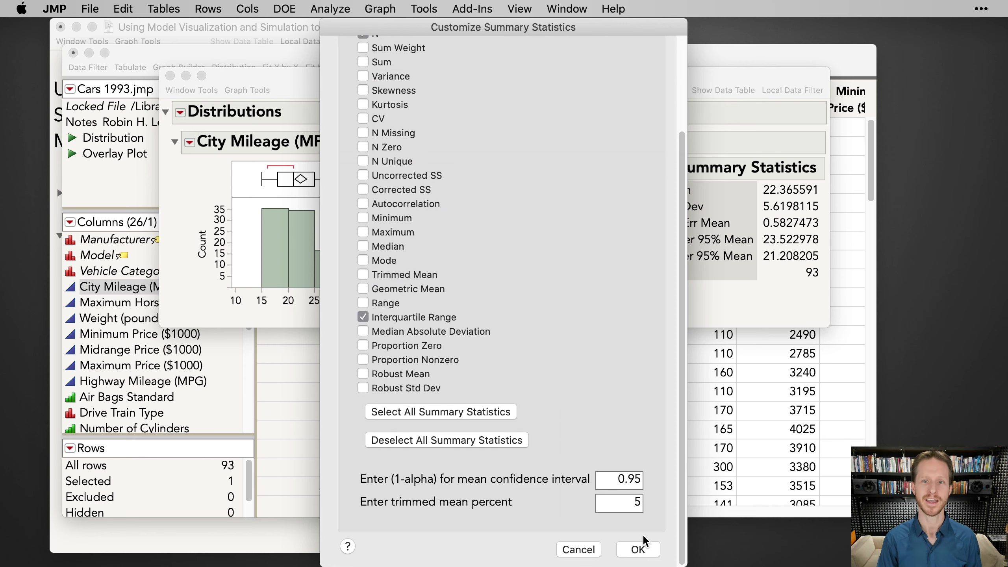
click(644, 549)
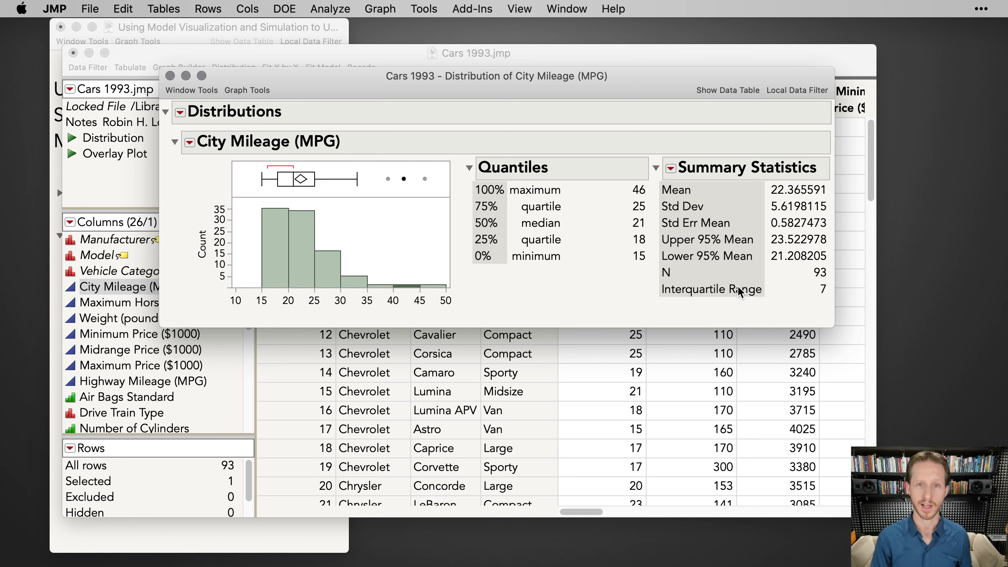
Bootstrap the City Mileage summary statistics with 500 samples and fractional weights enabled.
right_click(823, 285)
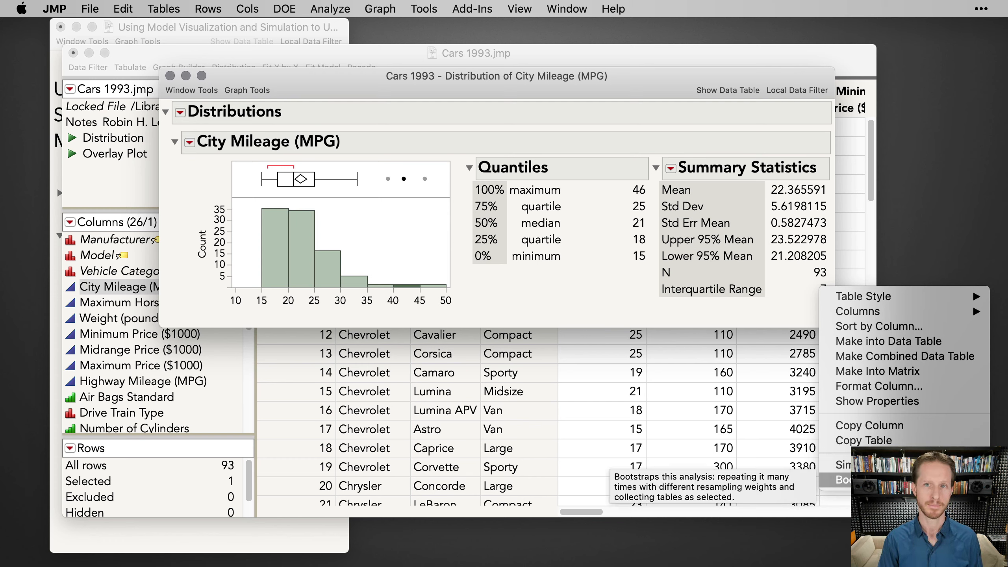
click(845, 479)
drag(504, 137, 509, 195)
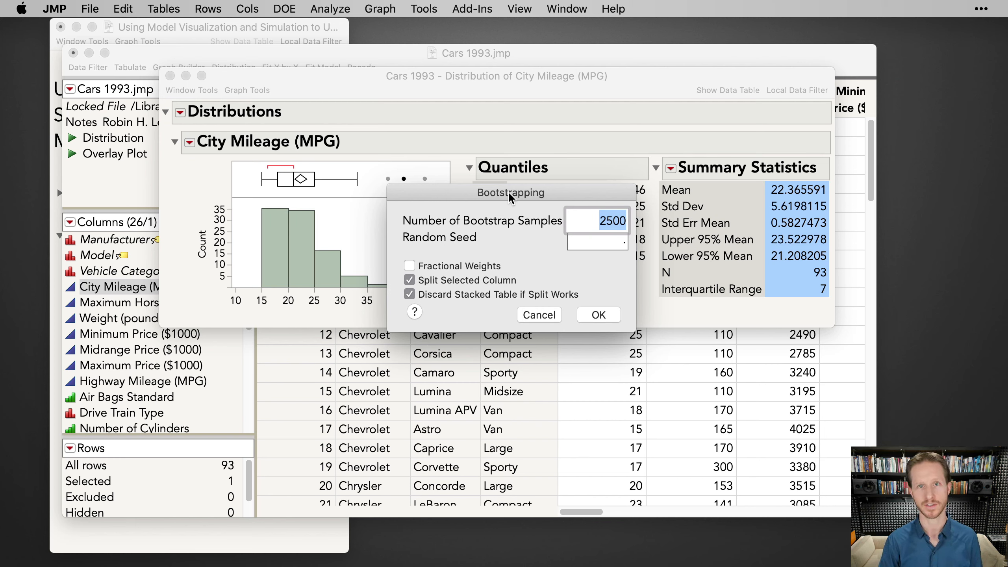
click(474, 267)
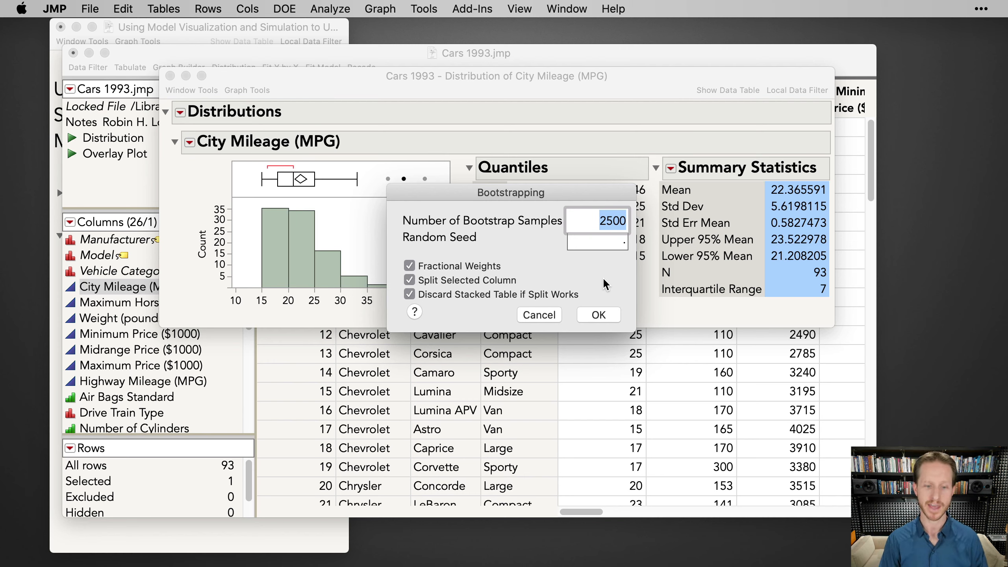
text(500)
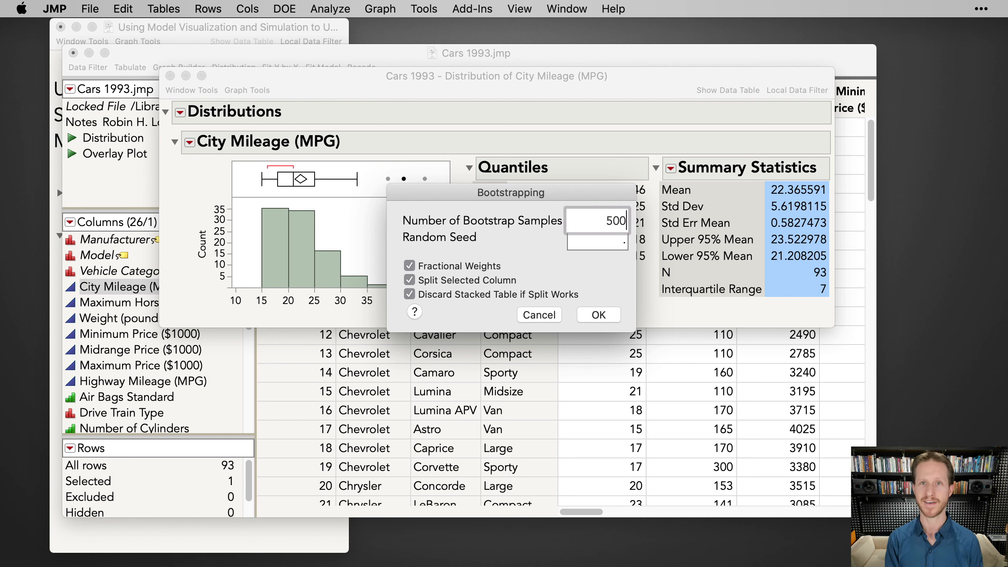
click(612, 317)
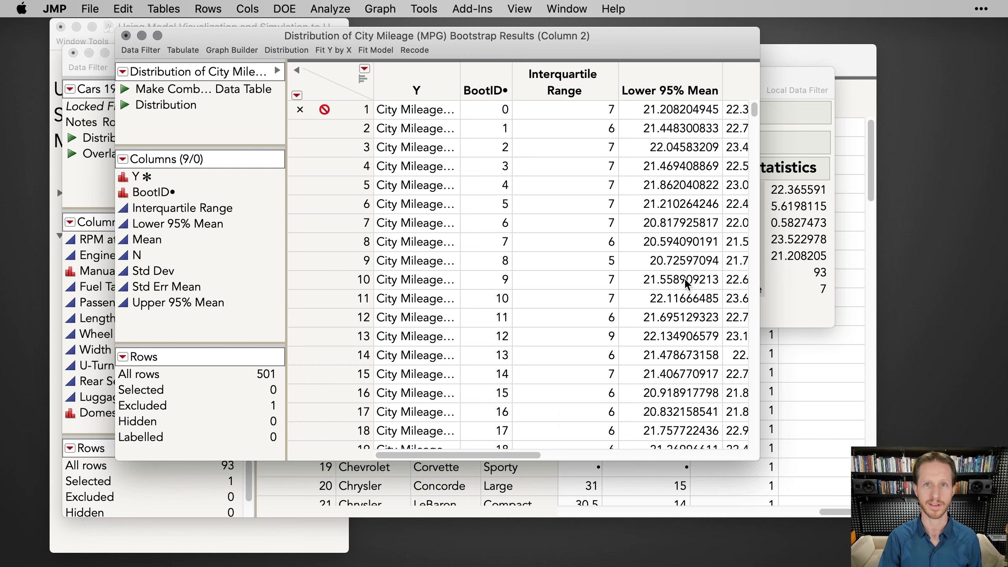
Select the Interquartile Range column in the bootstrap results table, widen its window and highlight the first row.
click(572, 76)
drag(578, 36, 533, 77)
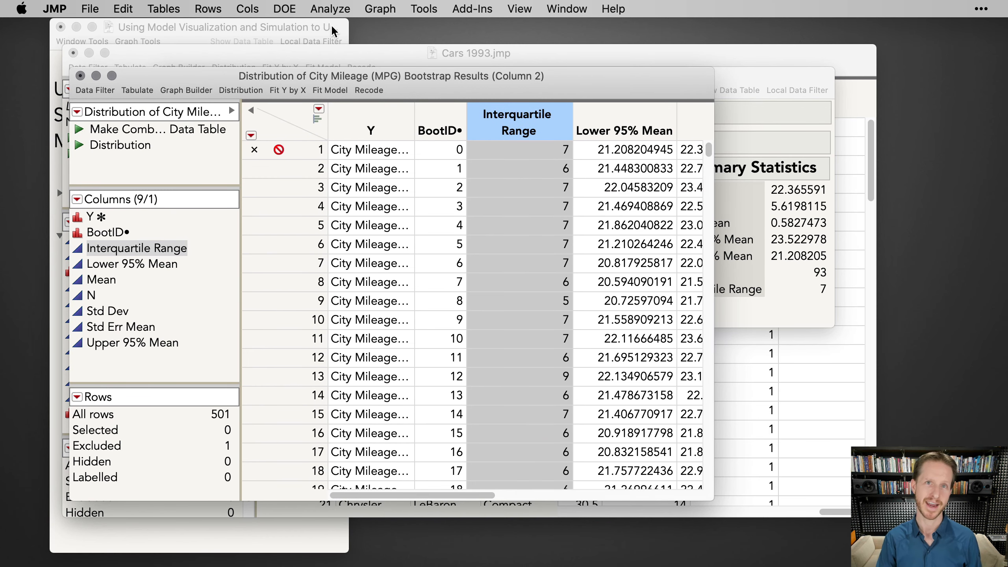
click(331, 9)
click(330, 9)
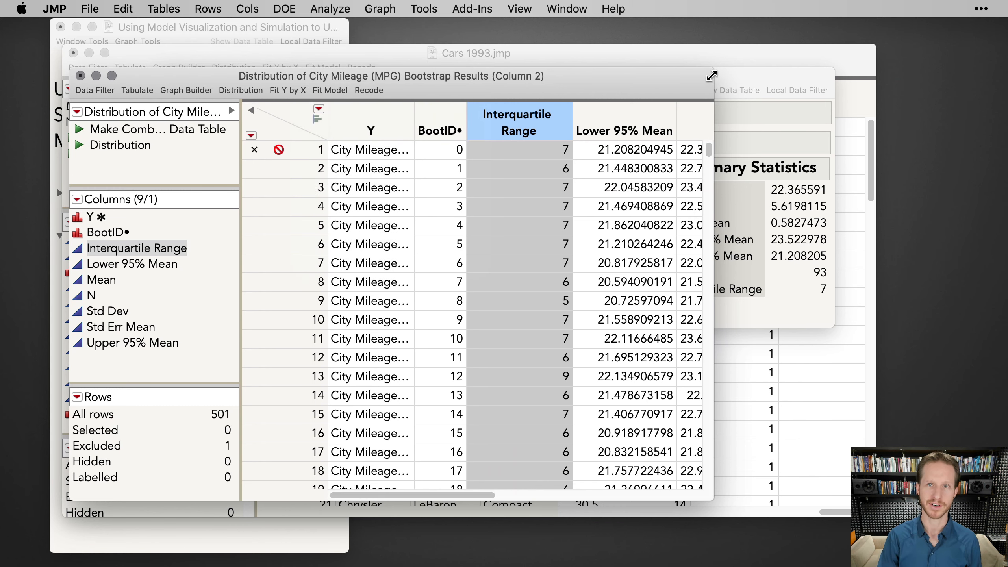
drag(711, 75, 929, 75)
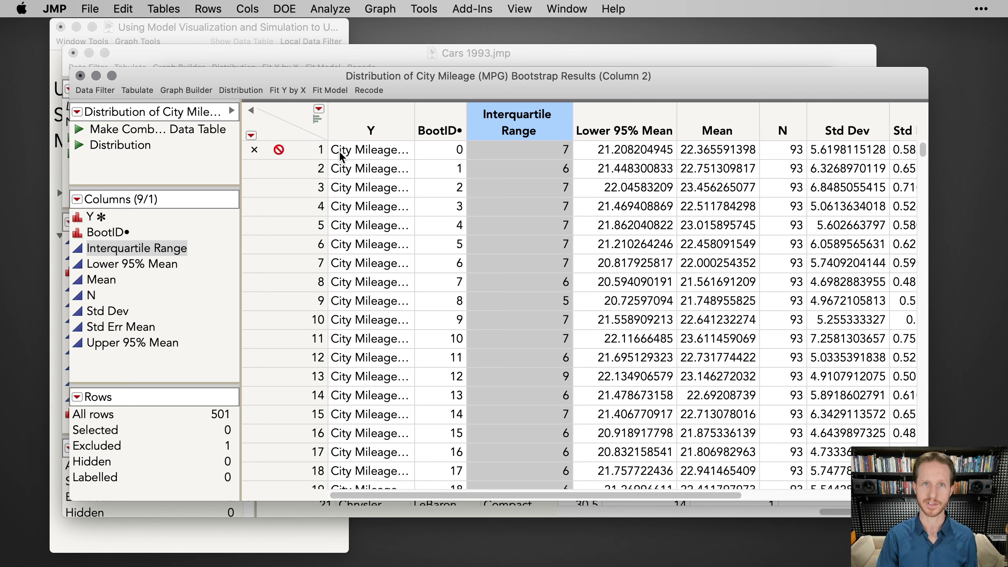
click(307, 149)
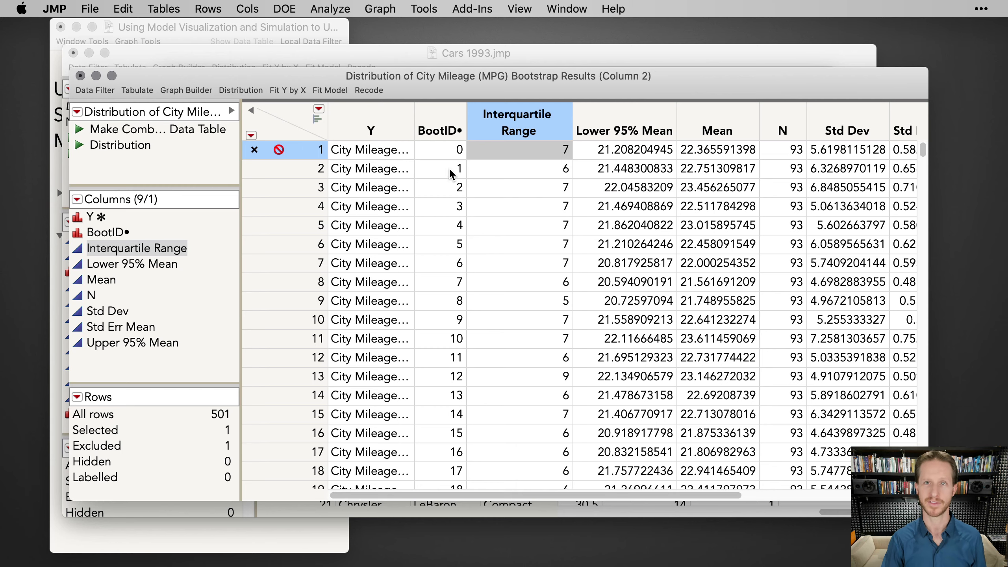
drag(923, 162, 953, 24)
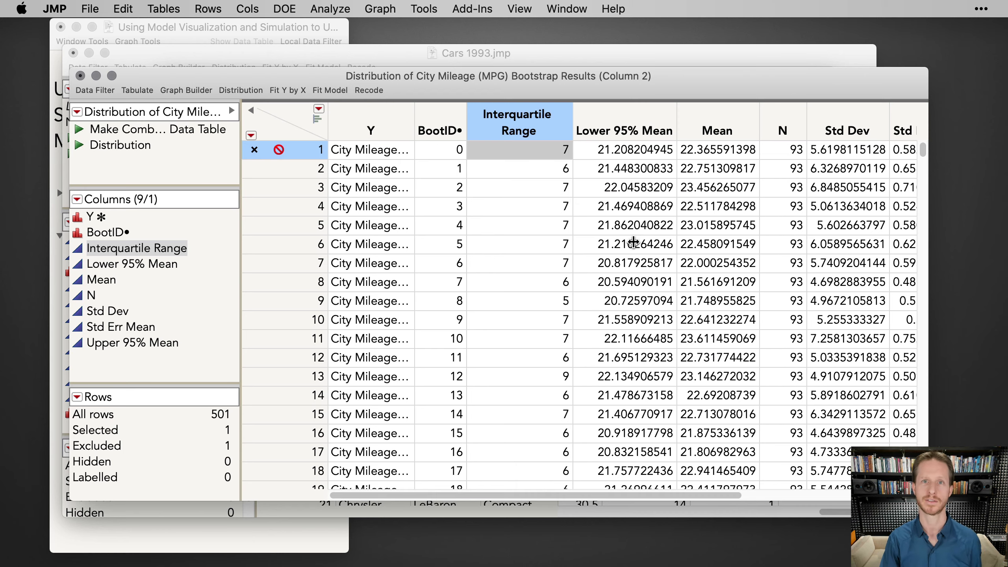
Create a distribution of the bootstrapped Interquartile Range and examine its bootstrap confidence limits.
click(331, 9)
click(349, 28)
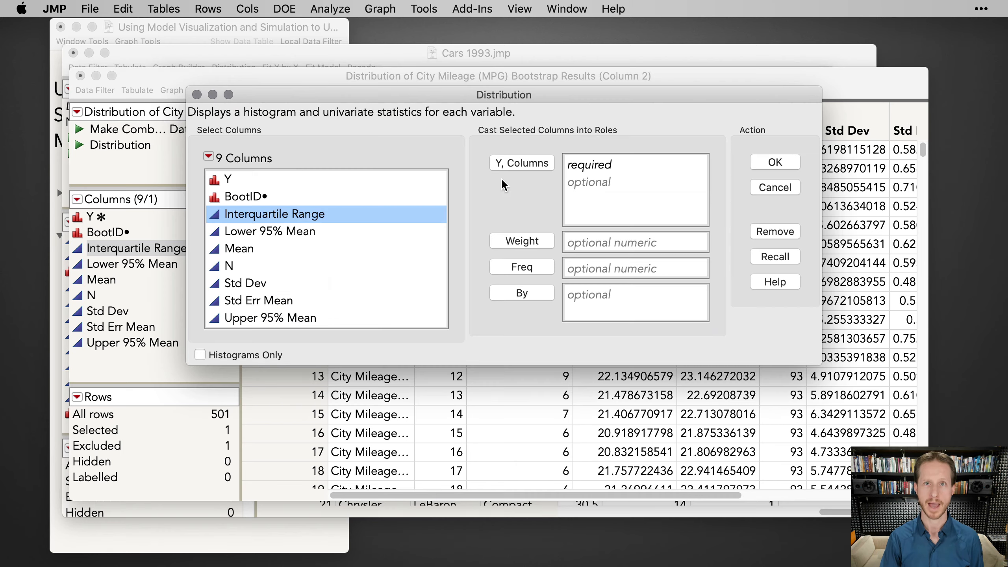
click(517, 163)
click(796, 162)
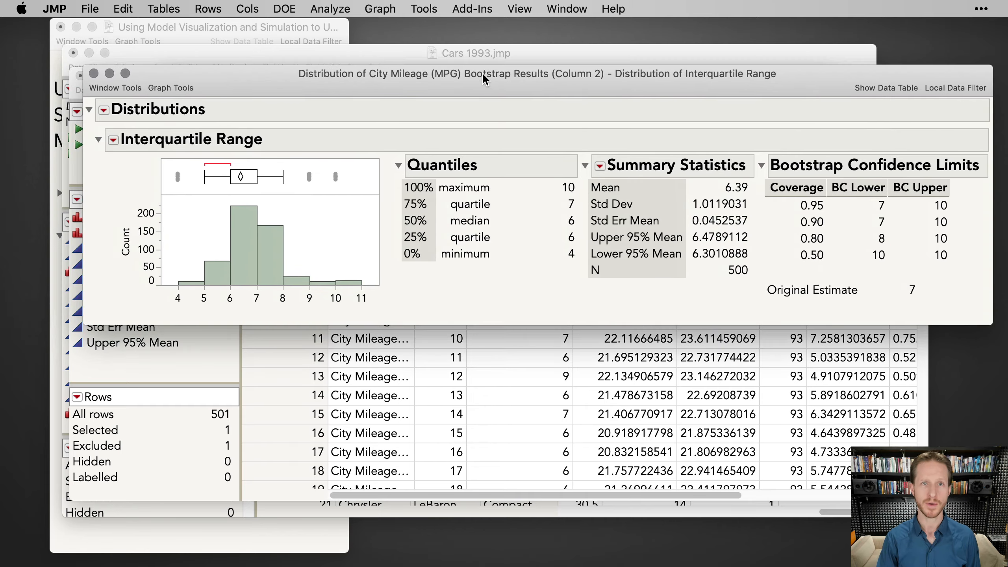
drag(482, 73, 464, 76)
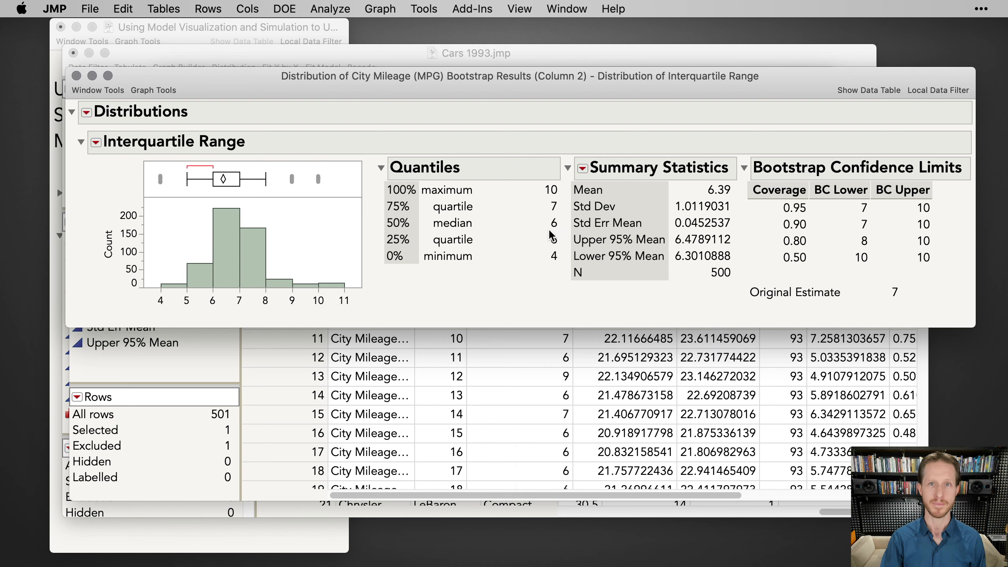
double_click(854, 173)
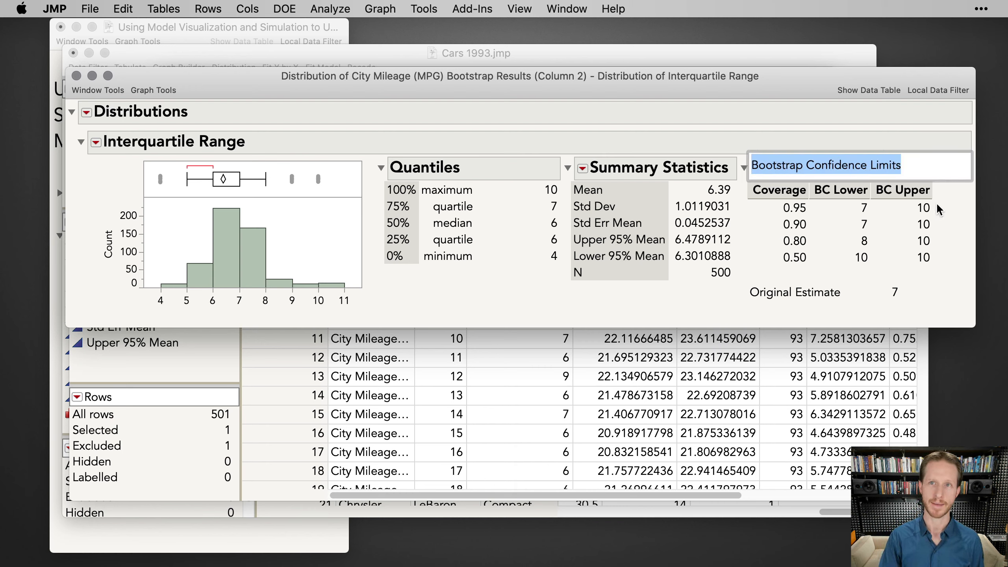
click(964, 299)
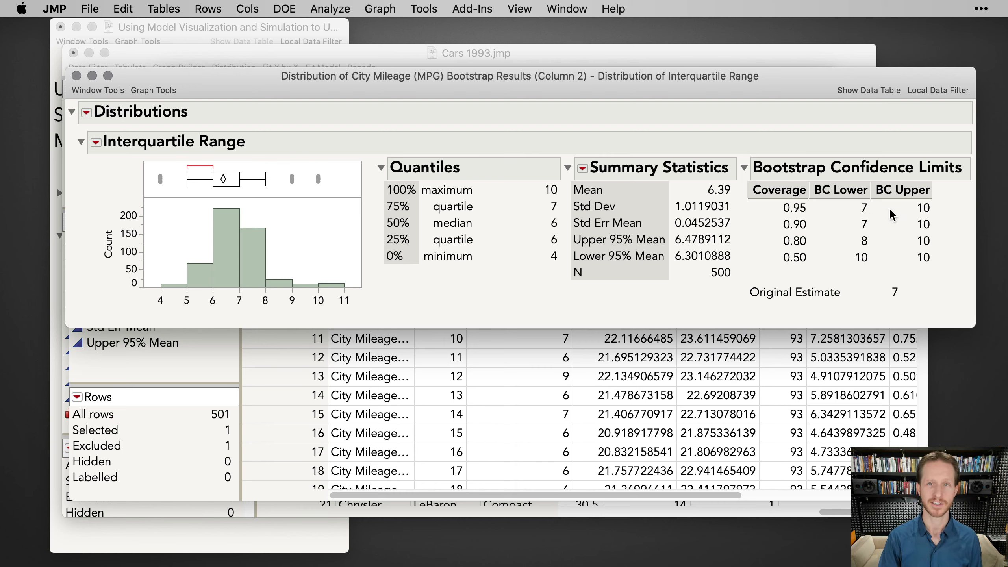
drag(647, 96, 634, 163)
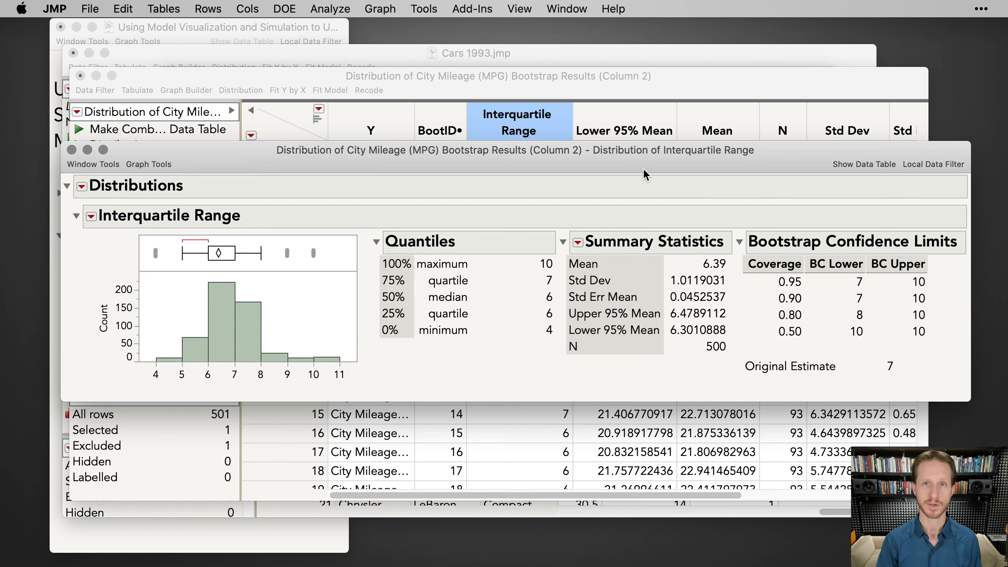
Close the Interquartile Range distribution, the bootstrap results table without saving it, and the City Mileage distribution report.
key(super+w)
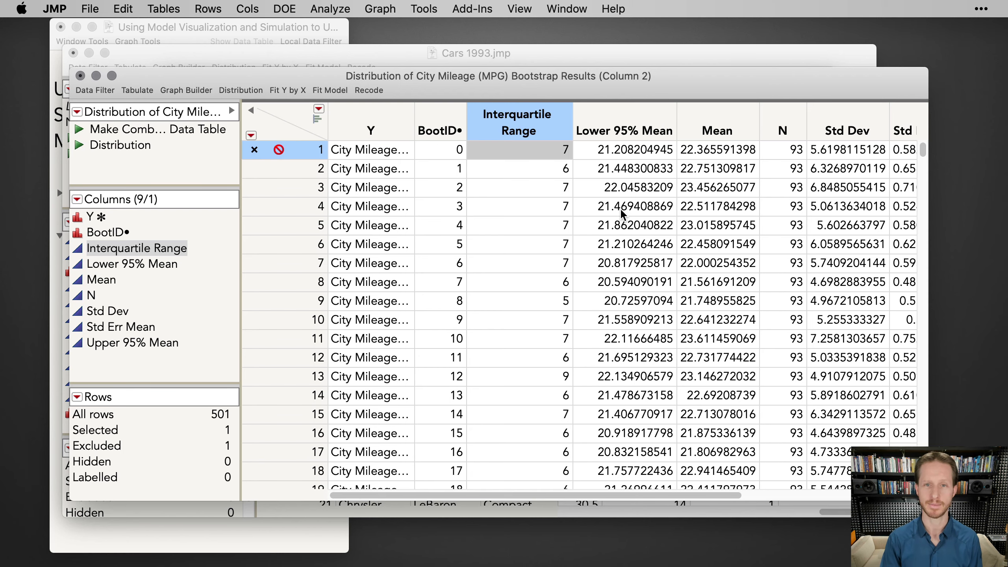
drag(615, 94, 647, 95)
key(super+w)
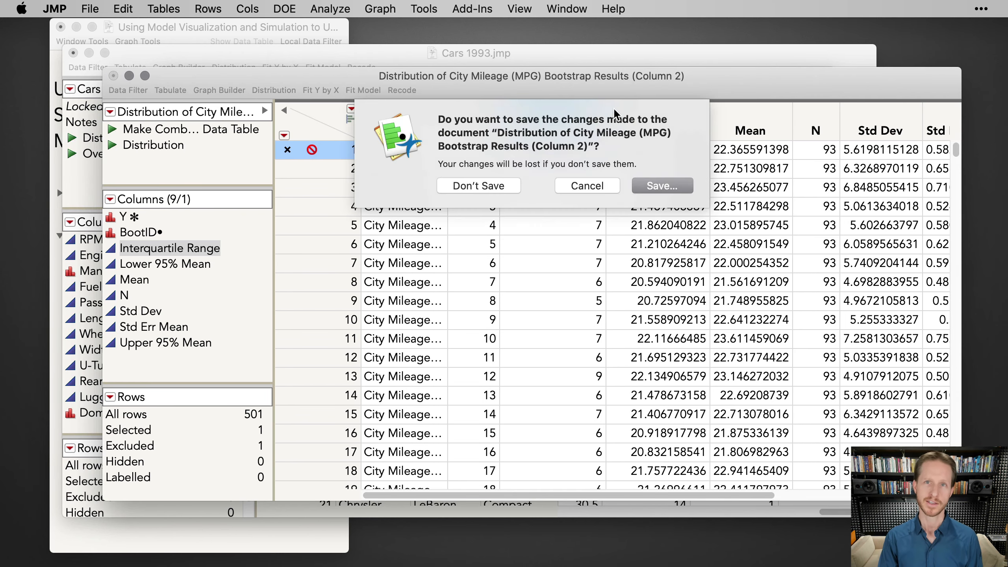
click(473, 187)
key(super+w)
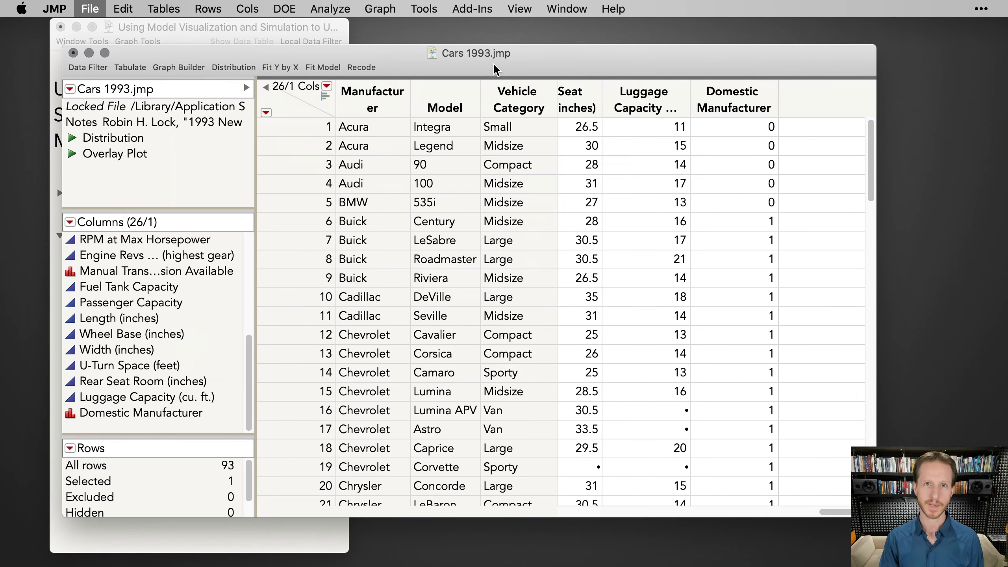
Close the Cars 1993 data table without saving its changes.
drag(508, 57, 524, 52)
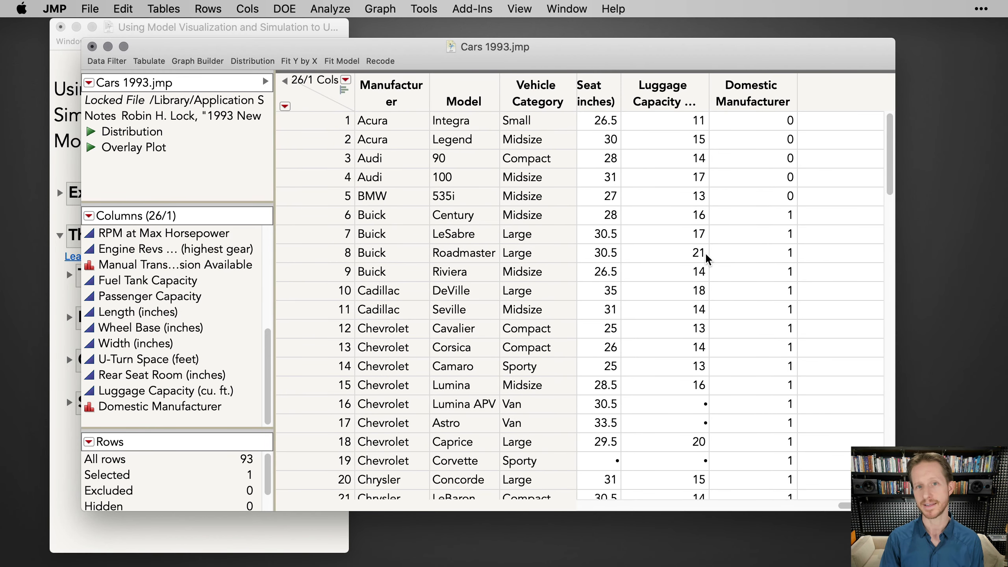
key(super+w)
key(super+d)
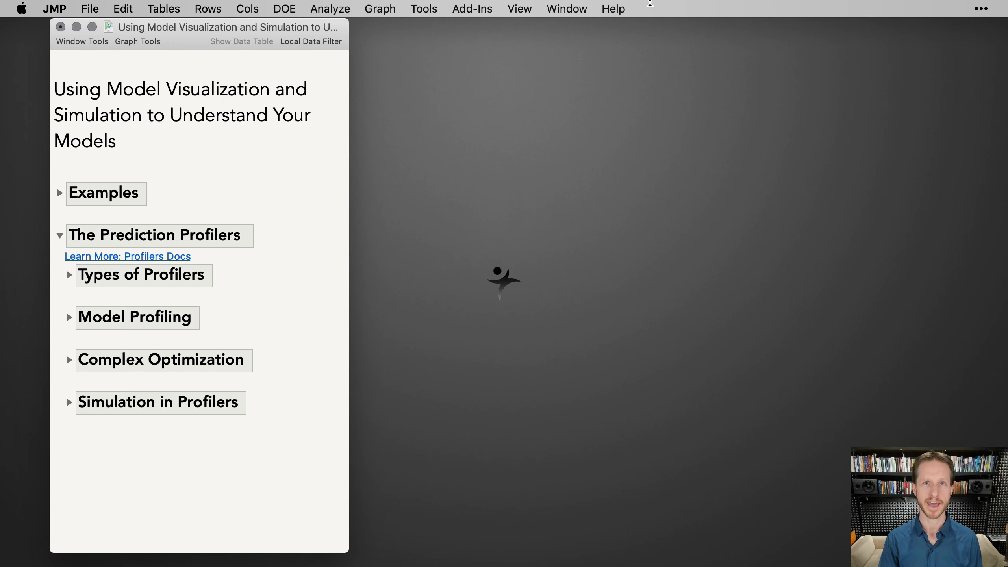
Open the Big Class sample data table from the Sample Data Index, minimize the index, and reposition and widen the table window.
click(602, 9)
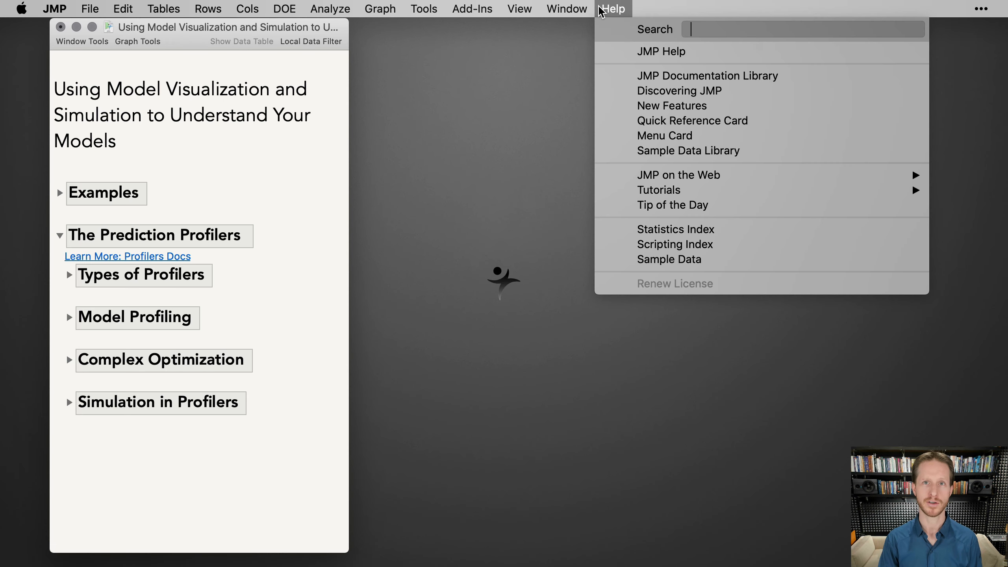
click(688, 259)
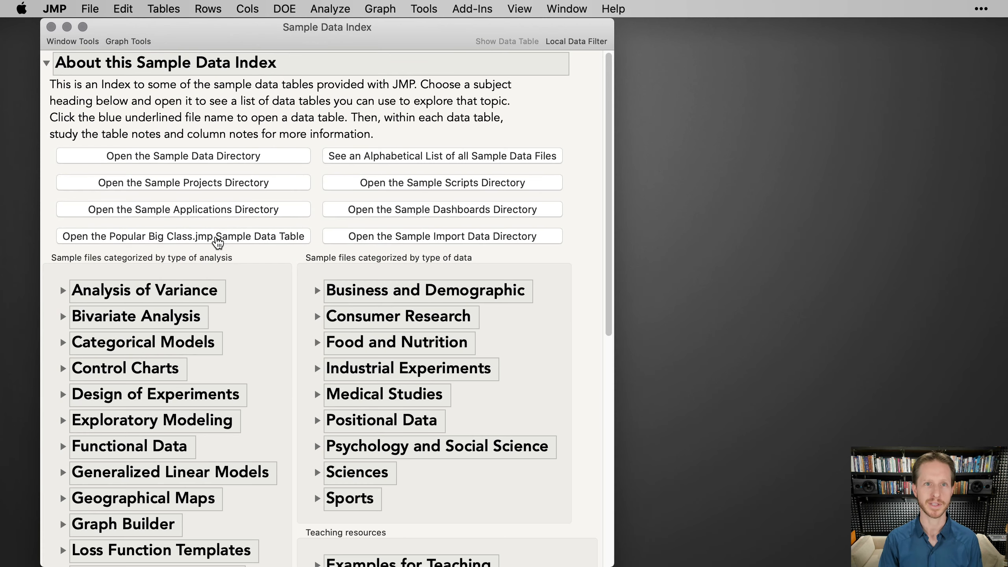
click(204, 240)
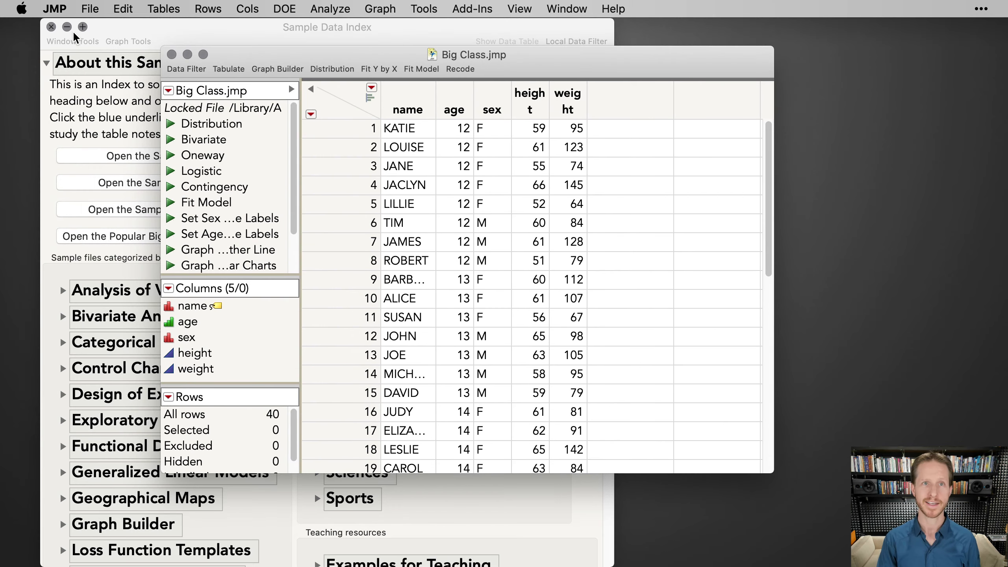
click(67, 27)
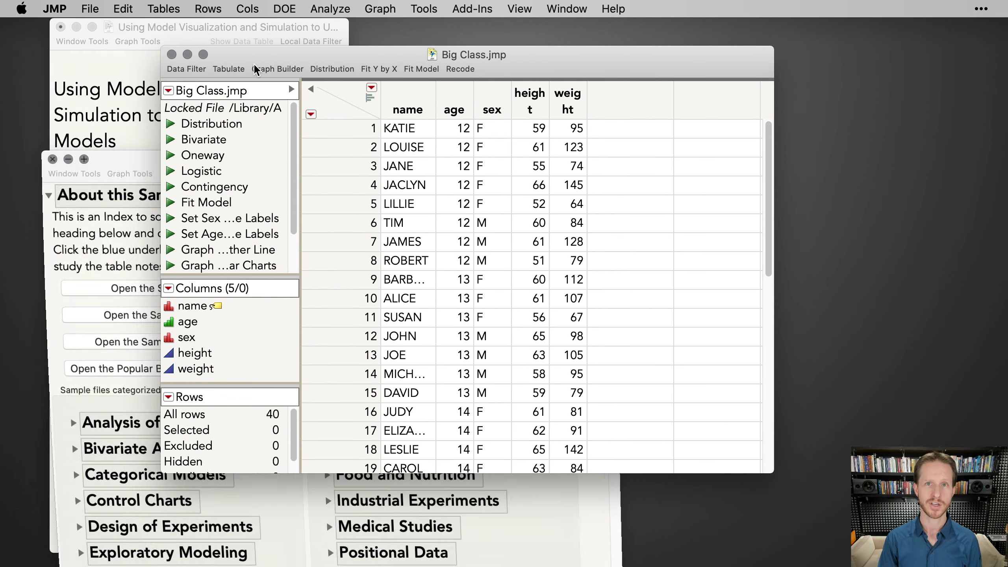
drag(502, 60, 521, 51)
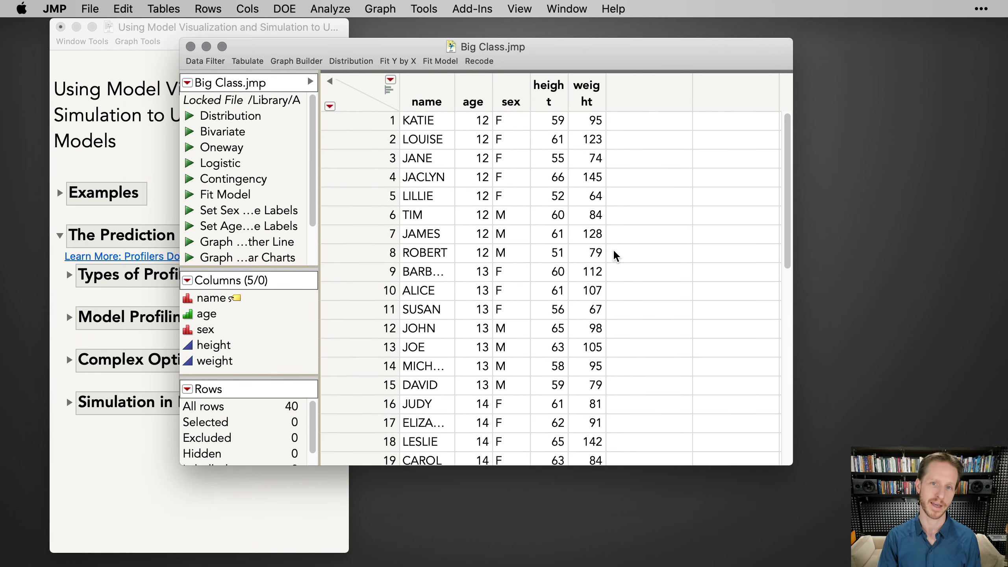
drag(792, 39, 841, 56)
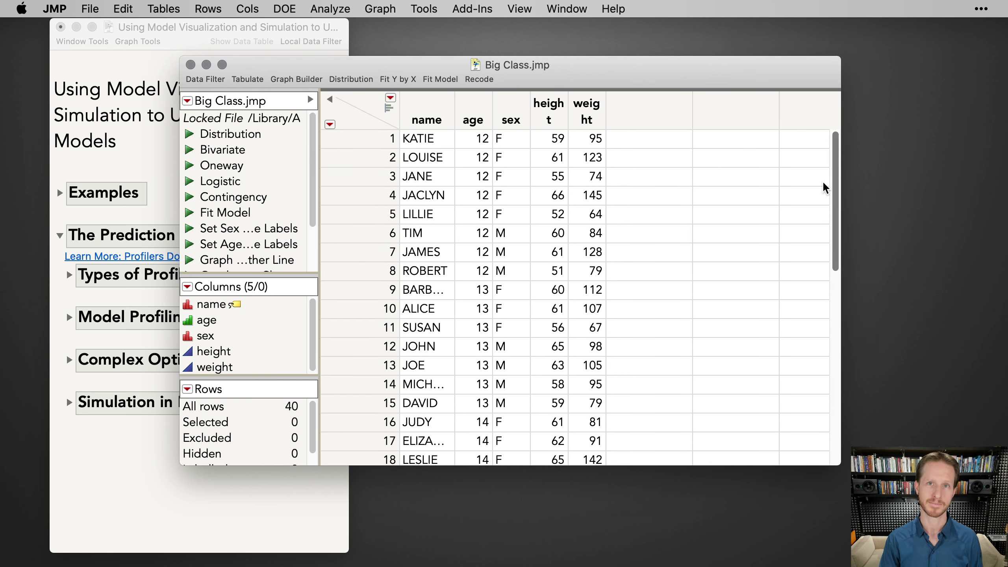
Run a Fit Y by X analysis on Big Class with height as the response and sex as the factor.
click(312, 8)
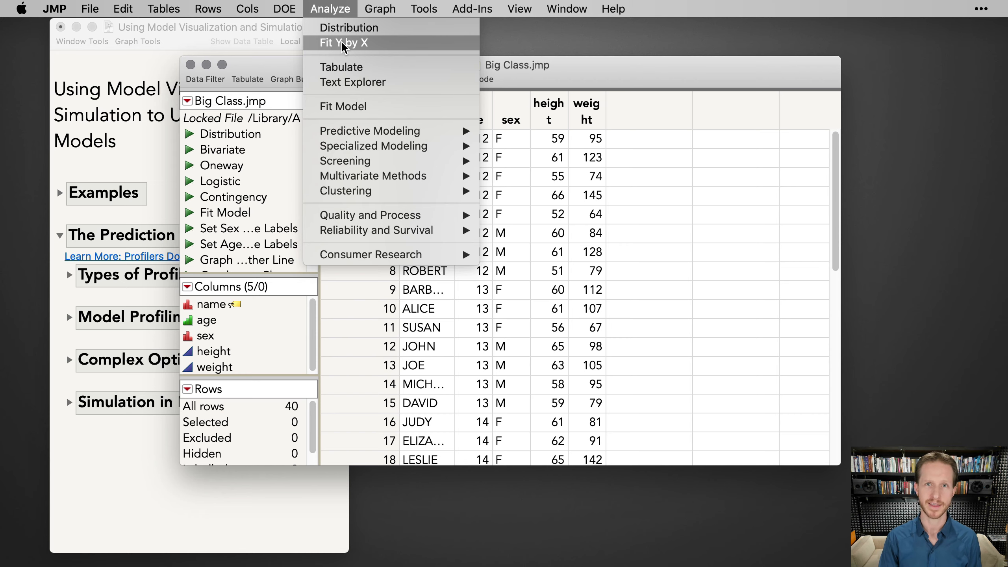
click(344, 44)
click(283, 197)
click(484, 225)
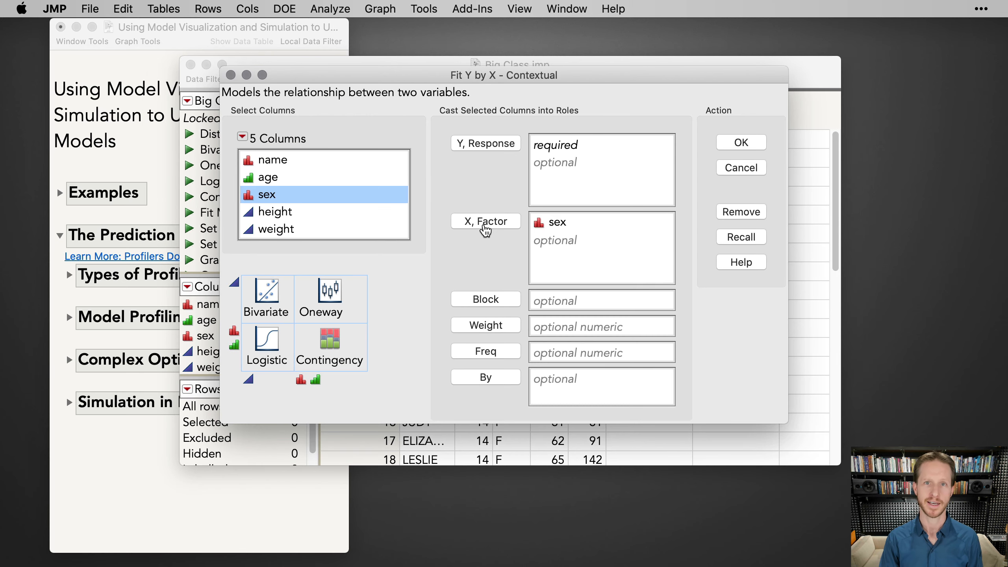
click(283, 212)
click(478, 148)
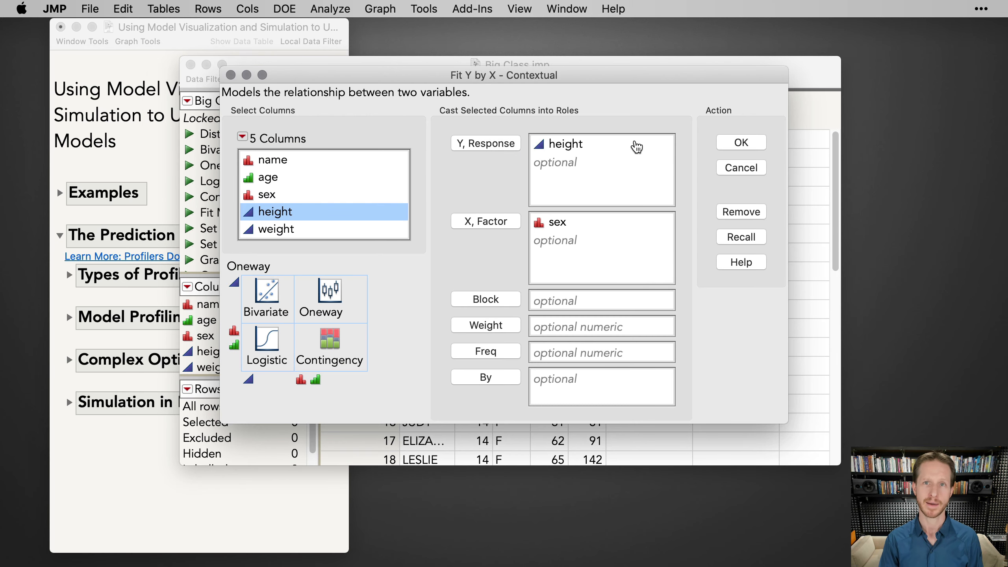
click(741, 143)
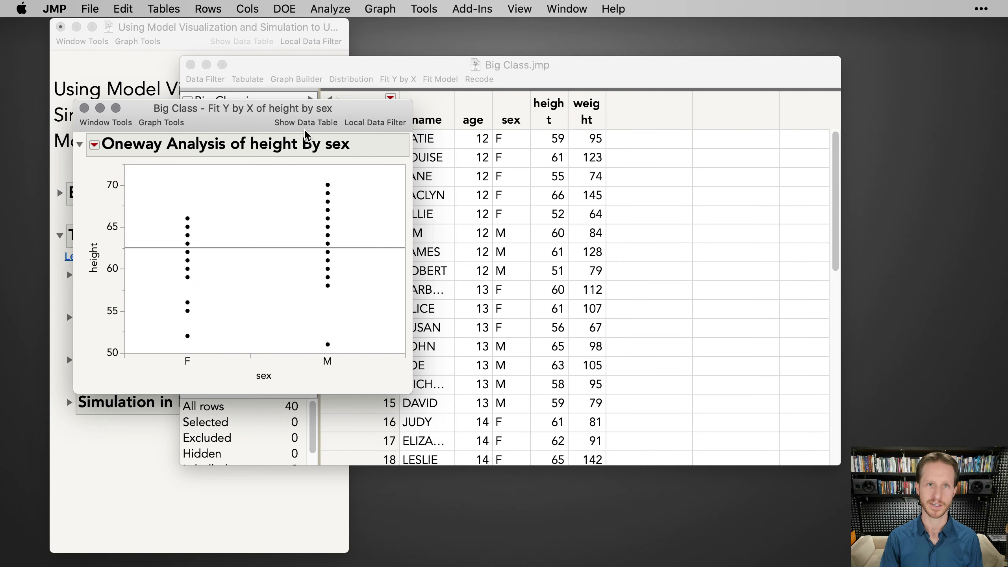
Add a t Test to the Oneway Analysis of height by sex and move the report window aside.
drag(265, 108, 339, 38)
click(169, 76)
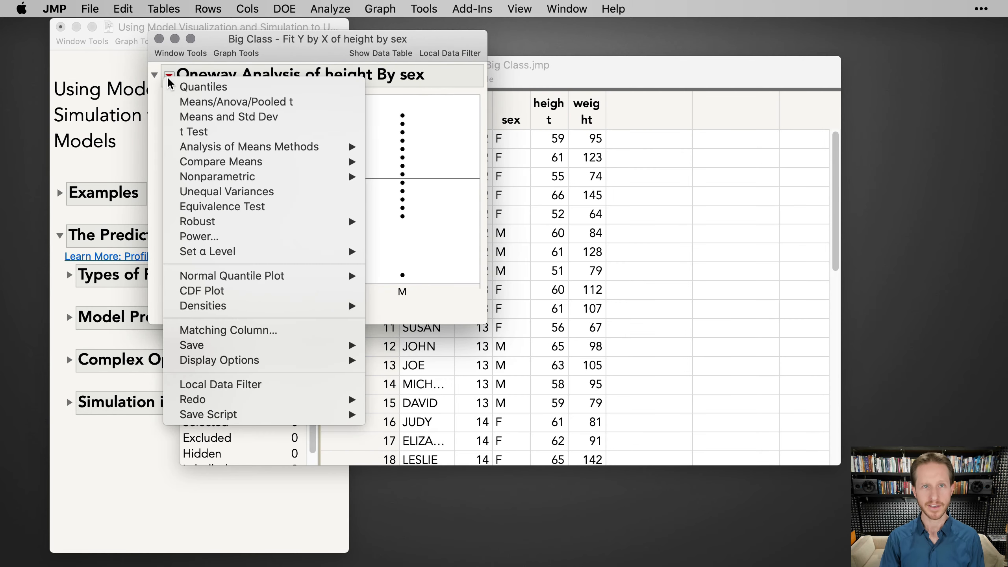
click(193, 131)
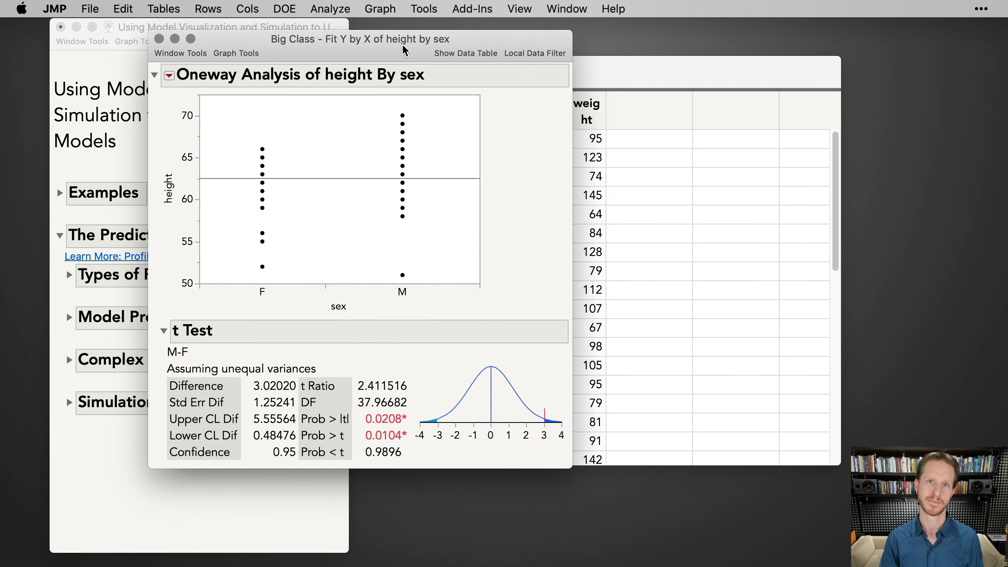
drag(405, 50, 332, 44)
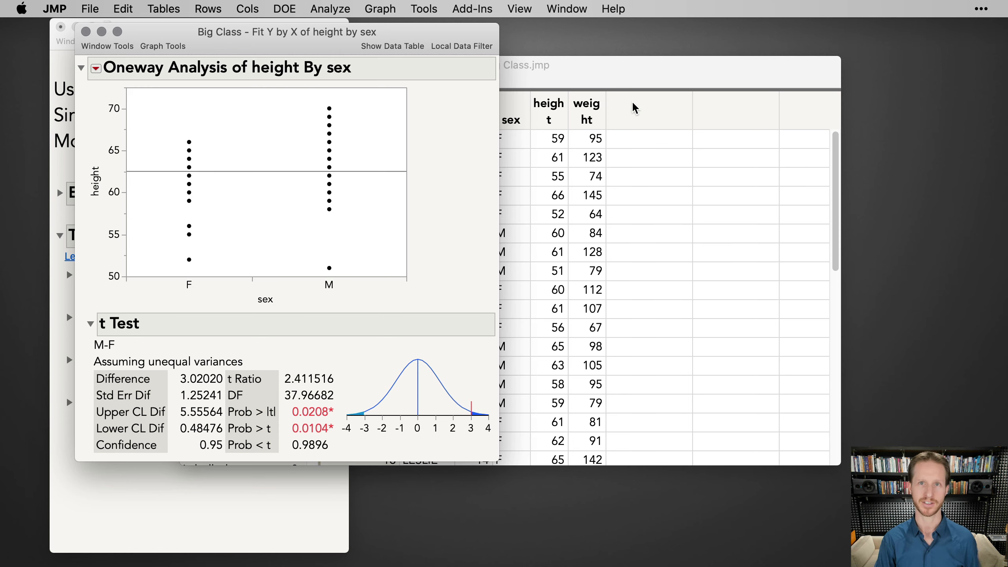
Place the Big Class table beside the report and add a random formula column that samples height without replacement.
drag(647, 64, 778, 77)
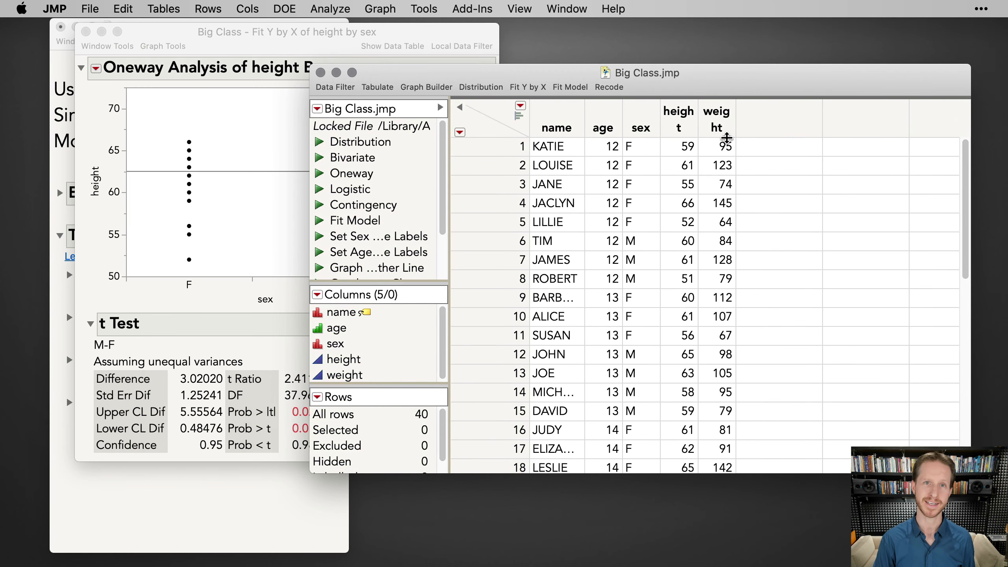
drag(376, 28, 350, 26)
click(698, 103)
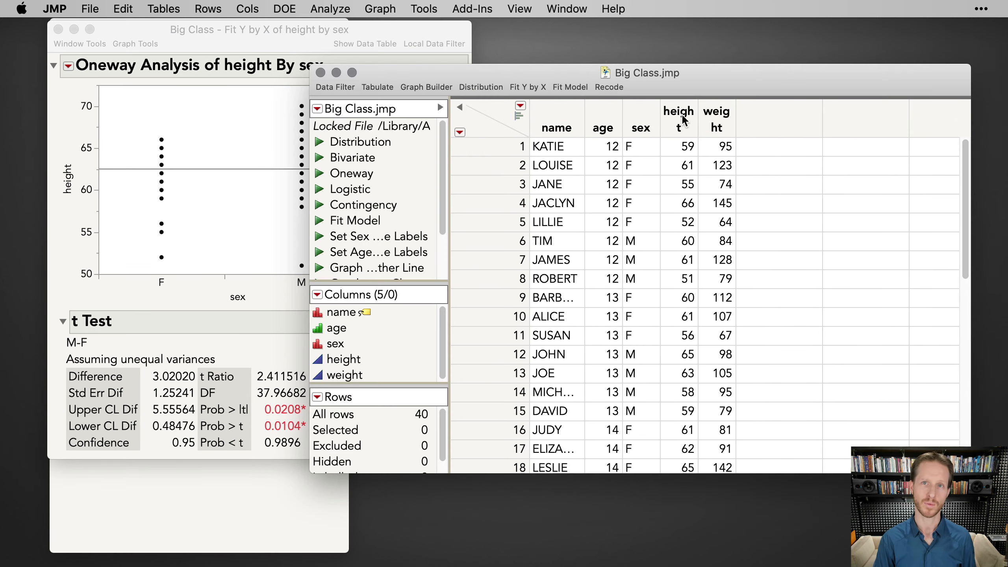
click(677, 121)
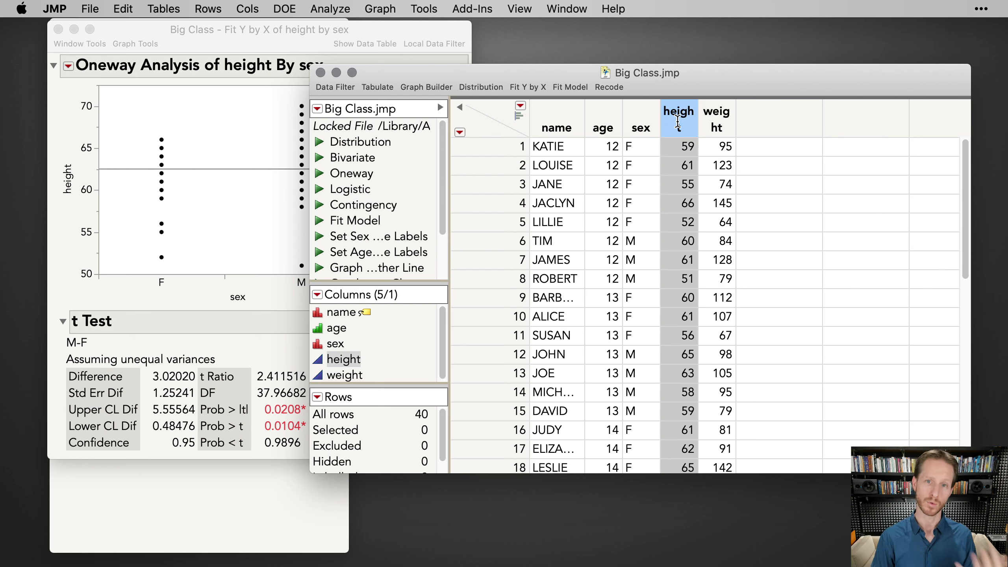
right_click(677, 122)
mouse_move(722, 209)
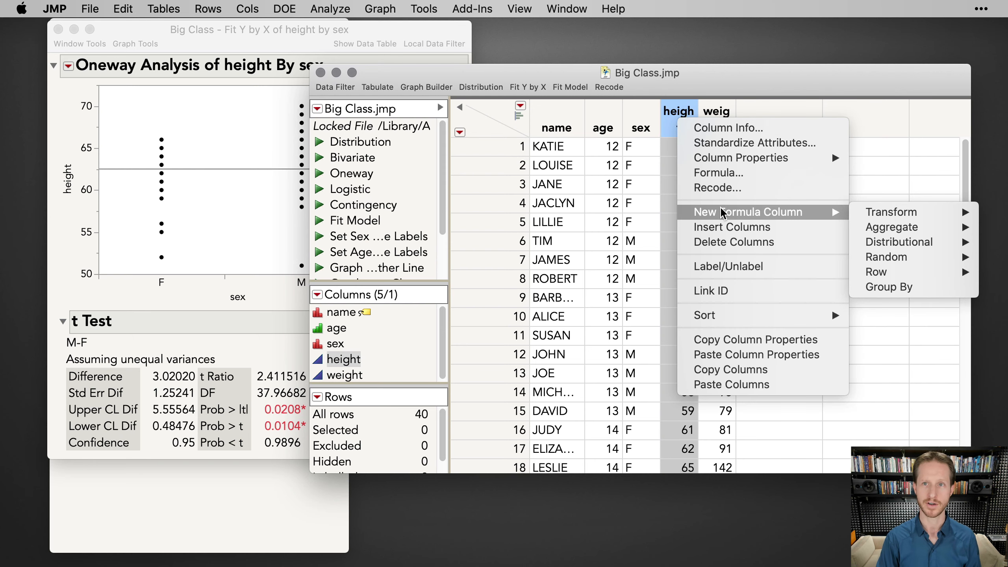
mouse_move(890, 261)
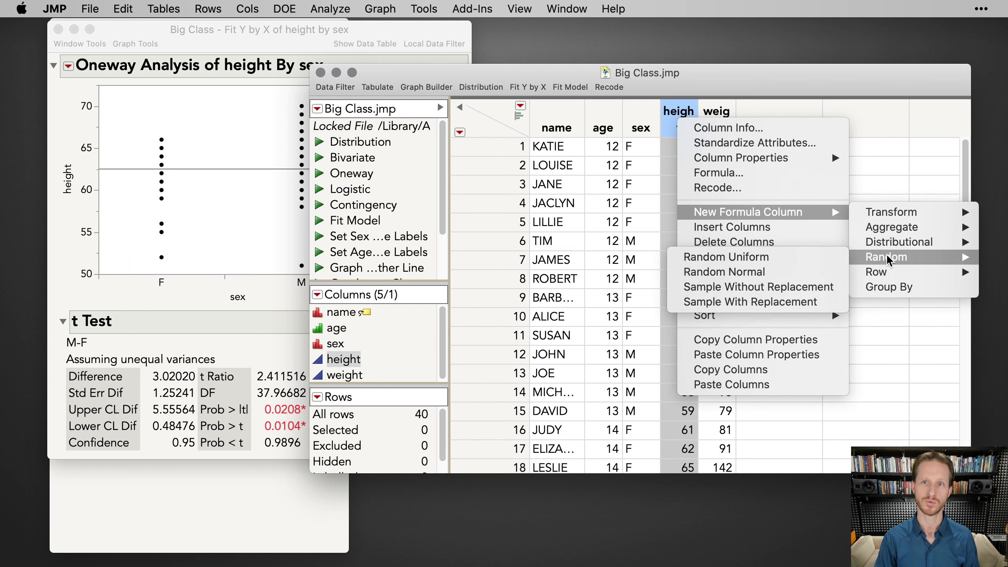
click(743, 293)
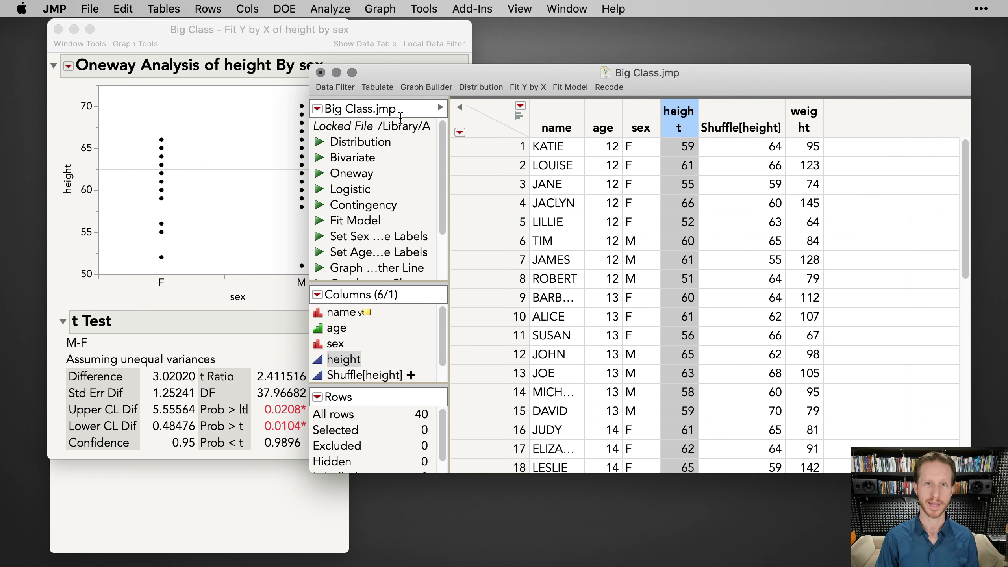
Rerun the table formulas to reshuffle the Shuffle[height] column and compare its values with the sex column.
click(315, 109)
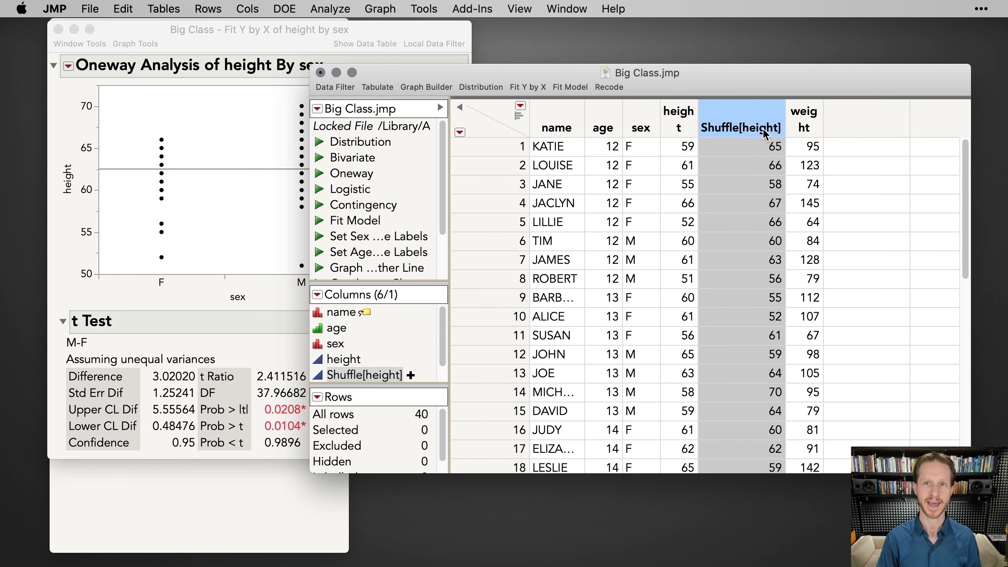
click(317, 109)
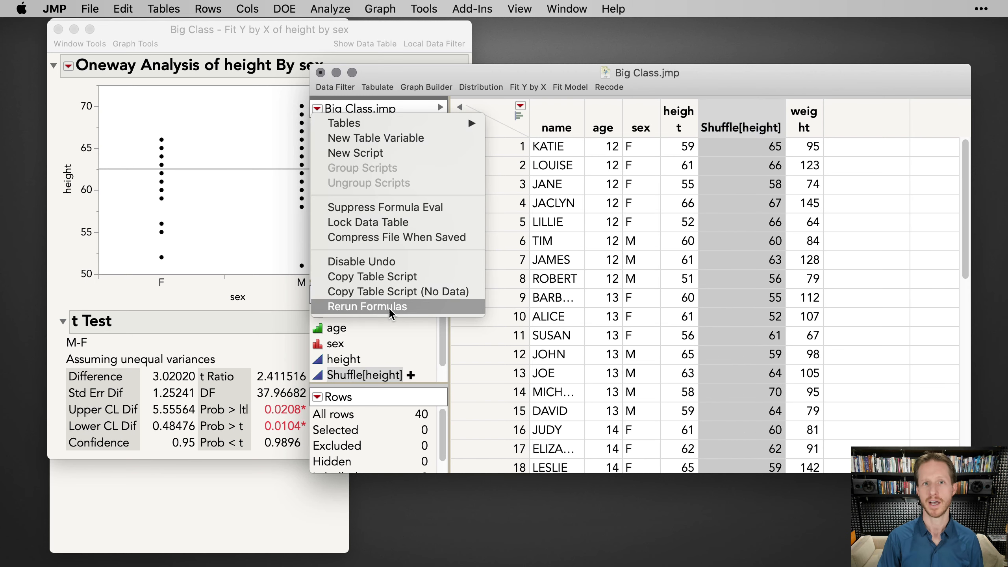
click(367, 306)
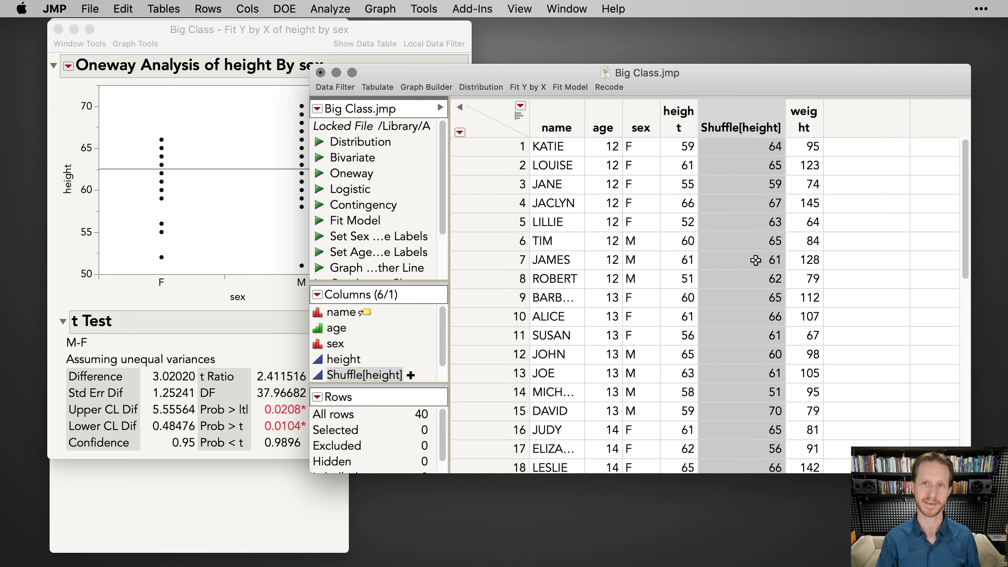
click(632, 143)
click(647, 241)
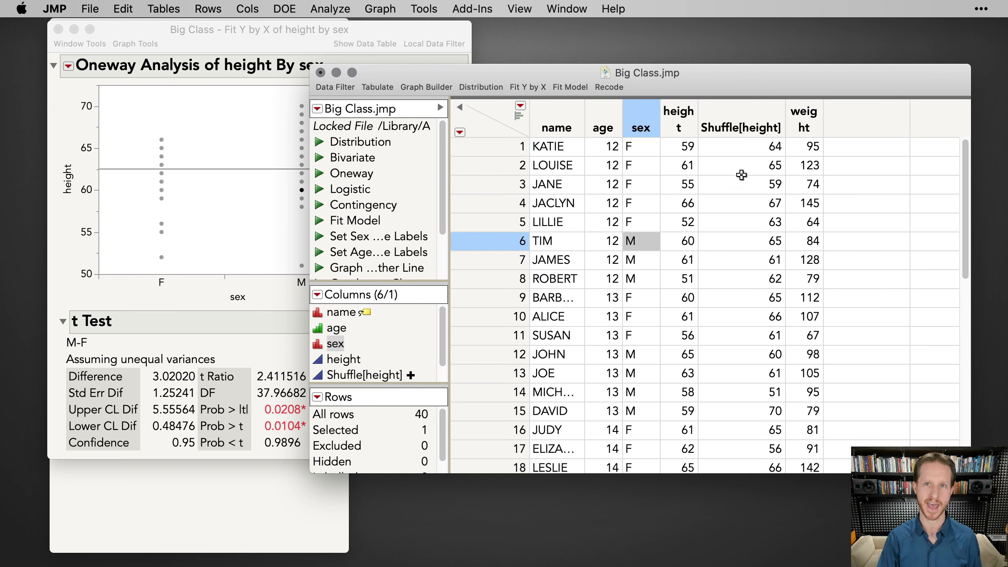
click(754, 119)
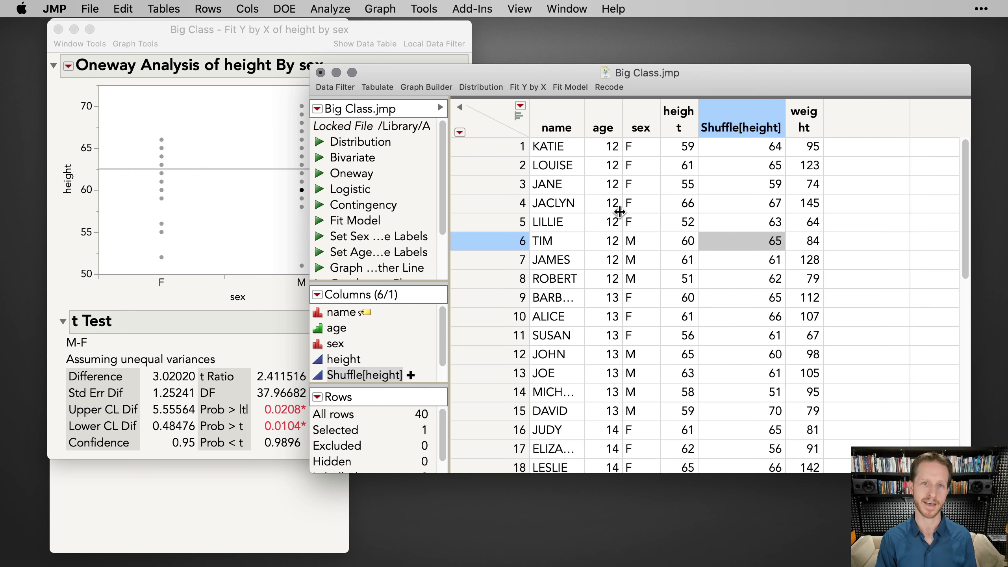
Simulate the t Test estimates column with 500 samples, switching out height and switching in Shuffle[height].
click(306, 166)
scroll(239, 246, down, 1)
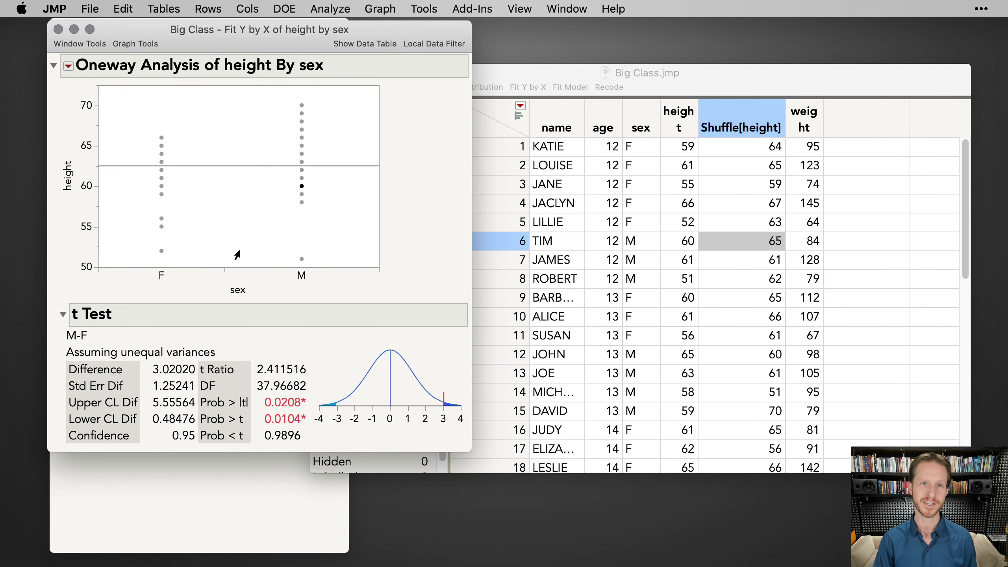
right_click(171, 373)
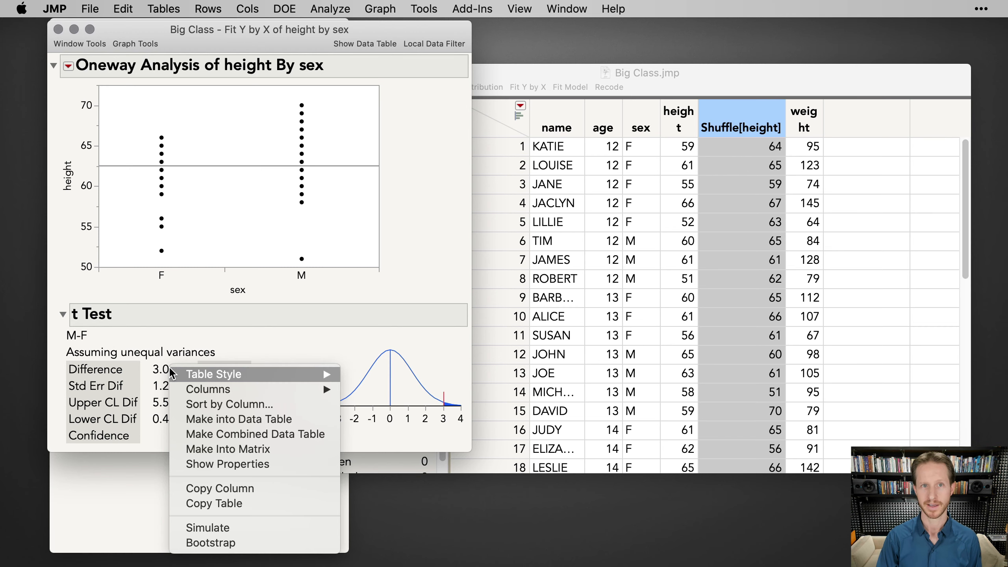
click(209, 528)
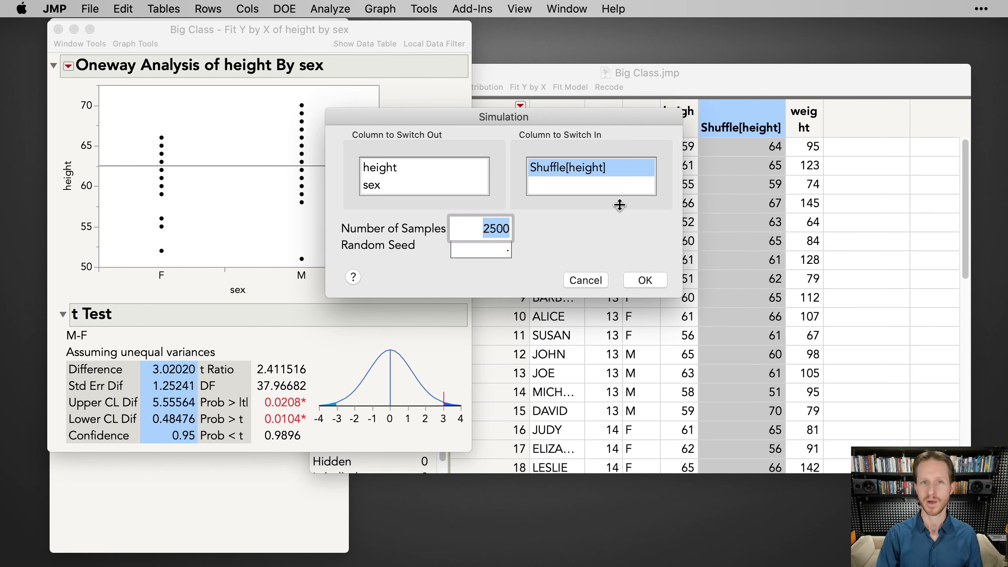
click(414, 172)
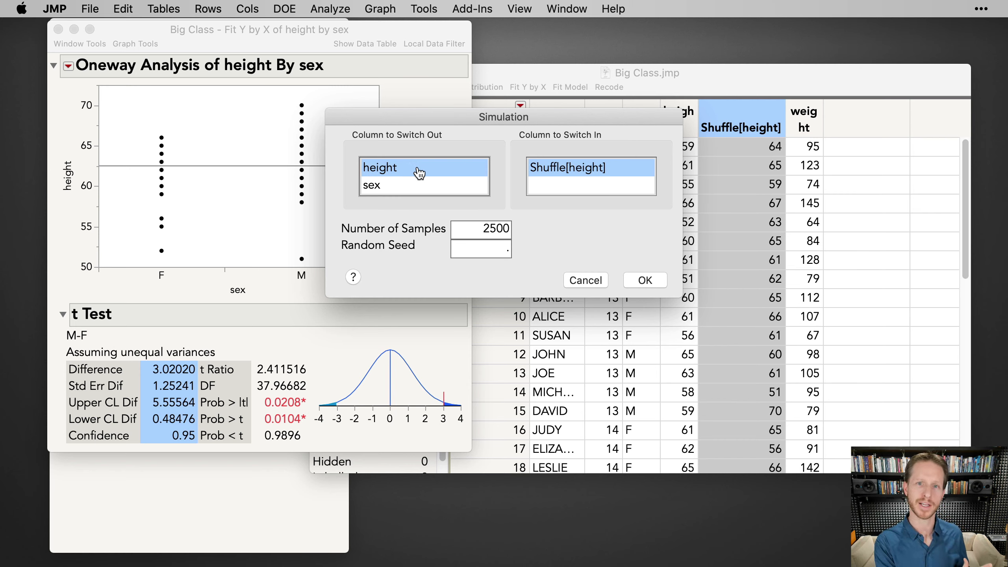
double_click(490, 226)
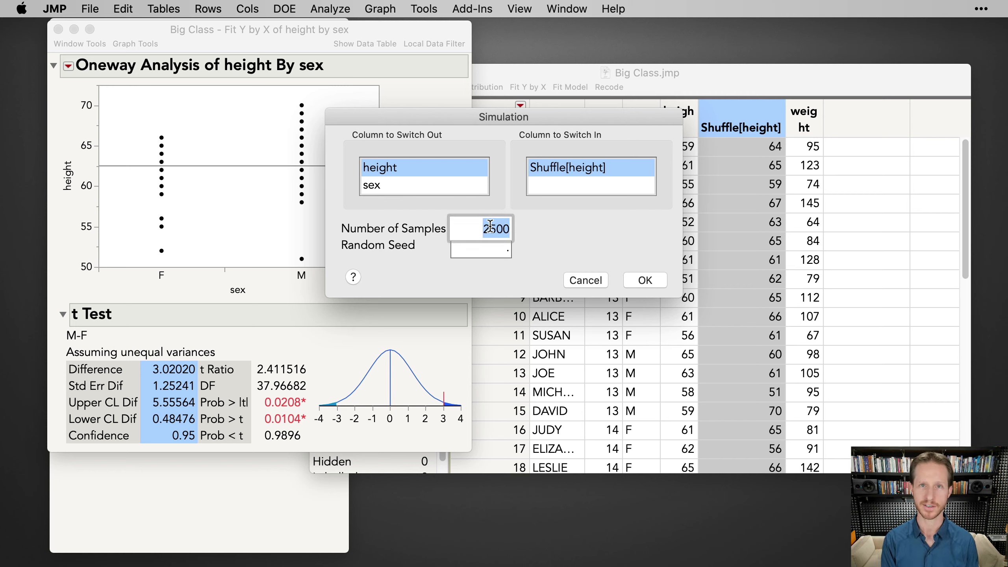
text(500)
click(646, 280)
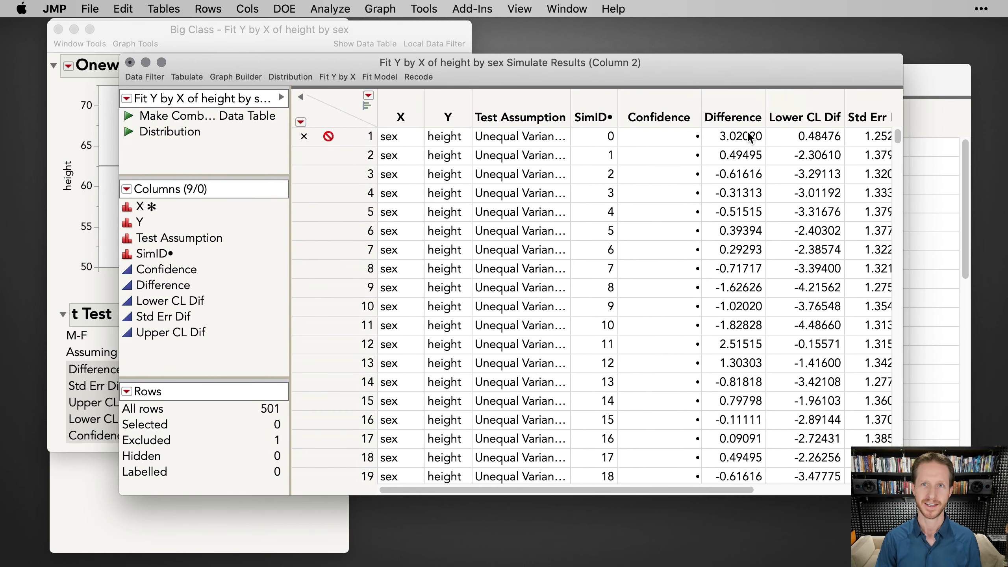
Create a distribution of the Difference column from the simulation results and move its report window up into view.
click(733, 108)
click(330, 9)
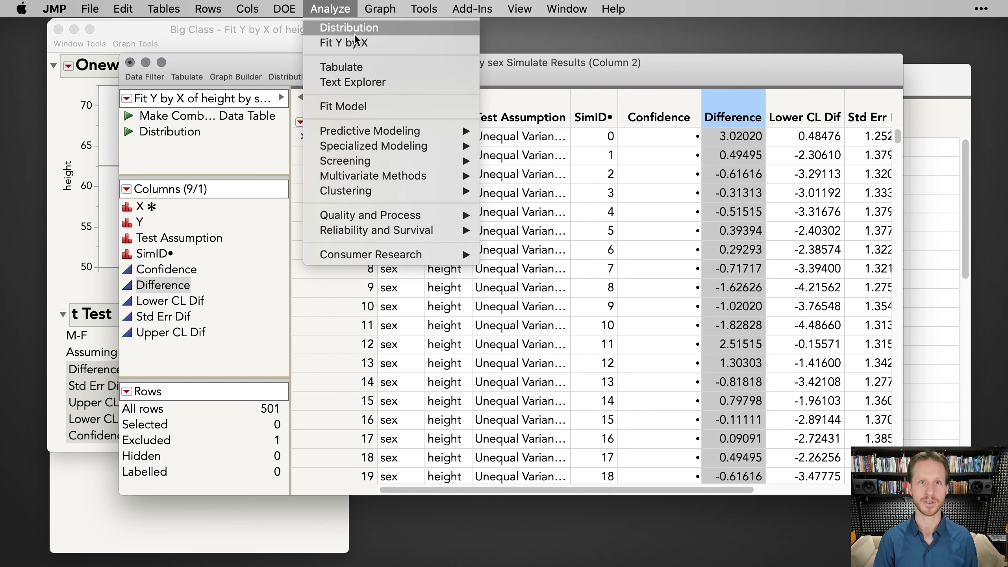
click(355, 34)
click(501, 163)
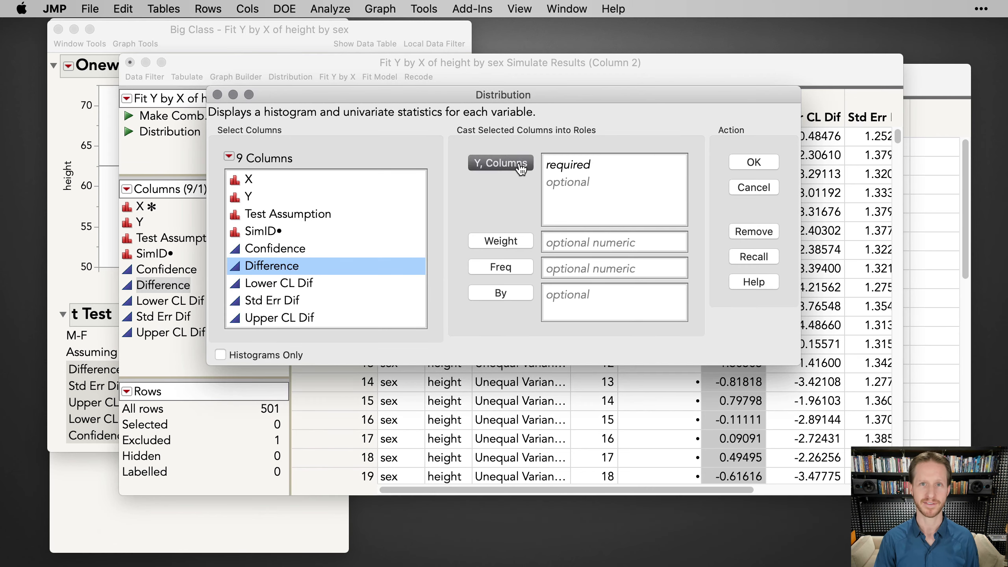
click(753, 162)
drag(413, 66, 421, 36)
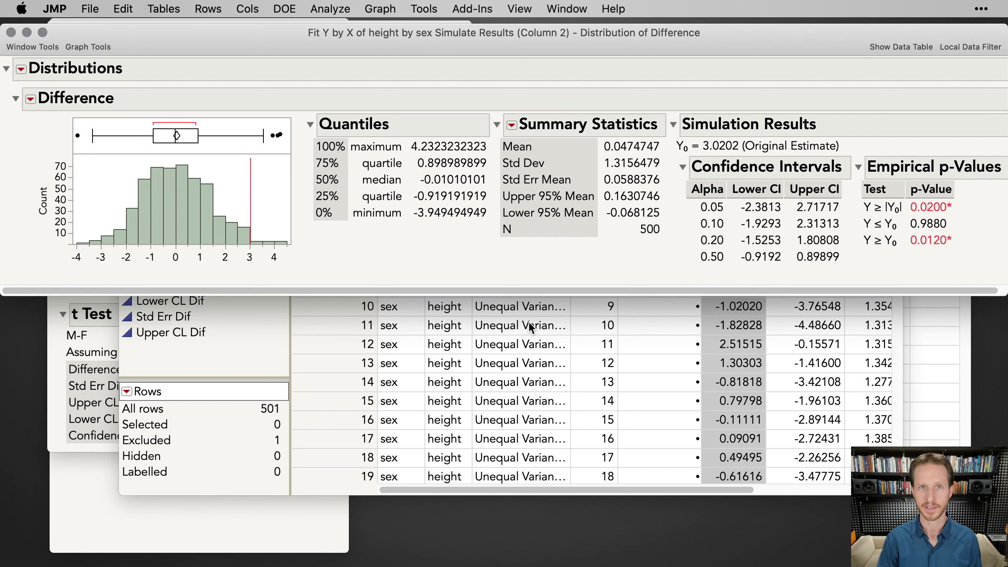
Collapse the Quantiles and Summary Statistics sections of the Difference distribution and shift its report window slightly.
click(310, 124)
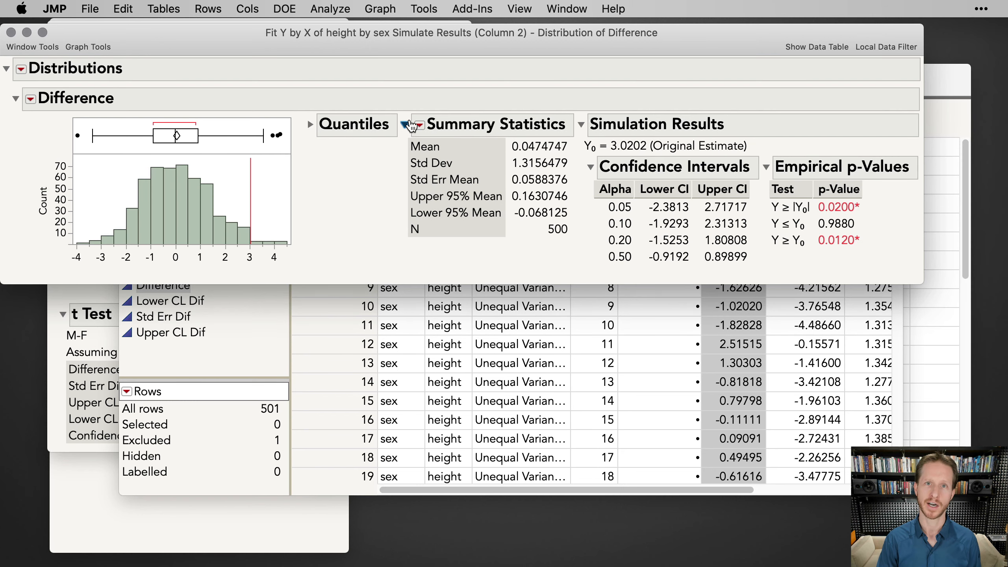
click(405, 125)
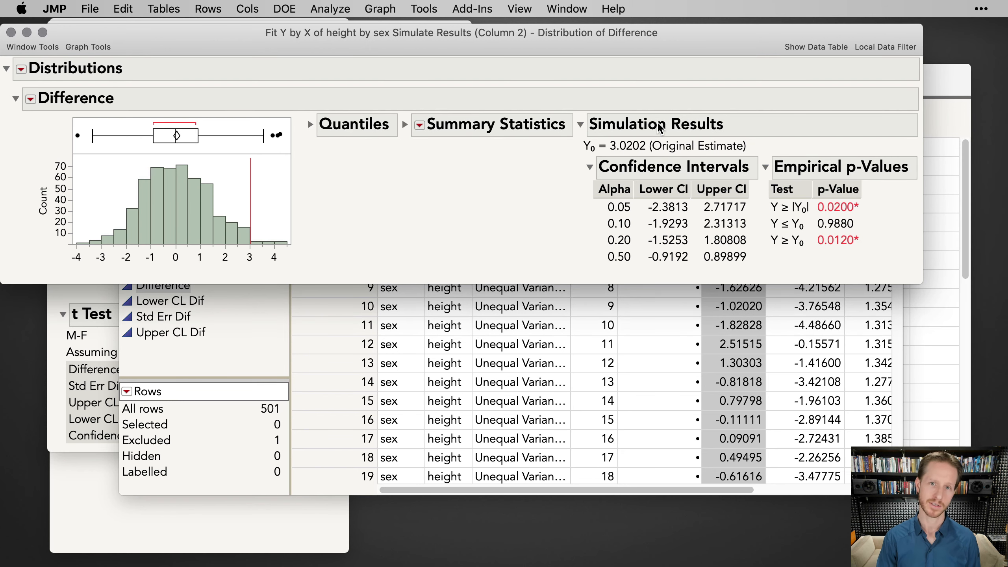
drag(633, 38, 656, 43)
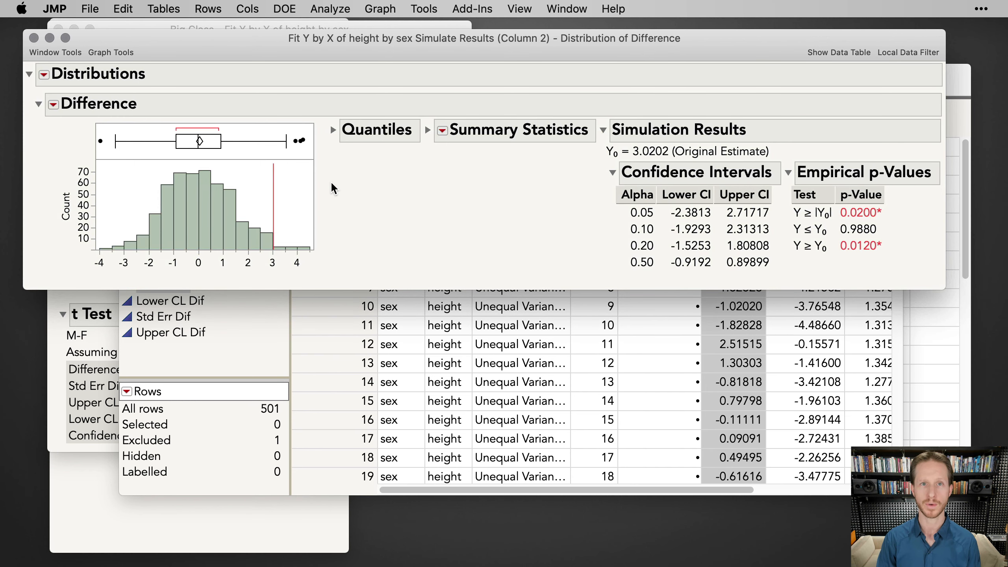
Select the histogram bars beyond the original estimate line to examine the simulated differences behind the empirical p-values.
click(346, 176)
drag(283, 180, 277, 194)
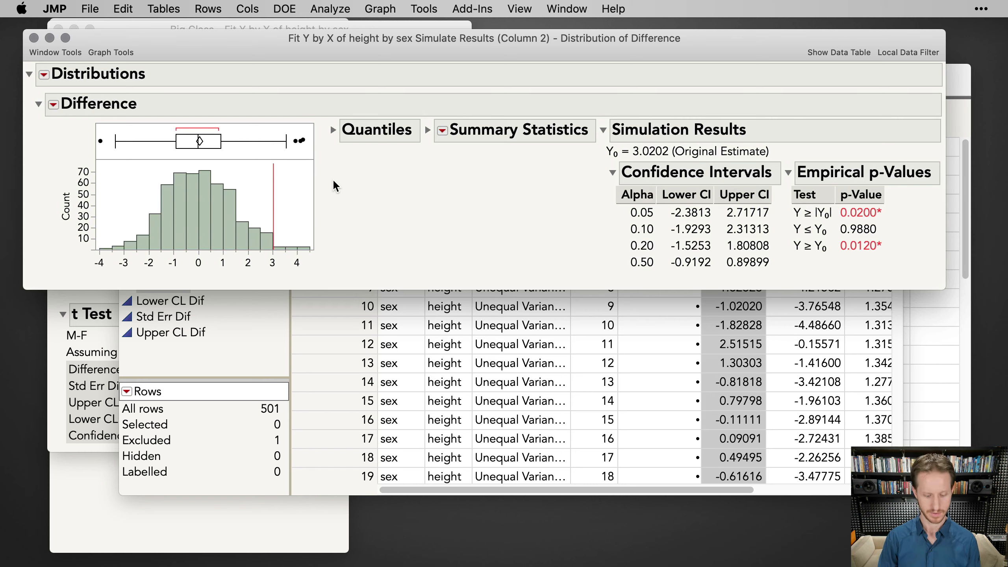
mouse_move(345, 175)
mouse_down()
mouse_move(288, 191)
mouse_move(261, 237)
mouse_move(266, 272)
mouse_up()
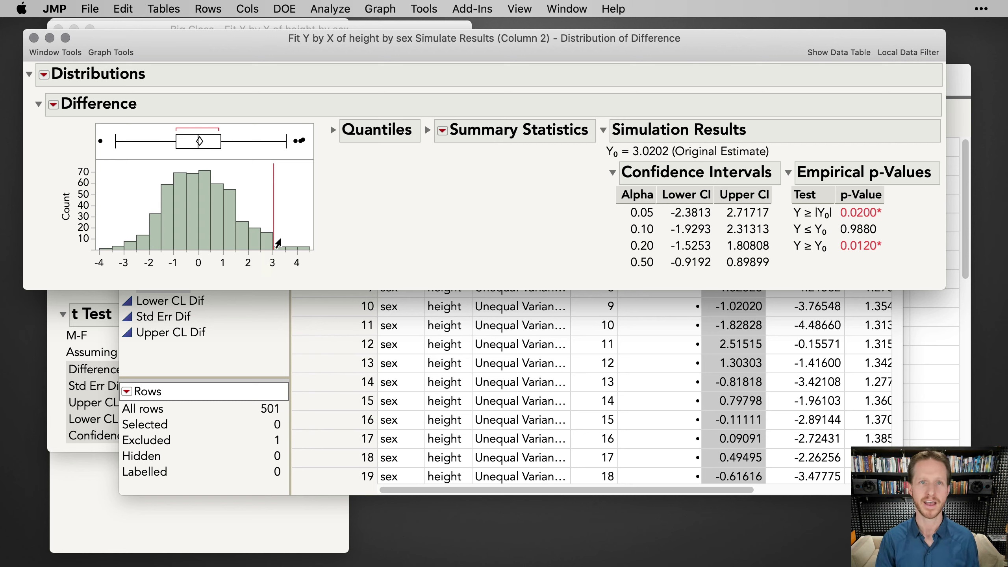
drag(276, 234, 277, 272)
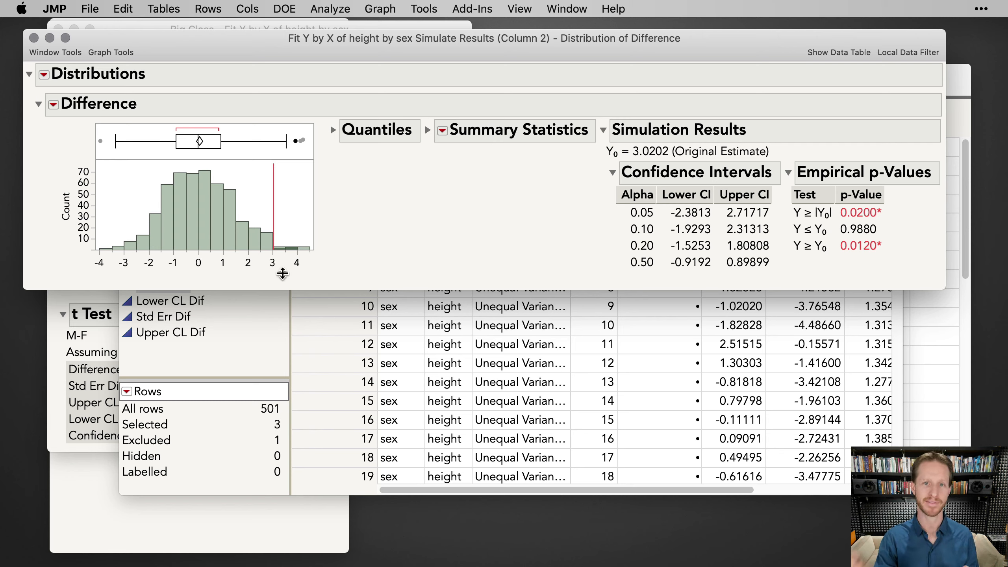
drag(287, 247, 280, 244)
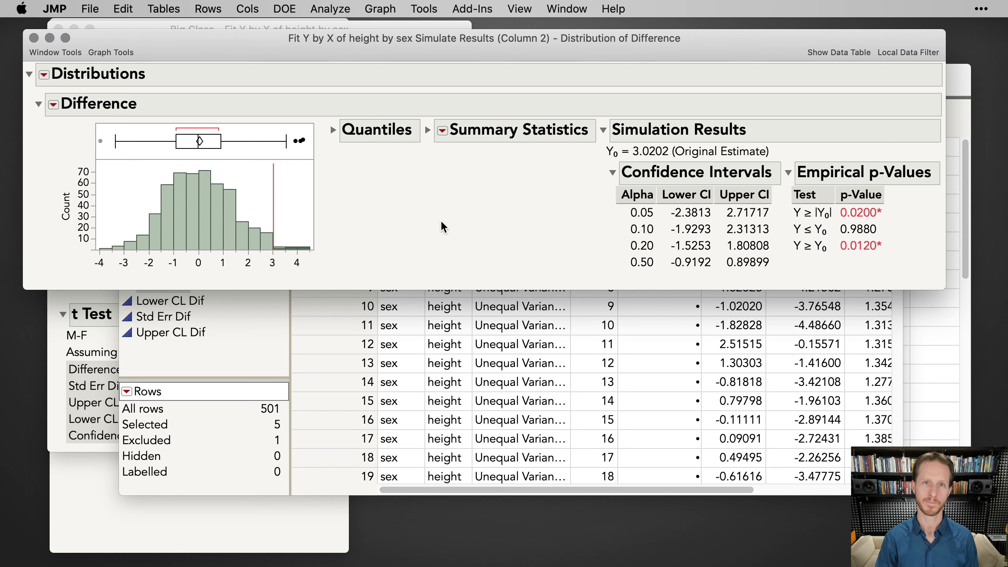
drag(283, 207, 298, 214)
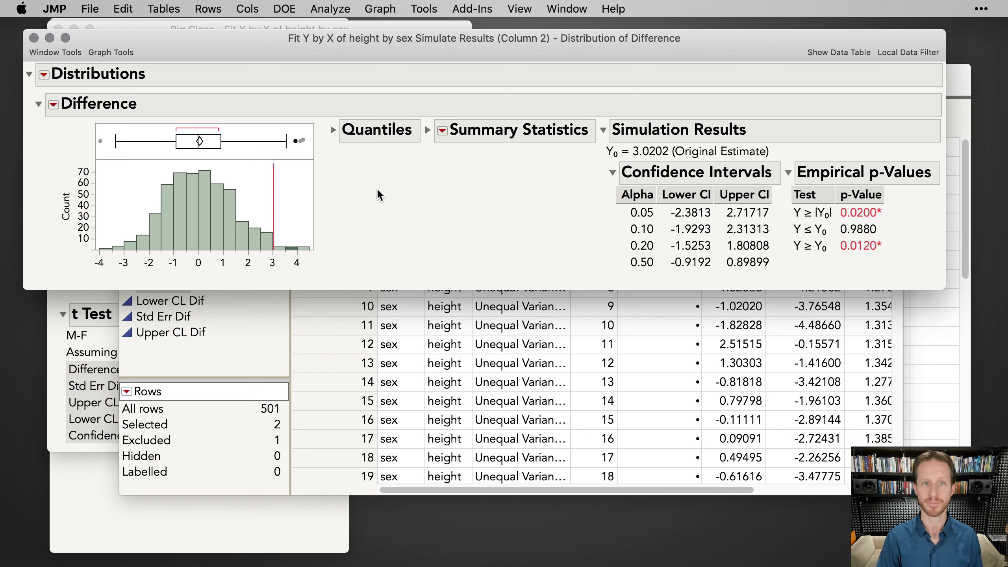
drag(282, 229, 314, 268)
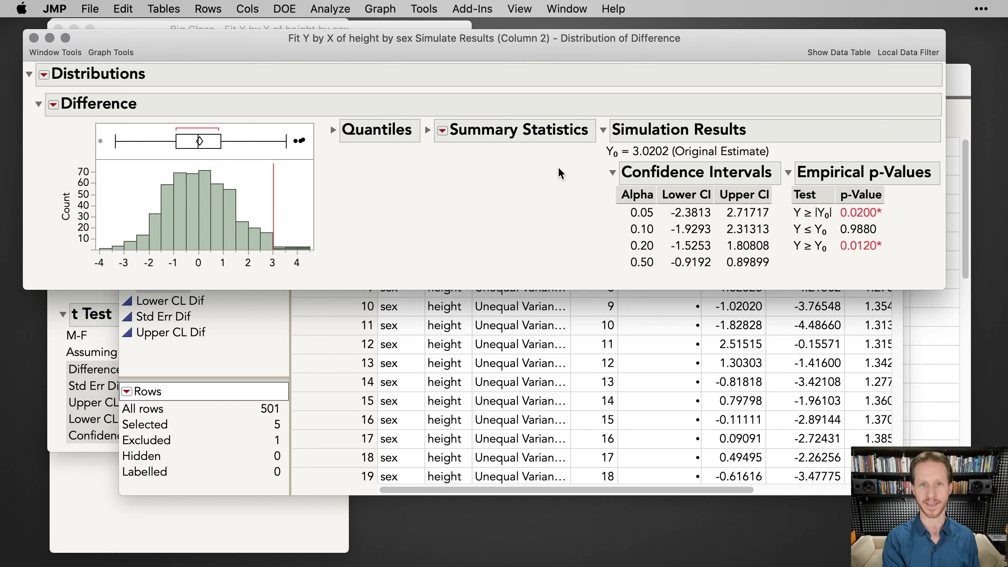
Close the Difference distribution, the simulation results table, the height by sex report and the Big Class table.
click(34, 39)
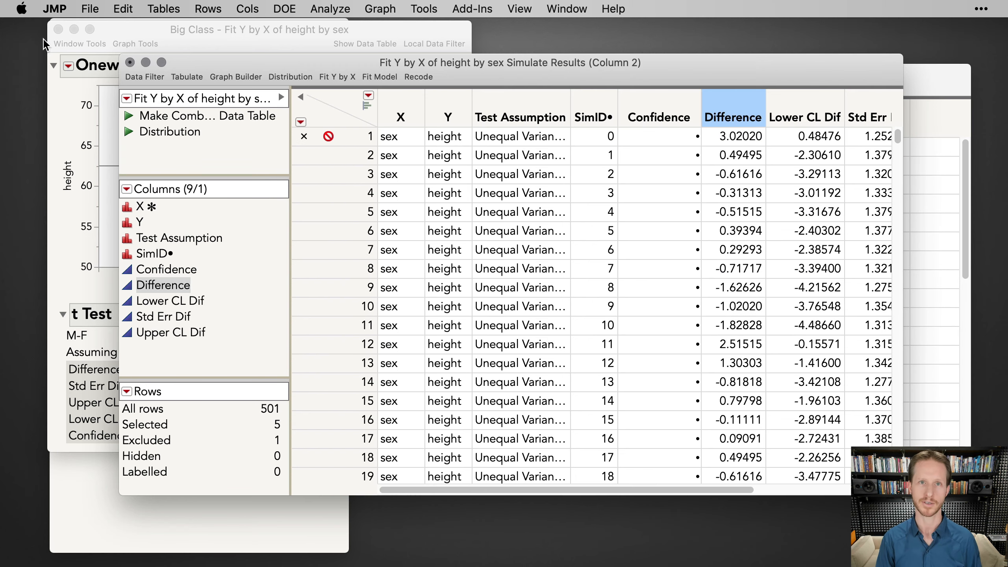
click(130, 62)
click(457, 172)
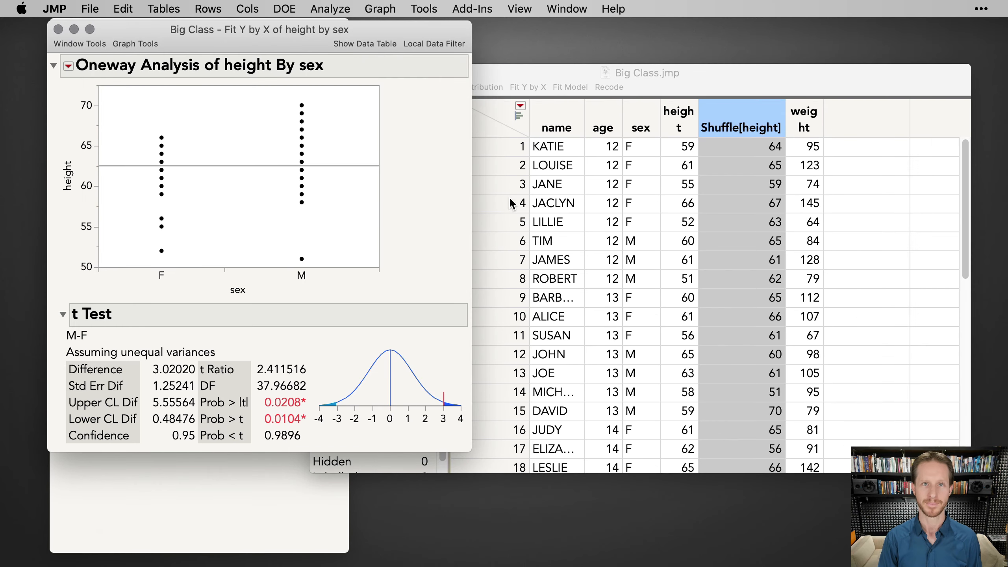
click(59, 29)
drag(435, 78, 433, 71)
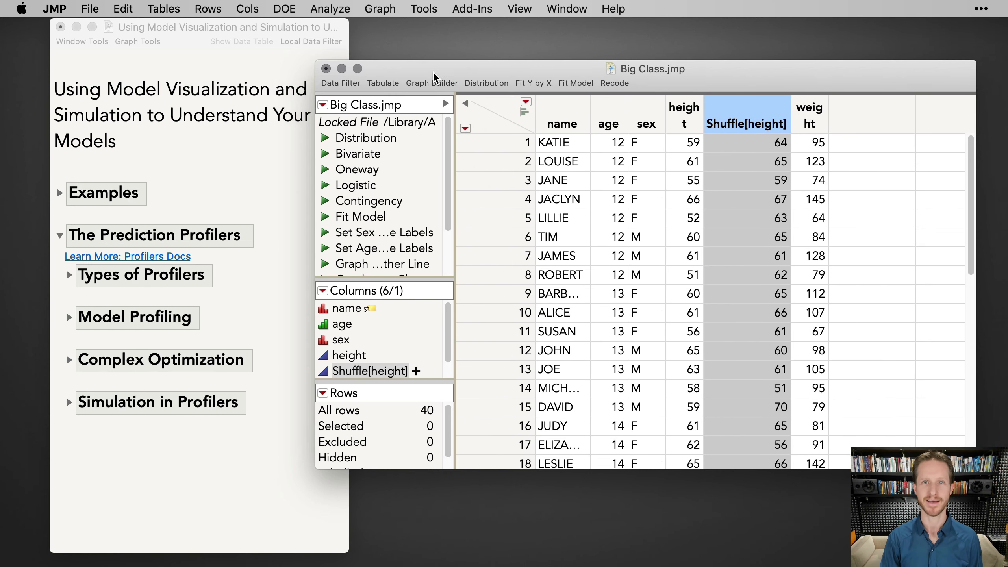
click(318, 67)
click(595, 167)
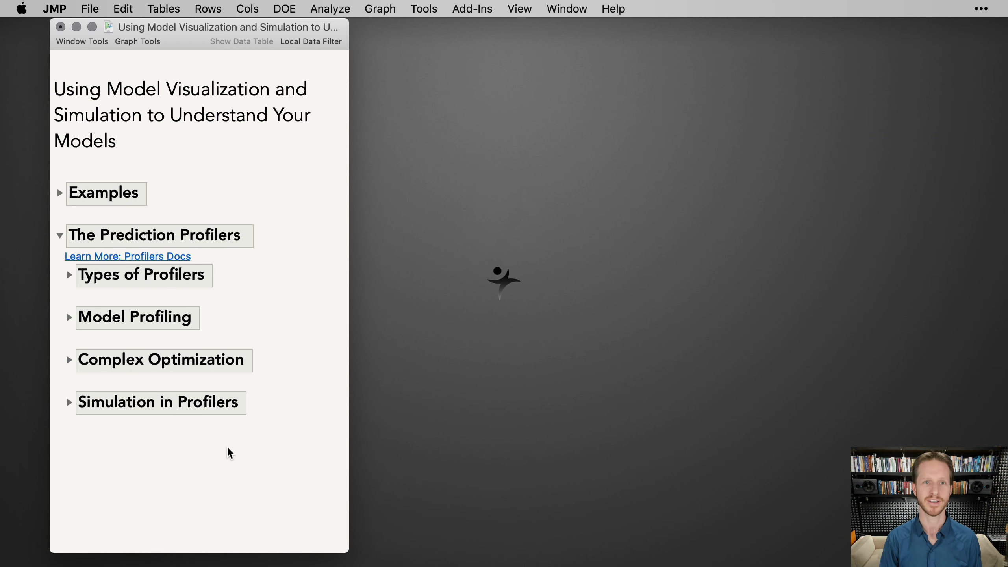